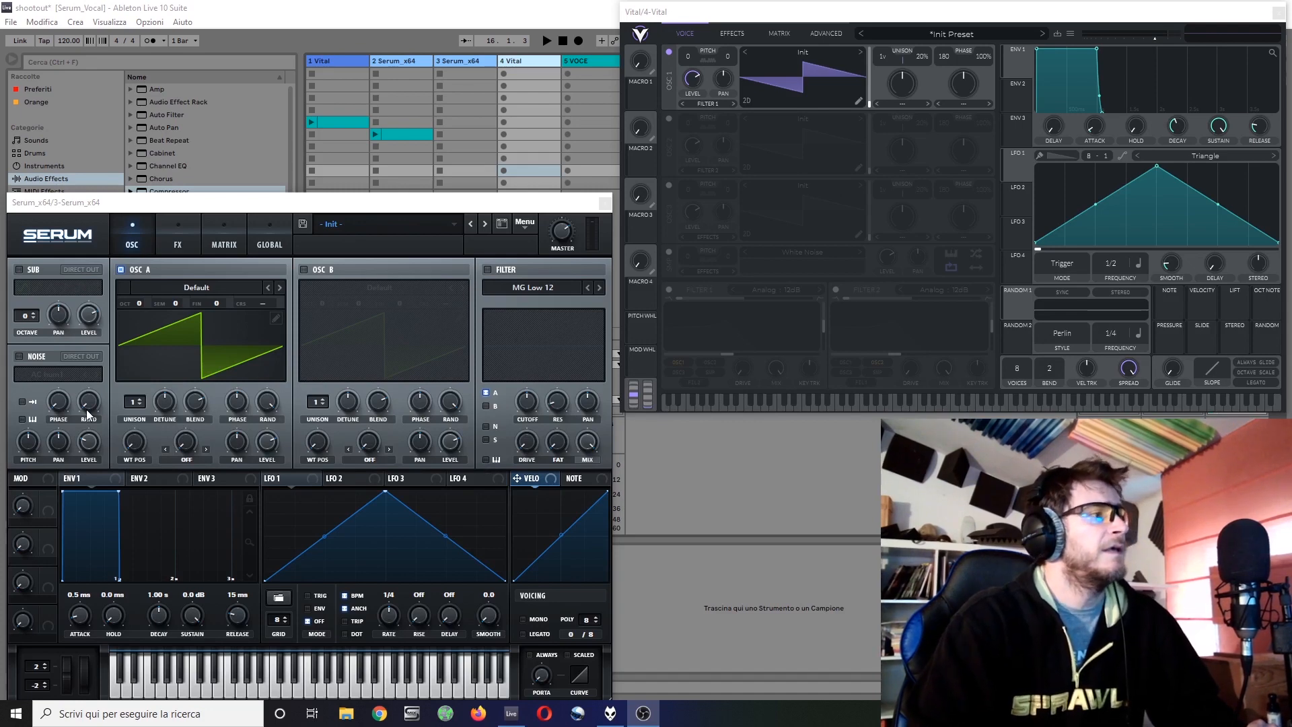
Step: Assign Velocity and Note as modulation sources for oscillator 1's unison detune in Vital and adjust the velocity amount
mouse_move(90, 409)
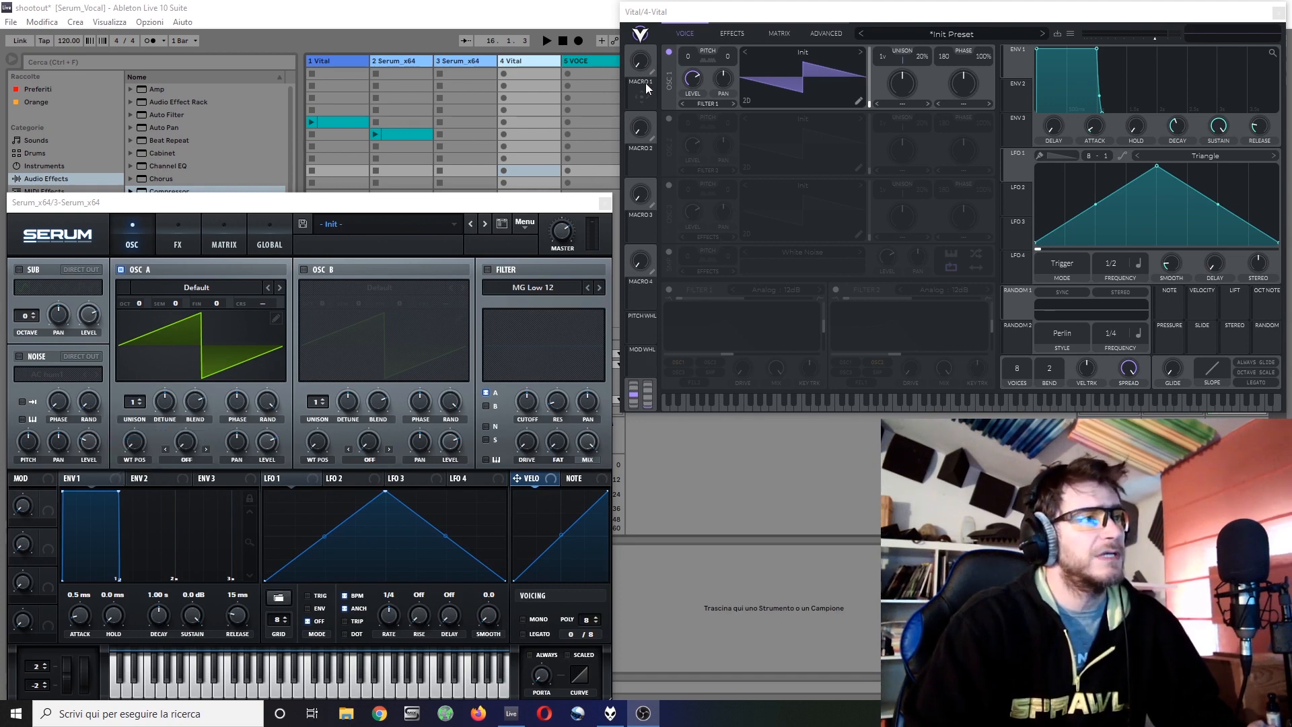
drag(1202, 305, 895, 90)
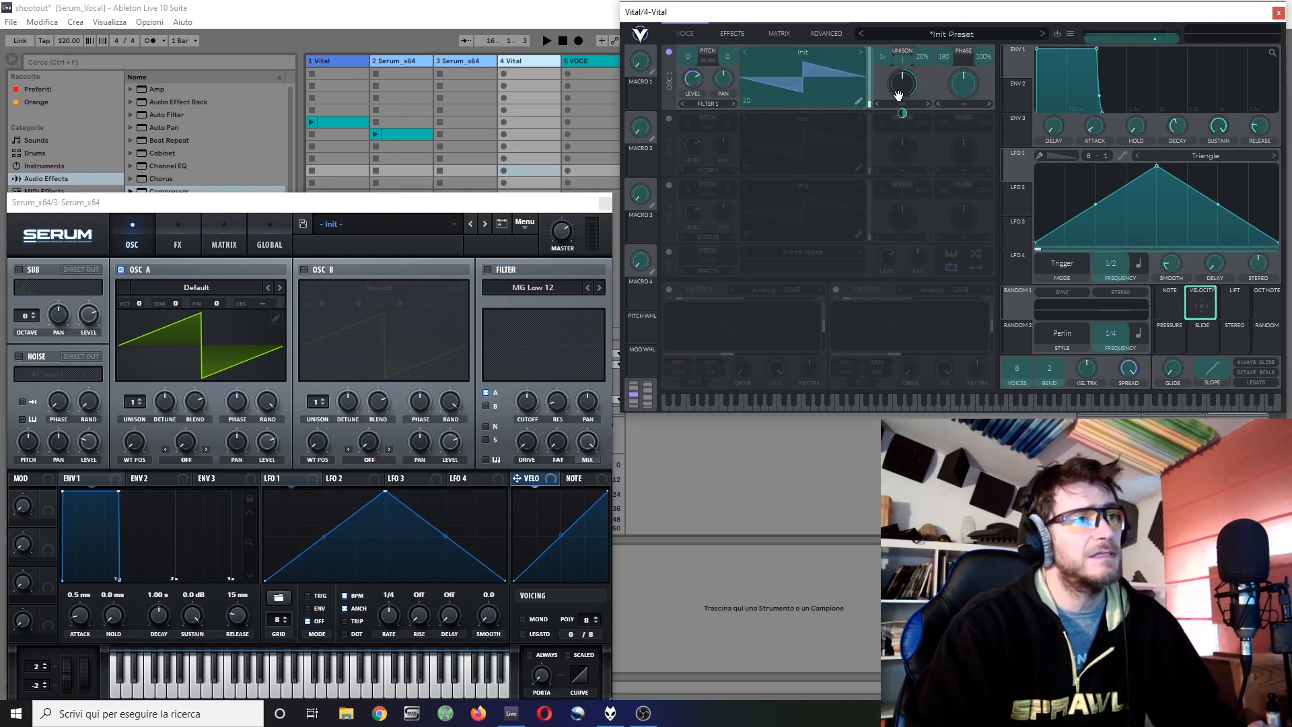
drag(899, 93, 905, 90)
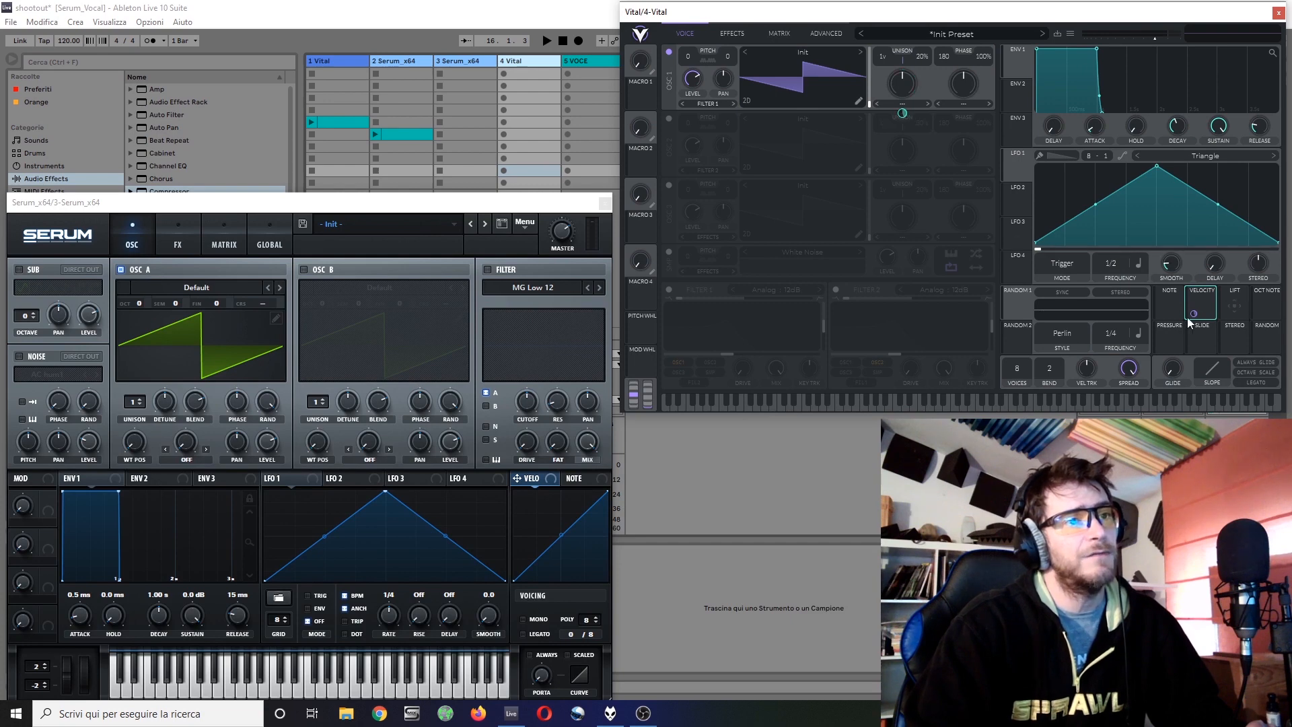
drag(1166, 309, 903, 86)
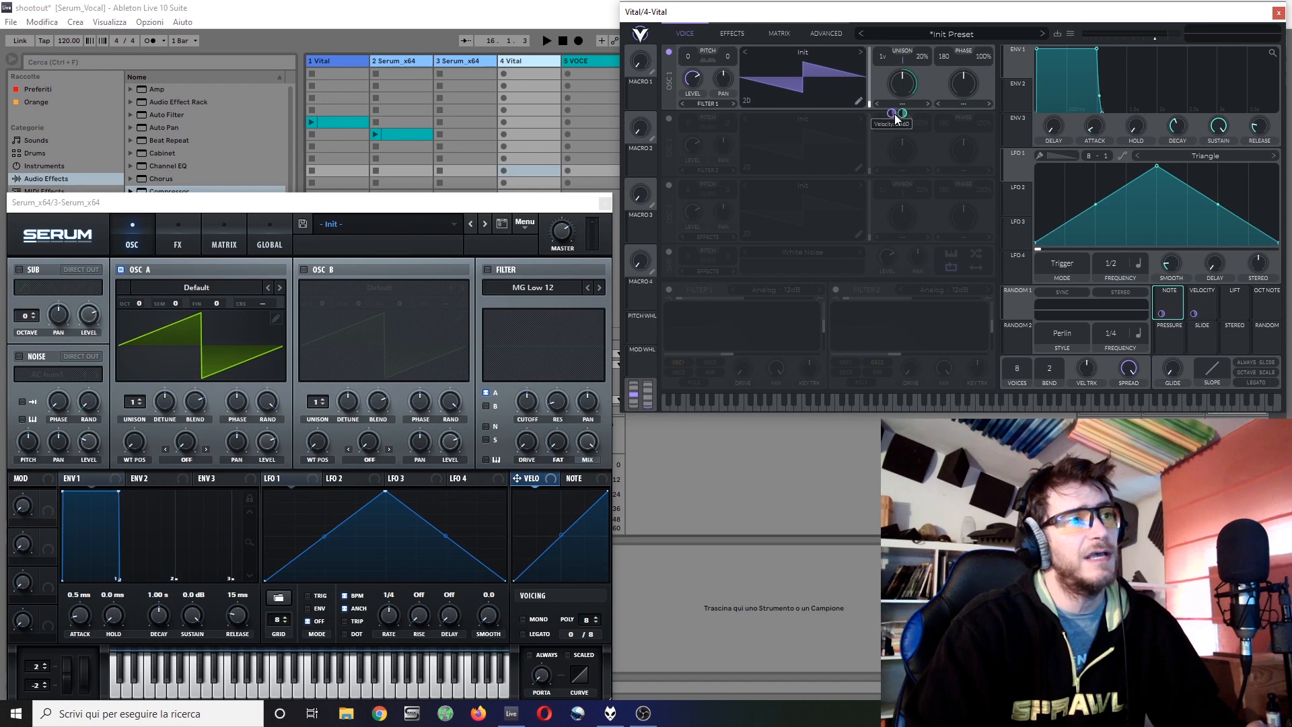
drag(893, 113, 893, 99)
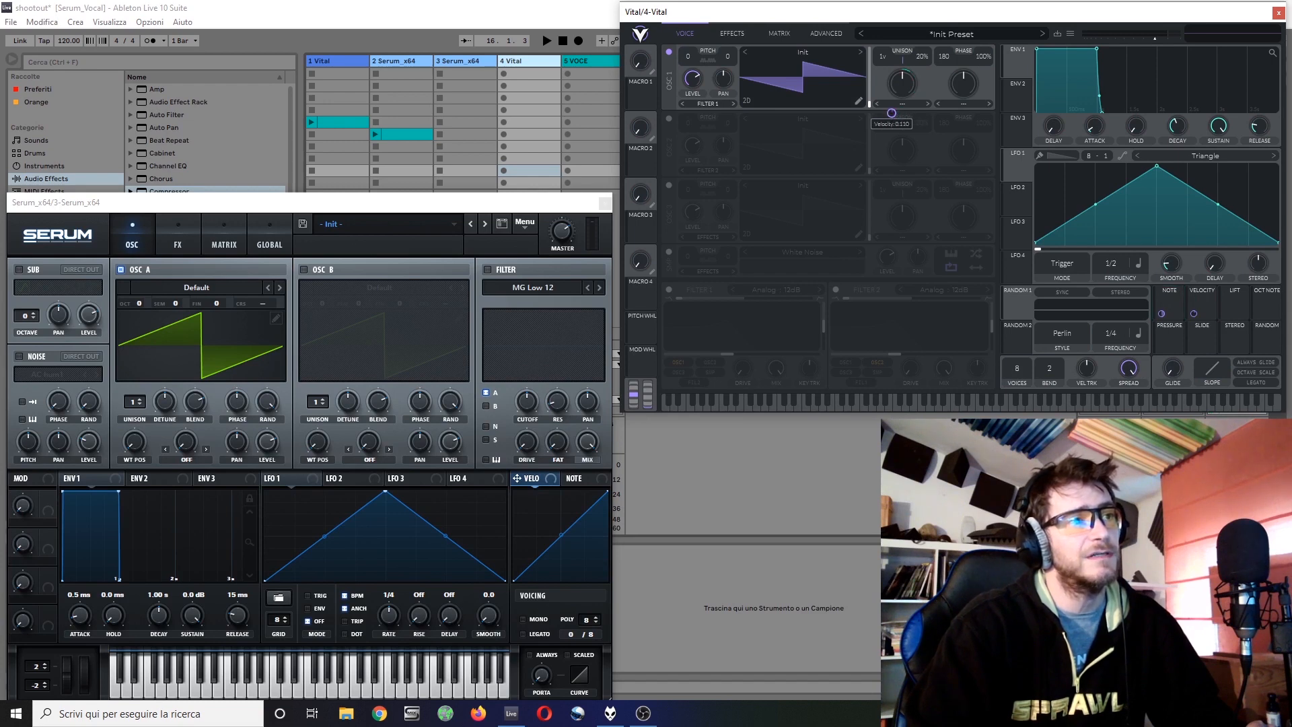
Step: Remove the Velocity and Note modulations from oscillator 1's unison detune in Vital
right_click(892, 114)
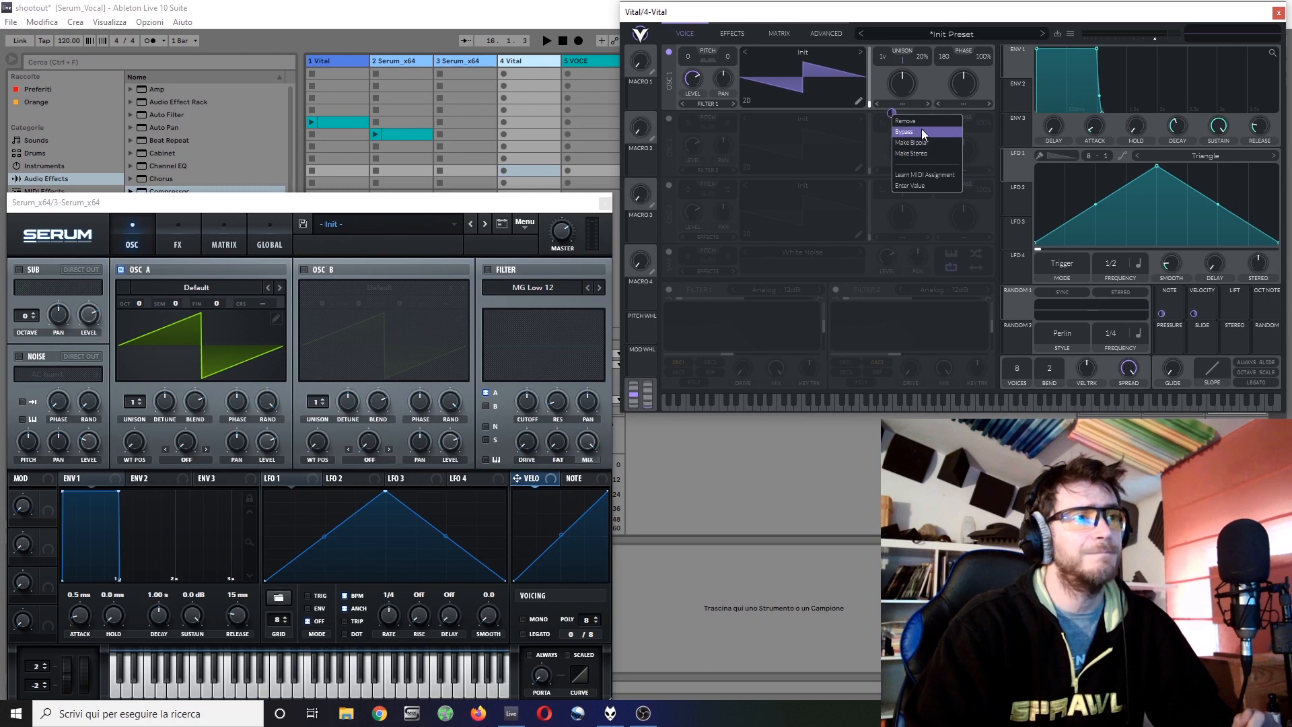
click(923, 123)
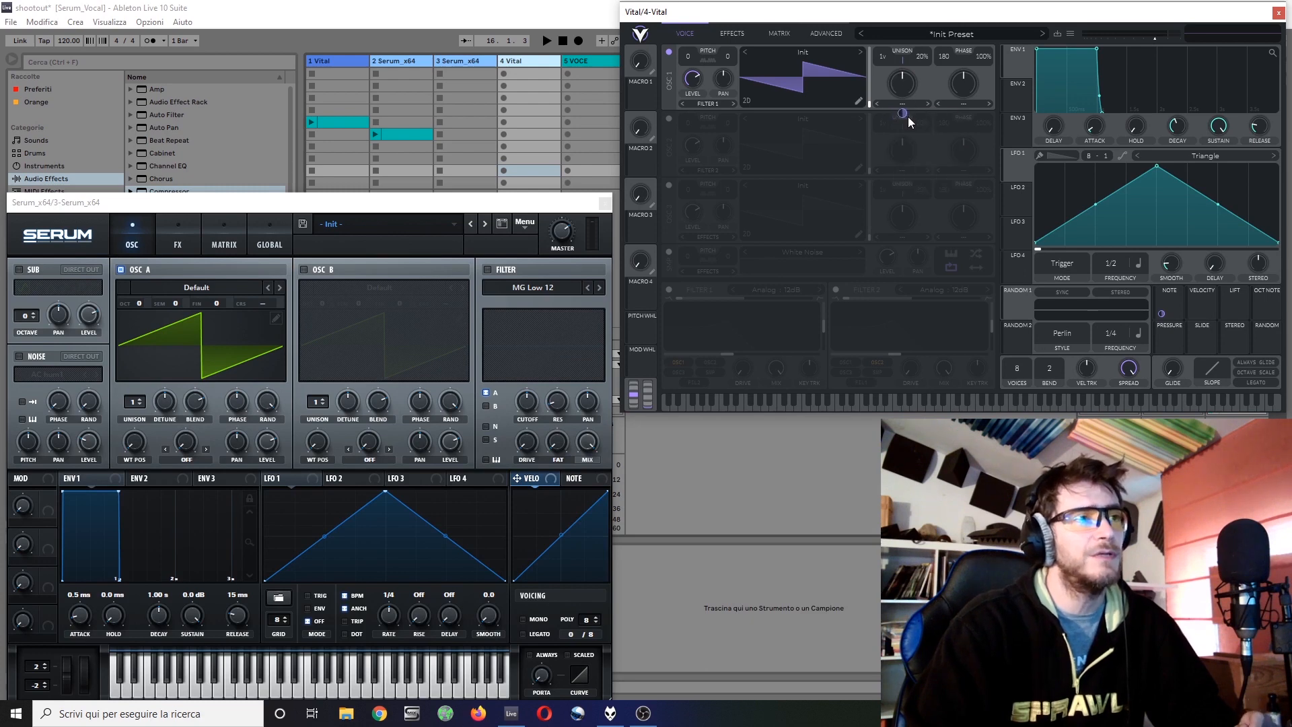
right_click(903, 116)
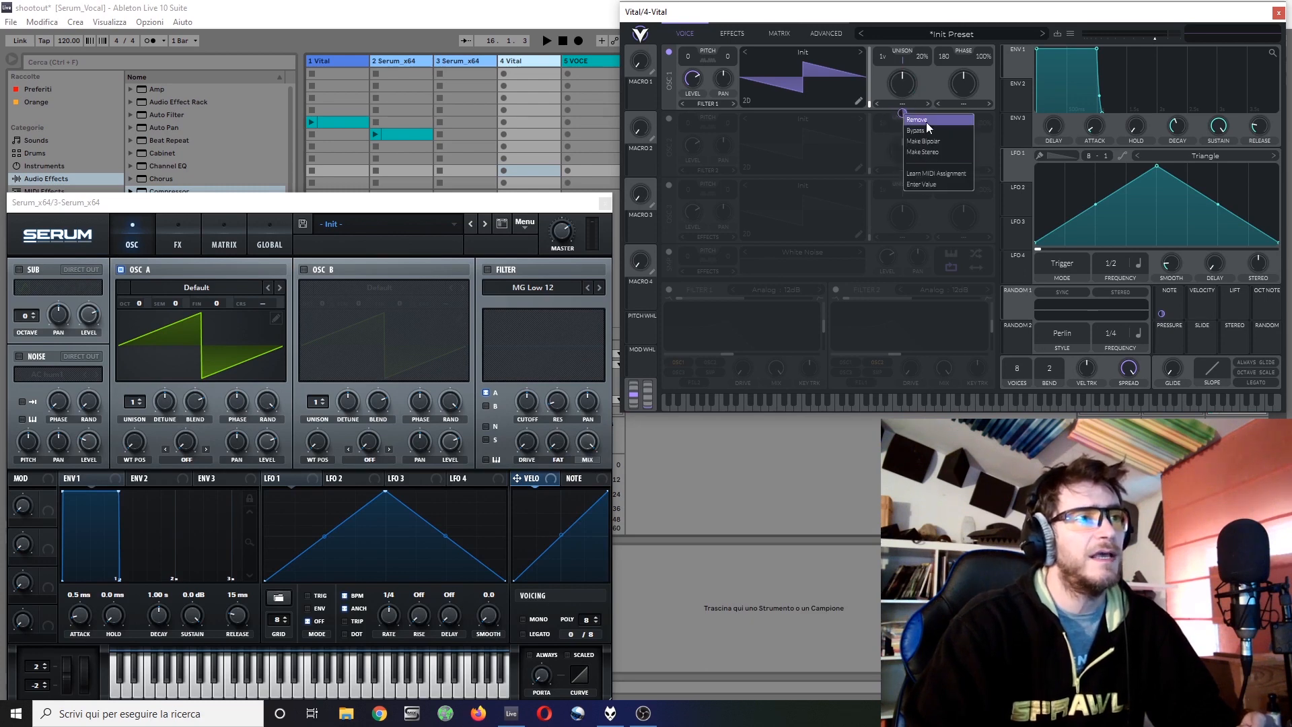
click(927, 122)
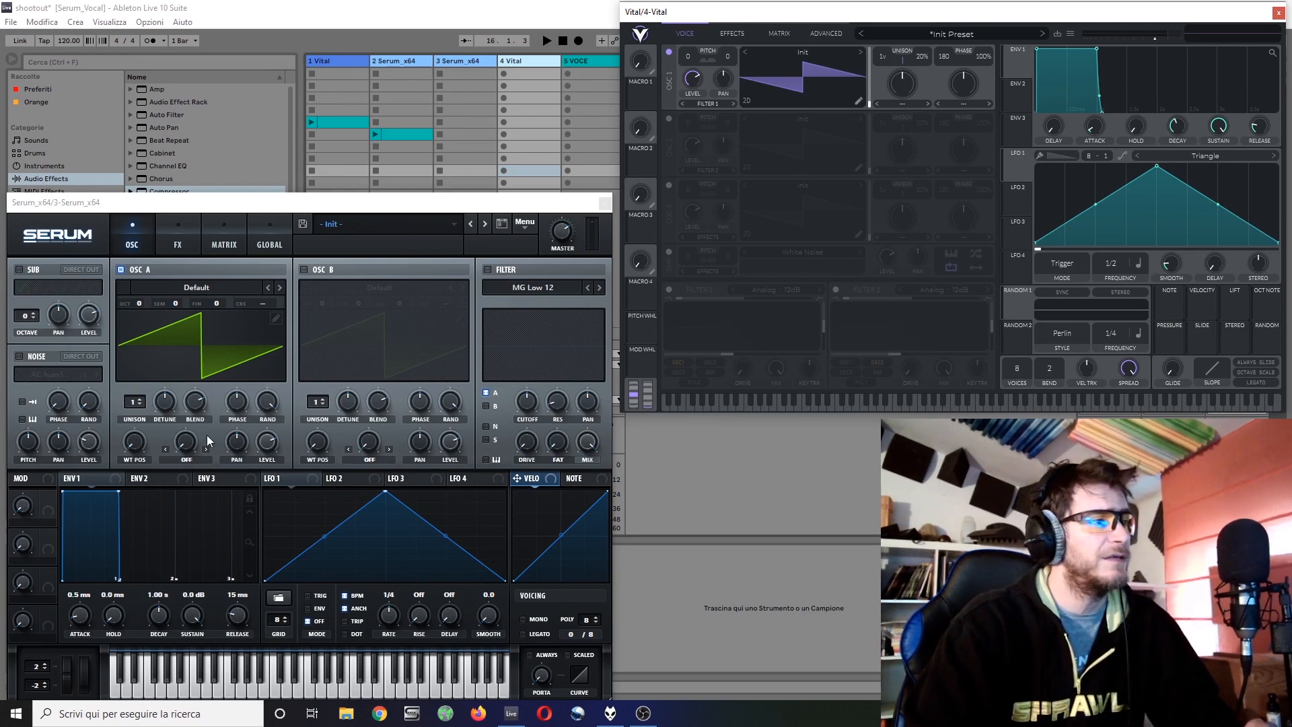
Step: Compare the effects, matrix and global or advanced pages of Serum and Vital, returning both to their oscillator pages
click(269, 440)
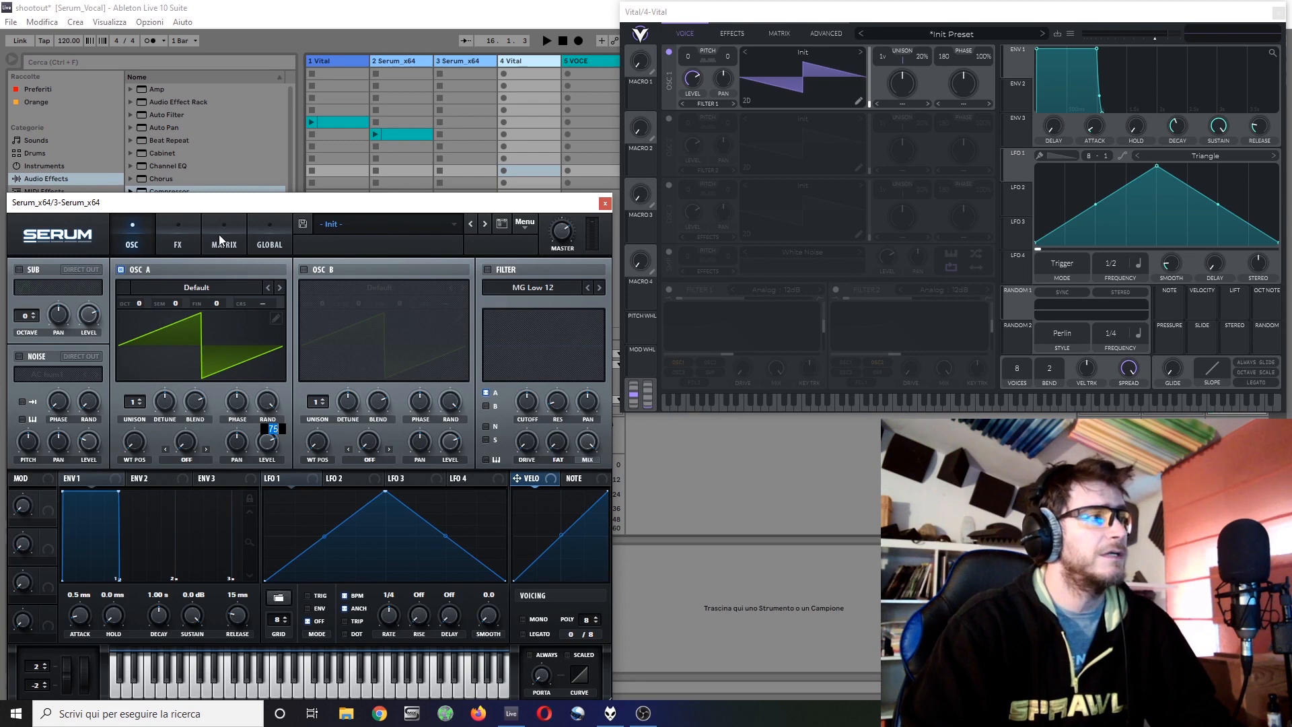
click(184, 240)
click(734, 39)
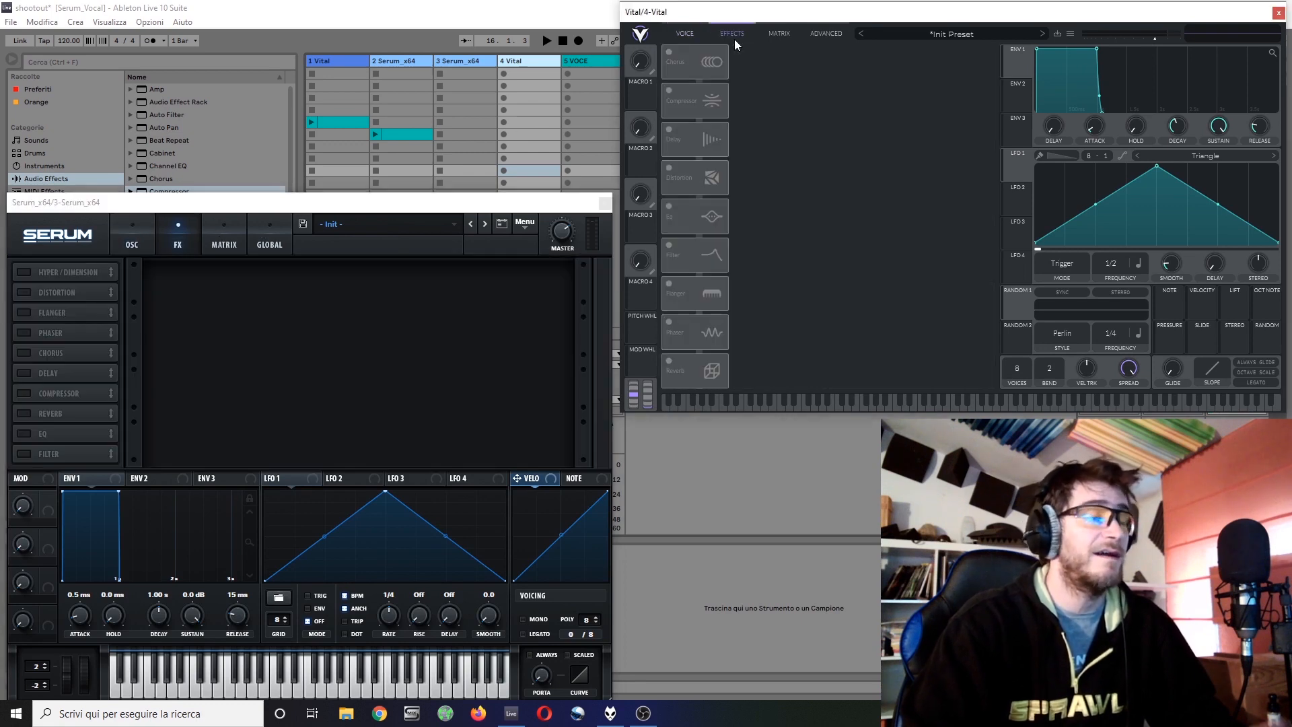
click(780, 35)
click(222, 247)
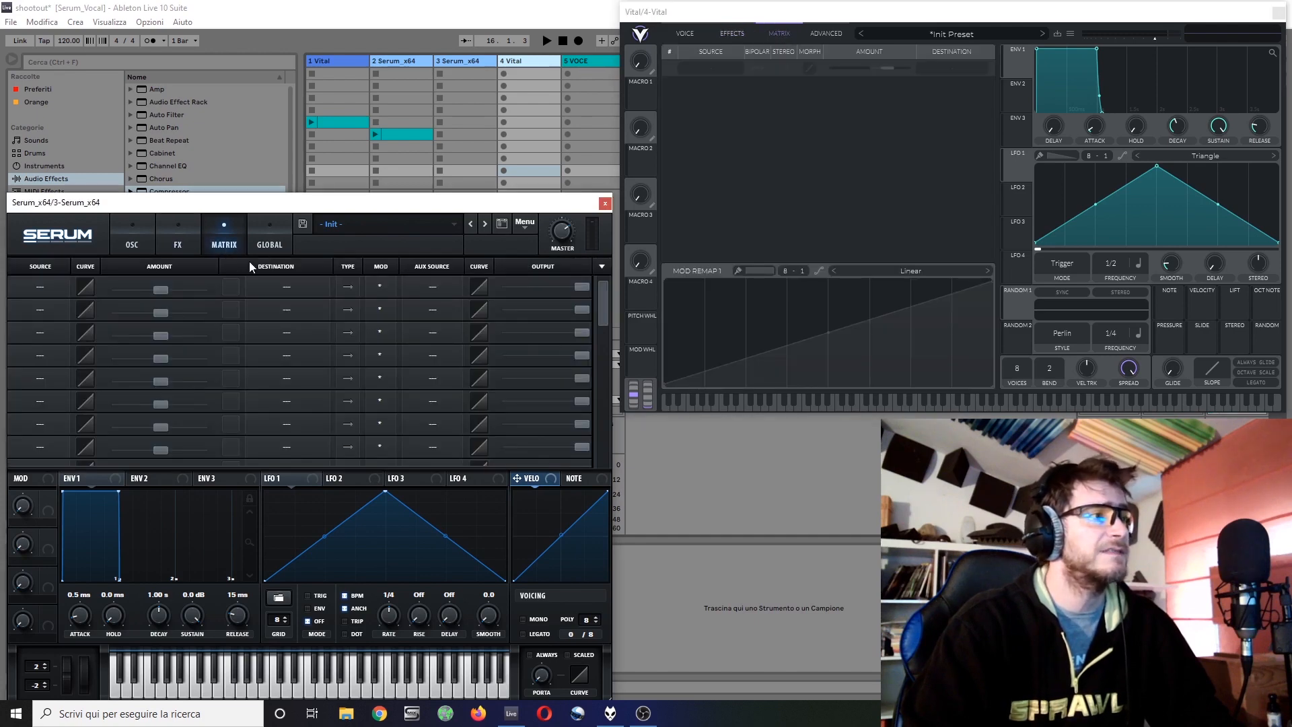
click(276, 247)
click(831, 35)
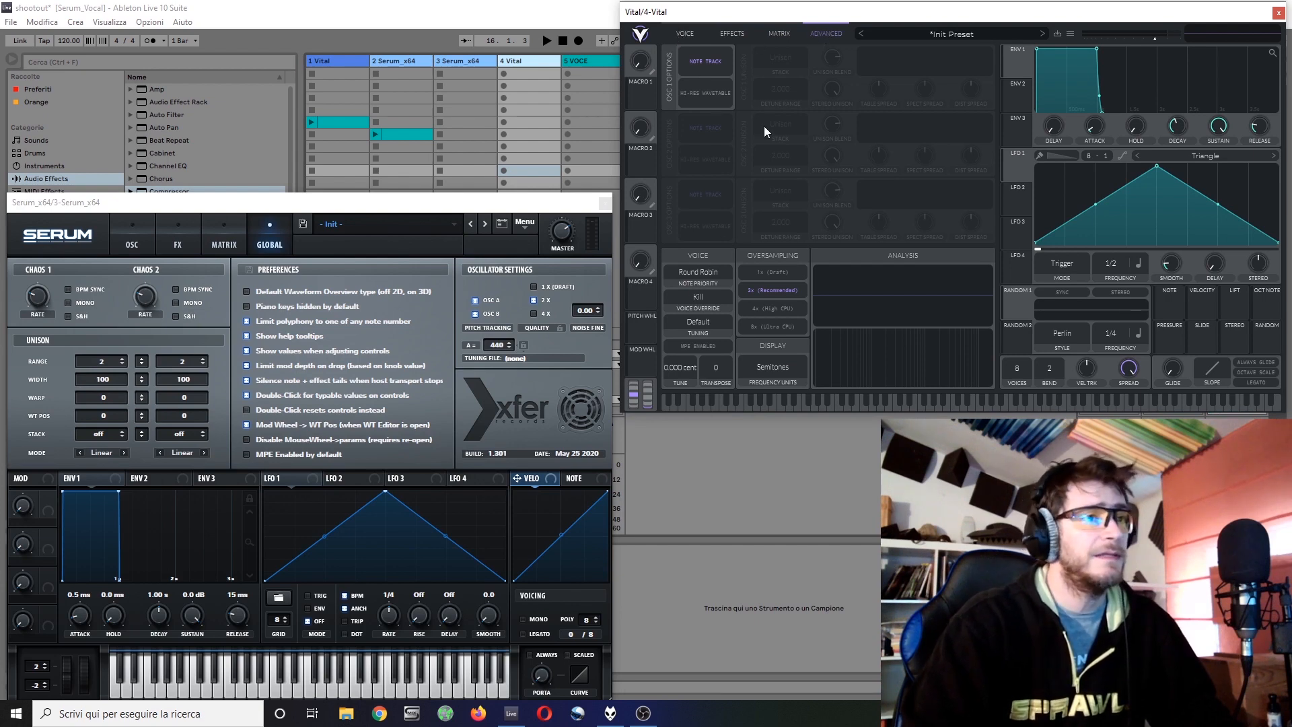
click(683, 34)
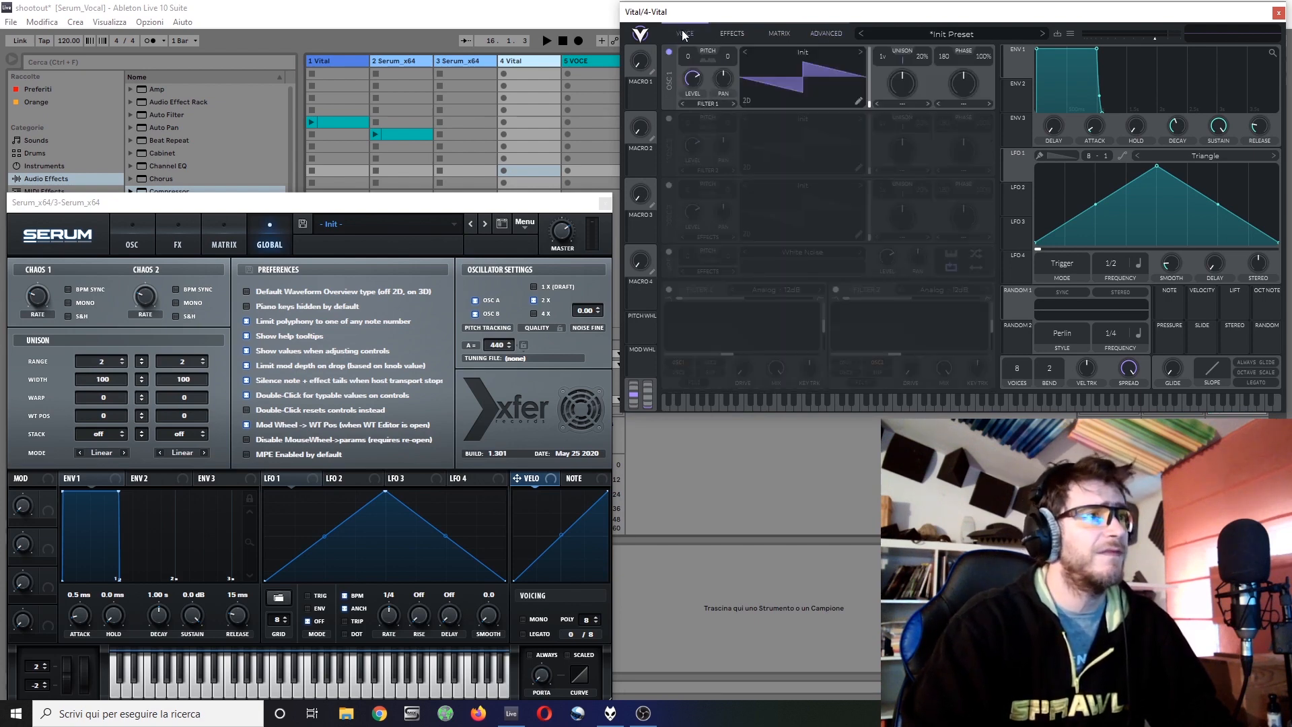
click(132, 244)
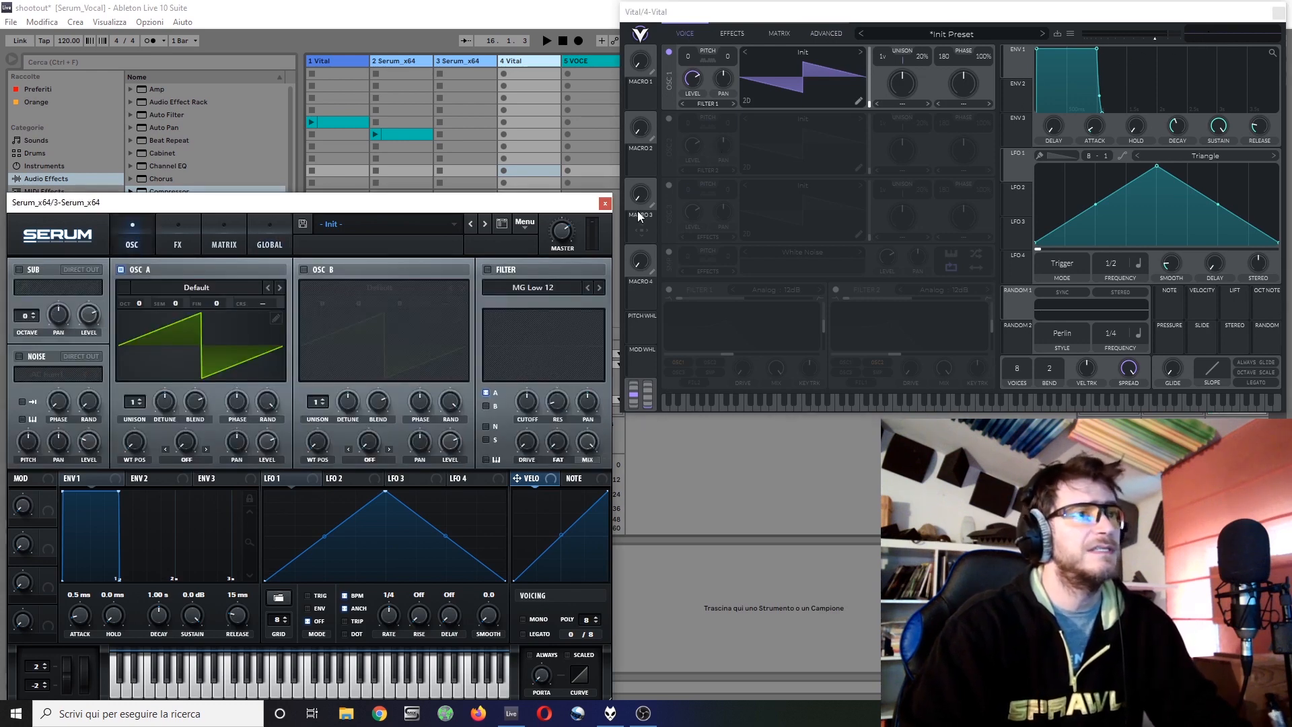
Step: Reposition the Serum window slightly higher beside the Vital window
drag(538, 206, 363, 213)
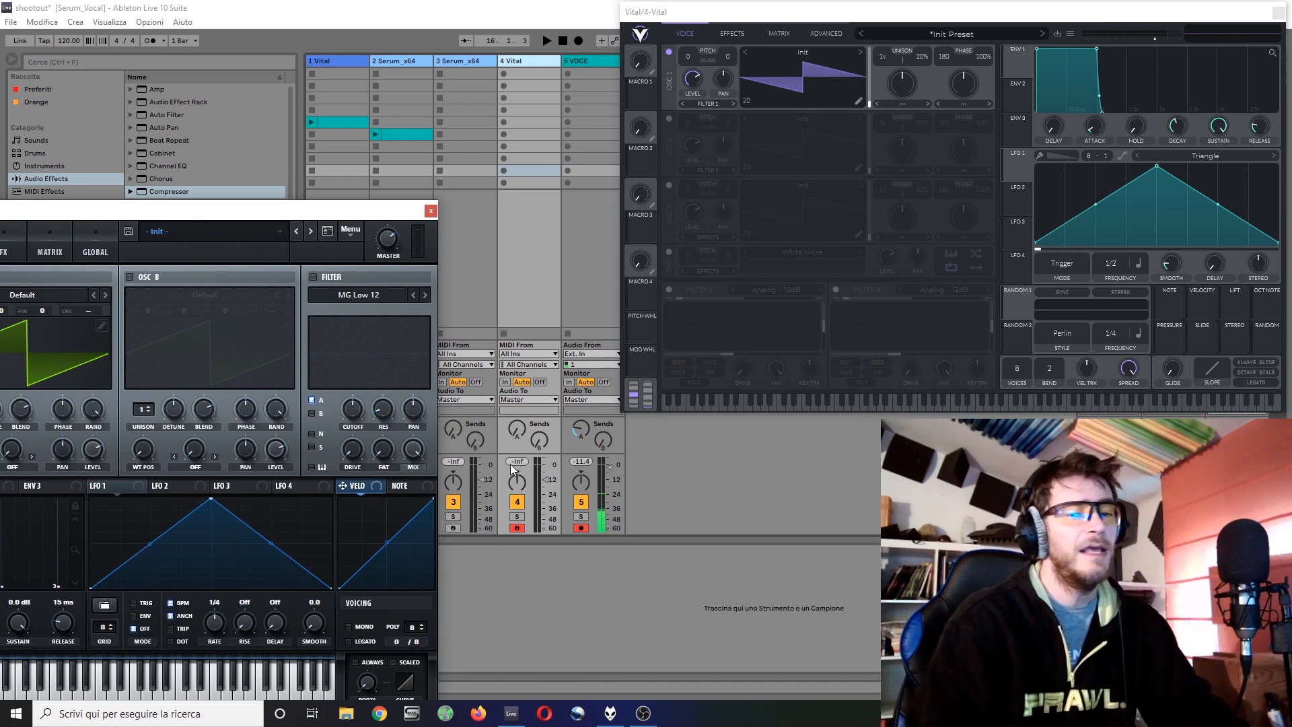
drag(300, 217, 472, 173)
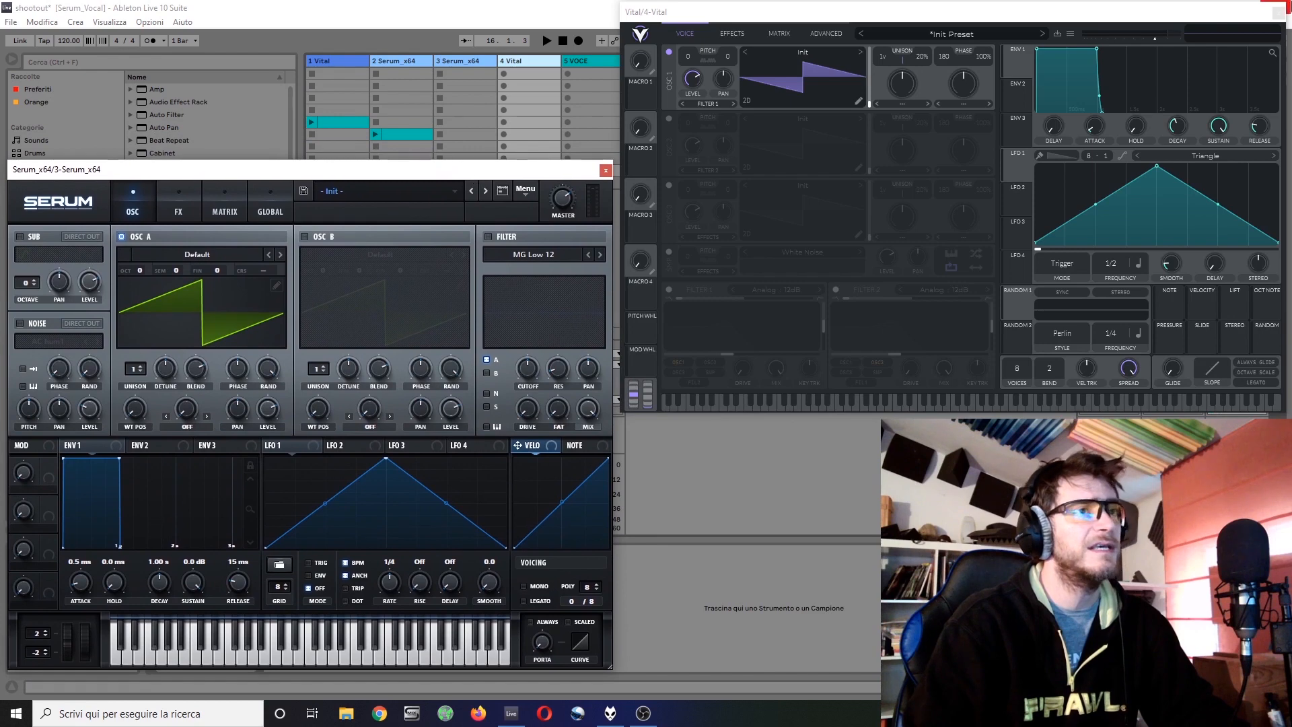
Step: Switch Vital's output display to the spectrum view and check the analysis section in the advanced settings, returning to the oscillators
click(1229, 37)
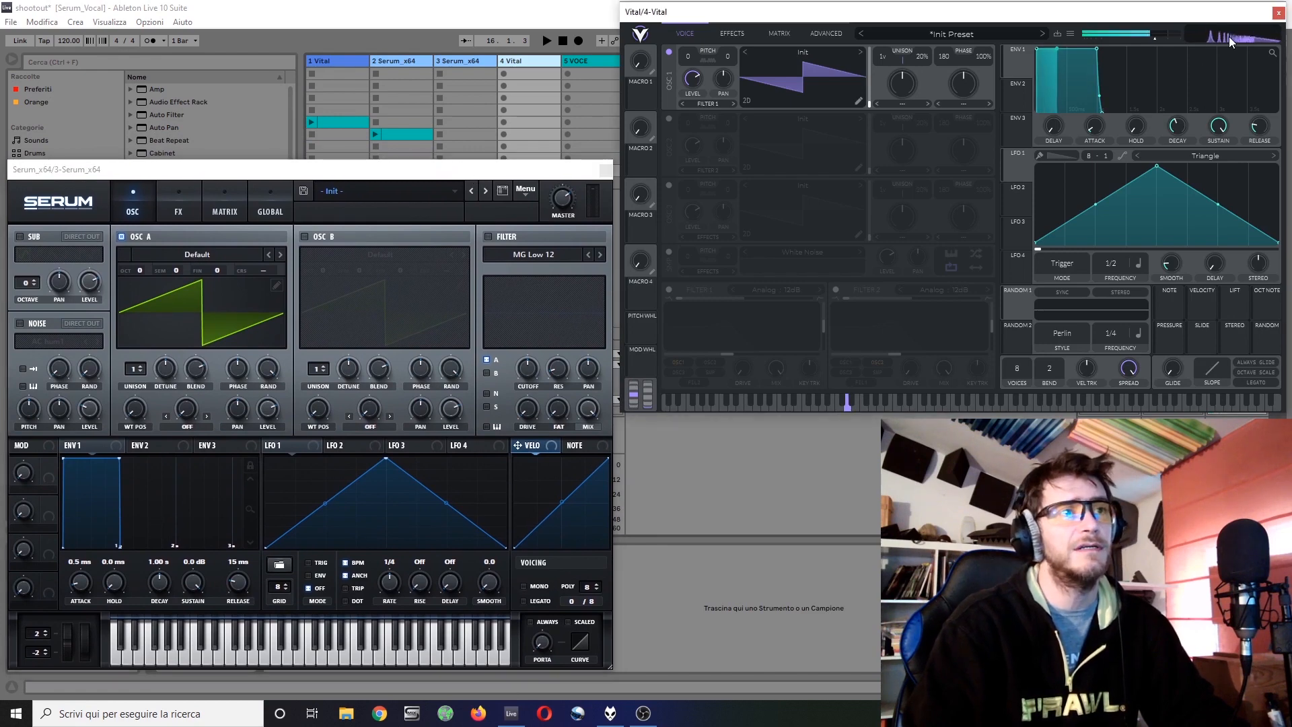
click(827, 34)
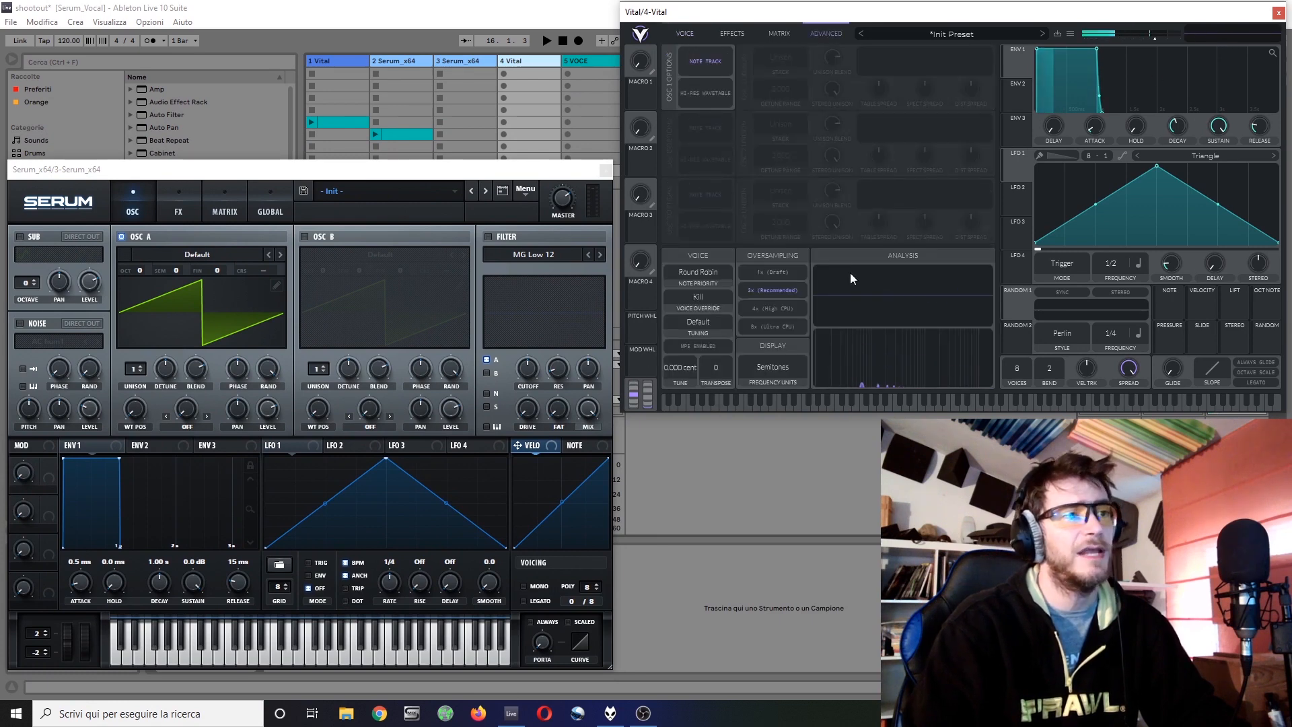
click(684, 33)
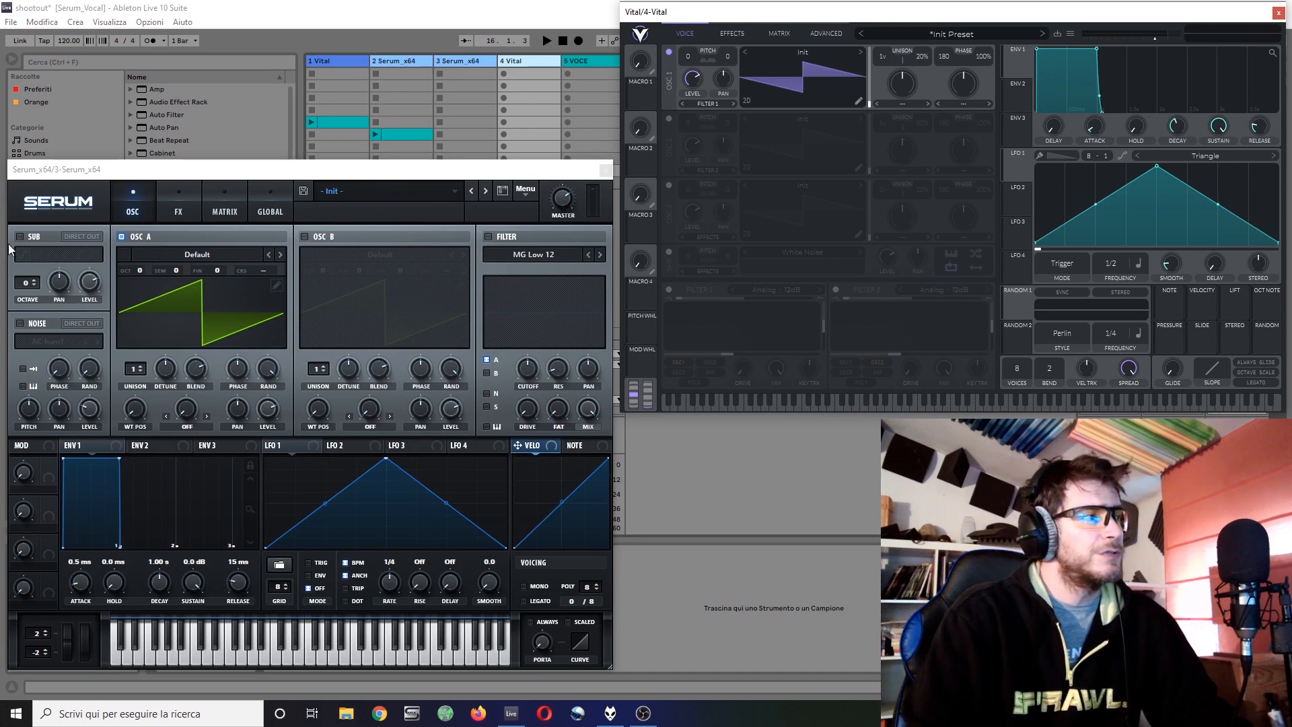
Step: Turn off oscillator 1 and enable the White Noise sampler in Vital, and enable the noise oscillator in Serum
click(669, 52)
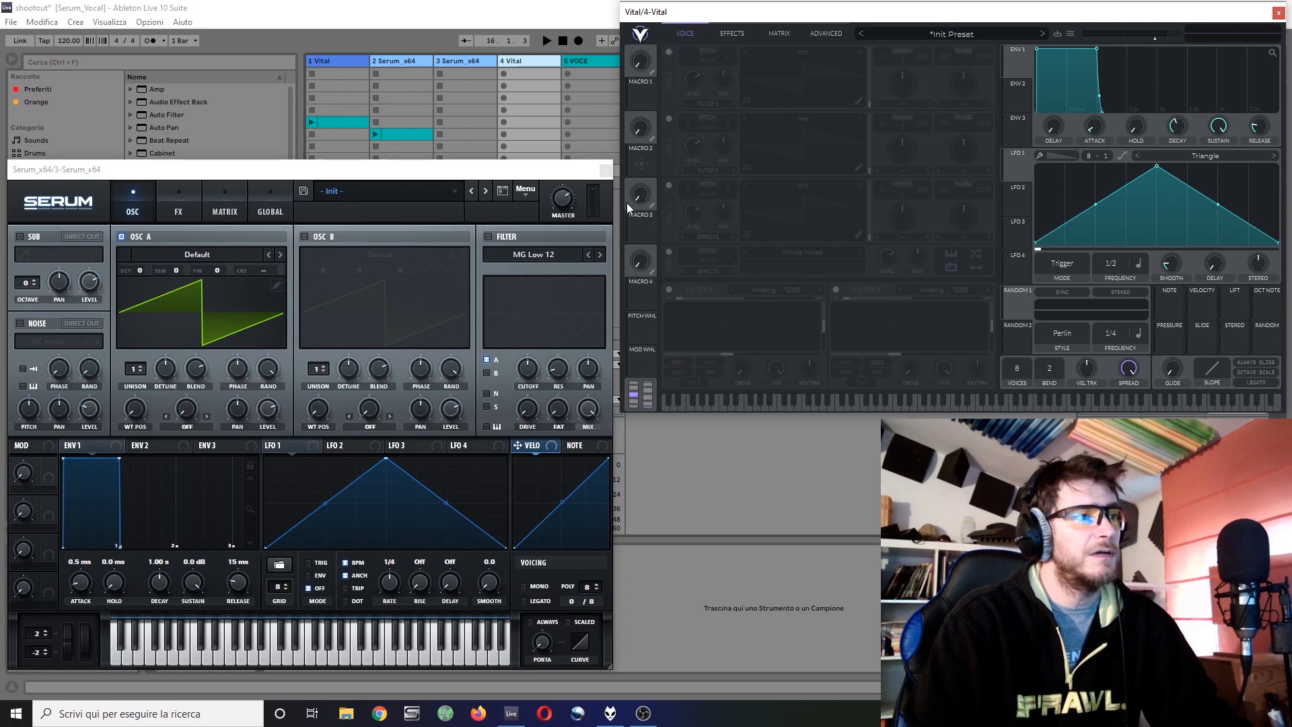
click(669, 253)
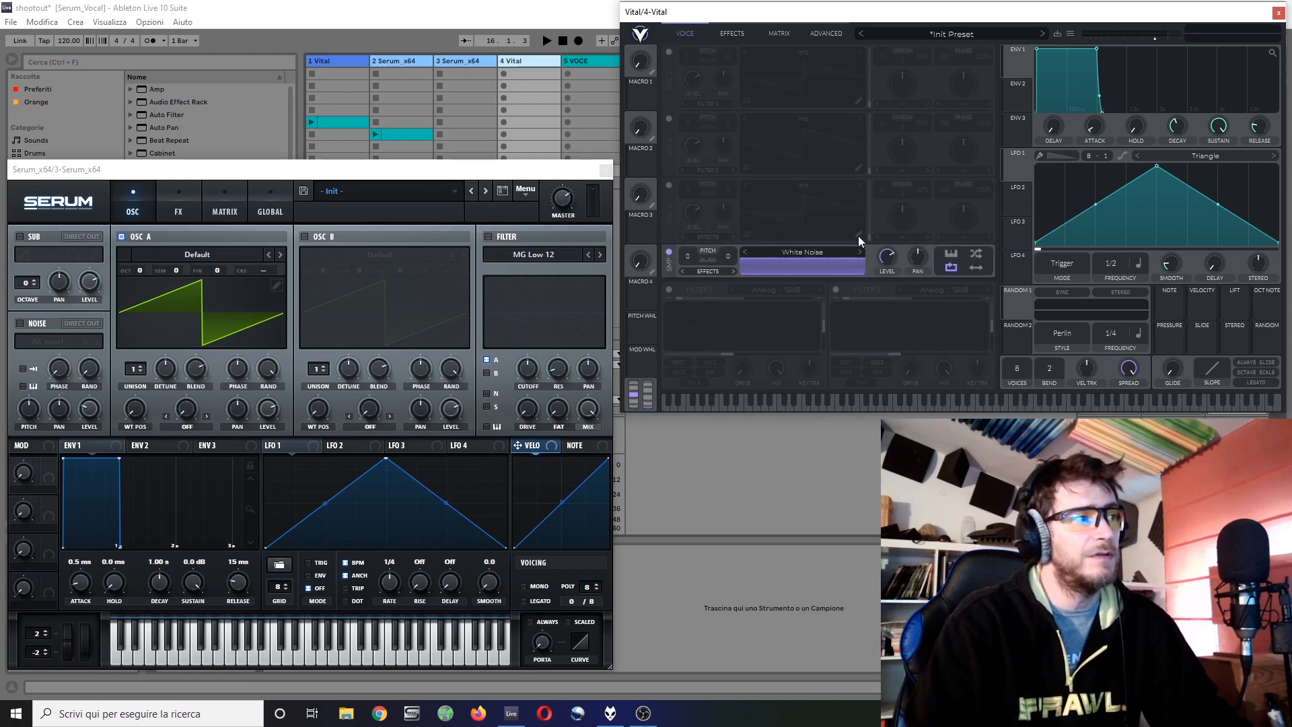
click(20, 324)
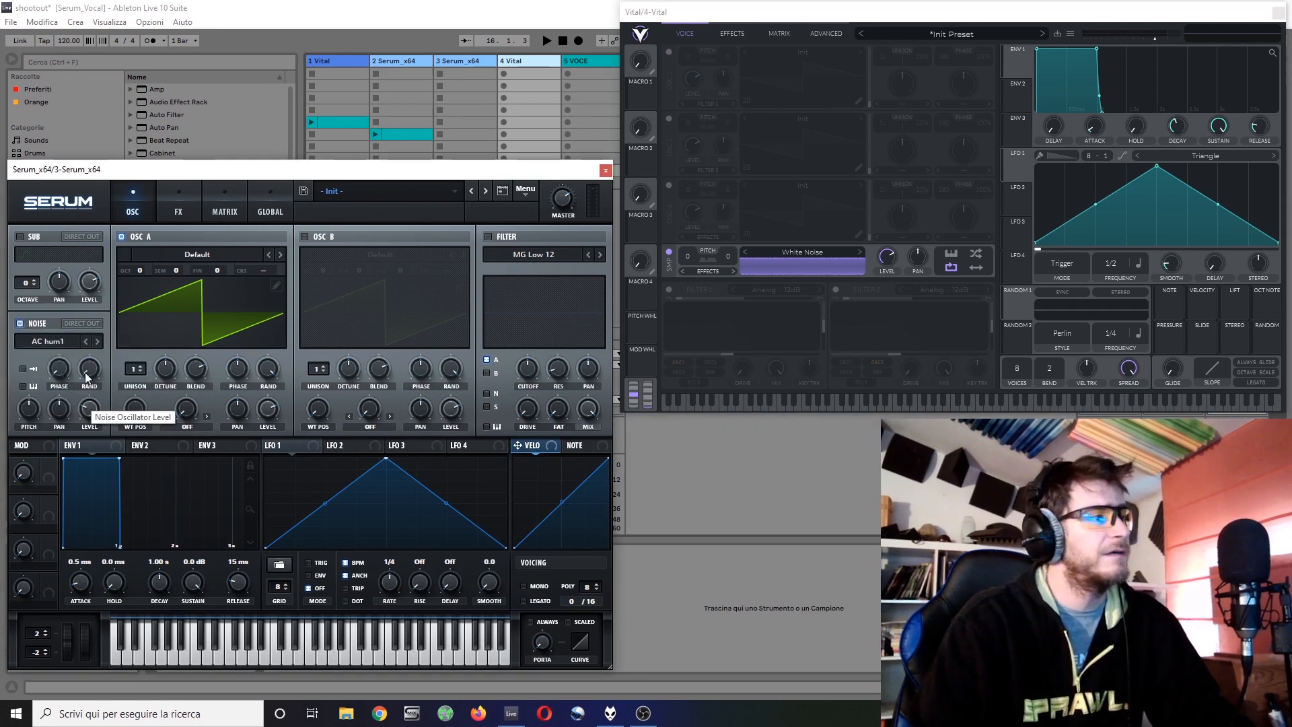
Step: Examine the noise categories available in Serum and the sample list available in Vital, keeping the current selections
click(54, 341)
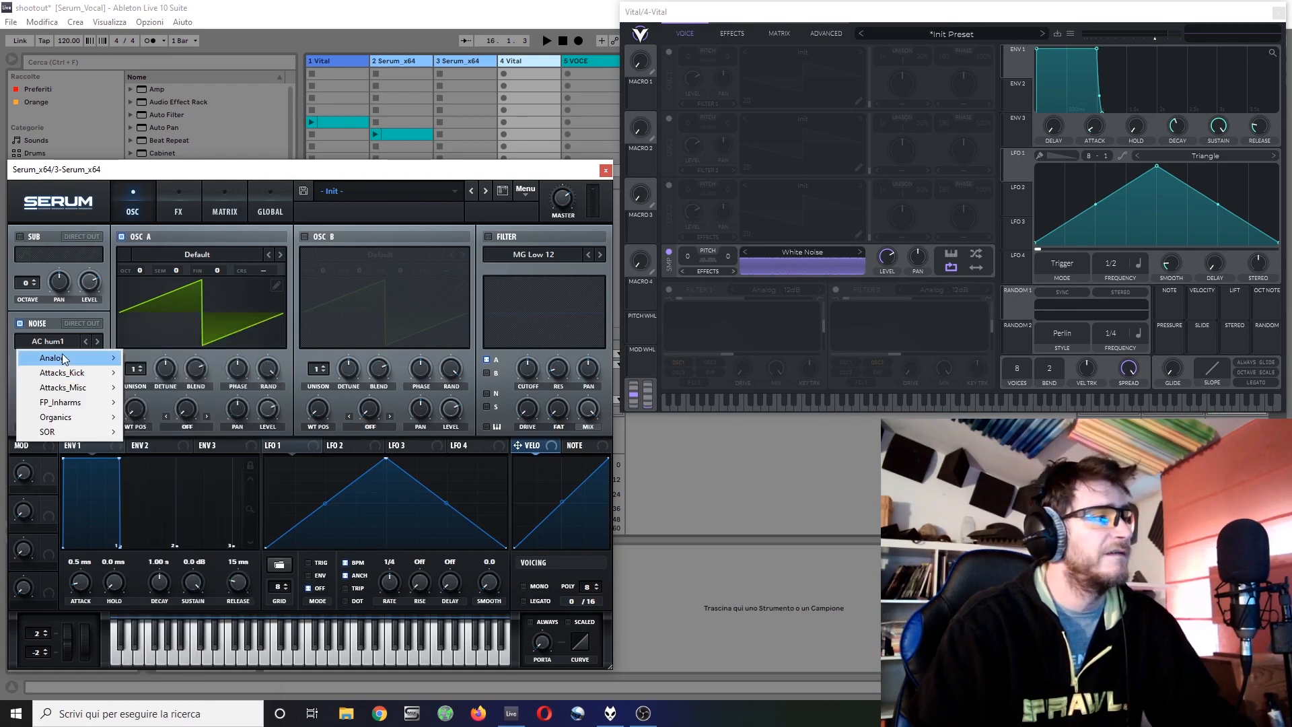
click(35, 343)
click(34, 343)
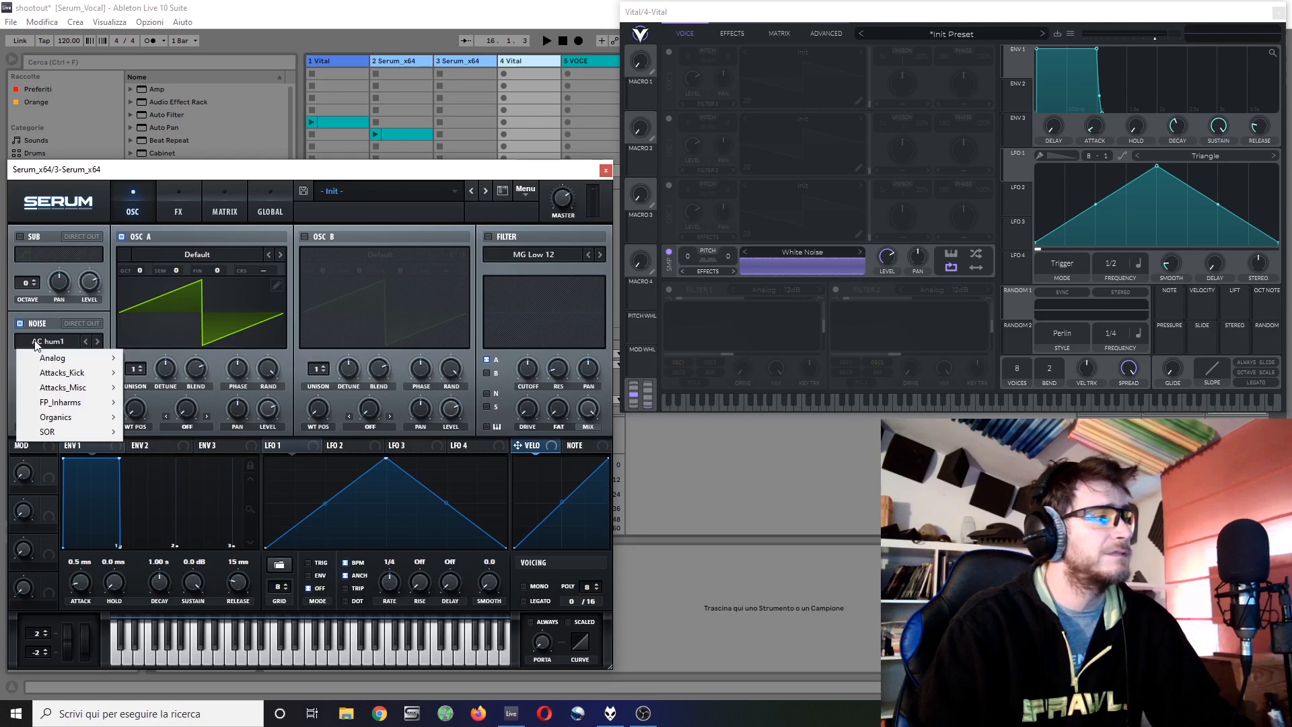
click(38, 322)
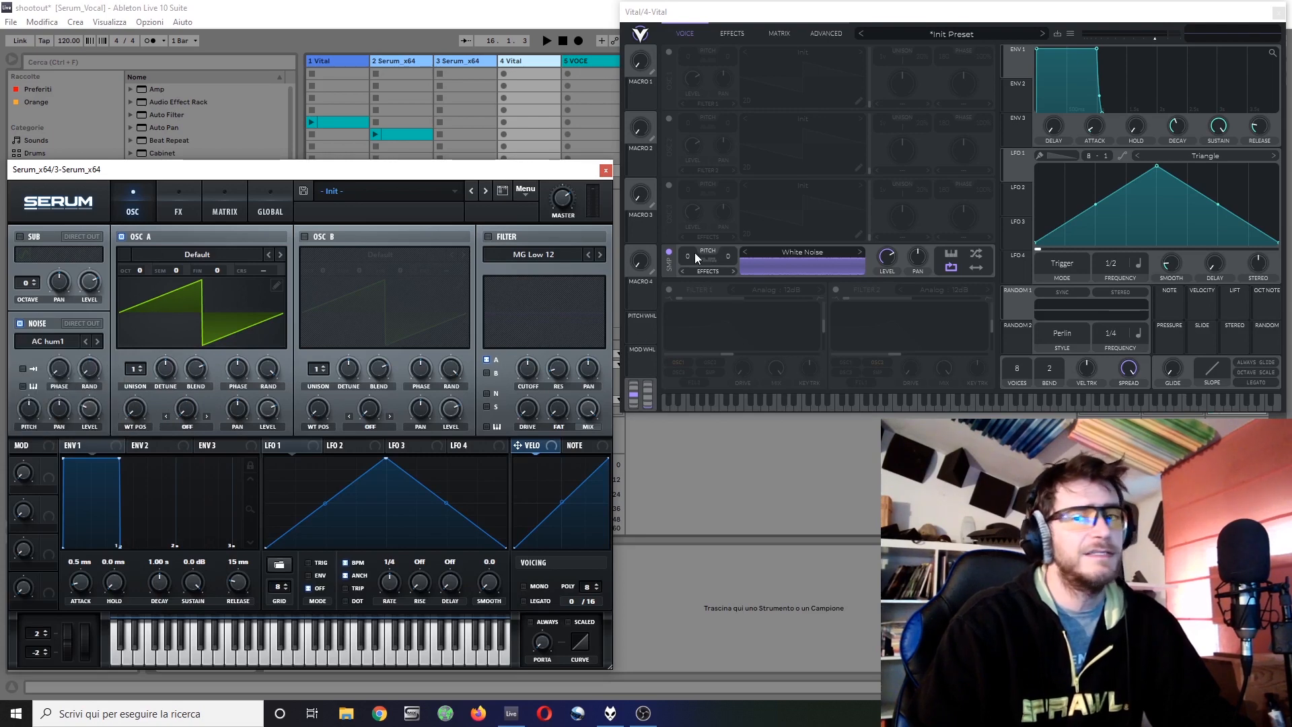
click(781, 252)
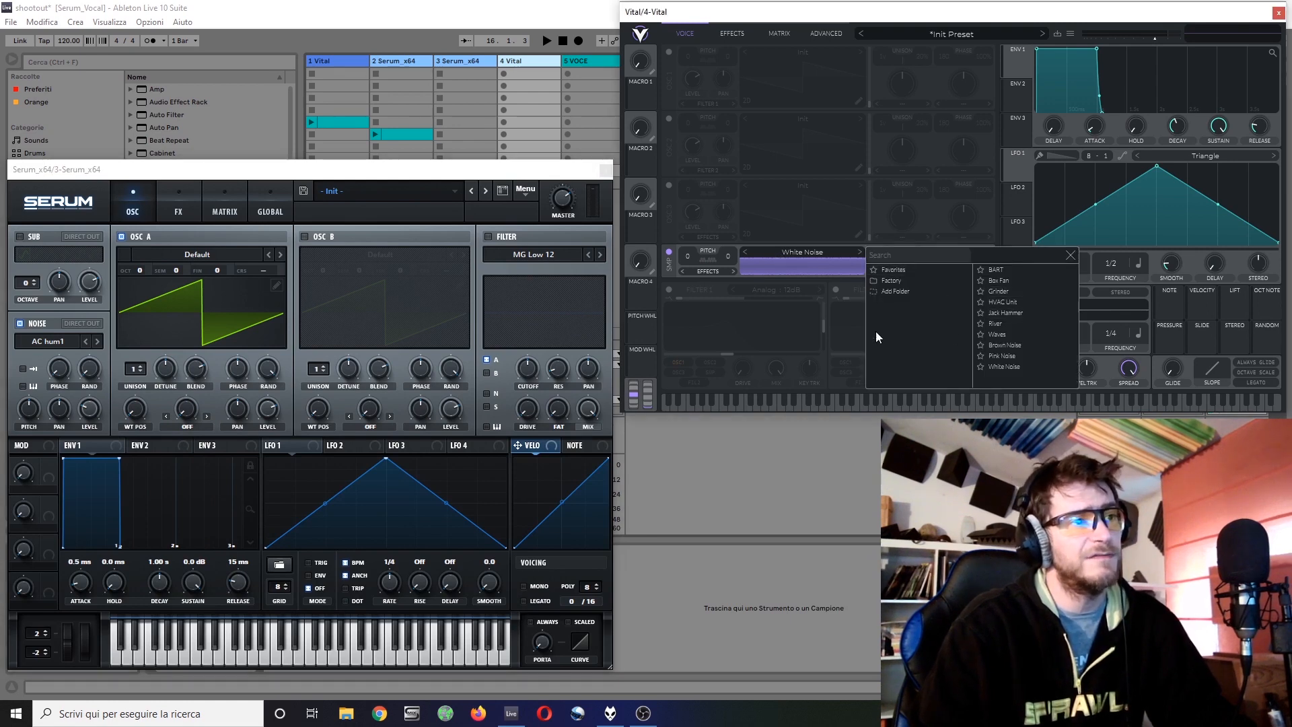
click(781, 253)
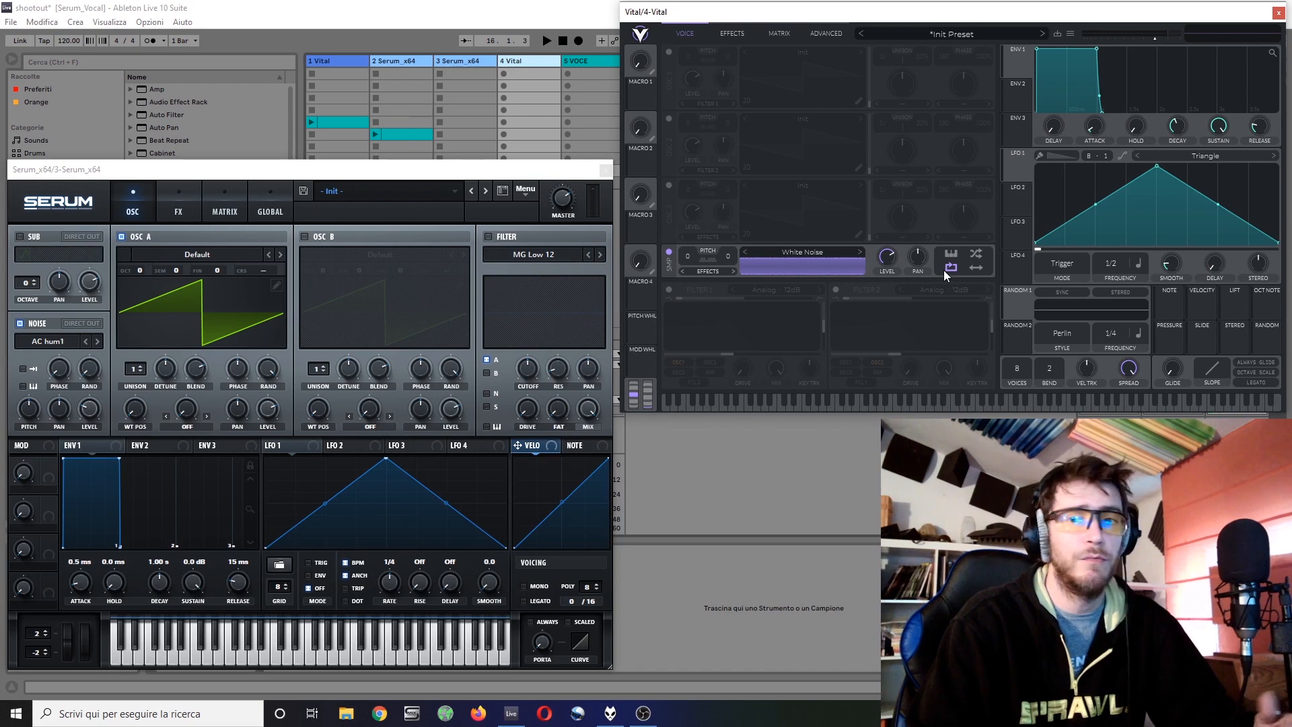
Step: Try keyboard pitch tracking on Serum's noise oscillator and on Vital's sampler
click(23, 386)
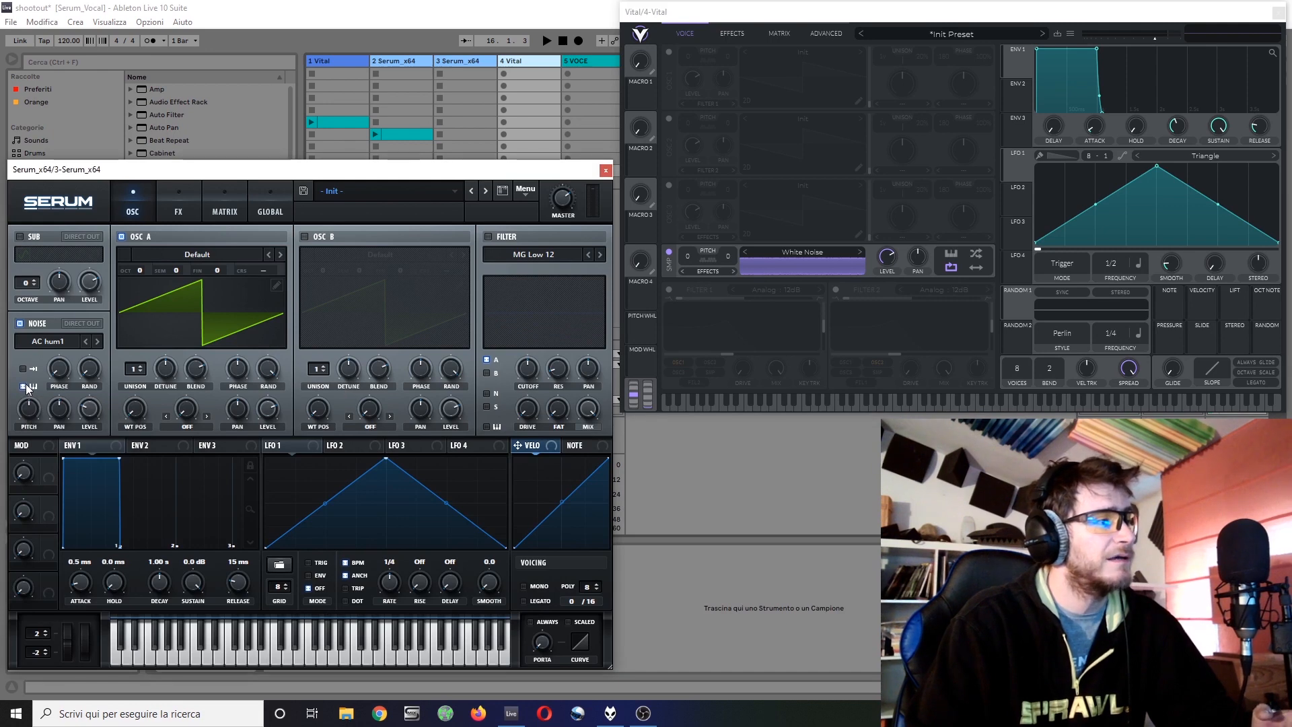
click(956, 259)
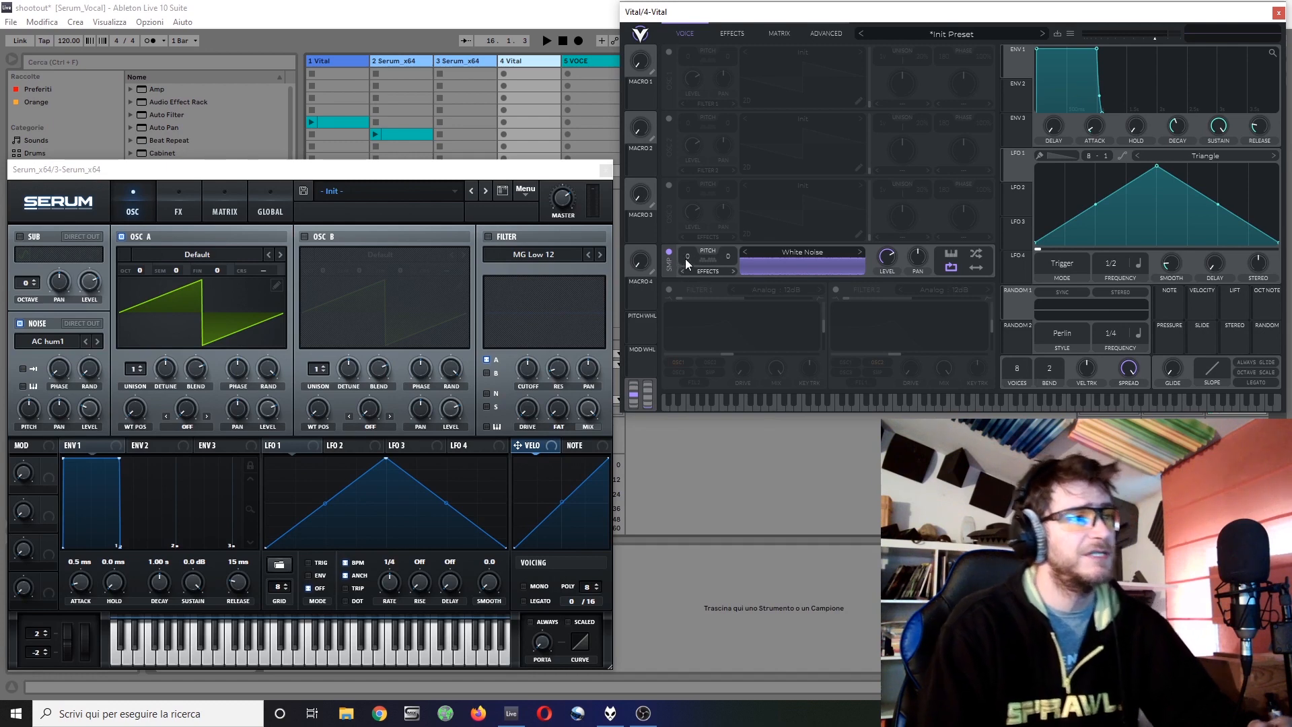
Step: Try transposing Vital's sampler up to 3 semitones and reset the transposition
drag(685, 256, 688, 241)
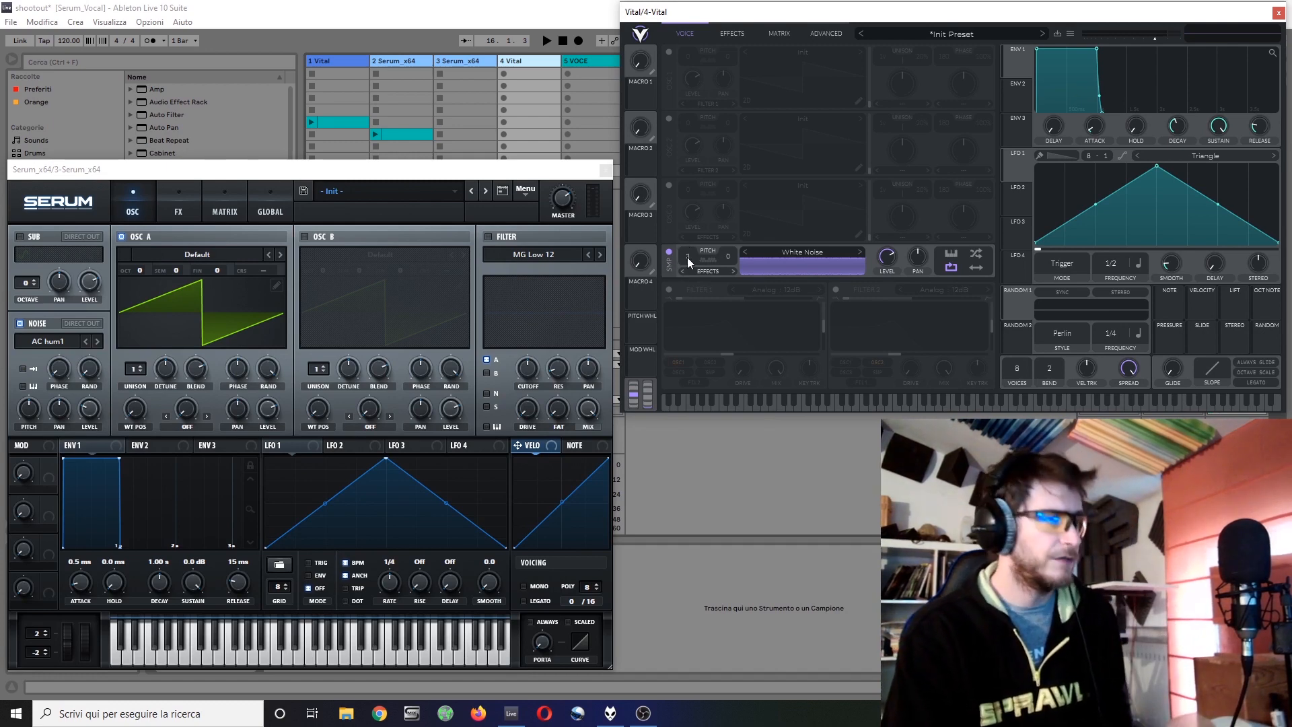
drag(688, 252, 693, 242)
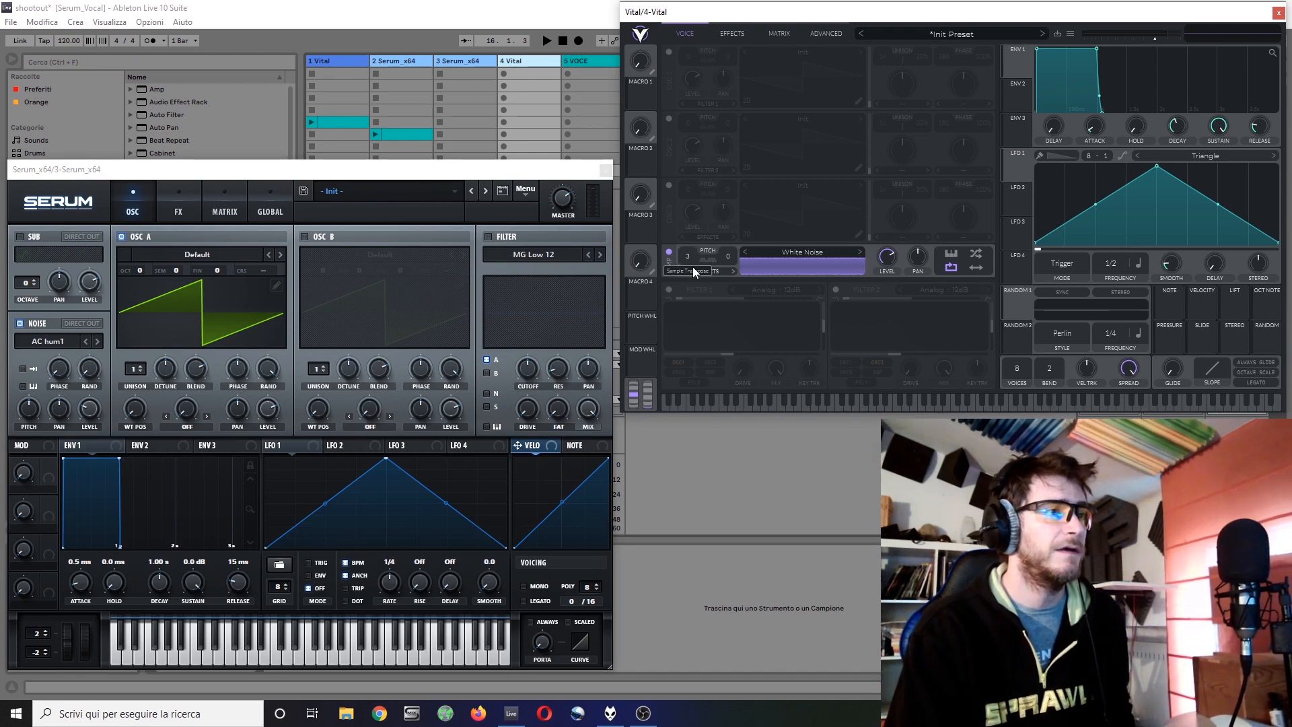
right_click(688, 255)
click(687, 255)
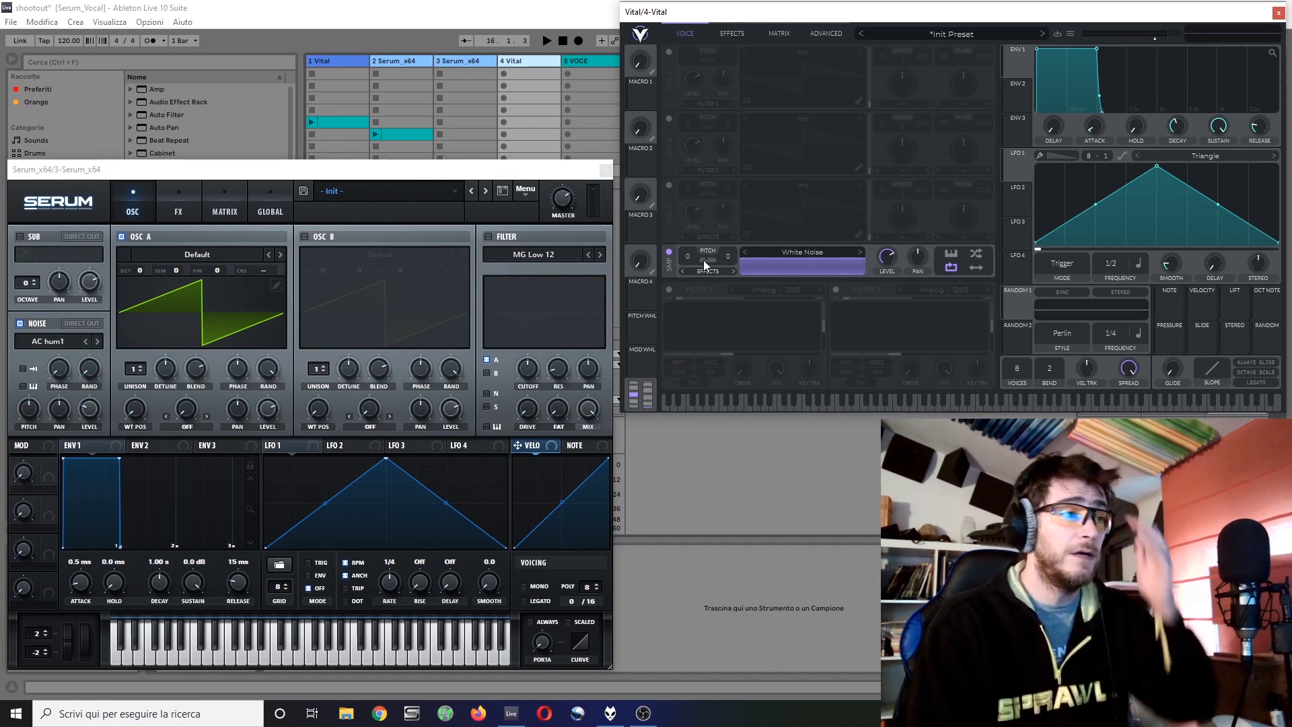
Step: Examine the output routing choices of Vital's sampler, keeping Effects, and try Direct Out on Serum's noise oscillator
click(704, 260)
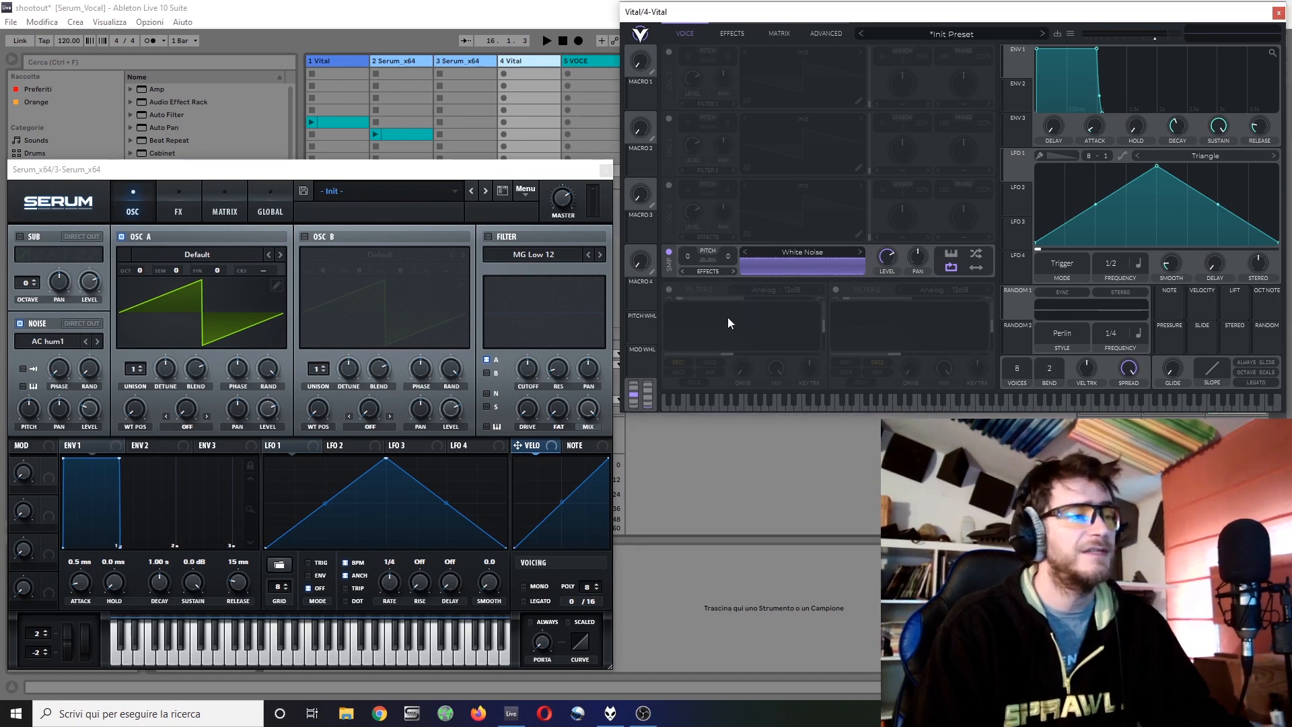
click(705, 269)
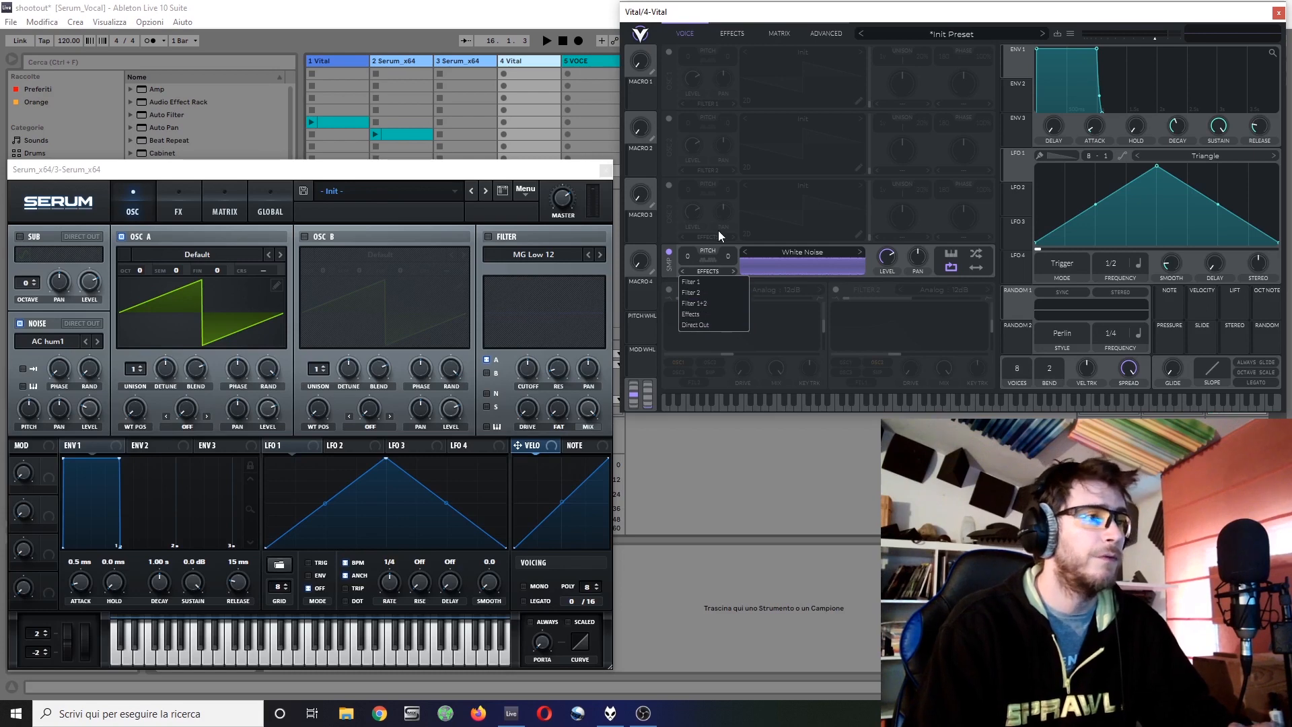
click(673, 264)
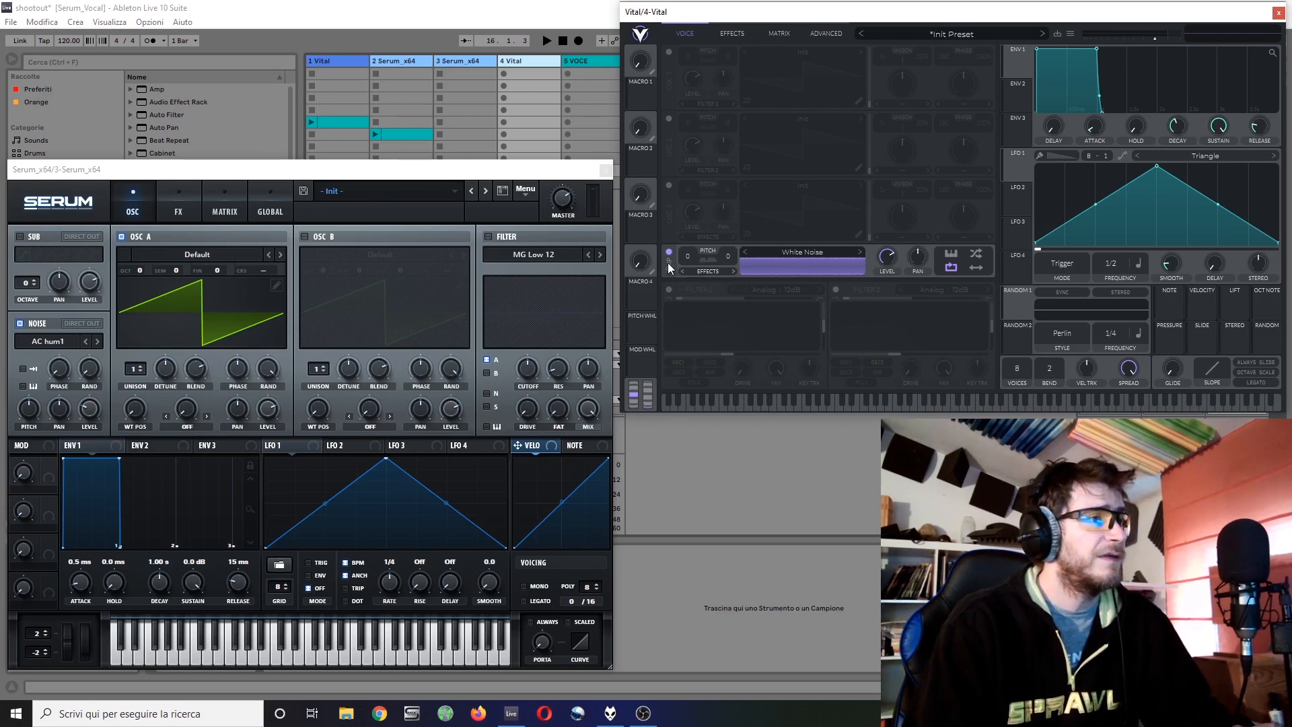
click(74, 322)
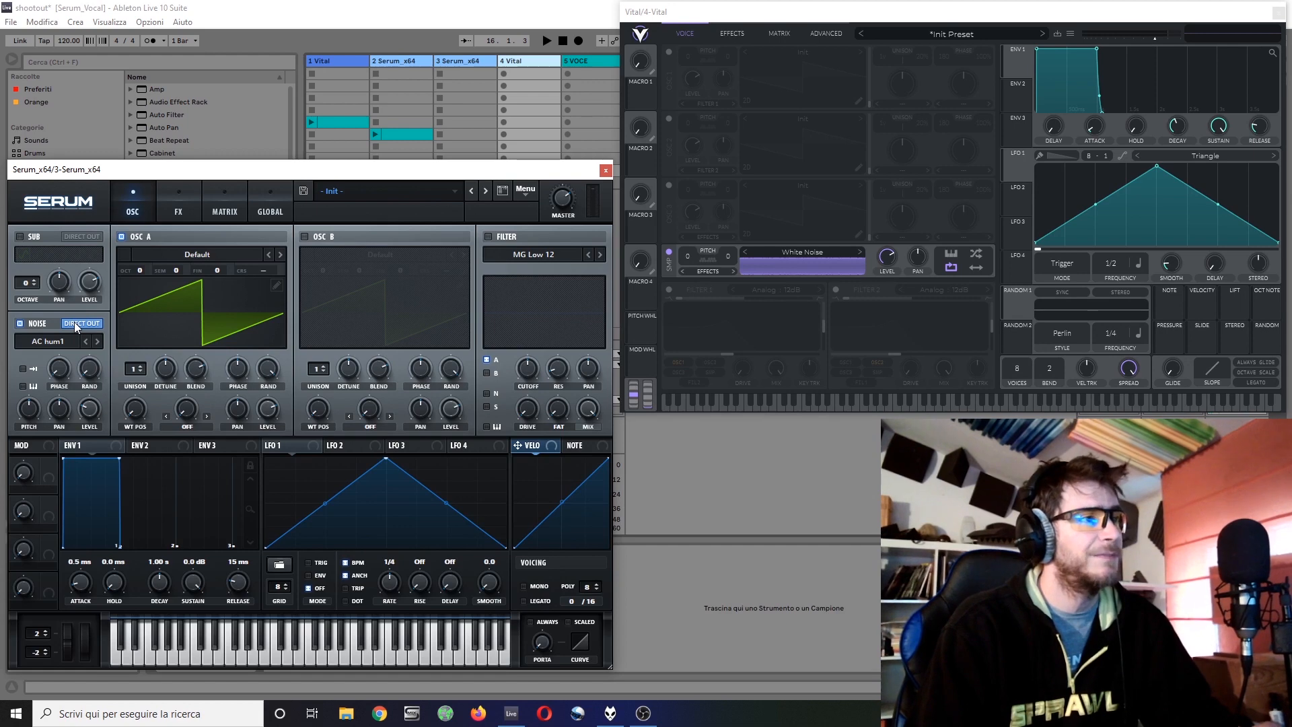
click(74, 322)
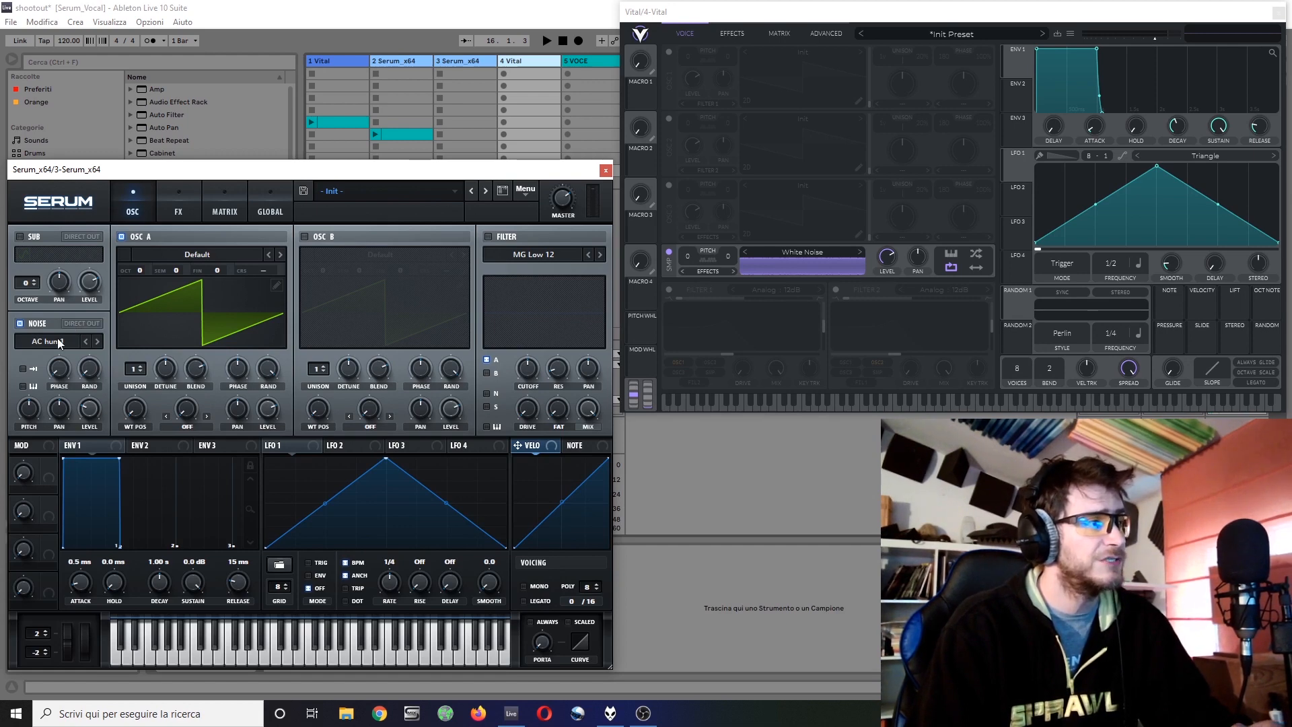
Step: Turn on Serum's sub oscillator, try its different waveforms and return it to the sine wave
click(20, 237)
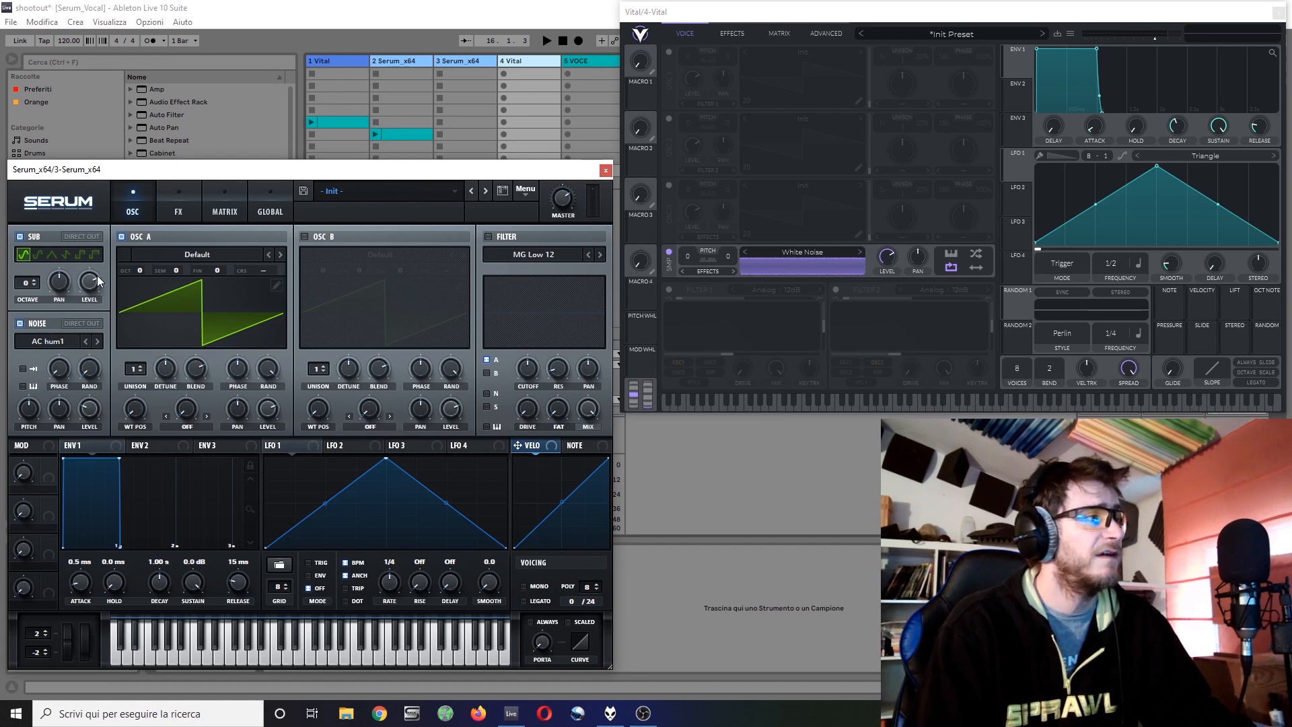
click(39, 254)
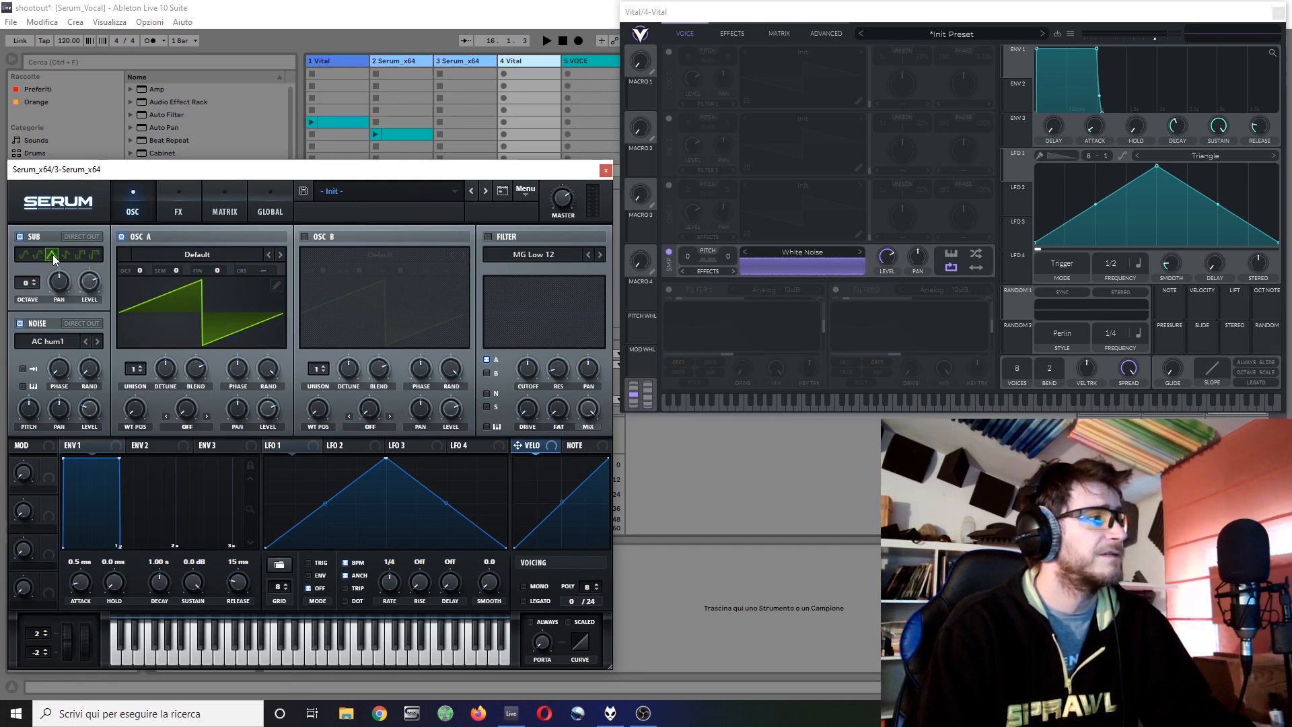
click(69, 255)
click(79, 255)
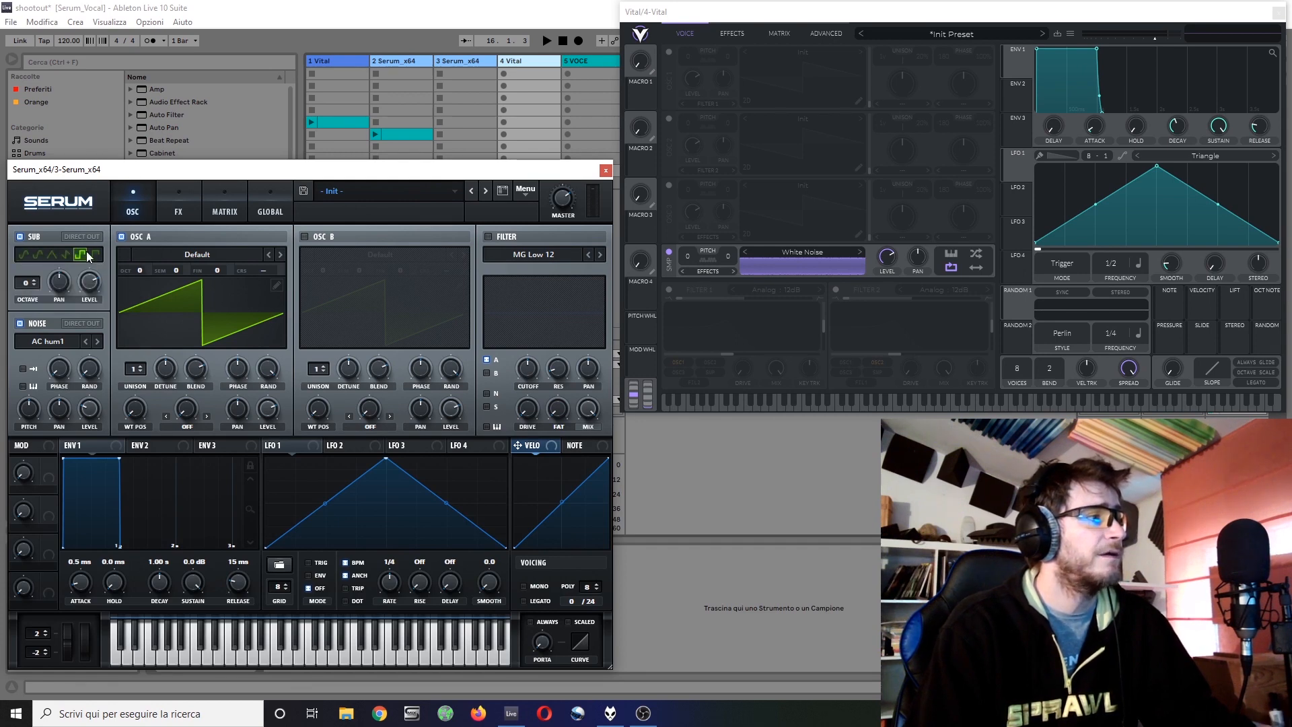
click(94, 254)
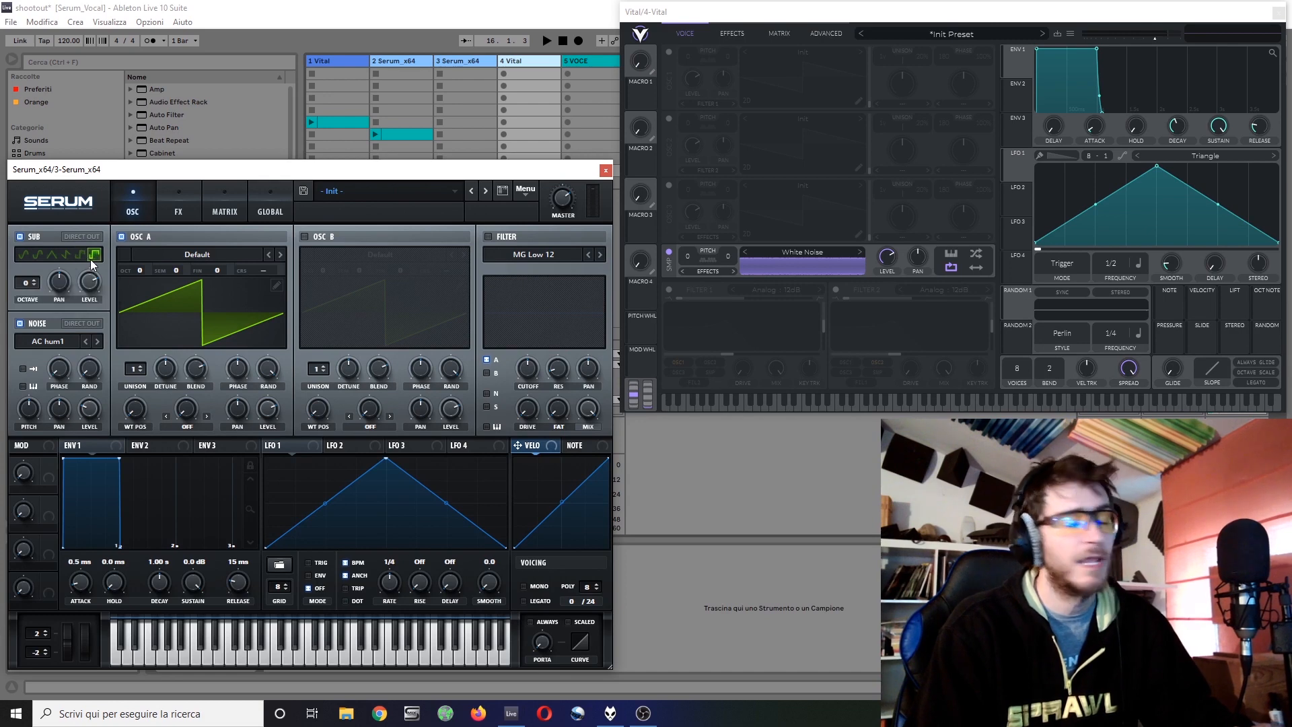
click(25, 255)
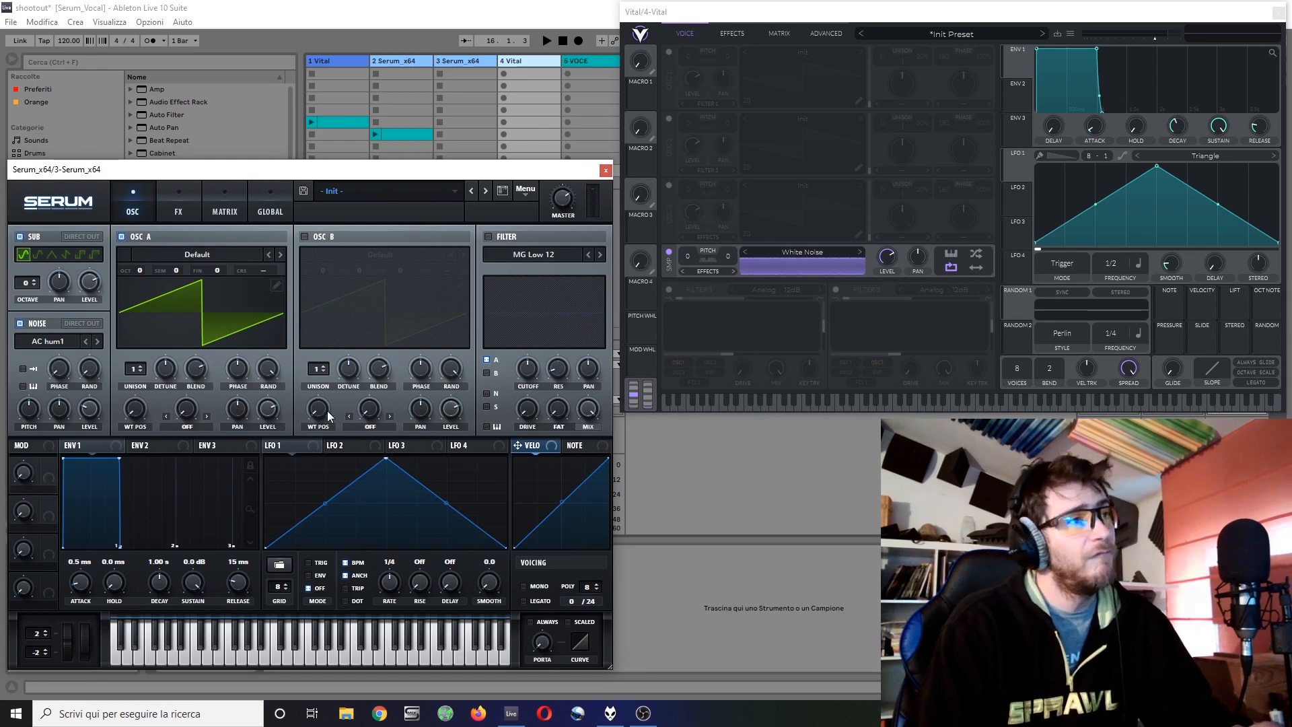
Step: Turn on oscillator 1 in Vital and turn off the sub oscillator in Serum
click(669, 51)
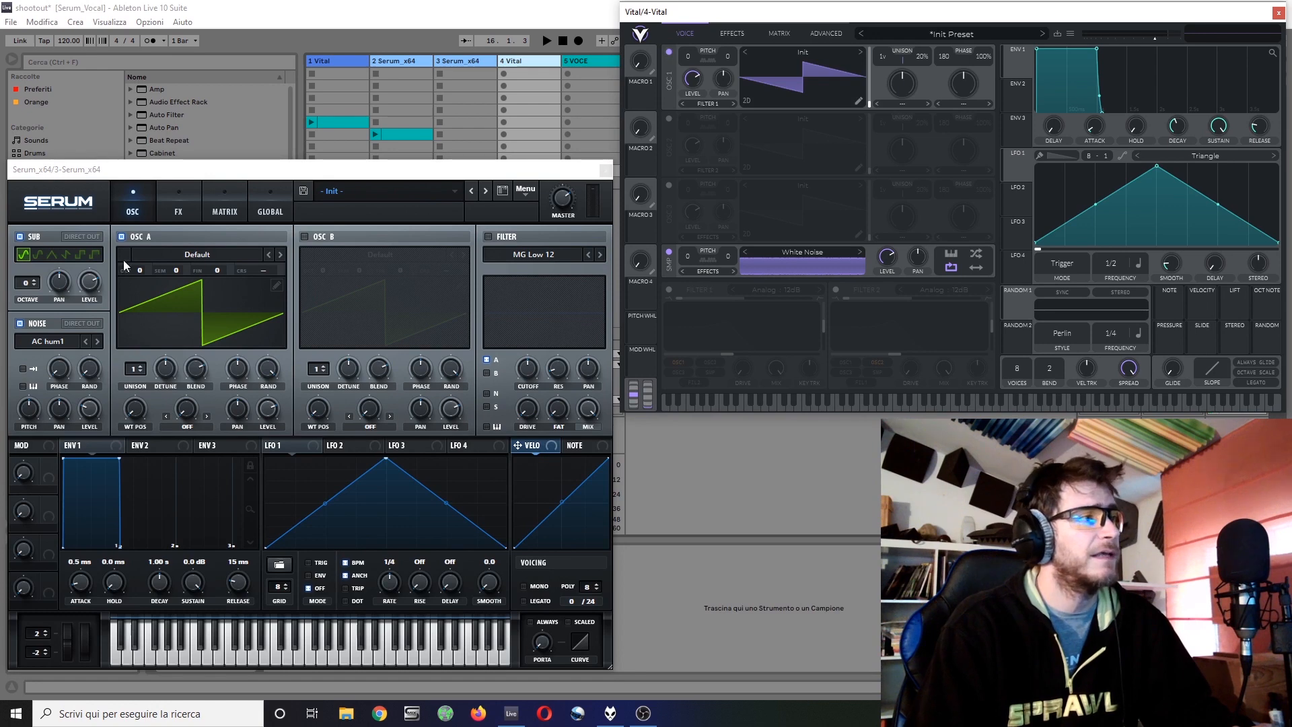
click(20, 237)
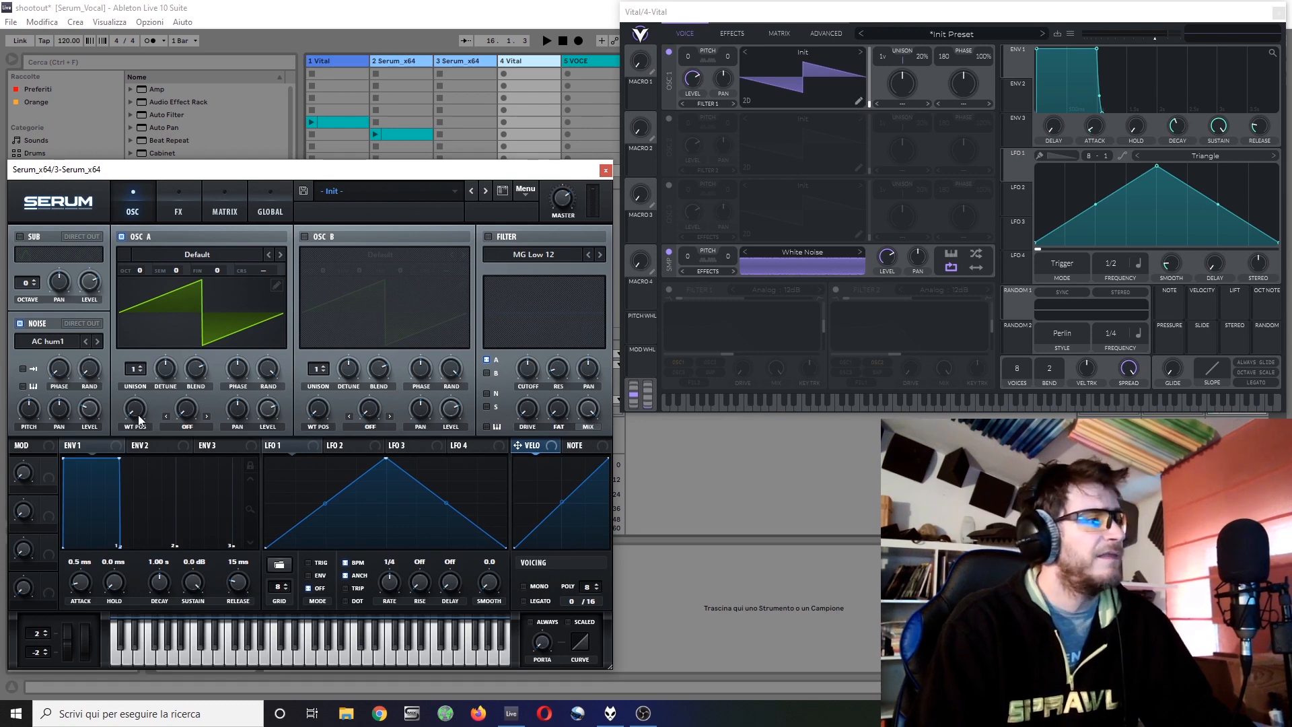
mouse_move(141, 410)
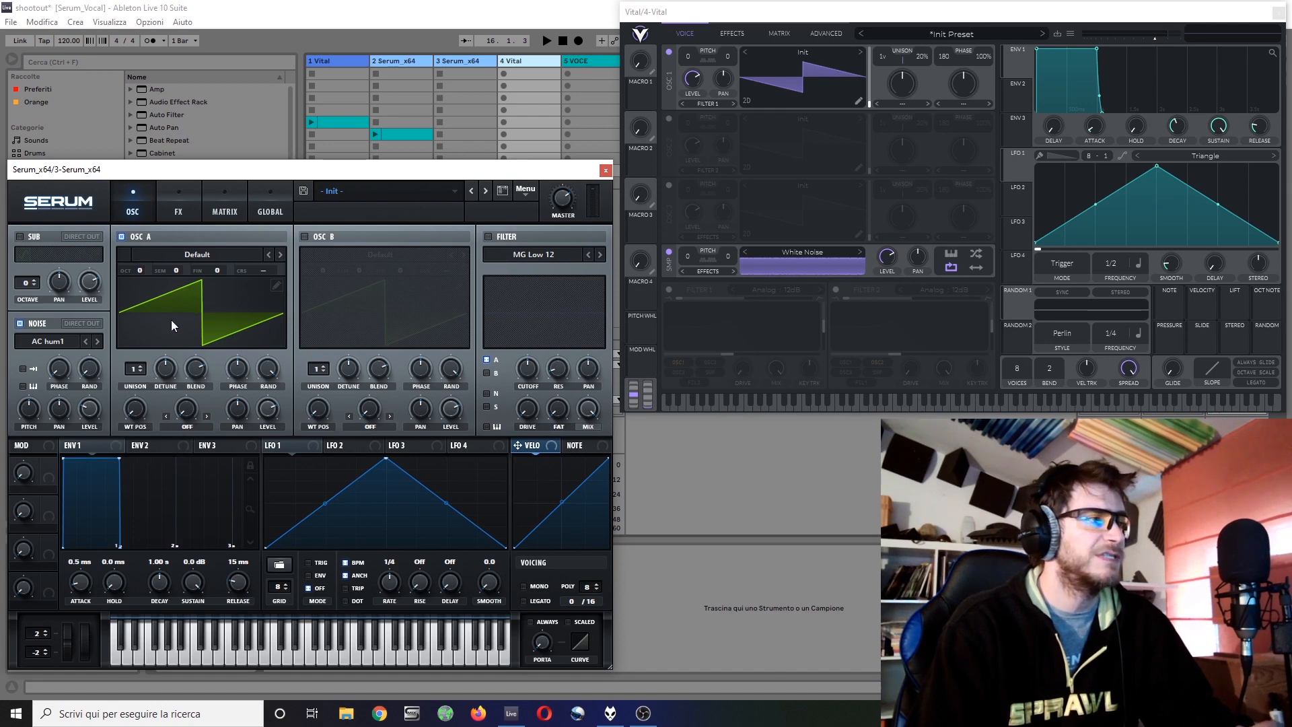
click(871, 102)
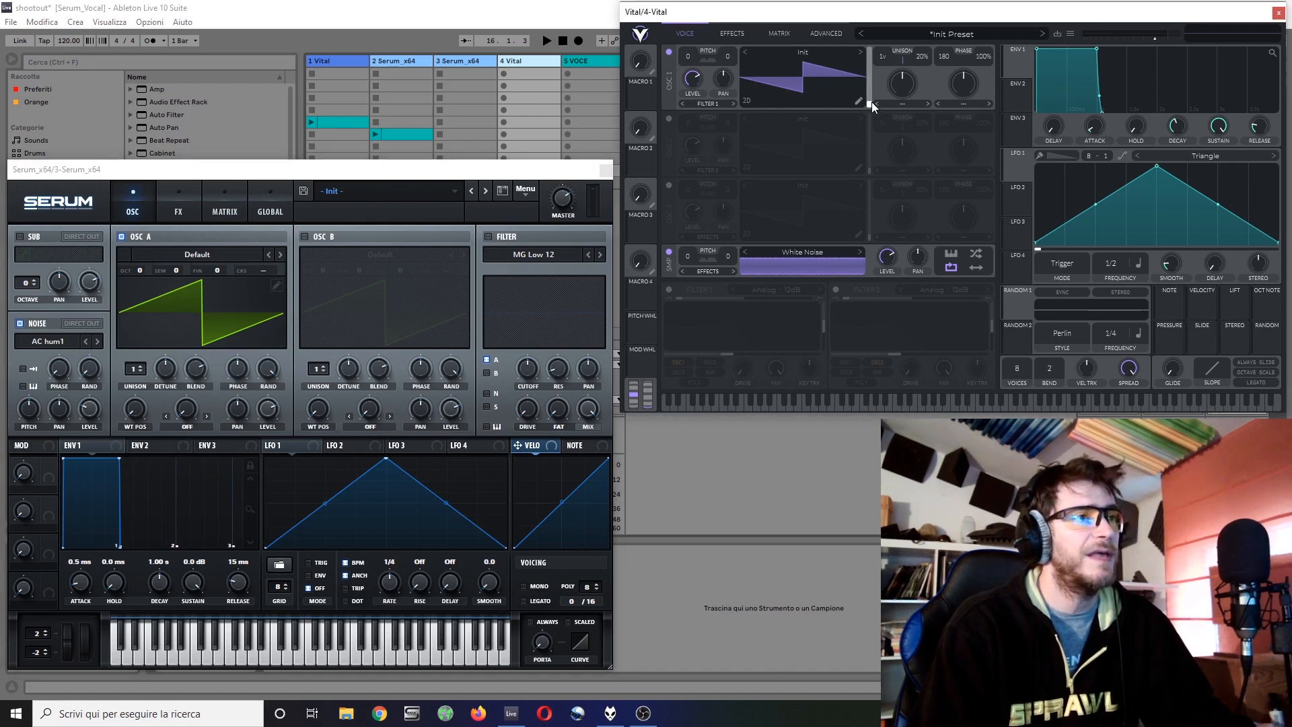
Step: Switch Serum's oscillator A to the 3D wavetable view and cycle Vital's oscillator 1 display through 3D and spectrum back to 2D
click(172, 325)
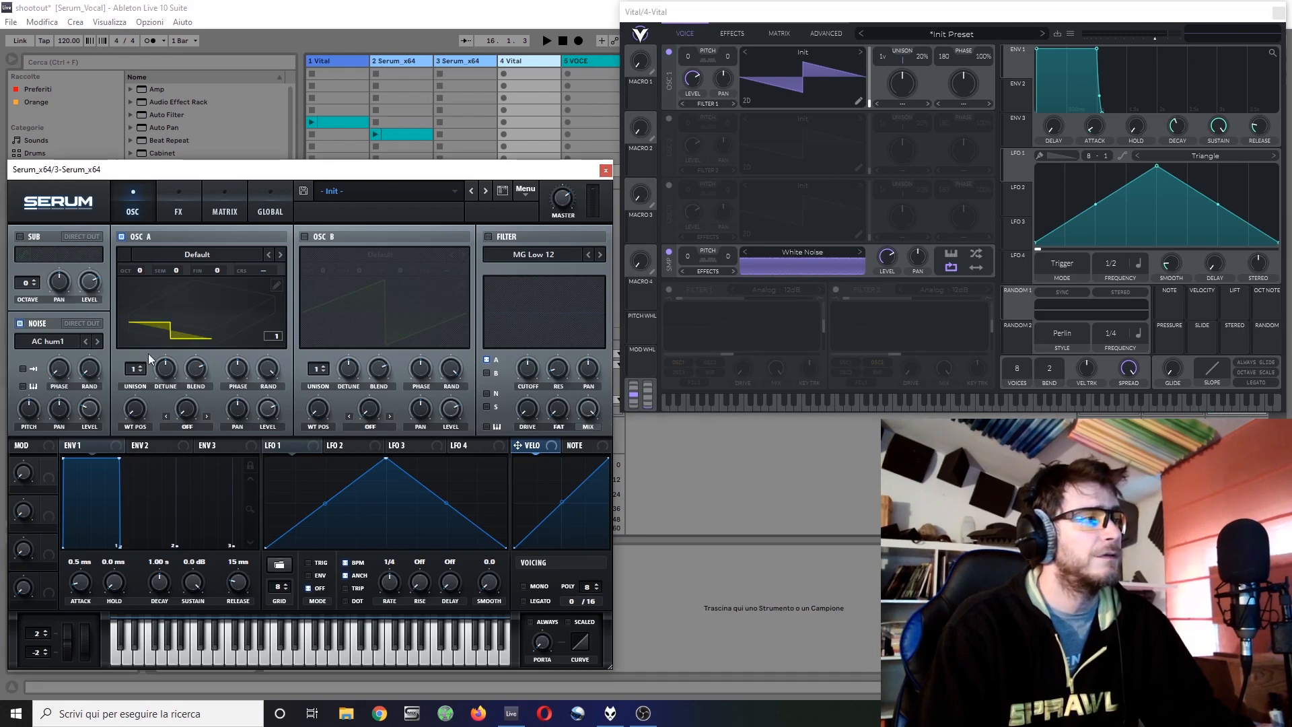
click(769, 88)
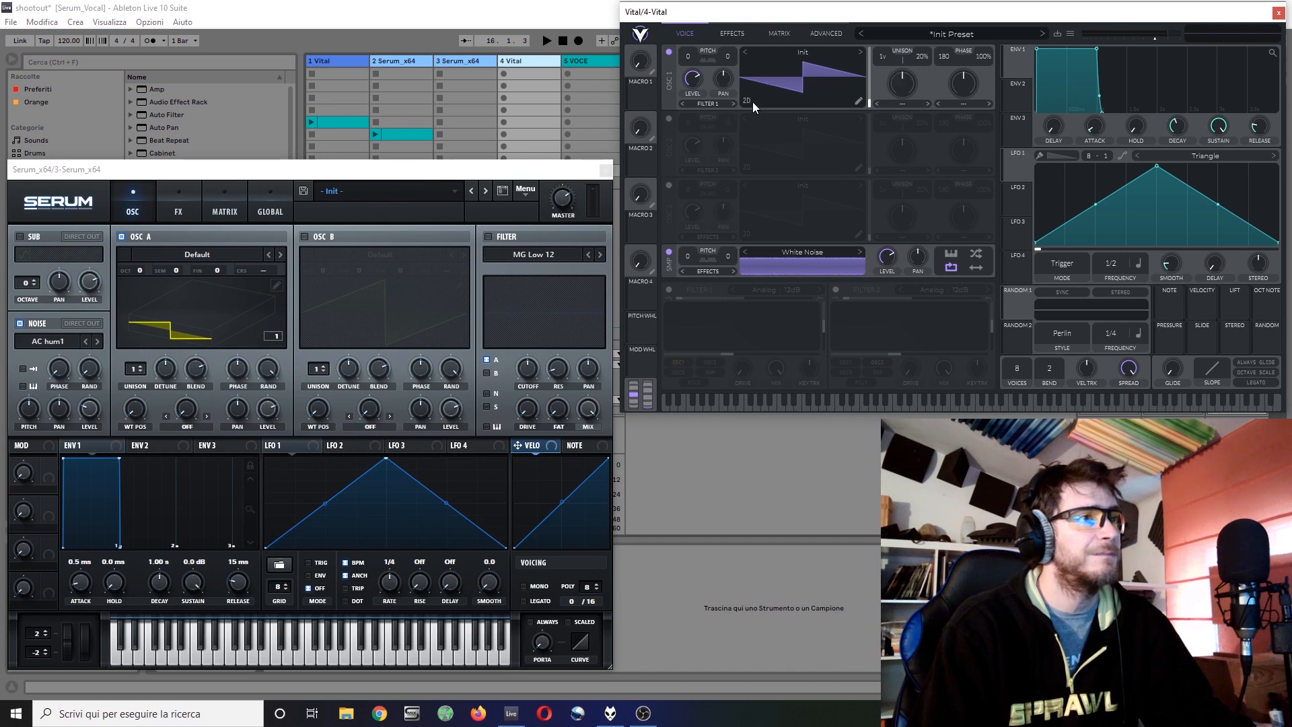
click(747, 101)
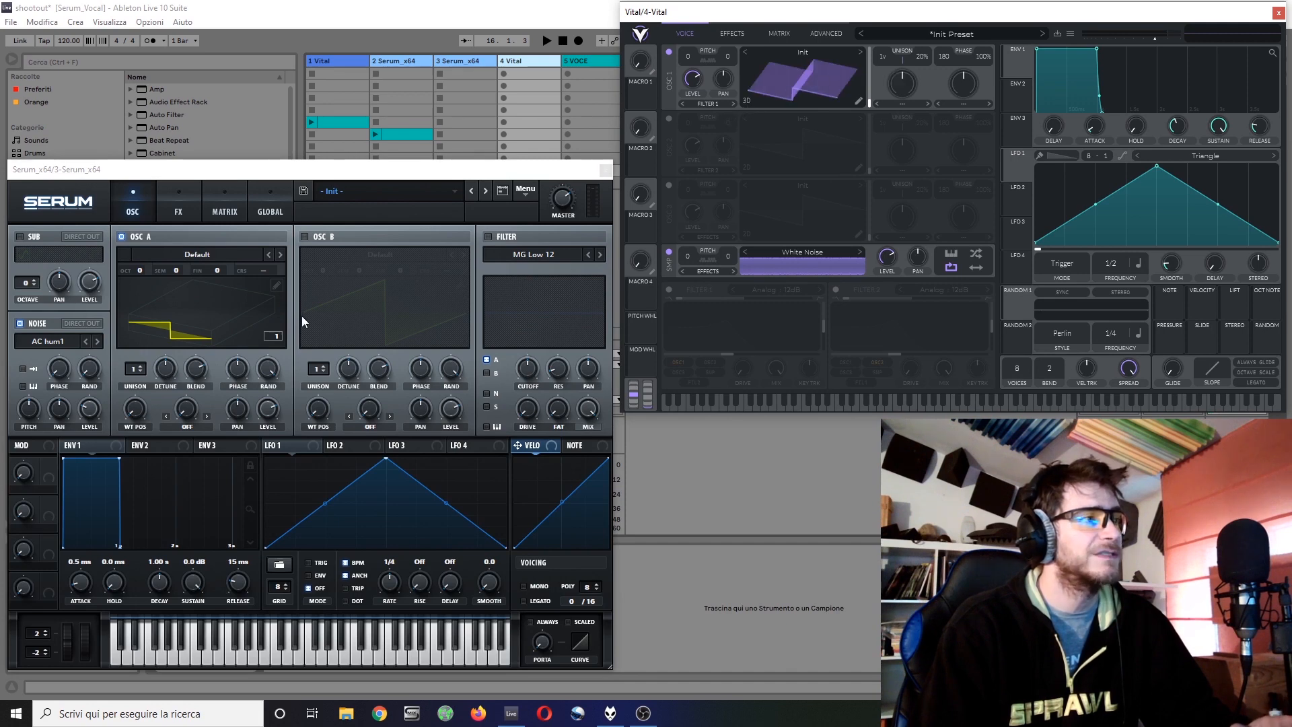
click(167, 313)
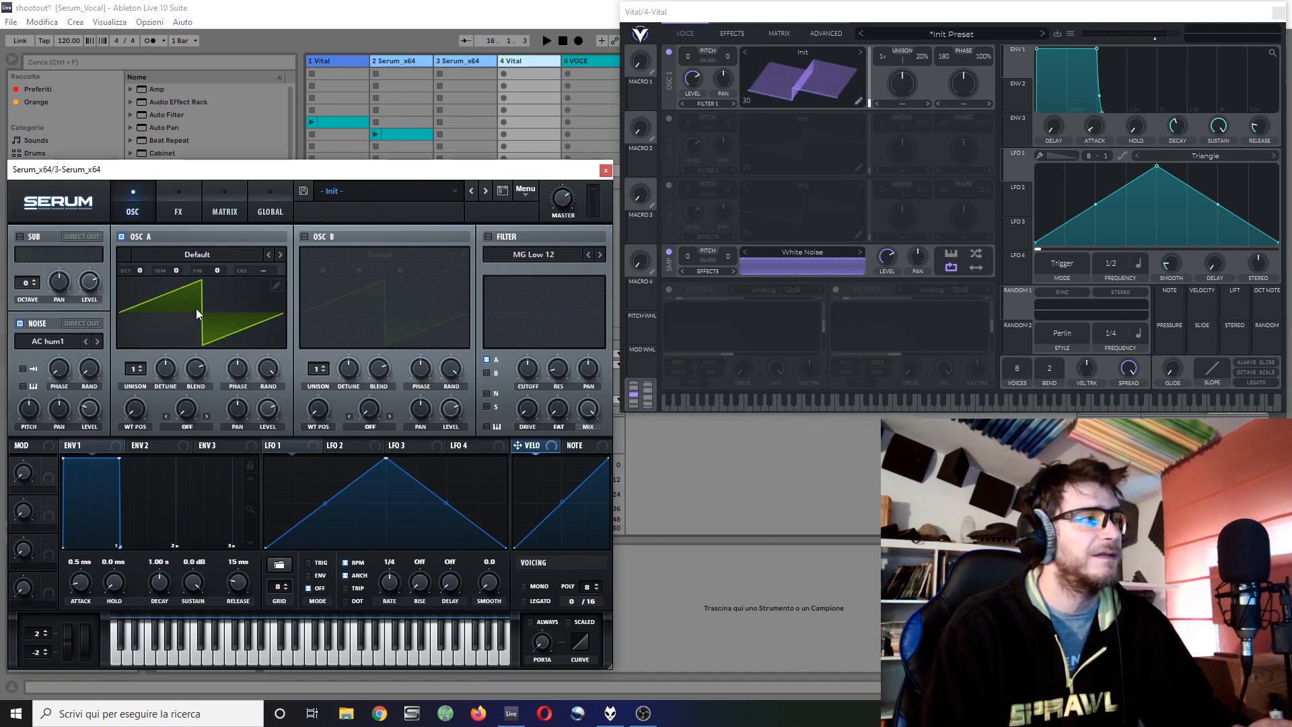
click(745, 102)
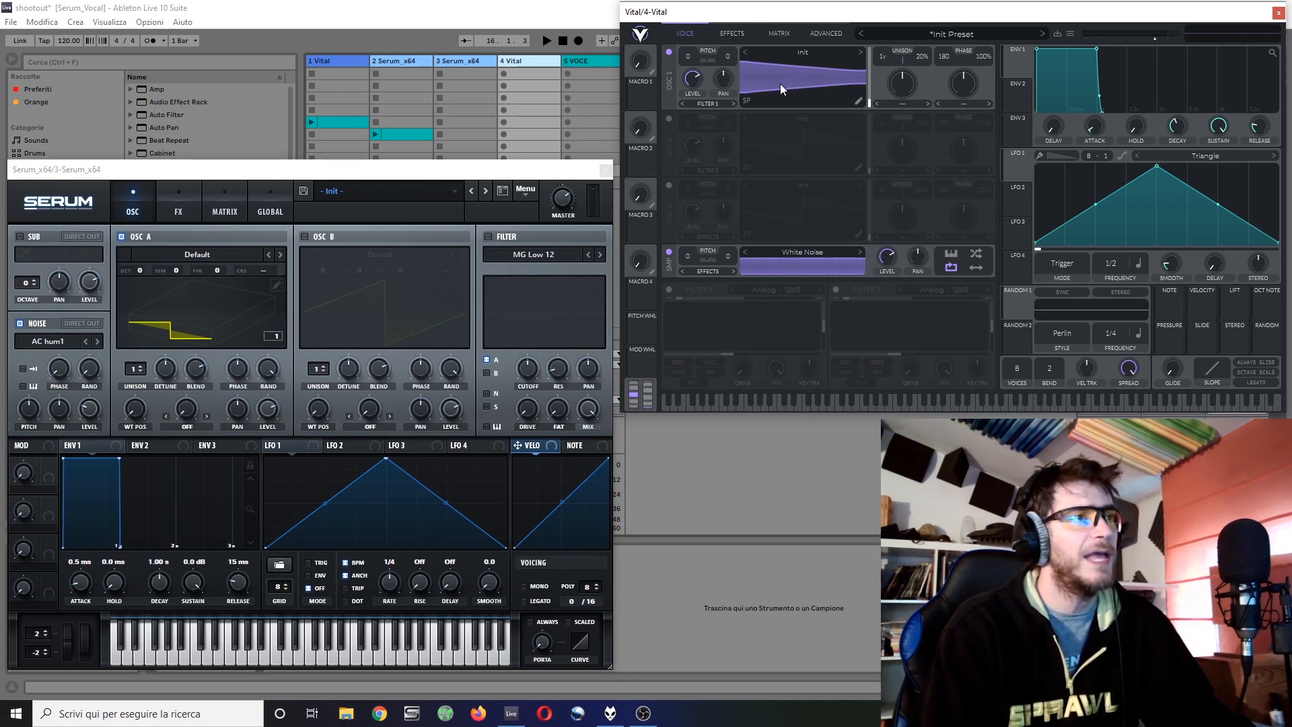
click(746, 102)
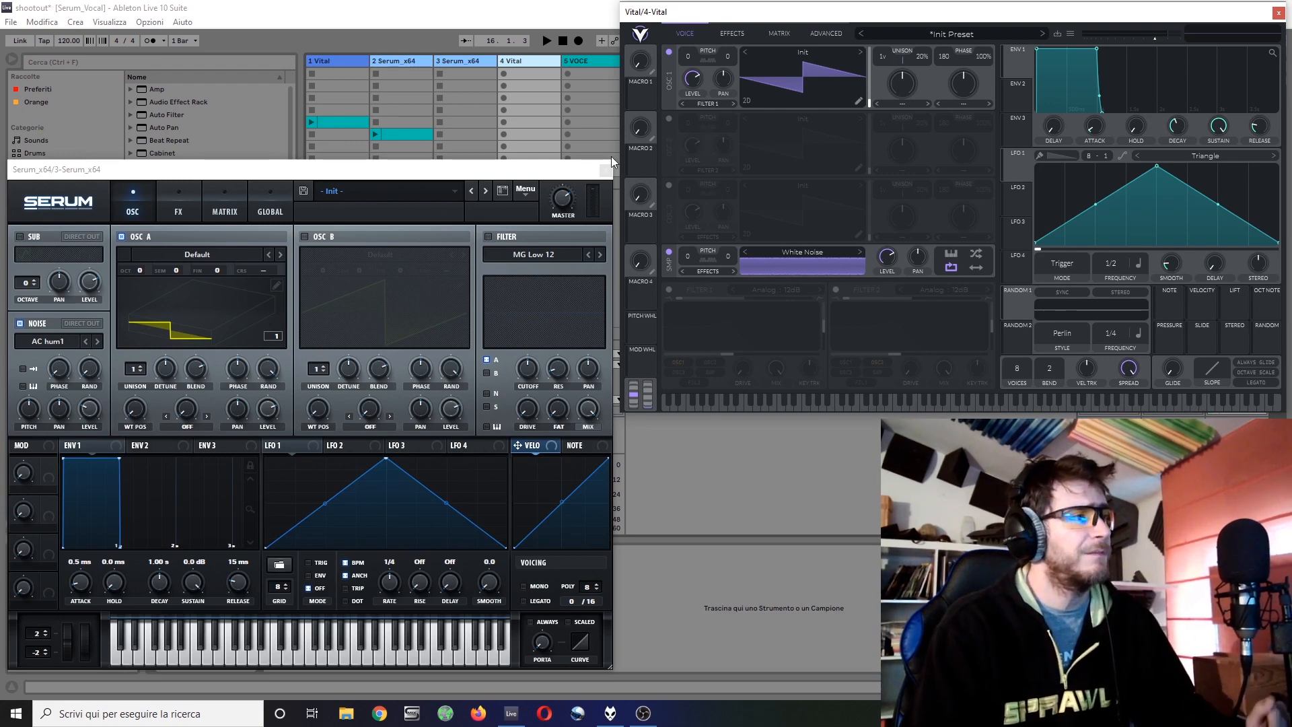
Step: Set the unison of Serum's oscillator A to 6 voices
drag(134, 370, 157, 544)
drag(134, 369, 208, 374)
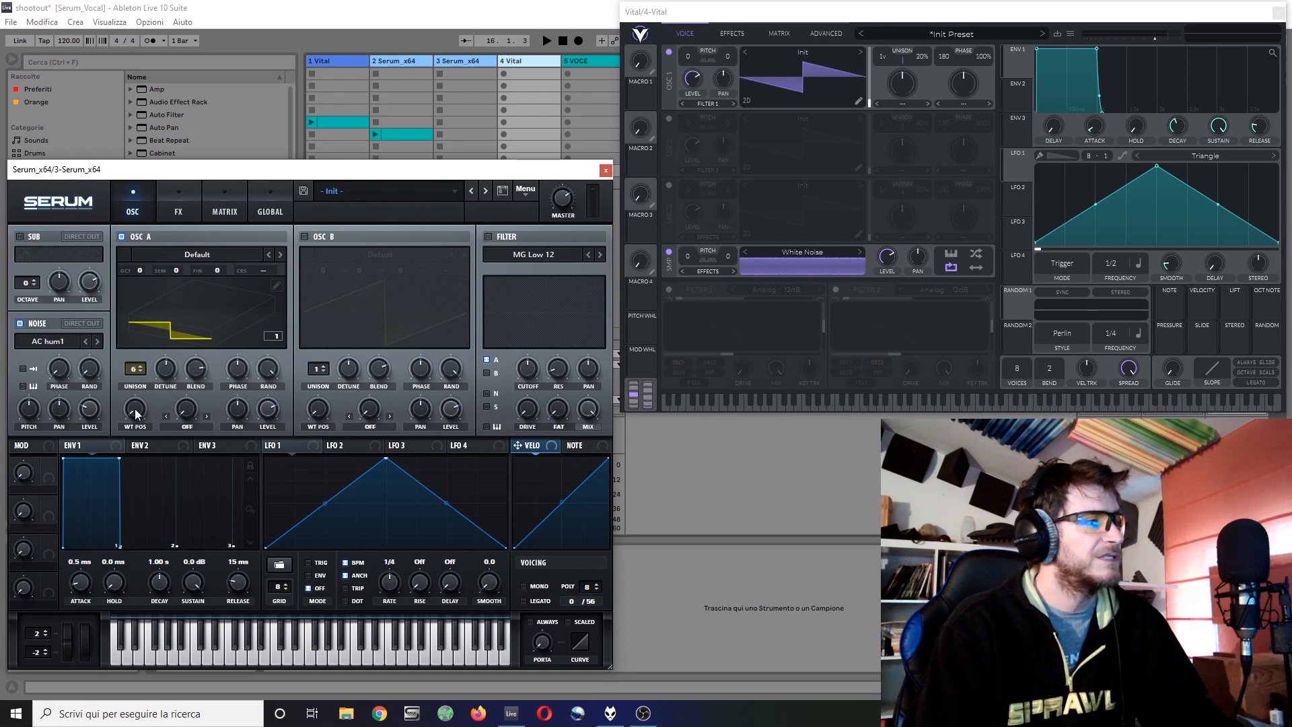
Step: Try oscillator A's unison stack options such as Center-12 in Serum's global settings and reset the stack to off
click(269, 210)
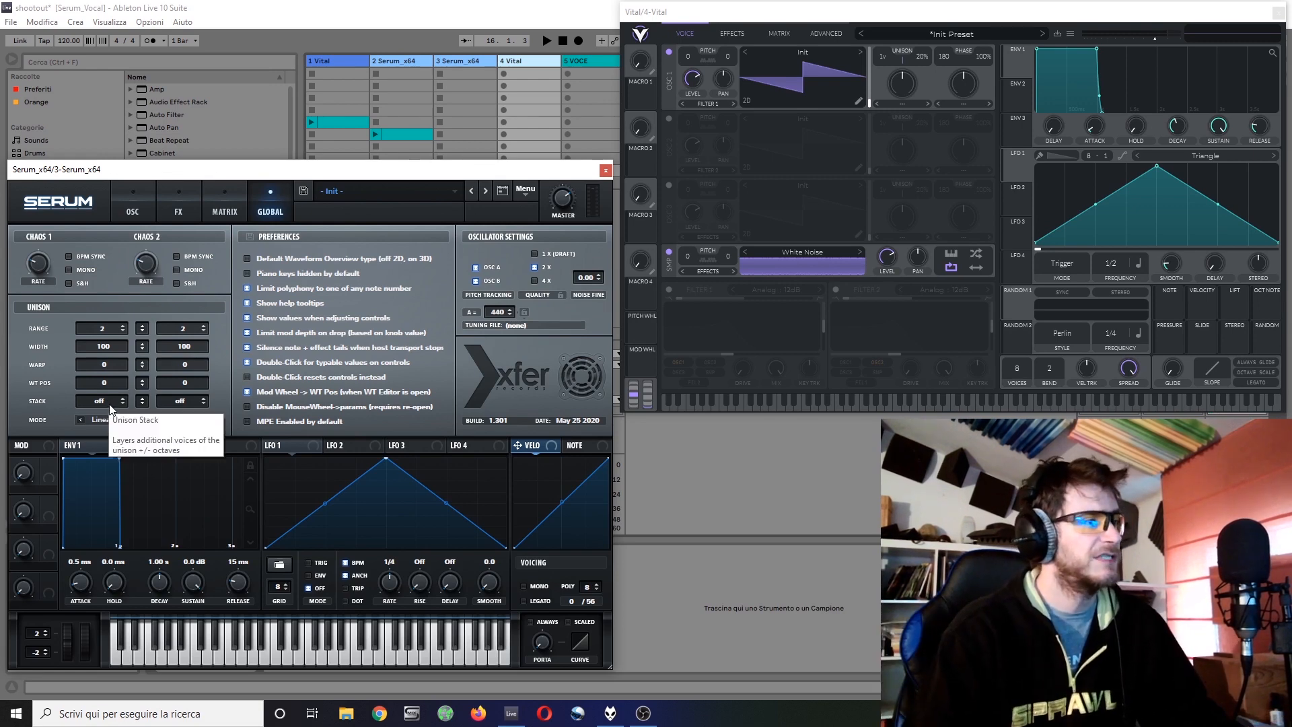
drag(107, 399, 124, 271)
scroll(108, 398, down, 2)
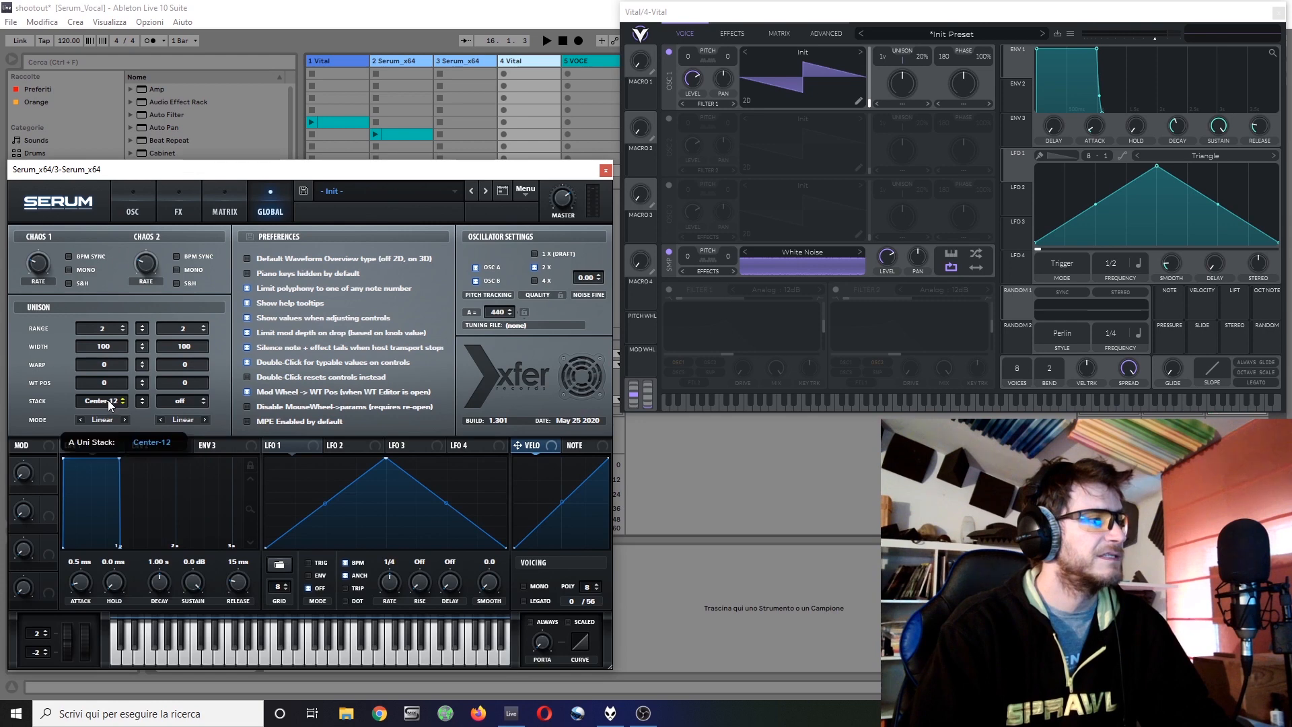
drag(106, 416, 91, 519)
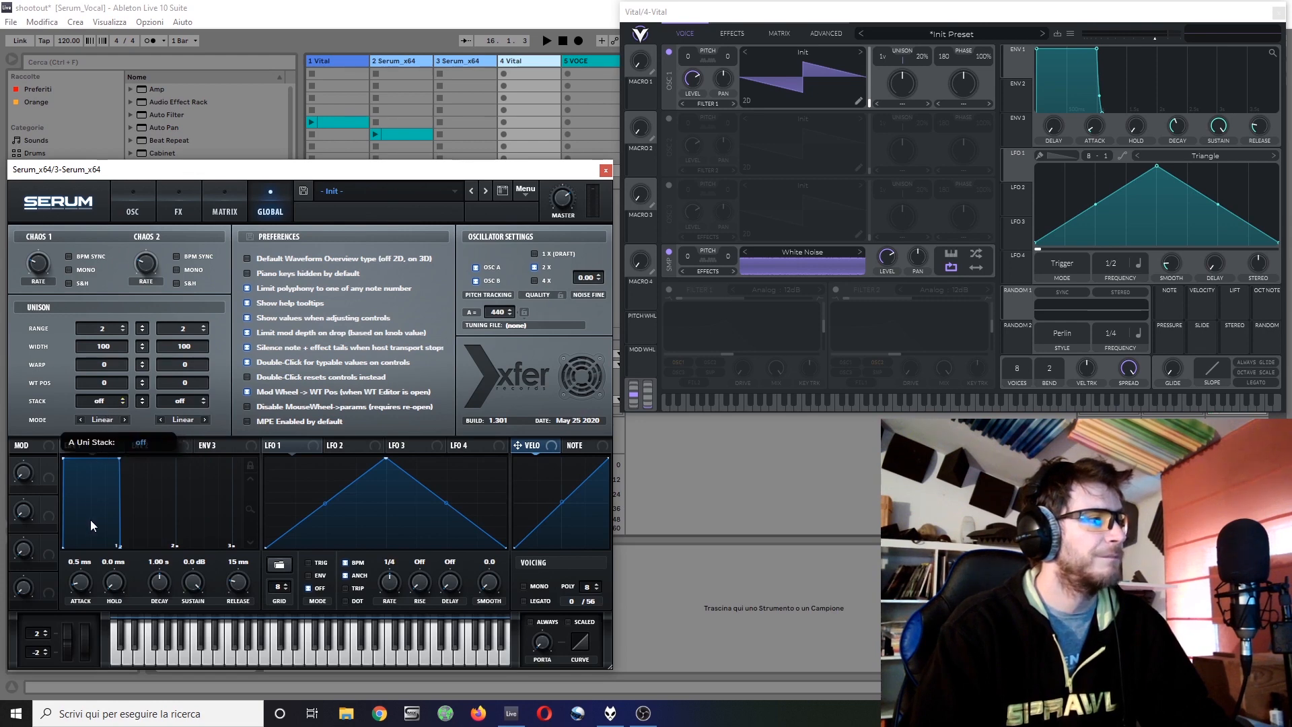
Step: Examine the unison modes available for Serum's oscillator A, keeping Linear
click(123, 422)
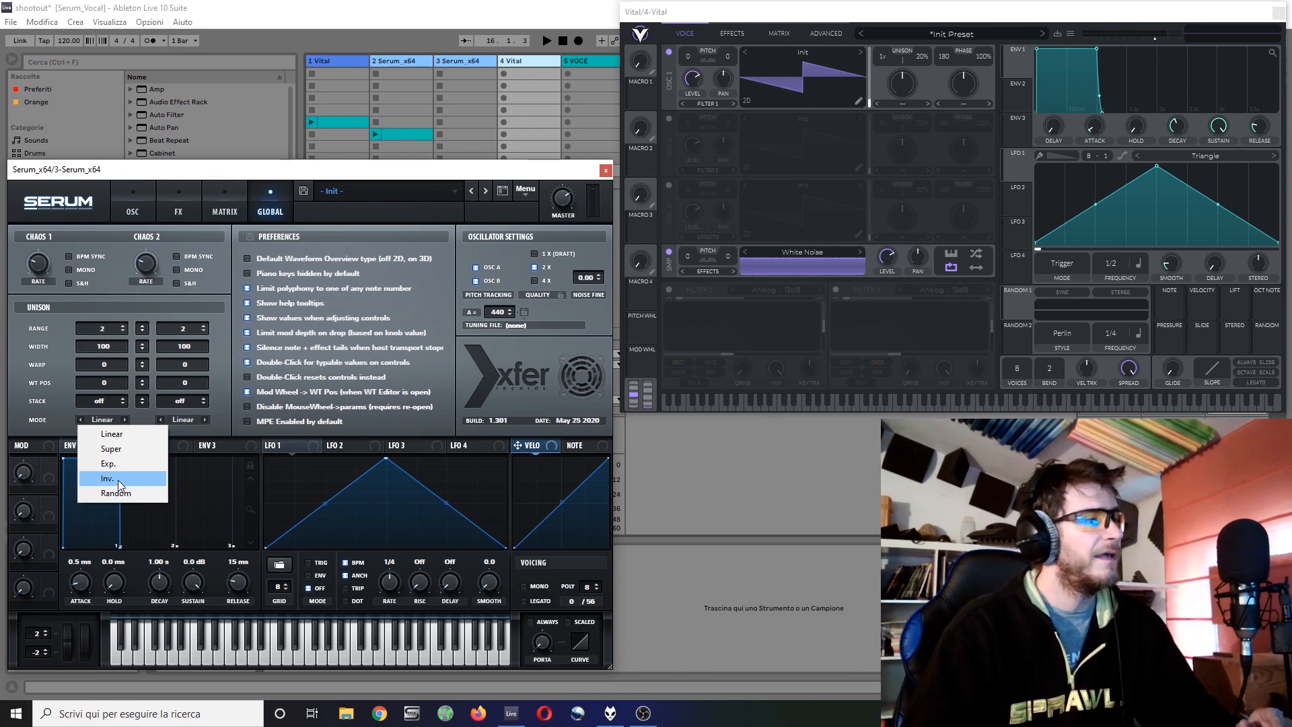
click(99, 417)
click(73, 409)
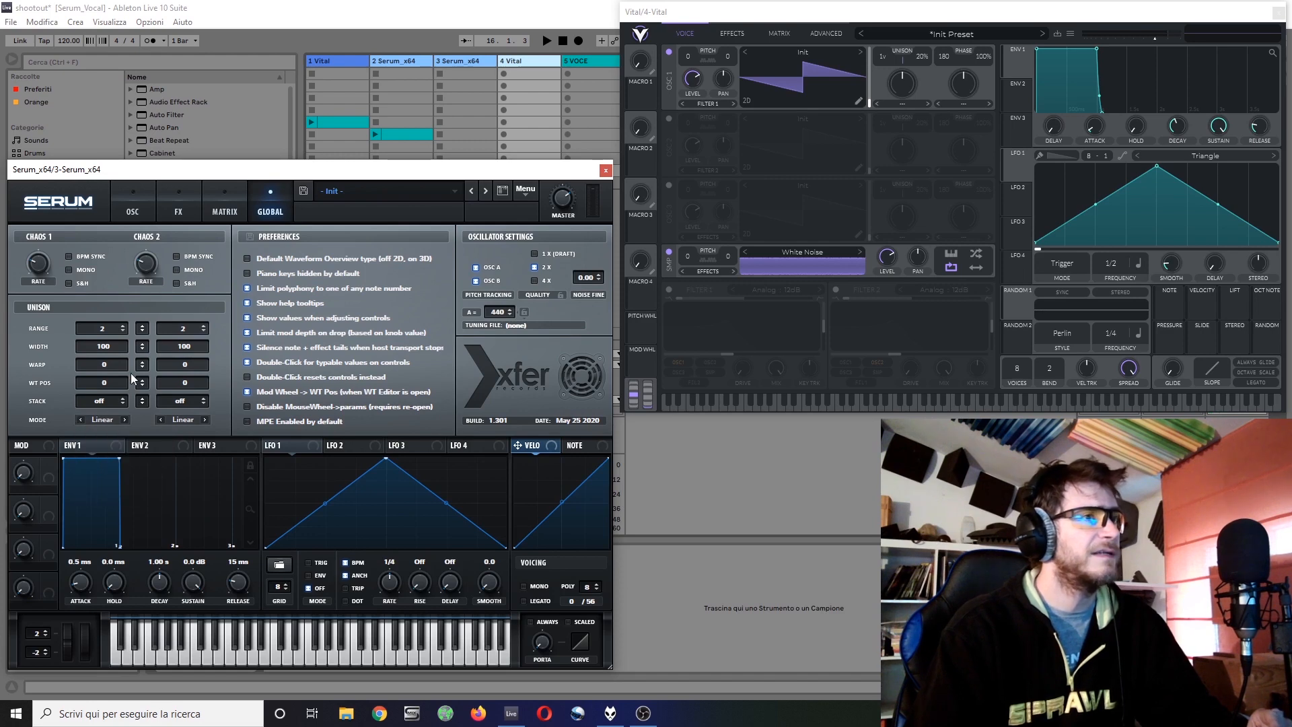
Step: Set the unison of Vital's oscillator 1 to 9 voices and bring Serum back to its oscillator page
click(883, 52)
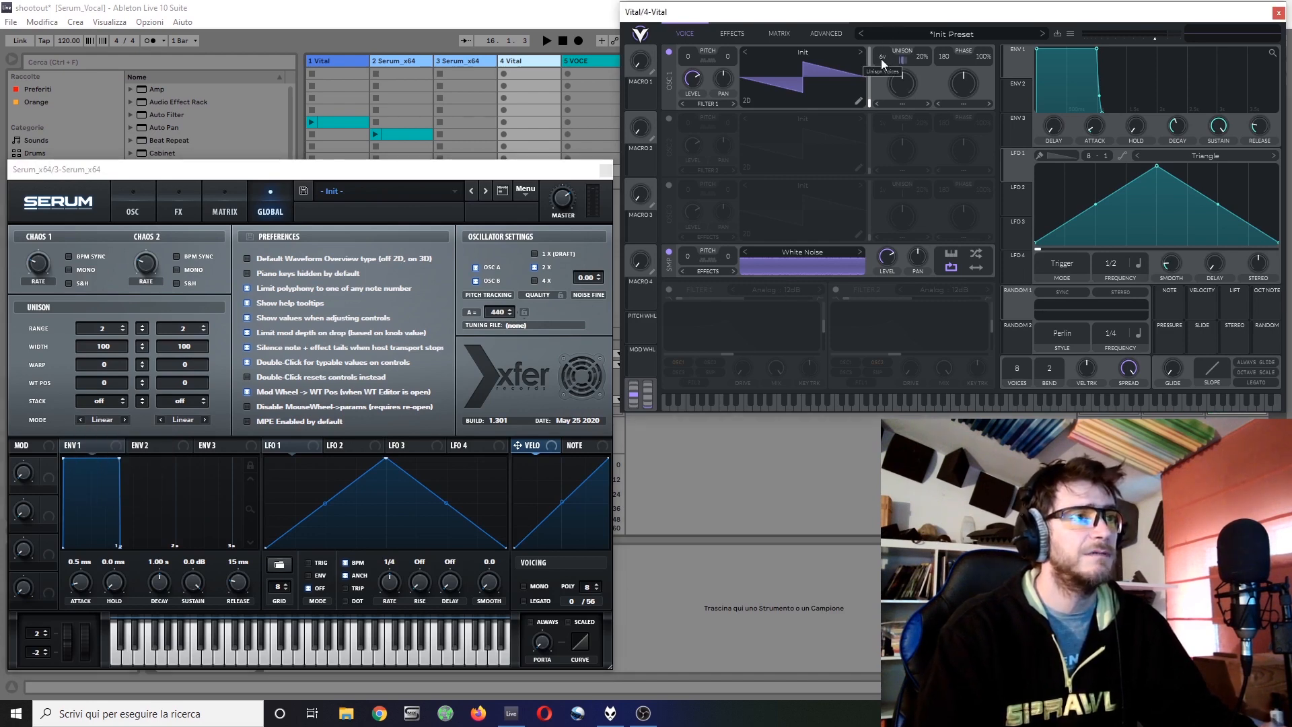
drag(879, 58, 883, 1)
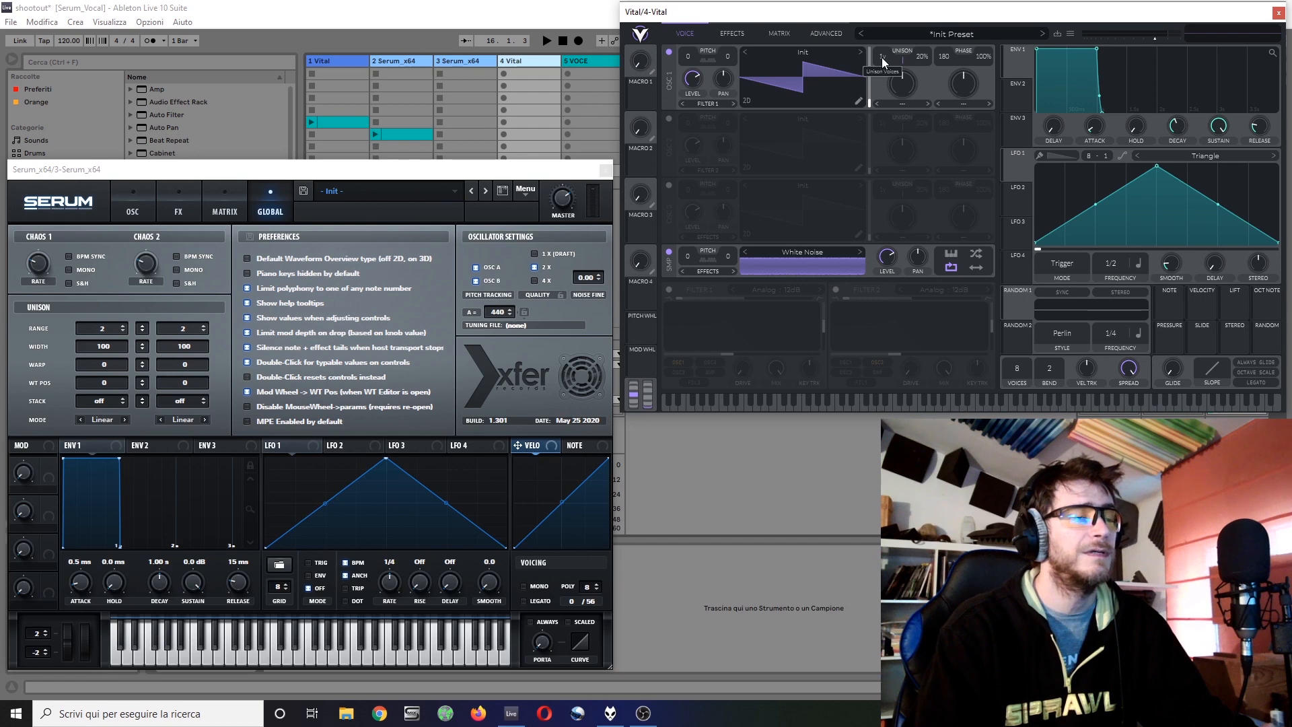
scroll(882, 59, up, 8)
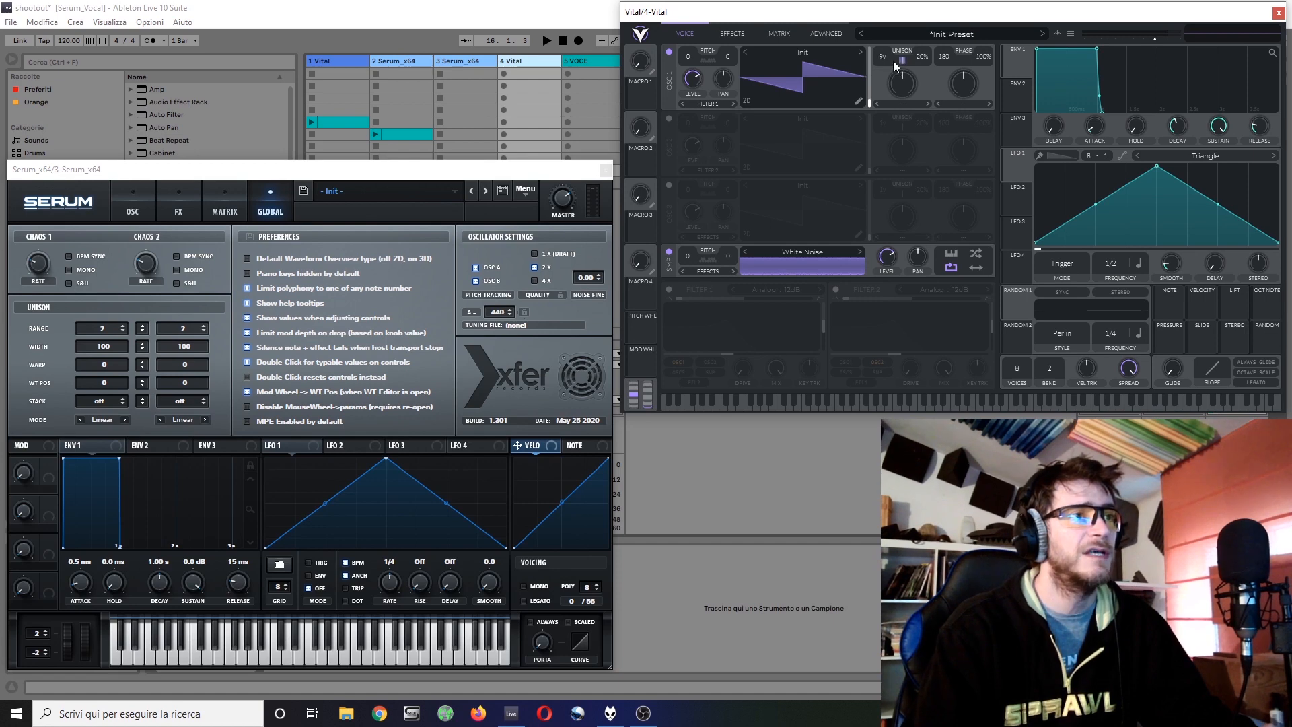
click(139, 205)
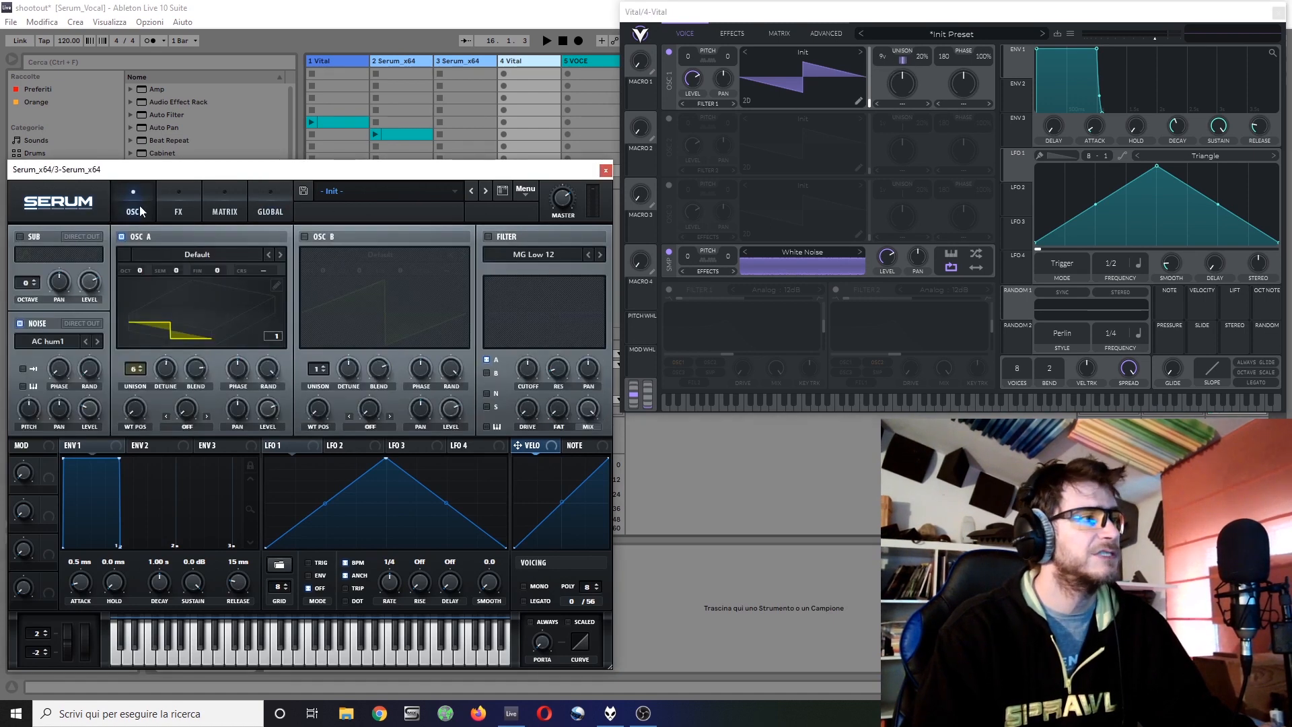
Step: Try the unison detune power of Vital's oscillator 1 and set its unison detune to 33%
click(903, 62)
drag(902, 58, 912, 7)
mouse_move(899, 95)
mouse_down()
mouse_move(895, 176)
mouse_move(898, 91)
mouse_up()
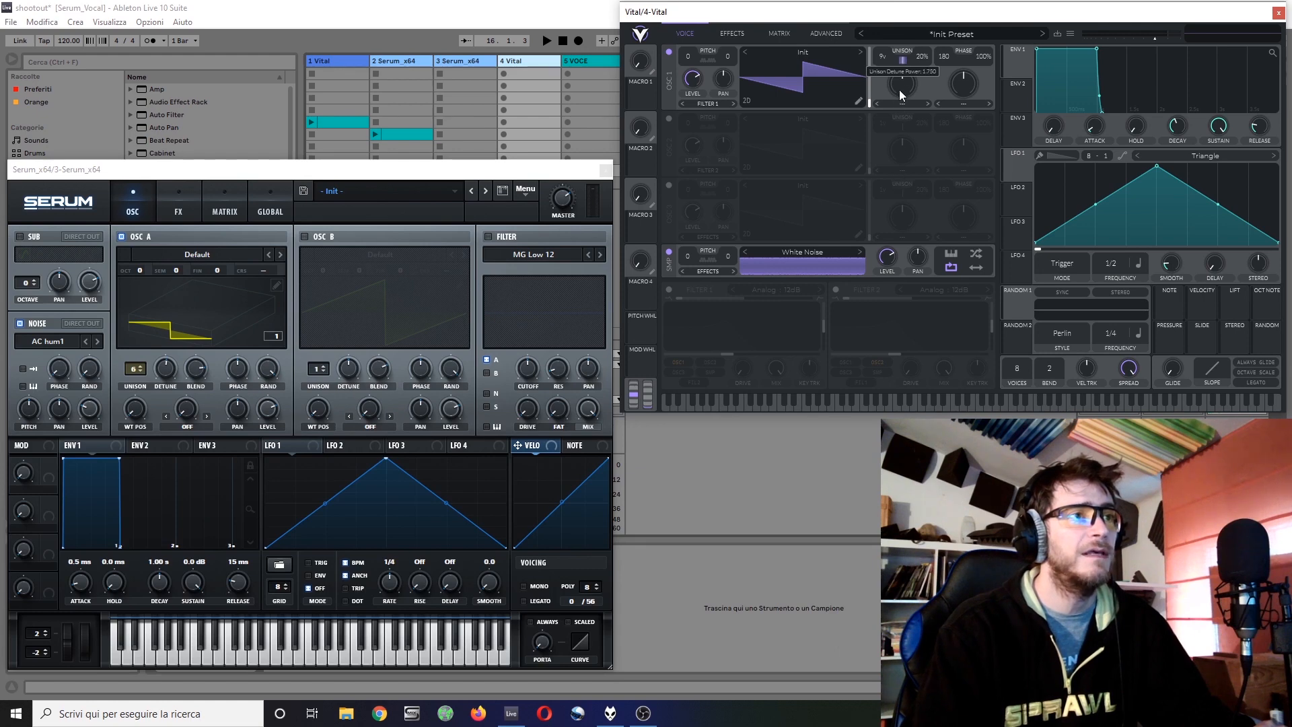
drag(904, 64, 904, 52)
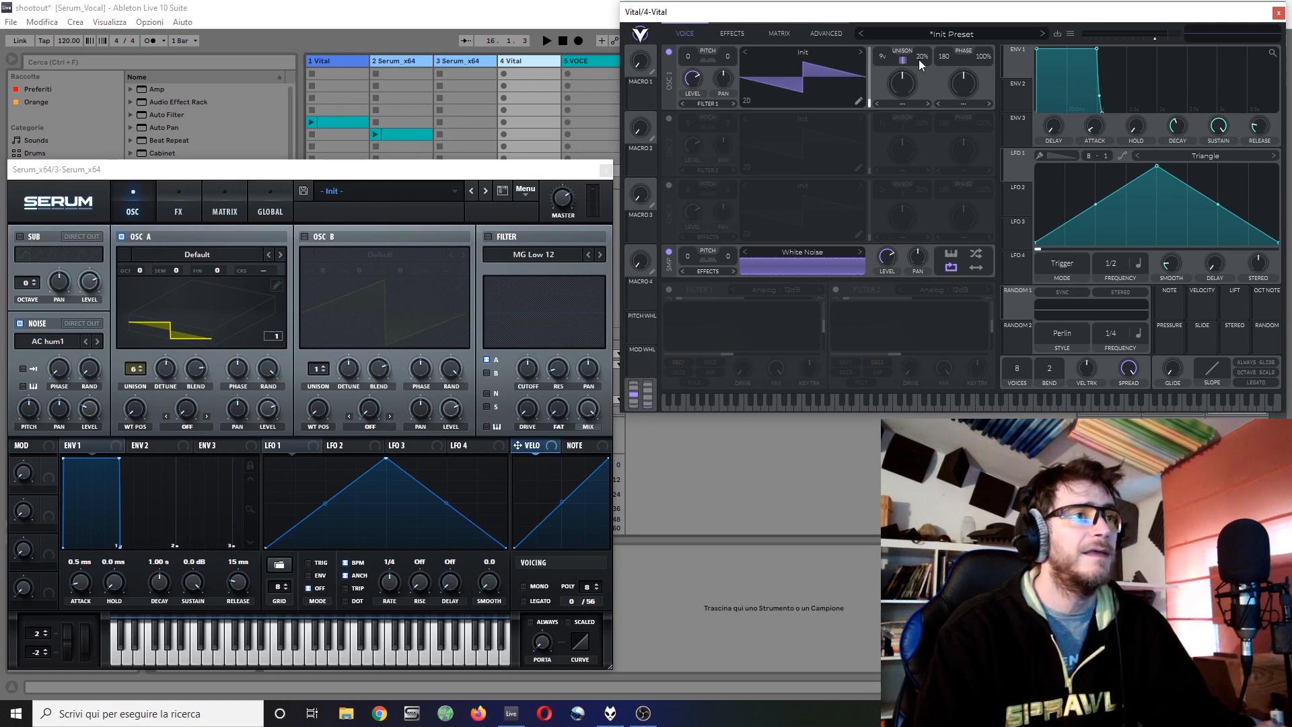
drag(933, 38, 930, 34)
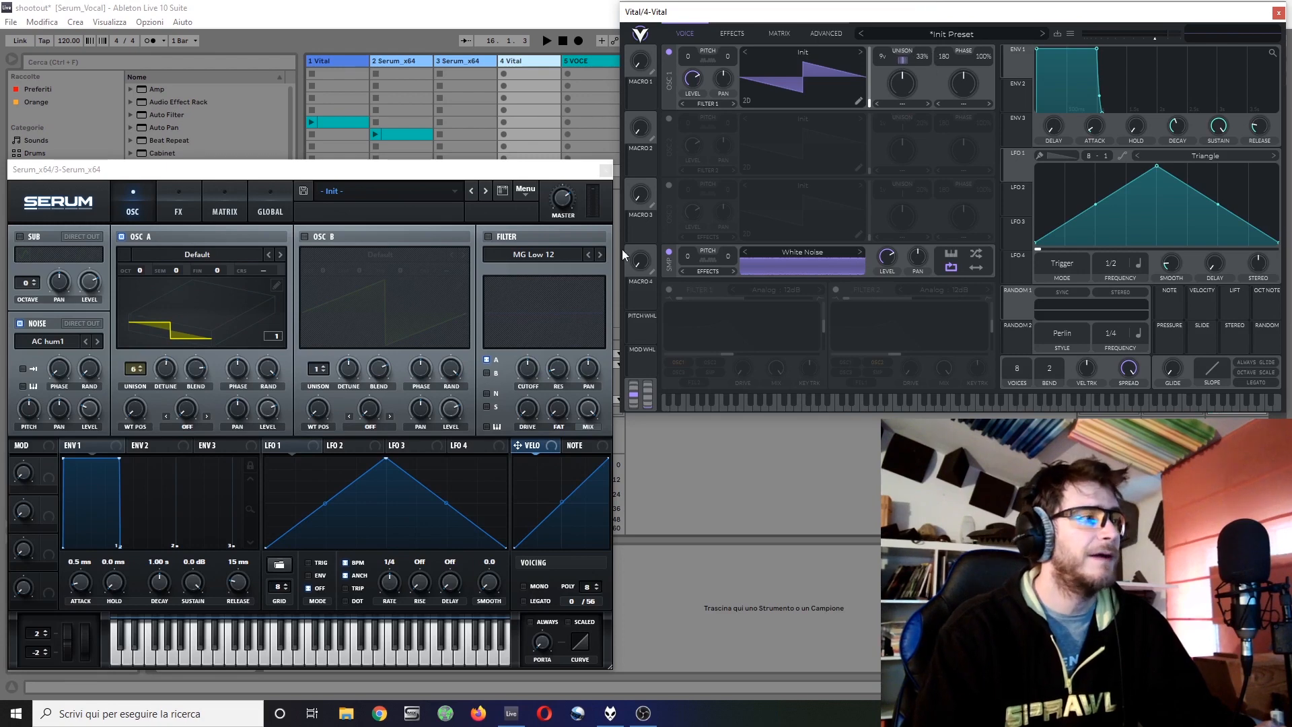
Step: Set Serum's oscillator A unison to 7 voices and show Vital's advanced oscillator settings
drag(139, 377, 146, 372)
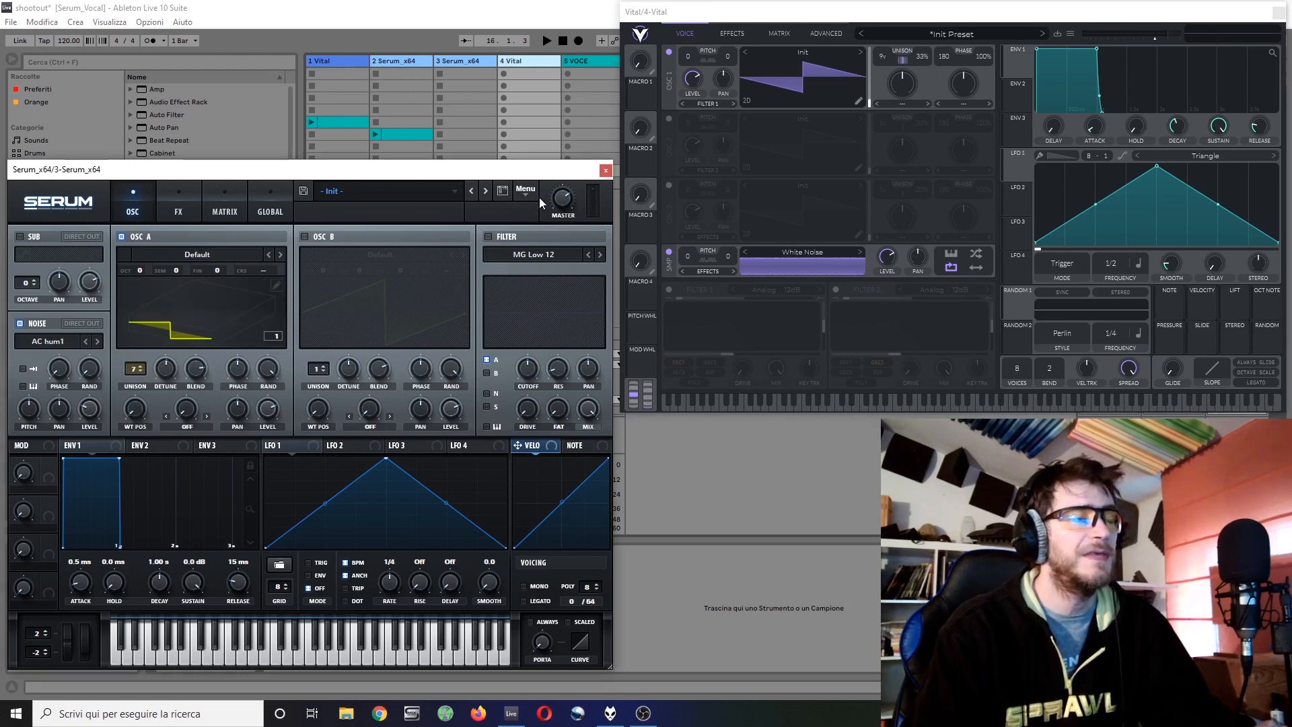
click(826, 32)
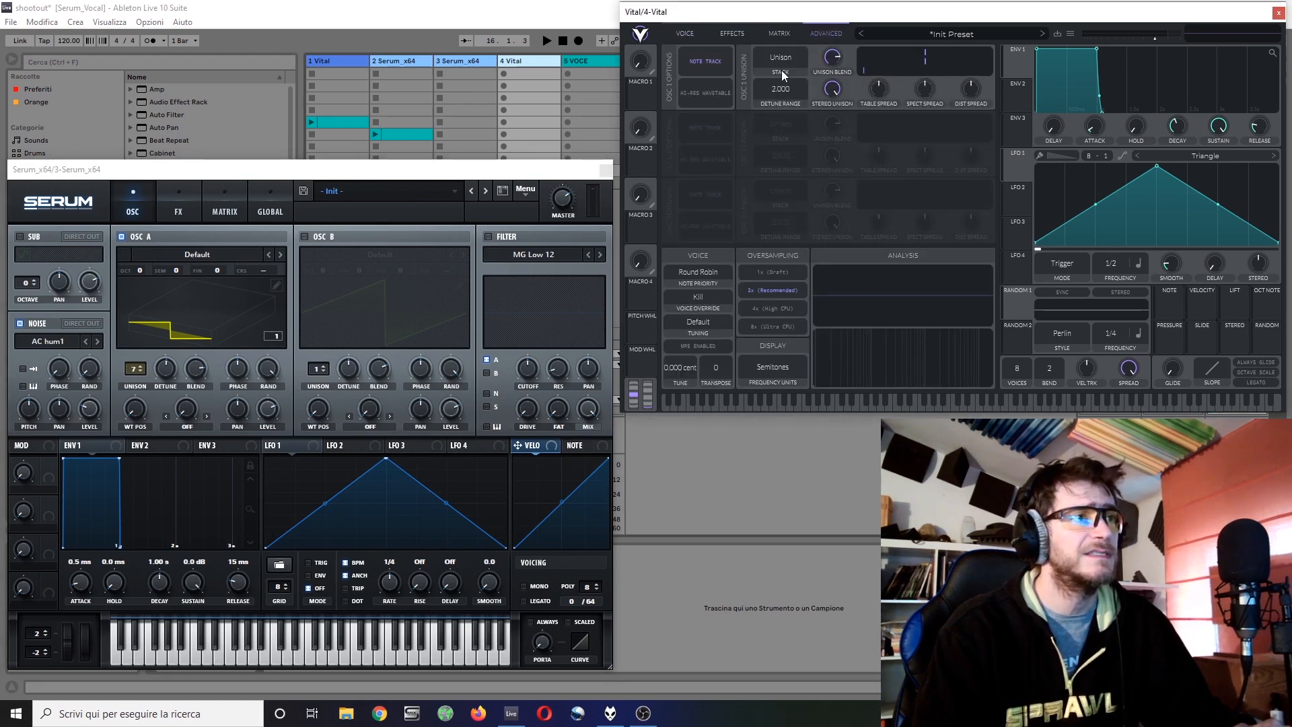
Step: Examine the unison stack styles for Vital's oscillator 1, keeping Unison, and bring Vital back to its voice page
click(791, 55)
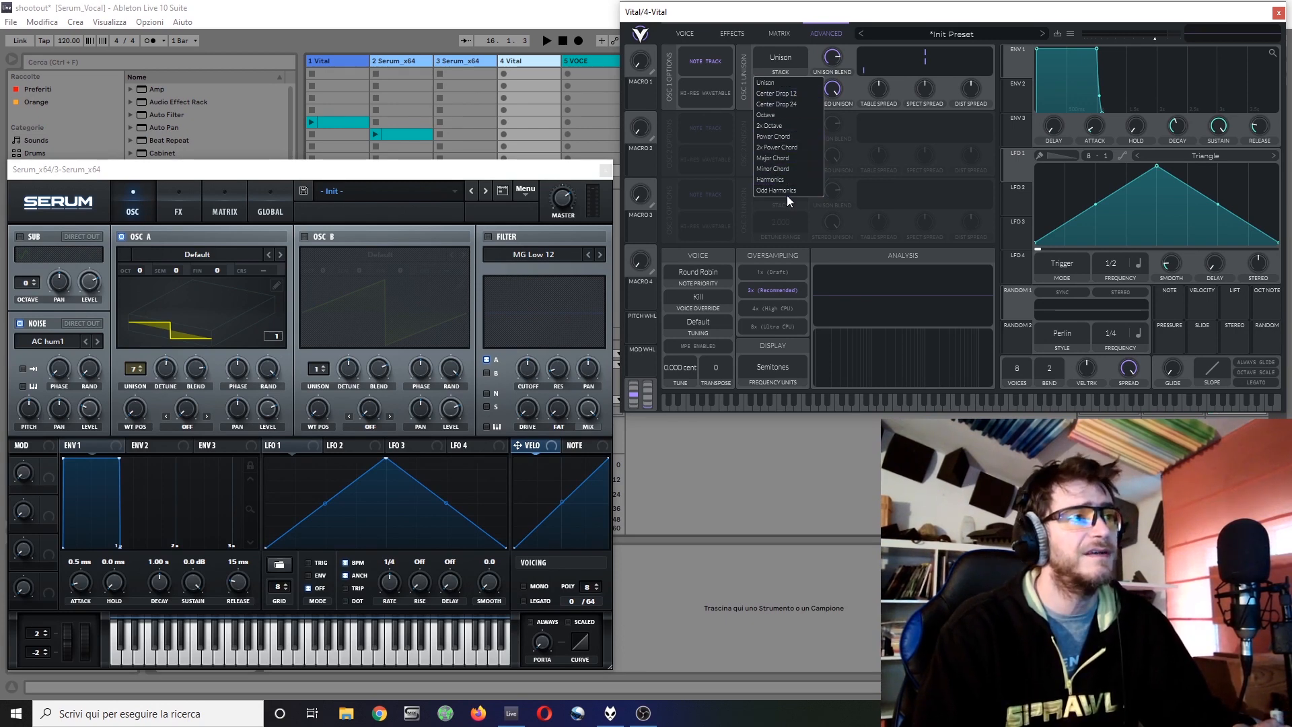
click(829, 58)
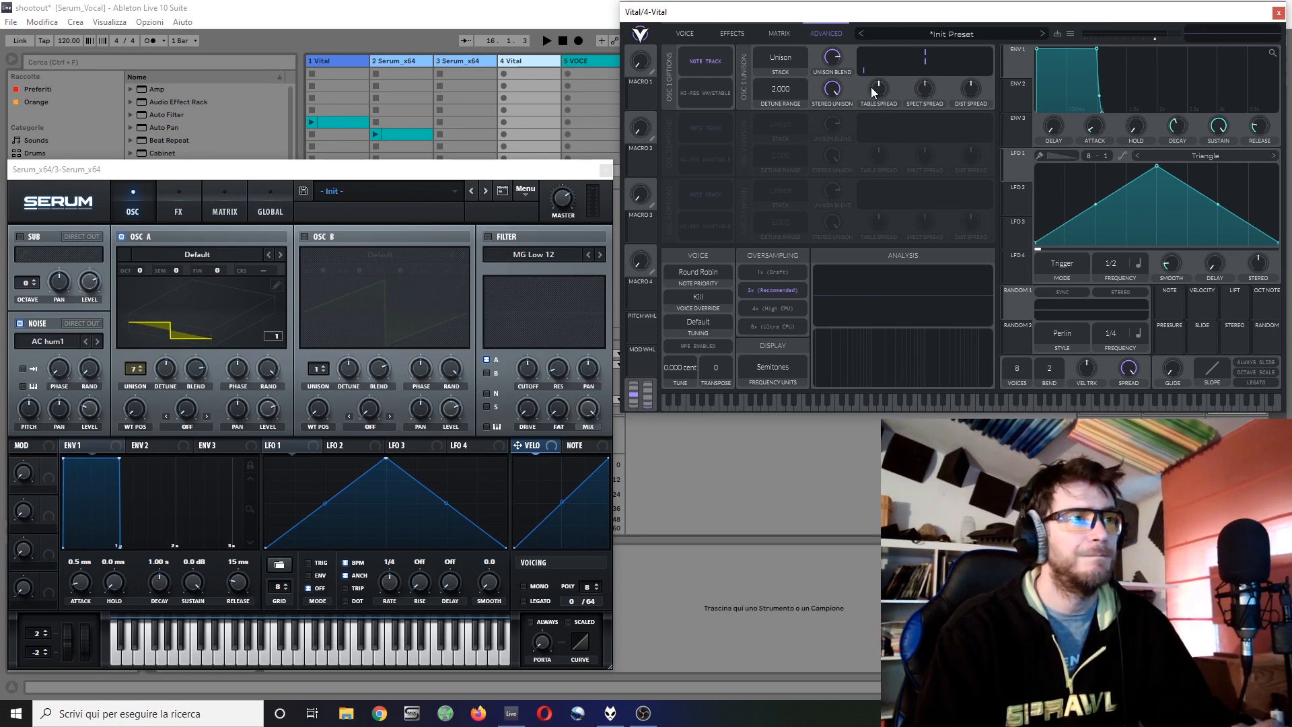
click(681, 33)
right_click(963, 88)
click(958, 88)
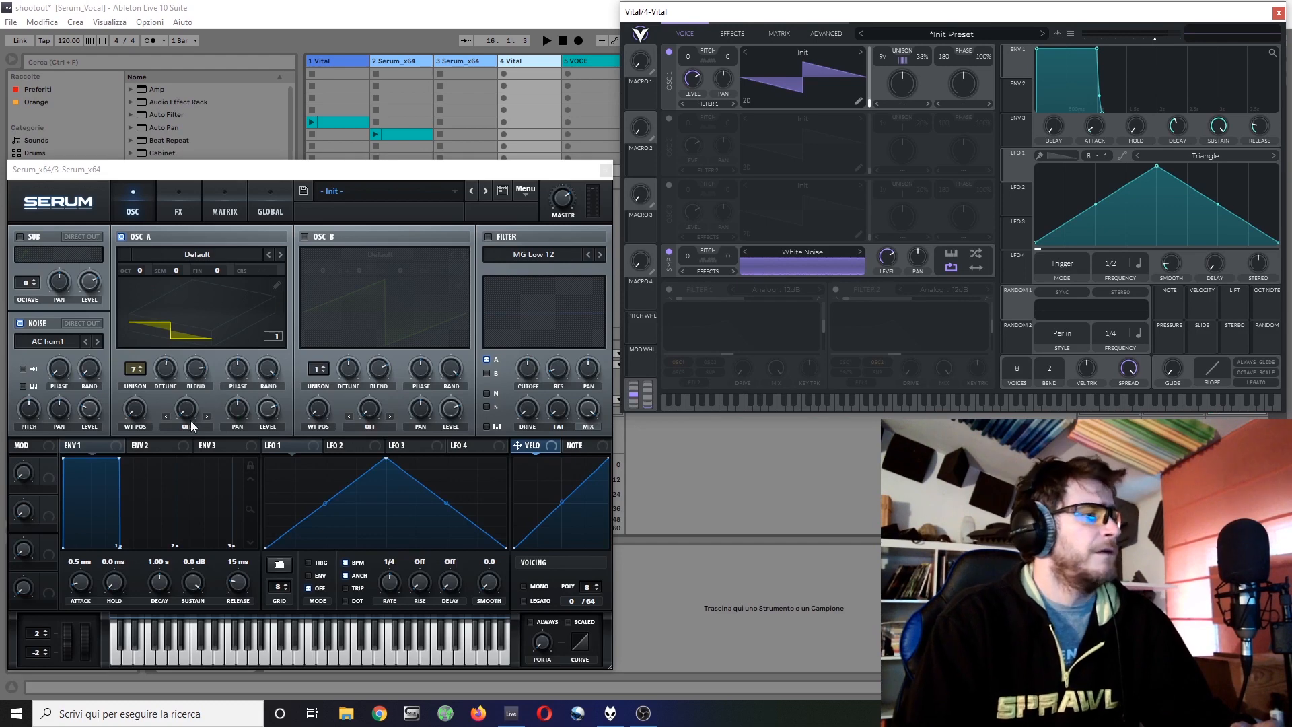
Step: Show Serum's oscillator A waveform in 2D and review its warp modes, keeping Off
click(159, 313)
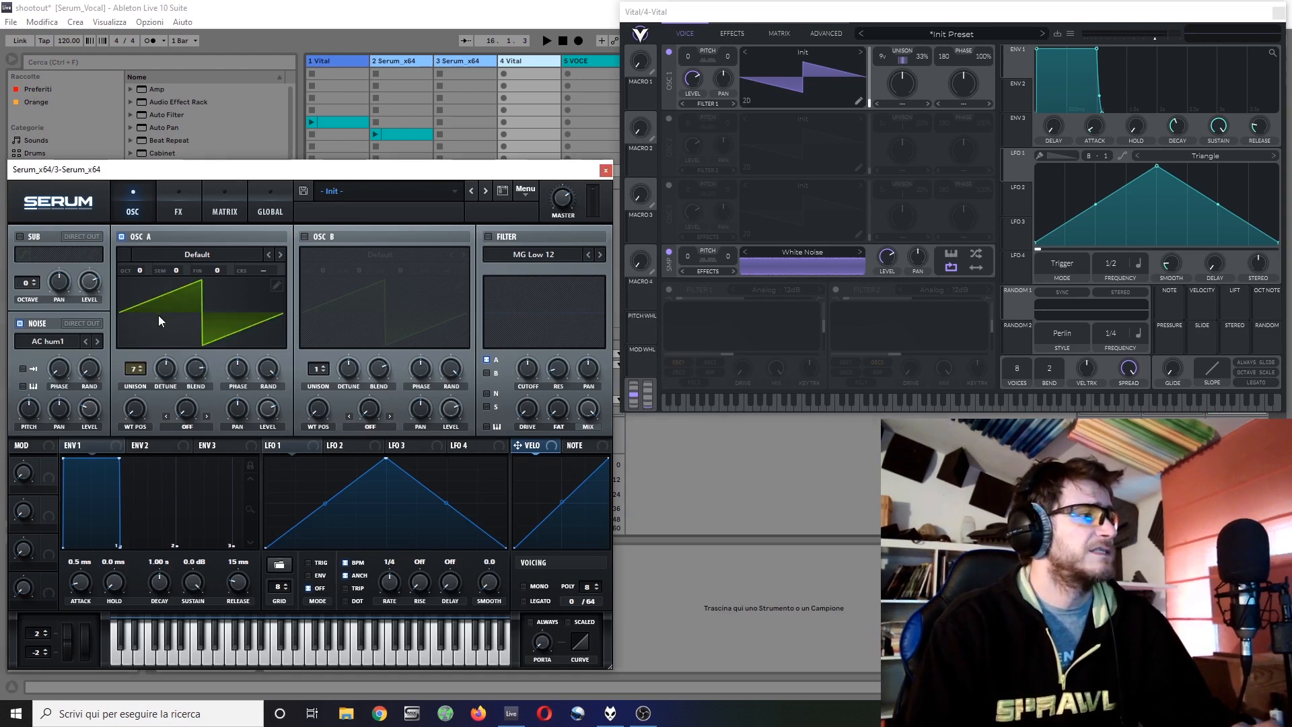
click(182, 426)
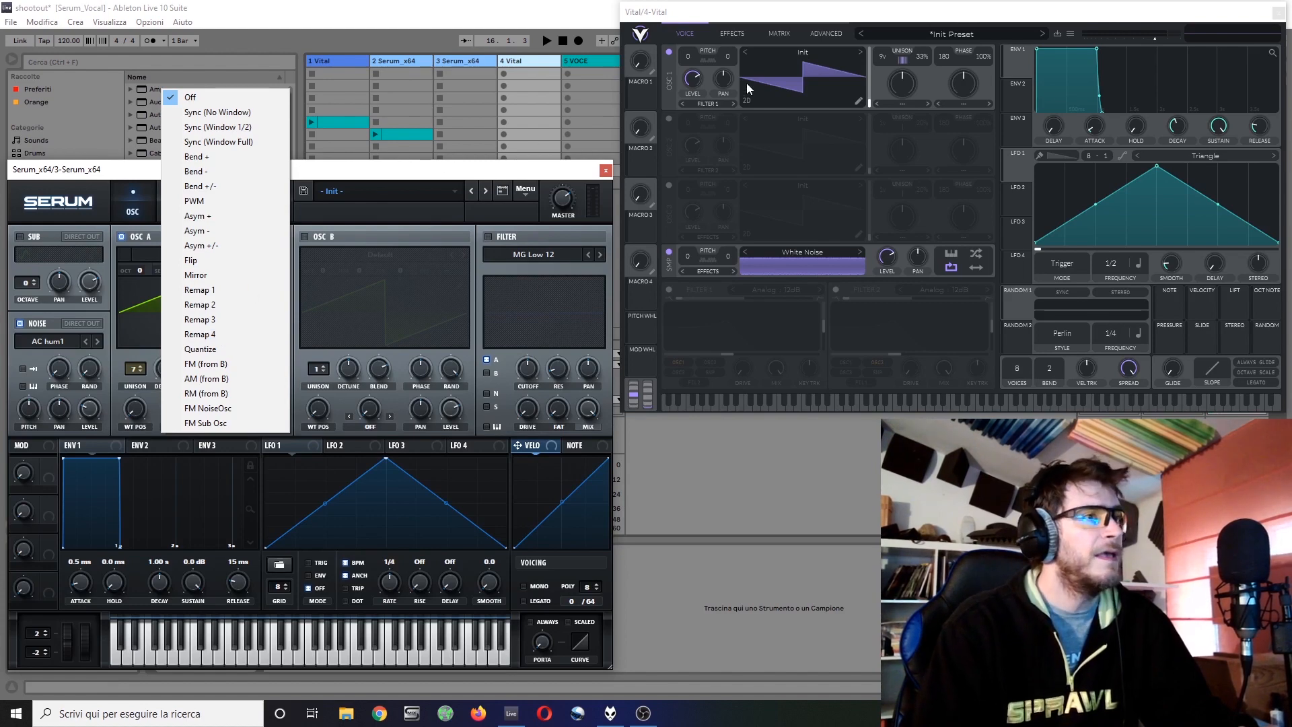
click(848, 18)
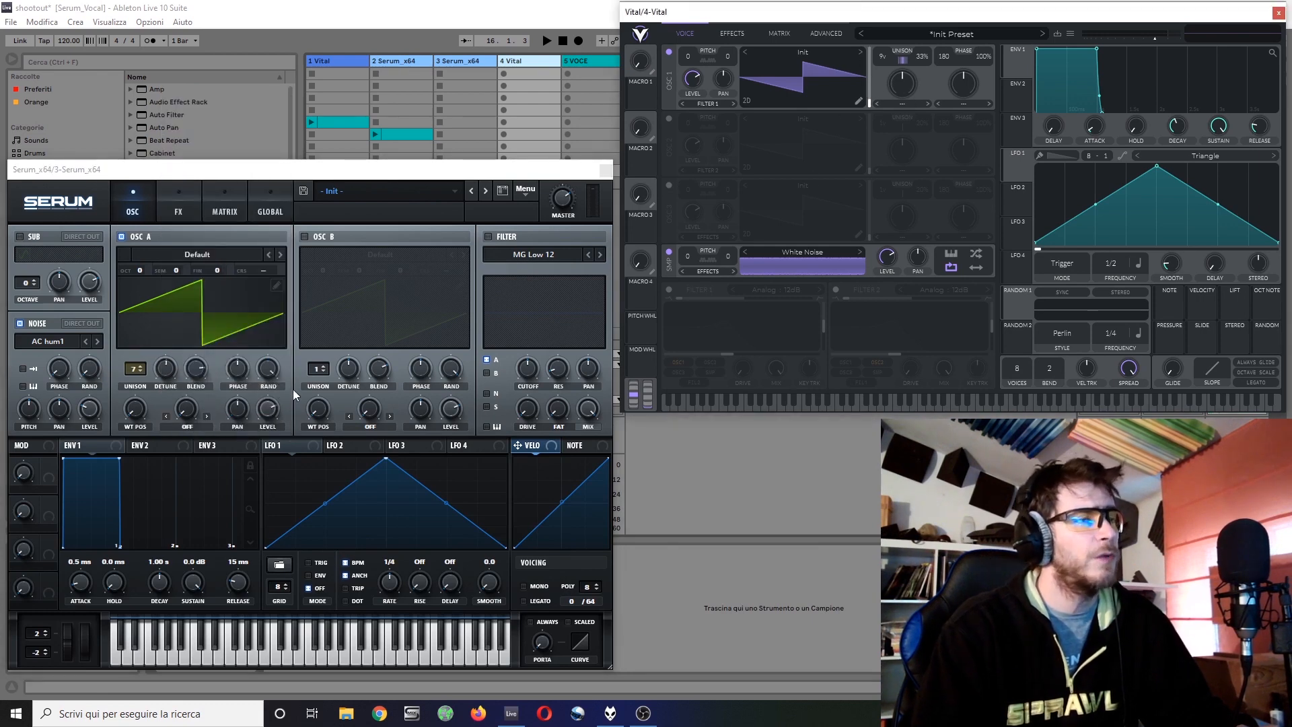
Step: Try the Inharmonic Stretch spectral morph on Vital's oscillator 1, varying its amount with the waveform shown in the spectral view
click(903, 103)
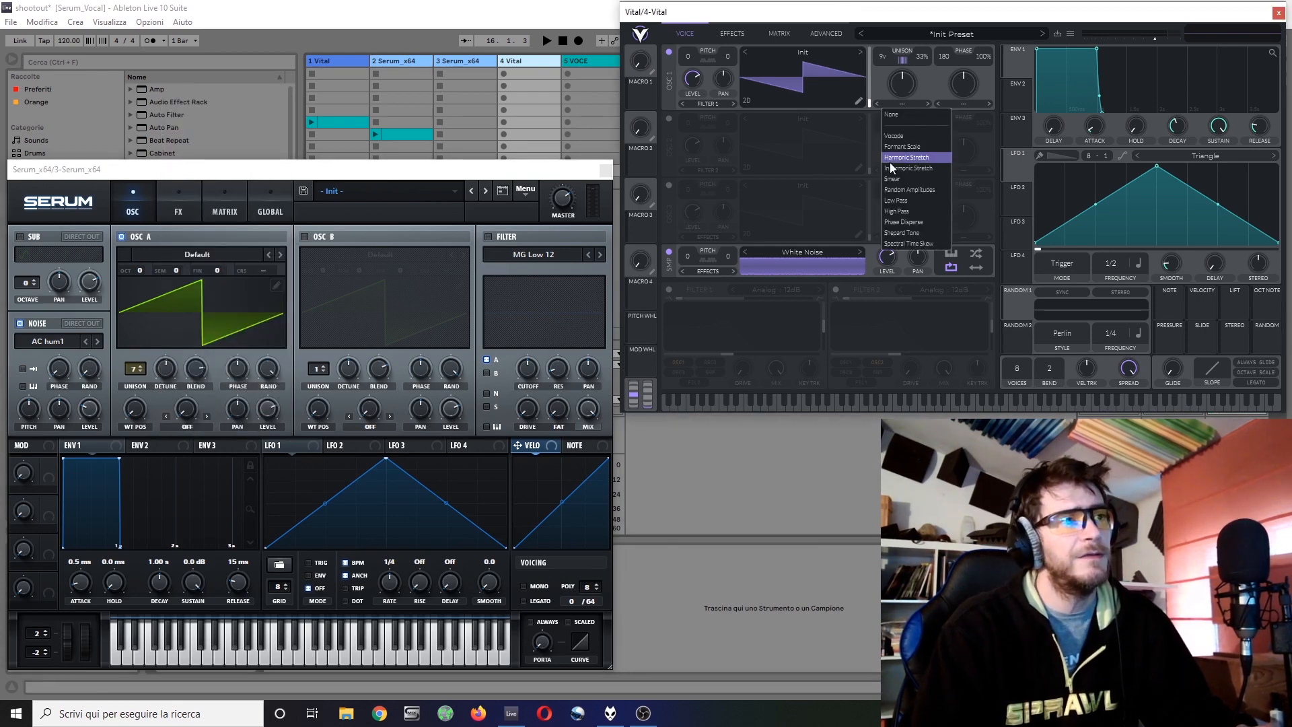
click(924, 171)
drag(910, 91, 911, 63)
click(745, 102)
click(745, 102)
drag(891, 83, 932, 107)
Step: Try the Smear spectral morph on Vital's oscillator 1, lower its amount to the minimum and set the morph back to None
click(903, 103)
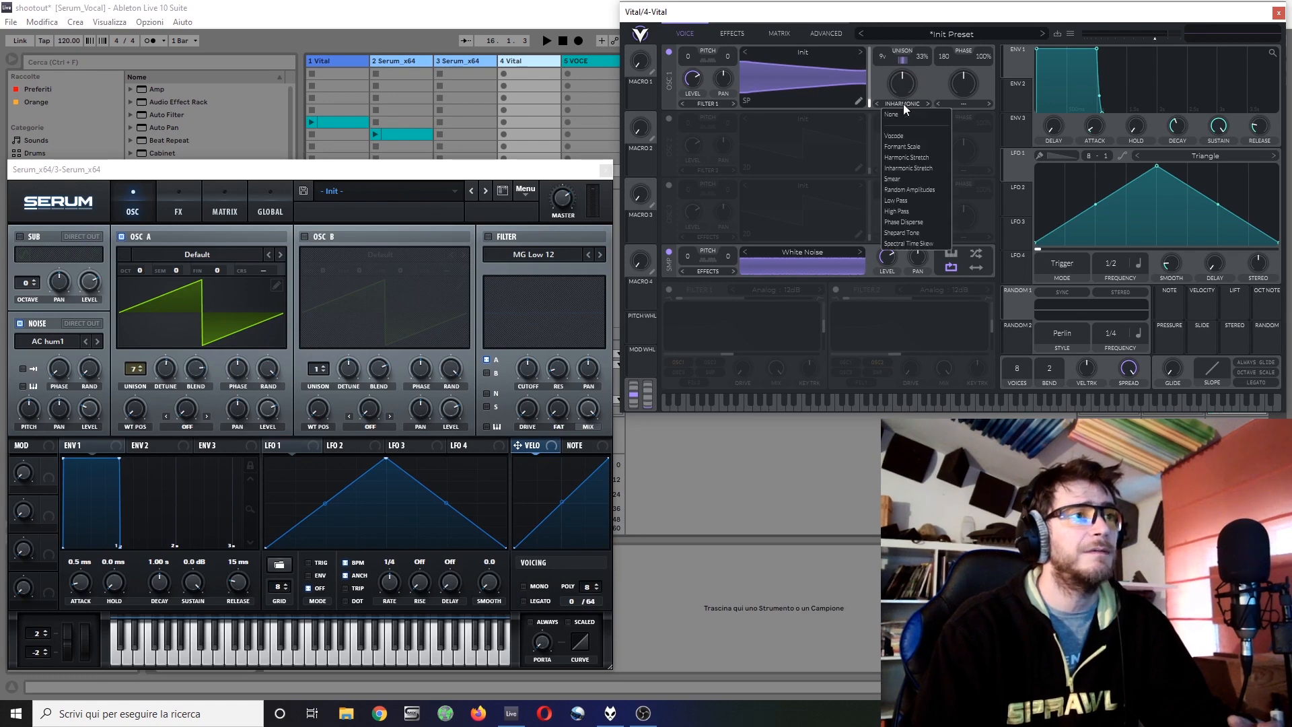
click(910, 177)
mouse_move(886, 86)
mouse_down()
mouse_move(926, 26)
mouse_move(906, 164)
mouse_move(927, 124)
mouse_up()
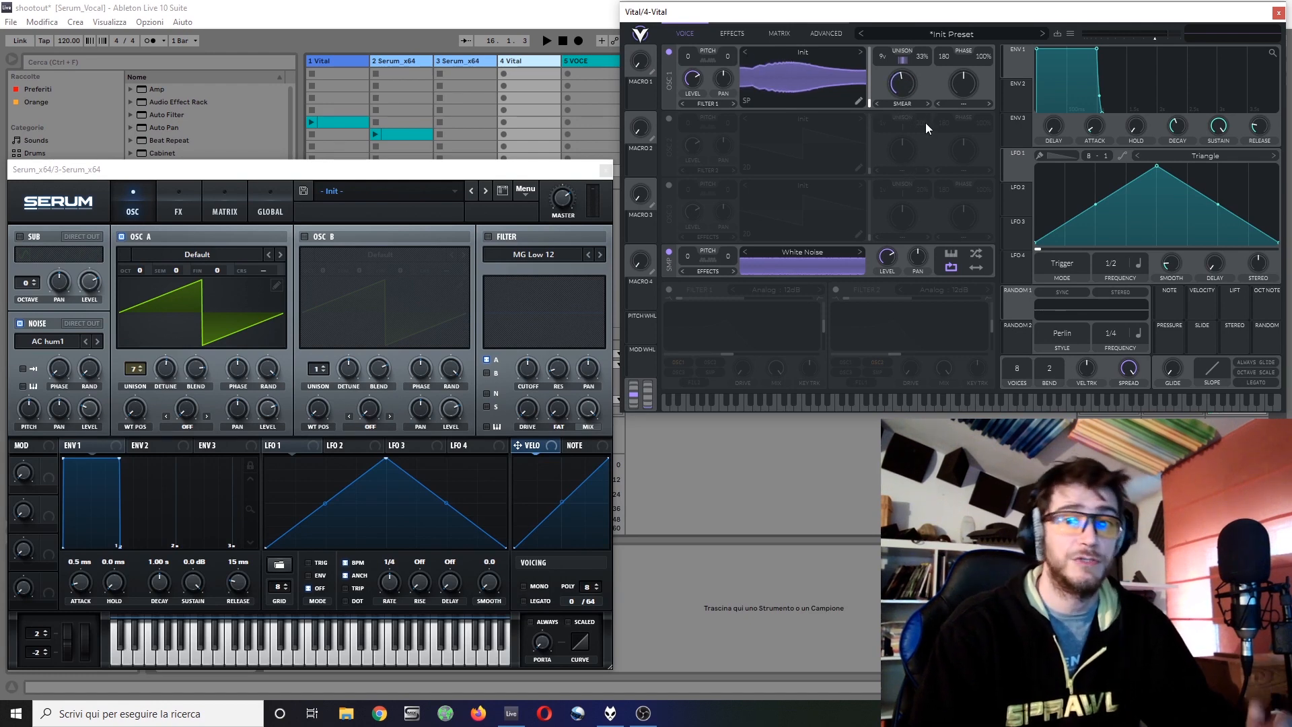
mouse_move(905, 85)
mouse_down()
mouse_move(906, 58)
mouse_move(907, 156)
mouse_up()
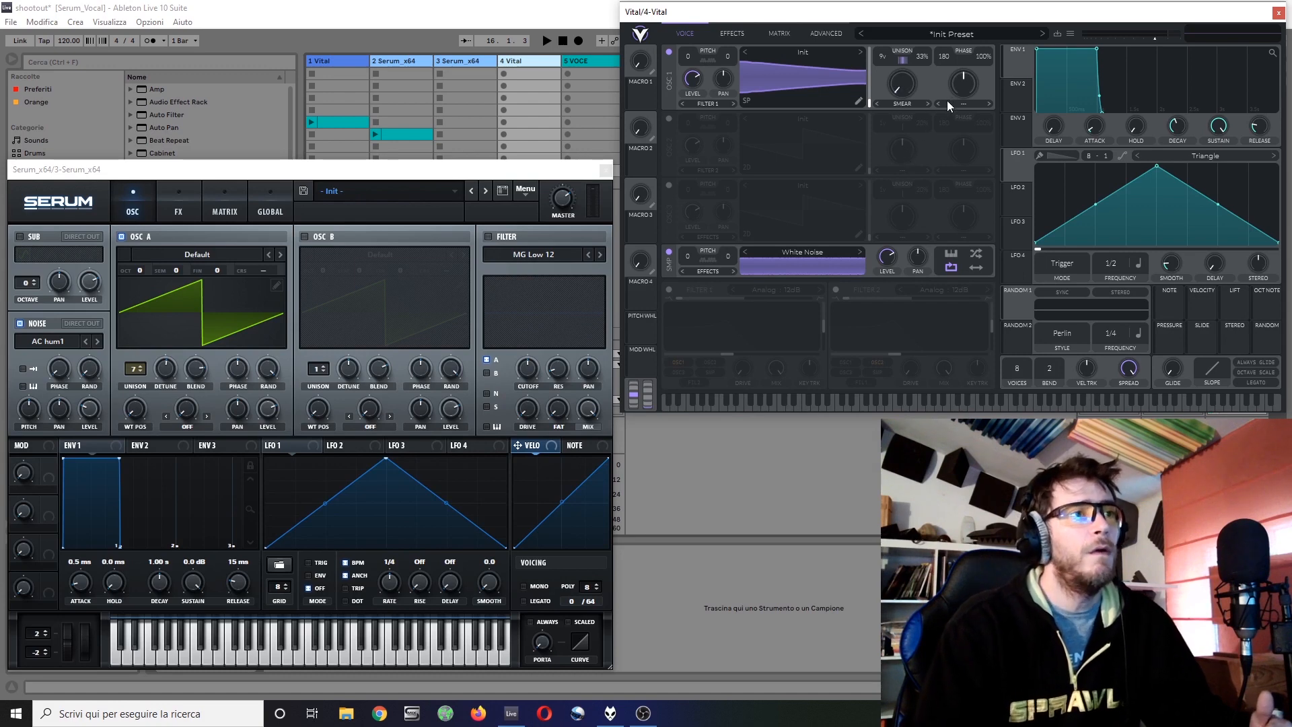
right_click(903, 93)
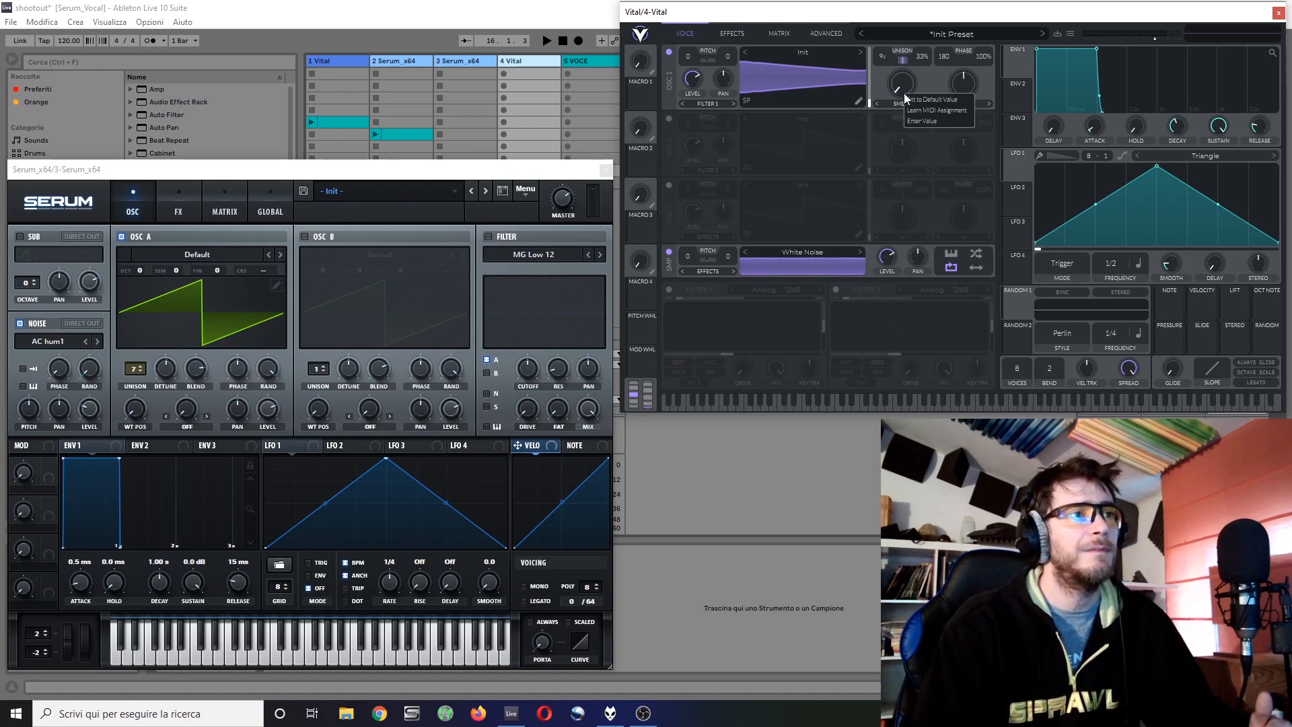
click(890, 102)
click(886, 116)
Step: Return Vital's oscillator 1 to the 2D view and try the Sync wave morph with a raised amount and shifted phase
click(970, 105)
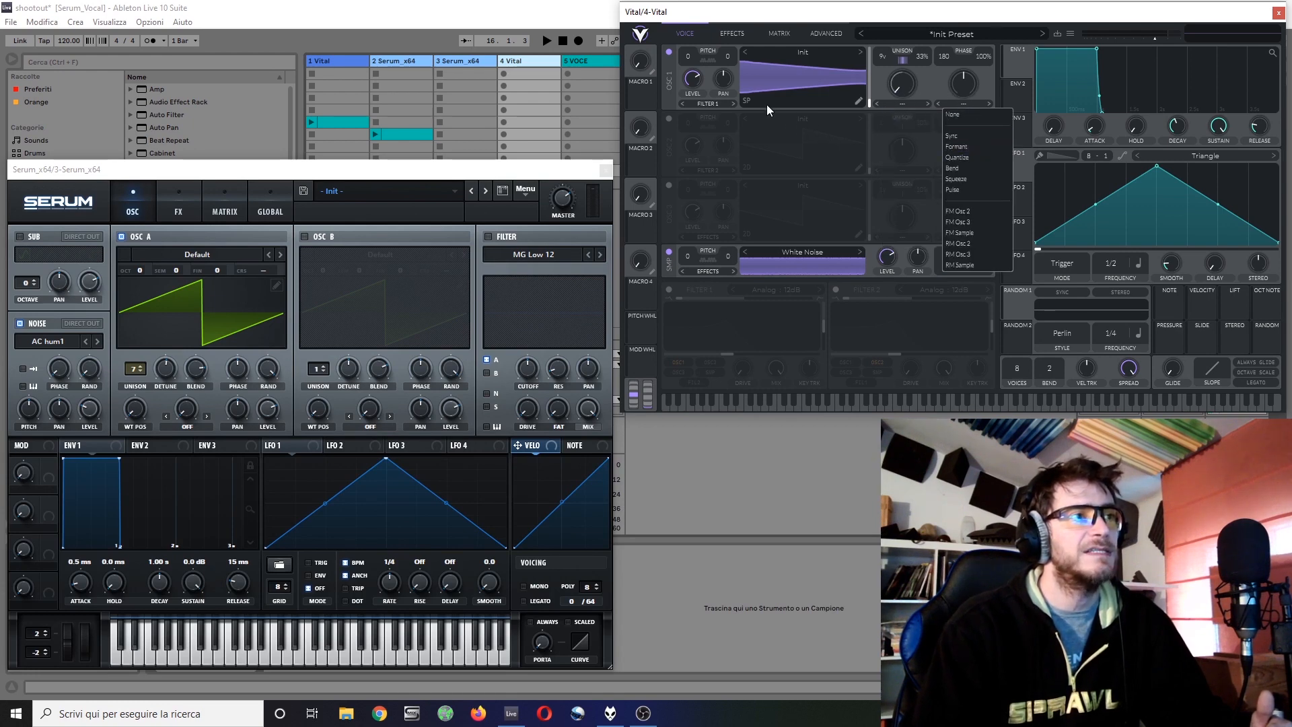
click(745, 100)
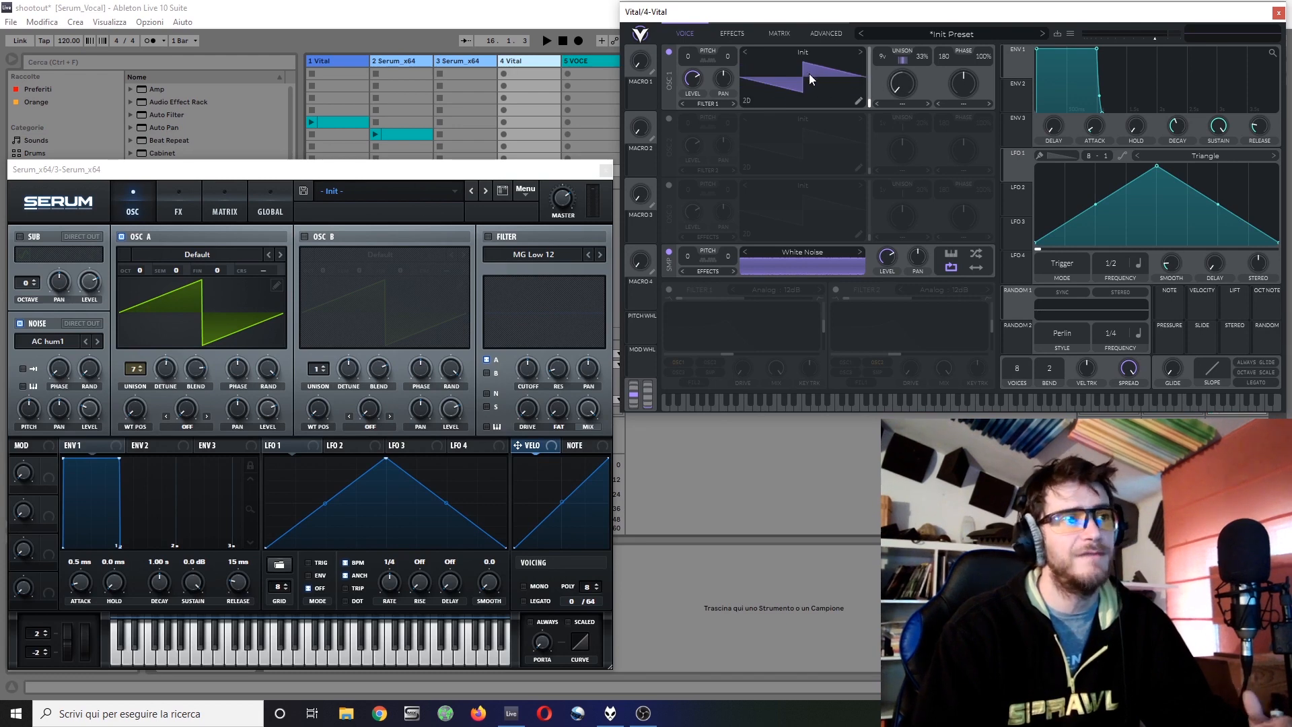
click(968, 103)
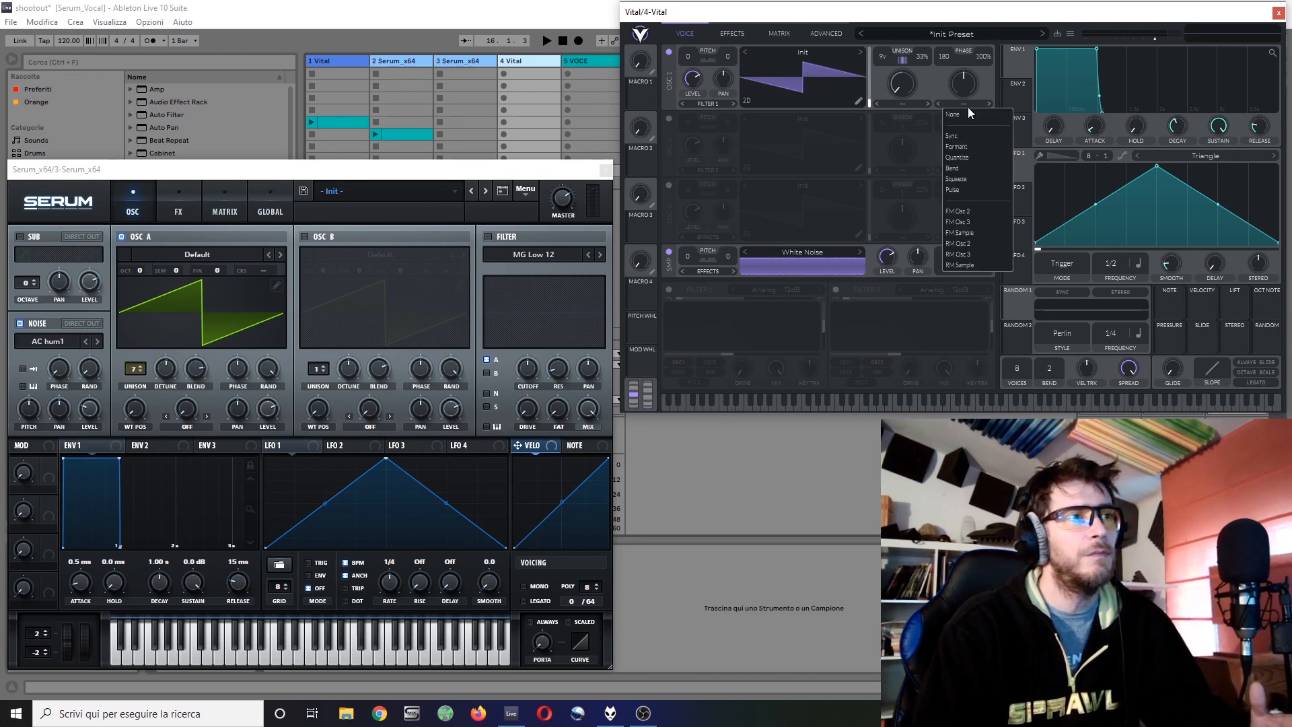
click(968, 136)
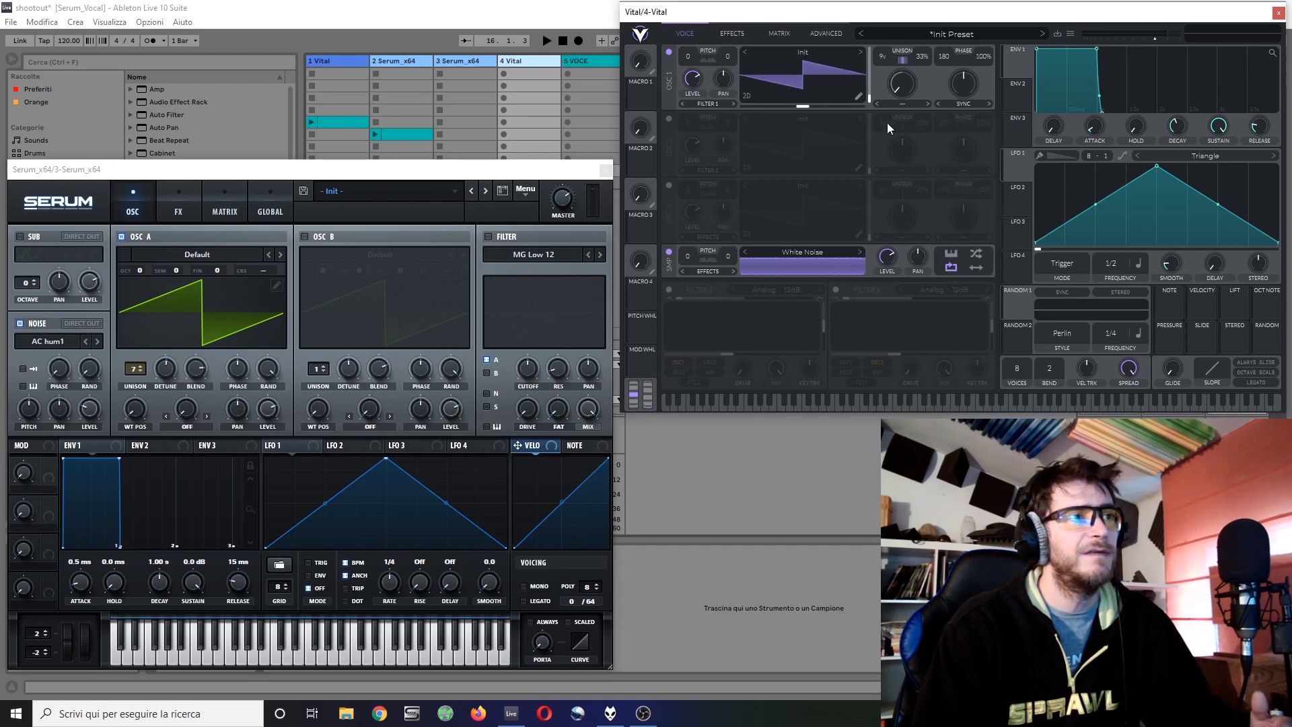
mouse_move(959, 87)
mouse_down()
mouse_move(978, 35)
mouse_move(962, 67)
mouse_up()
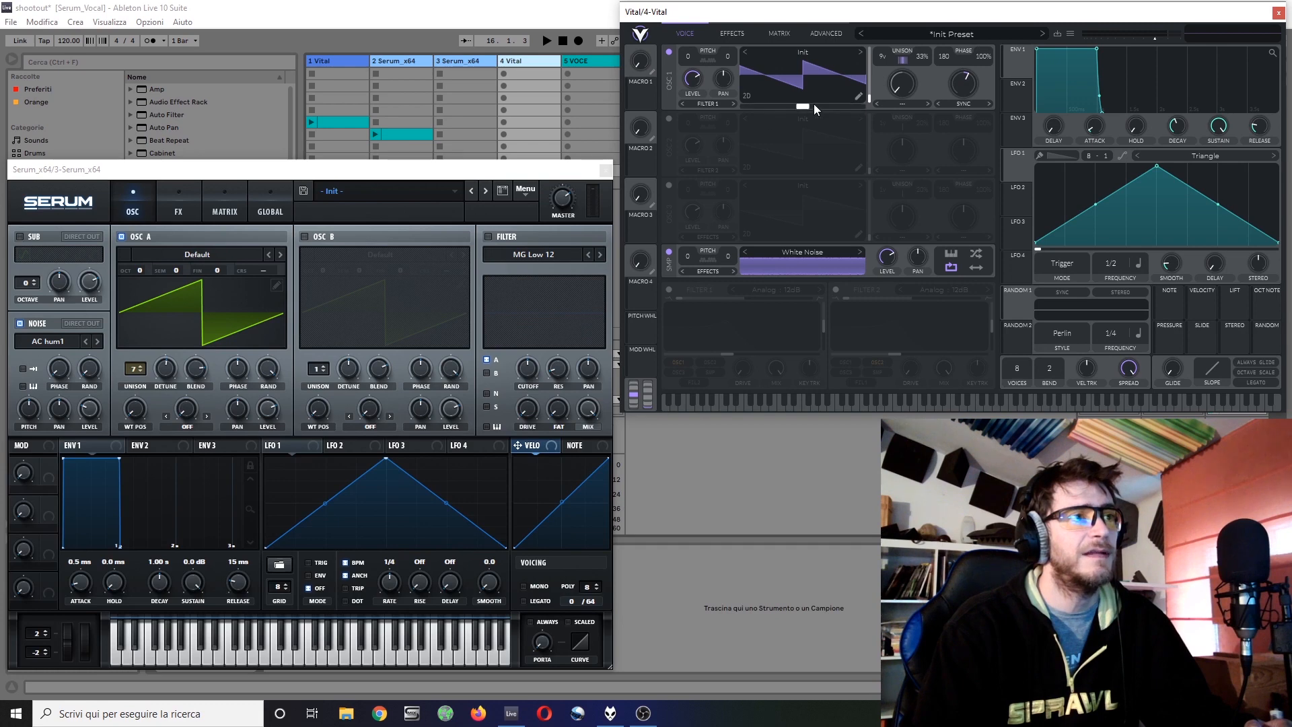
drag(810, 106, 759, 122)
drag(970, 83, 976, 76)
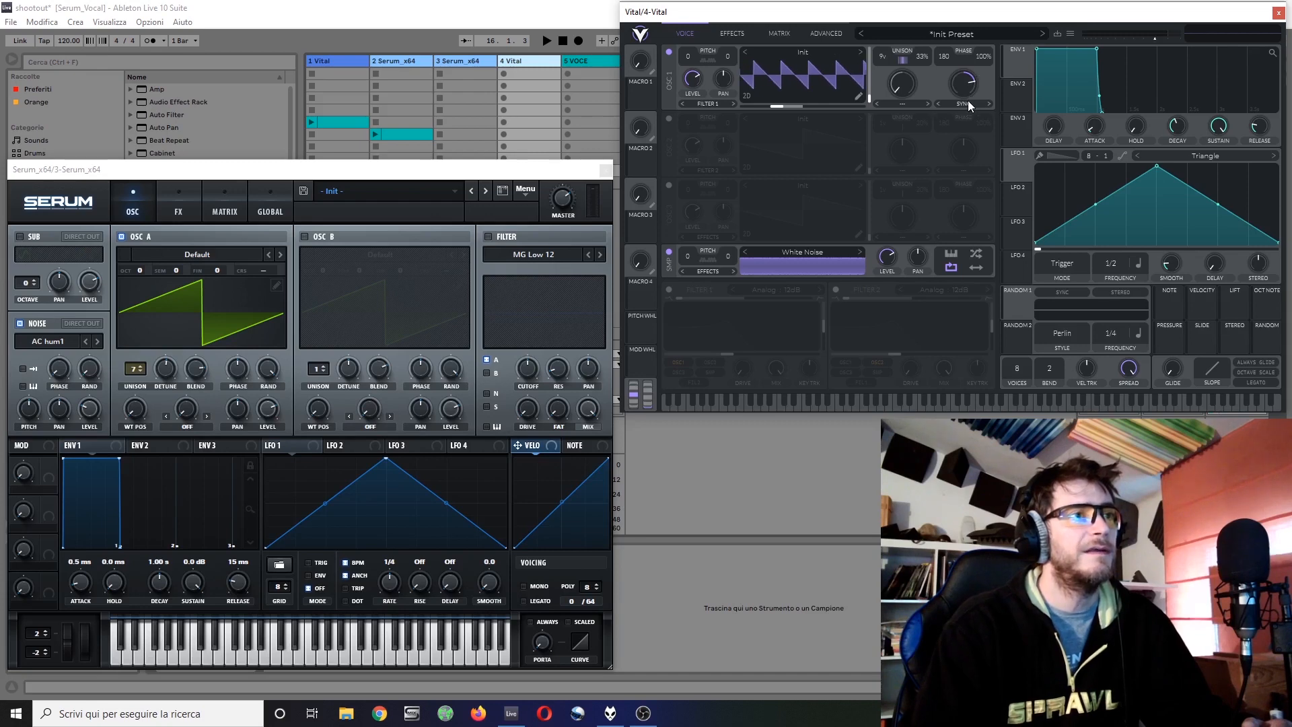
Step: Try the Formant wave morph on Vital's oscillator 1, varying its phase and amount before resetting both to default
click(968, 100)
click(966, 145)
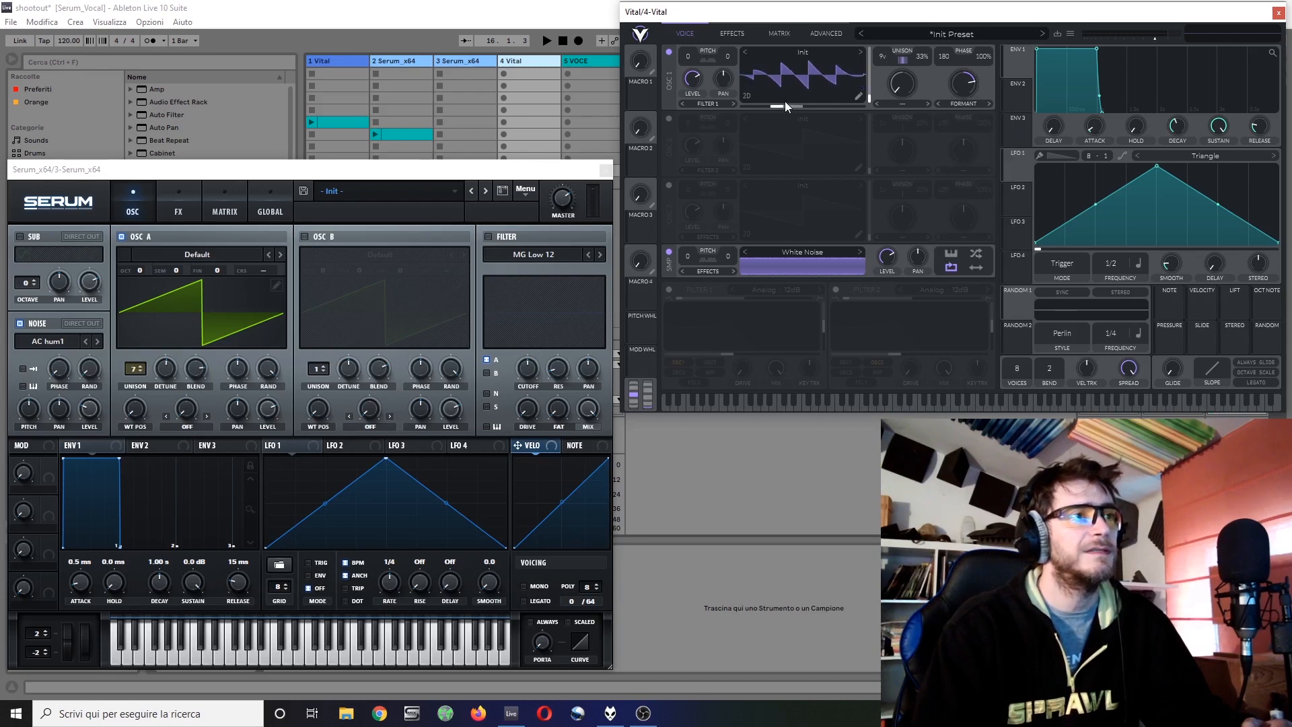
mouse_move(781, 105)
mouse_down()
mouse_move(895, 101)
mouse_move(798, 119)
mouse_up()
drag(969, 96, 971, 156)
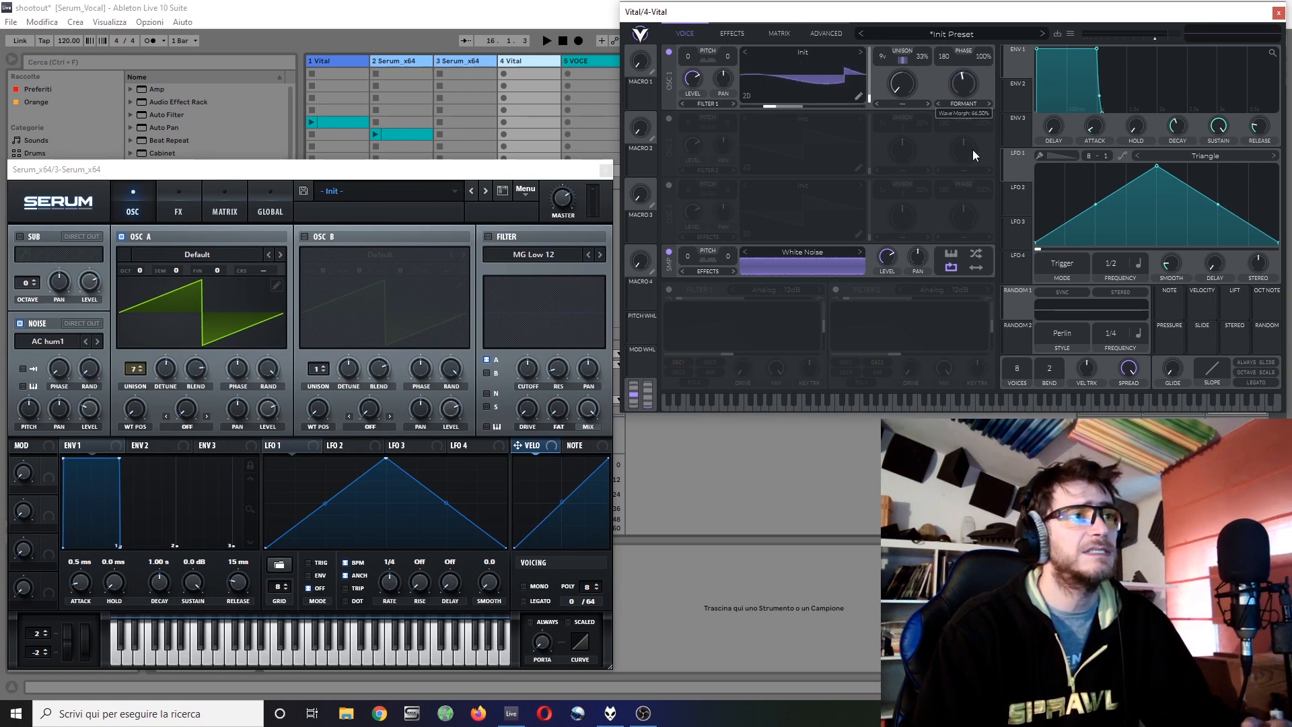
double_click(961, 86)
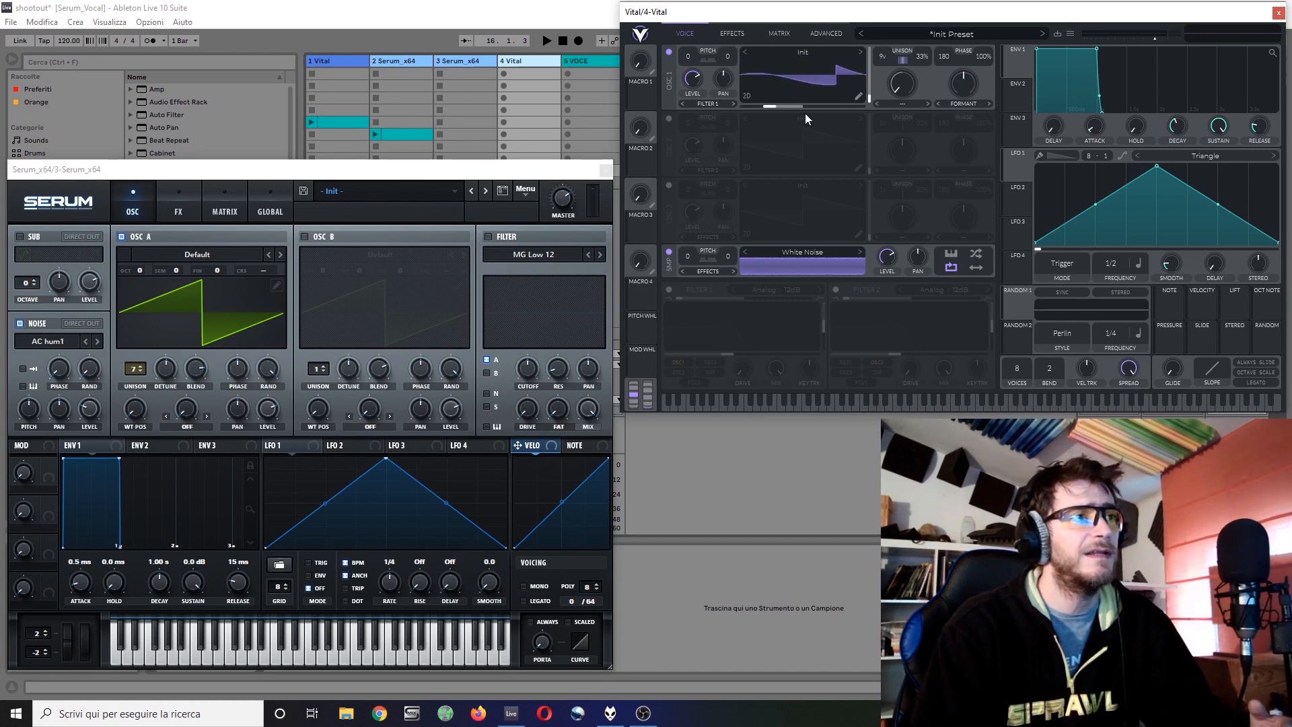
double_click(776, 106)
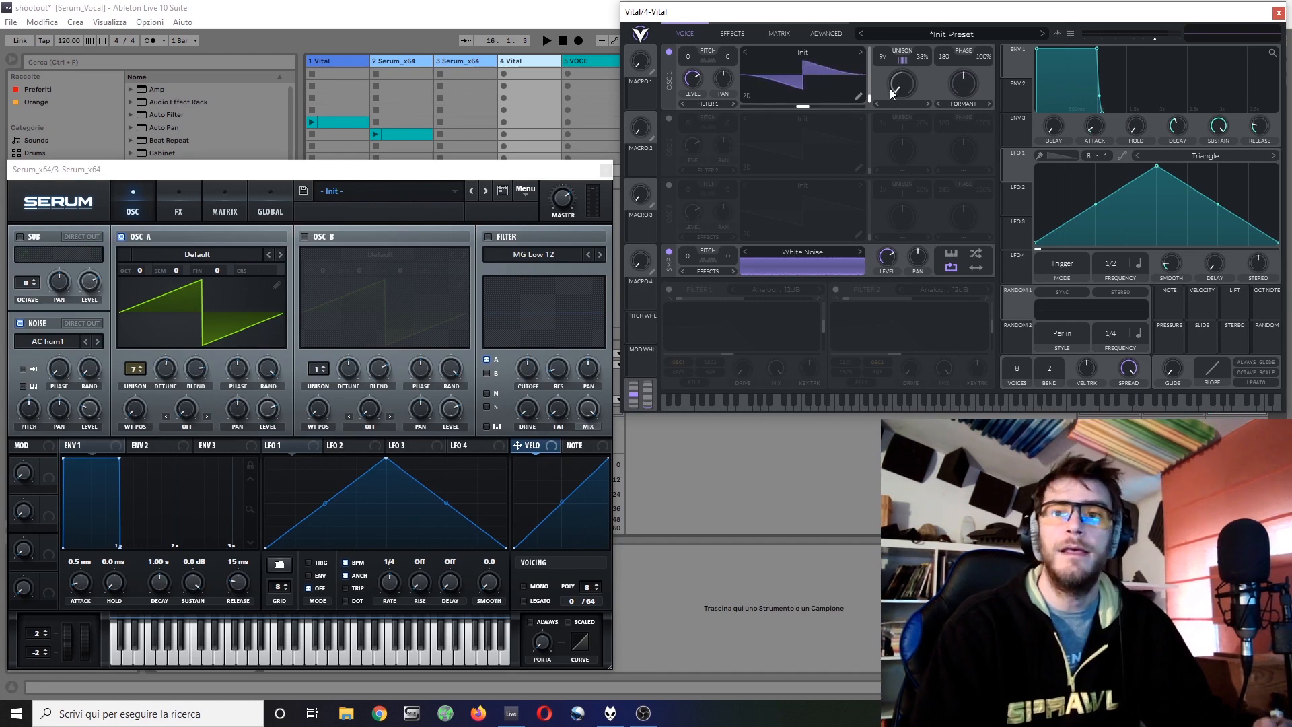
Step: Try the Quantize wave morph on Vital's oscillator 1, raising its amount and shifting its phase
click(958, 105)
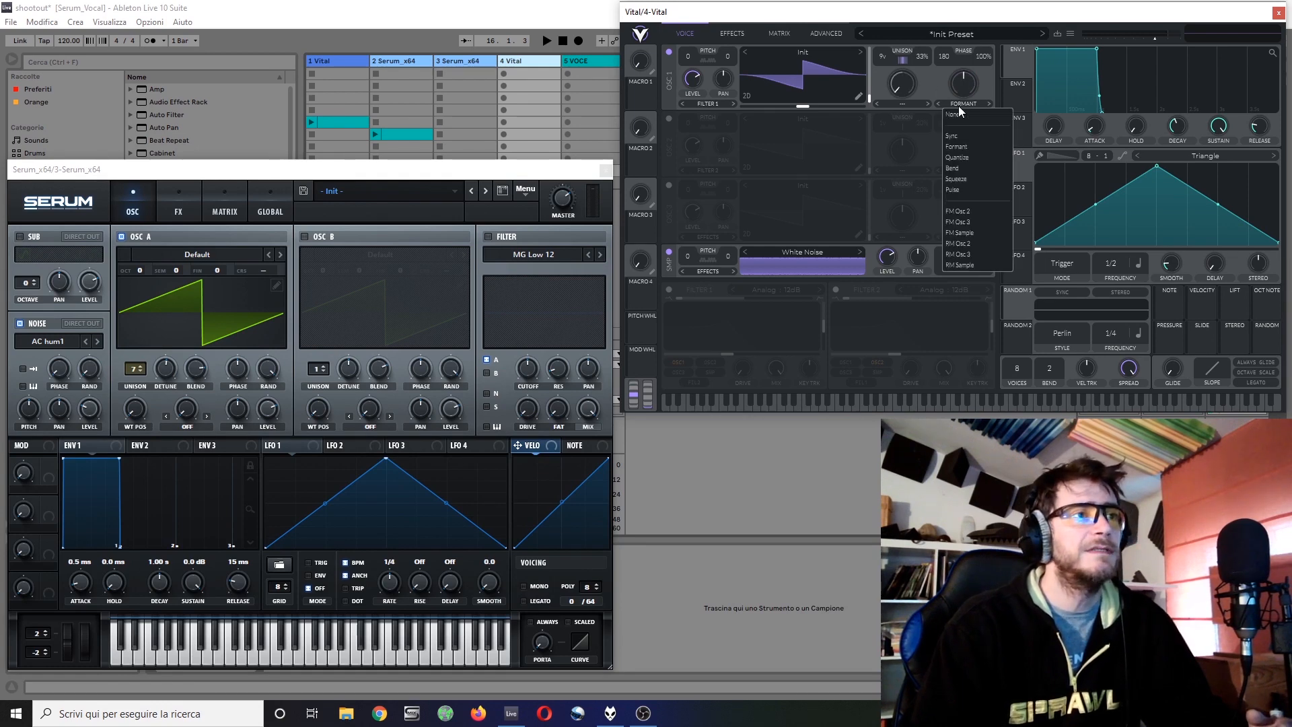
click(968, 157)
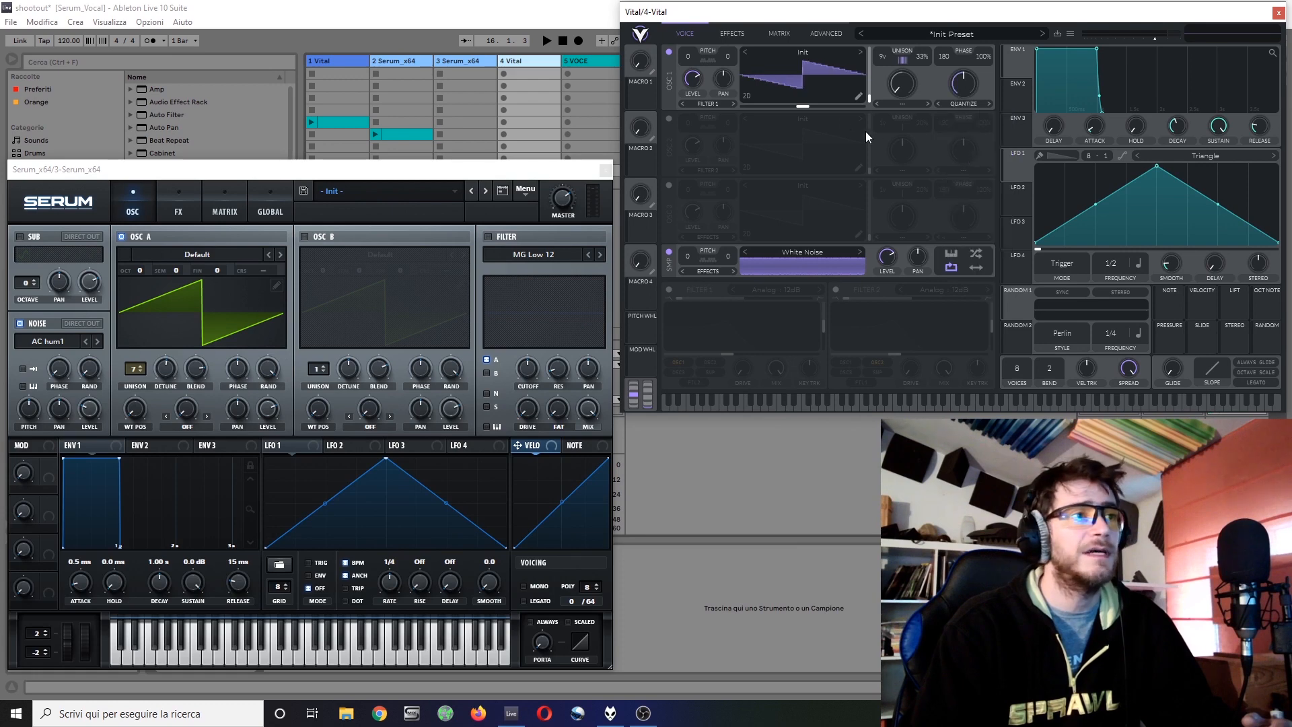
mouse_move(804, 106)
mouse_down()
mouse_move(857, 107)
mouse_move(823, 111)
mouse_up()
drag(962, 91, 963, 70)
mouse_move(830, 106)
mouse_down()
mouse_move(850, 108)
mouse_move(766, 116)
mouse_move(840, 116)
mouse_move(788, 123)
mouse_move(820, 124)
mouse_up()
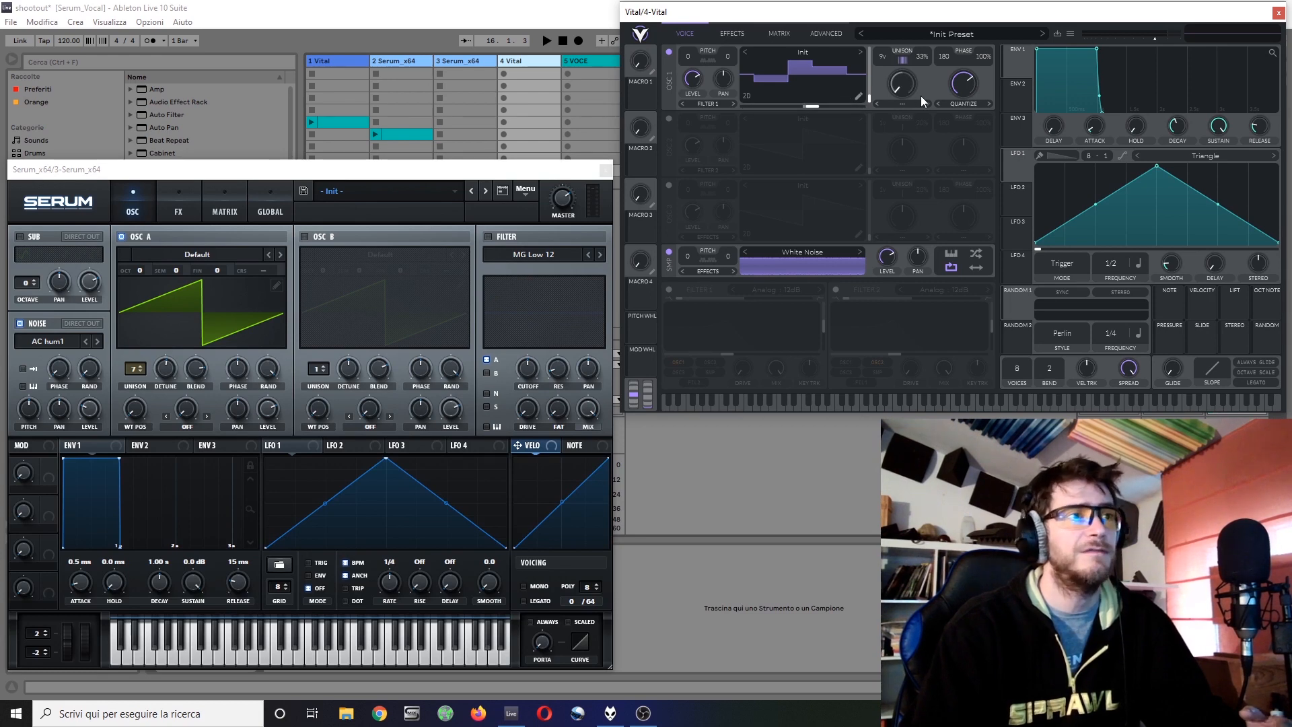
Step: Set the wave morph of Vital's oscillator 1 to Pulse and Serum's oscillator A warp to PWM with a raised amount
click(954, 103)
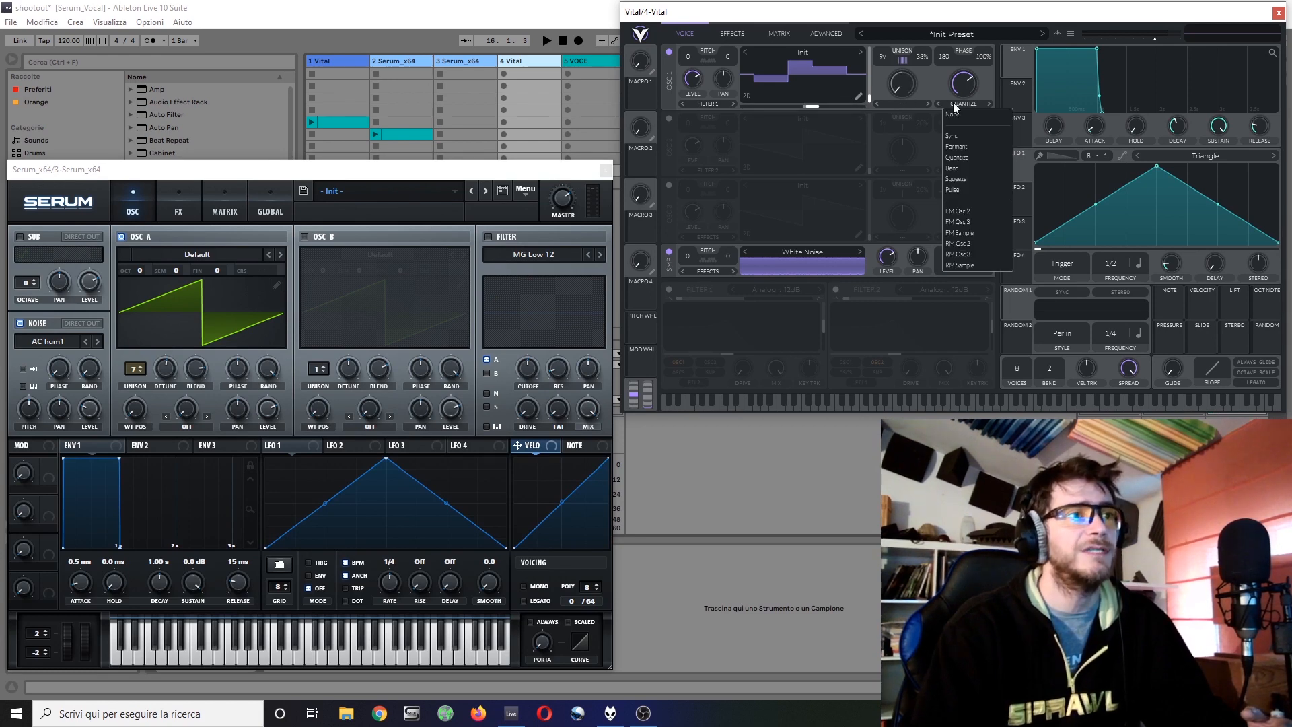
click(964, 189)
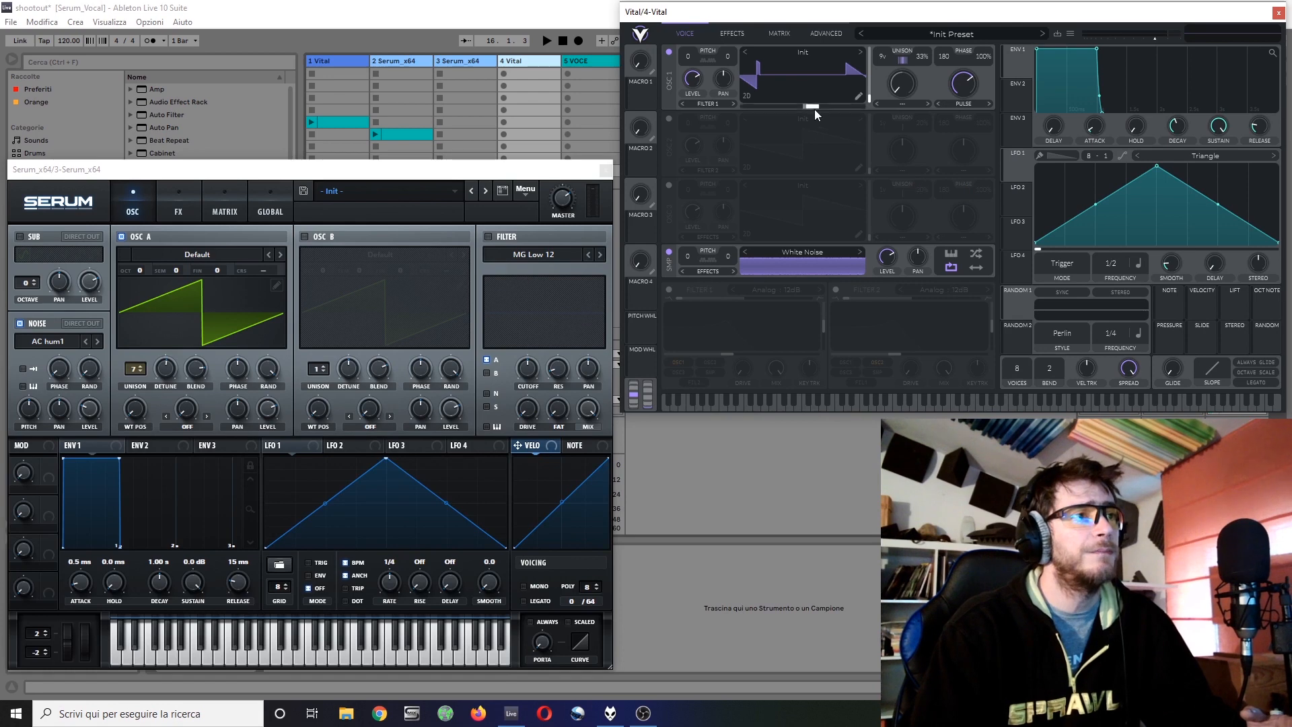
click(189, 427)
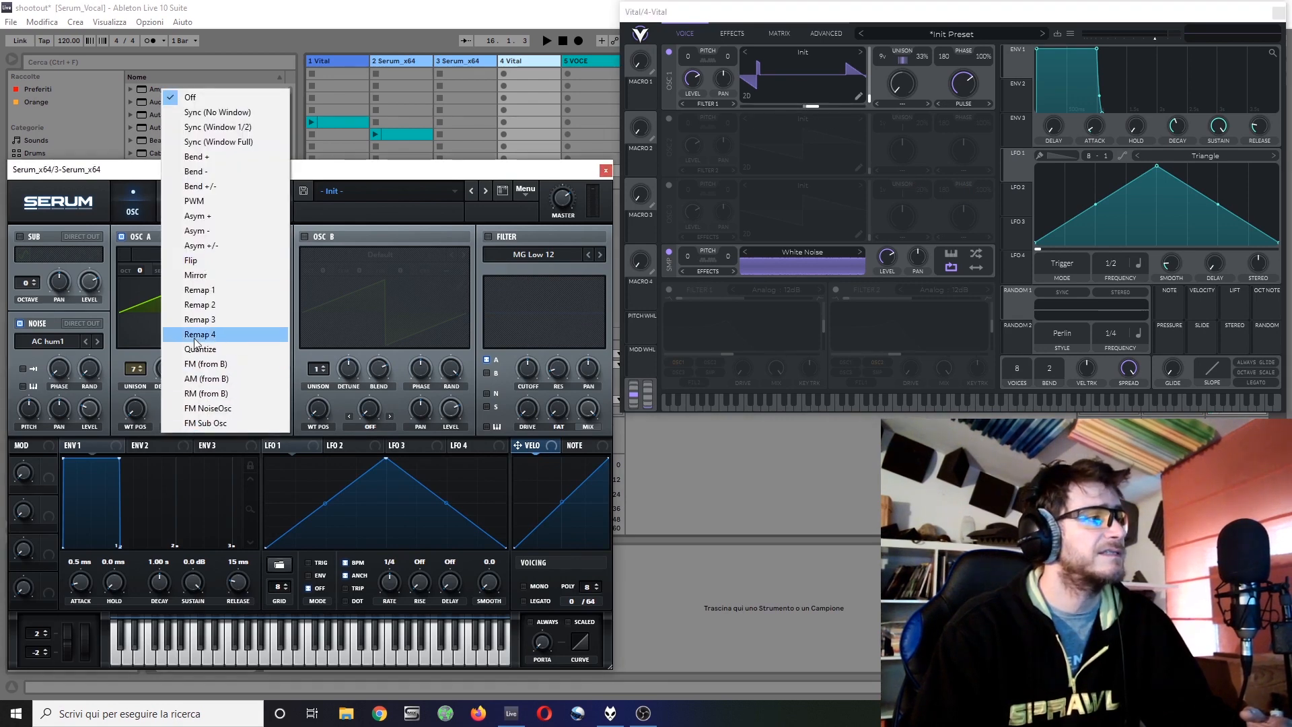
click(217, 201)
drag(193, 423, 219, 318)
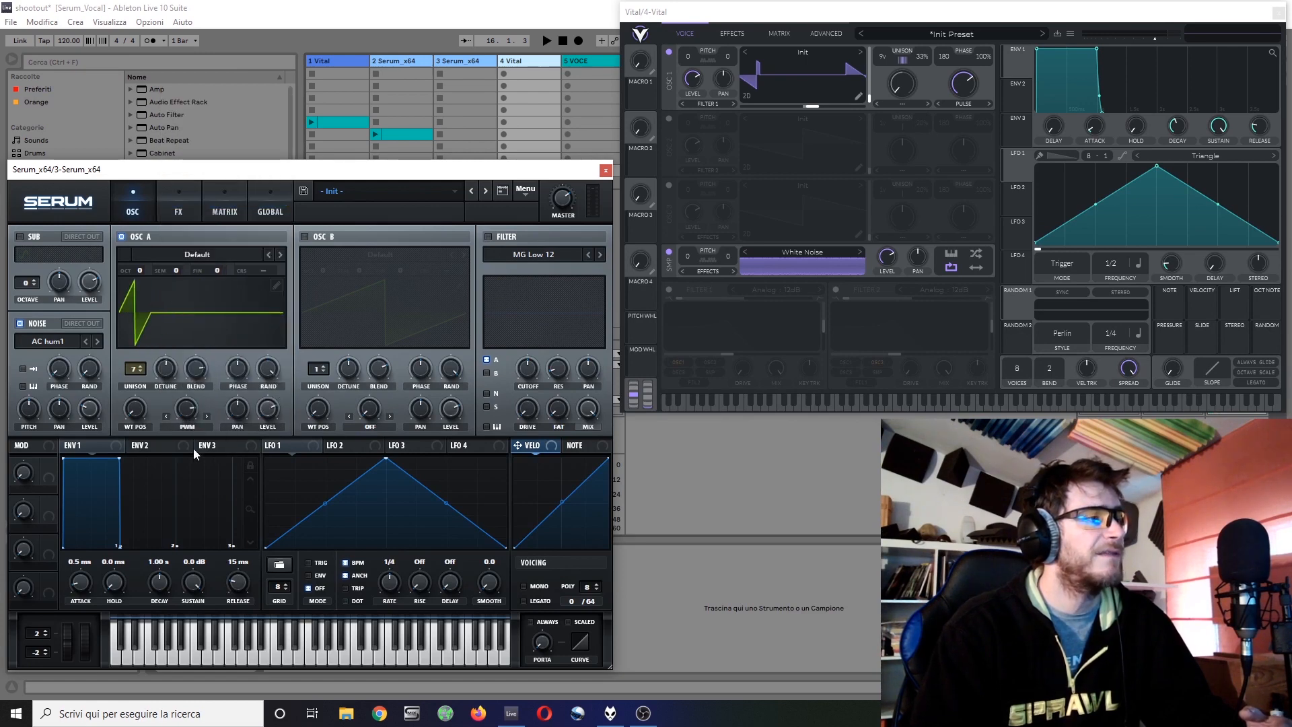
Step: Try the Pulse morph of Vital's oscillator 1 at several amounts, move its phase to the minimum and reset the amount
click(812, 106)
double_click(813, 107)
drag(960, 91, 960, 138)
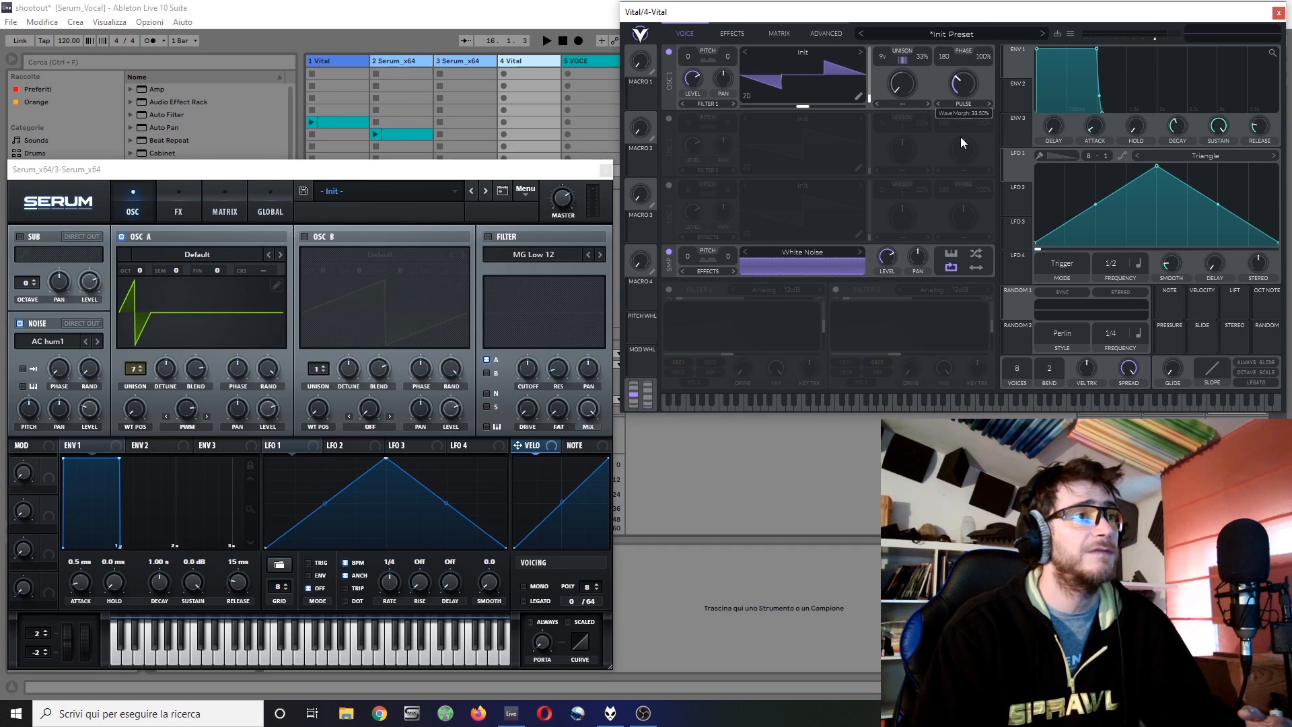
drag(809, 107, 675, 112)
mouse_move(960, 90)
mouse_down()
mouse_move(964, 143)
mouse_move(979, 95)
mouse_up()
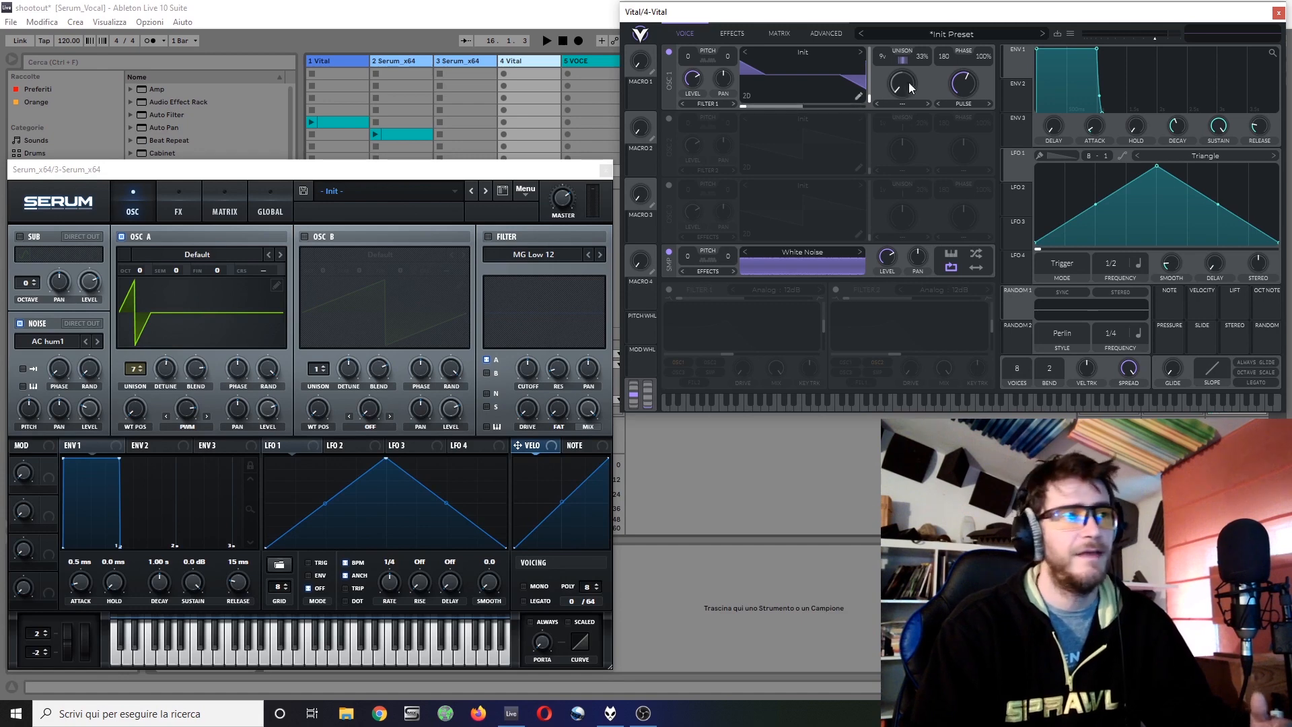
double_click(967, 82)
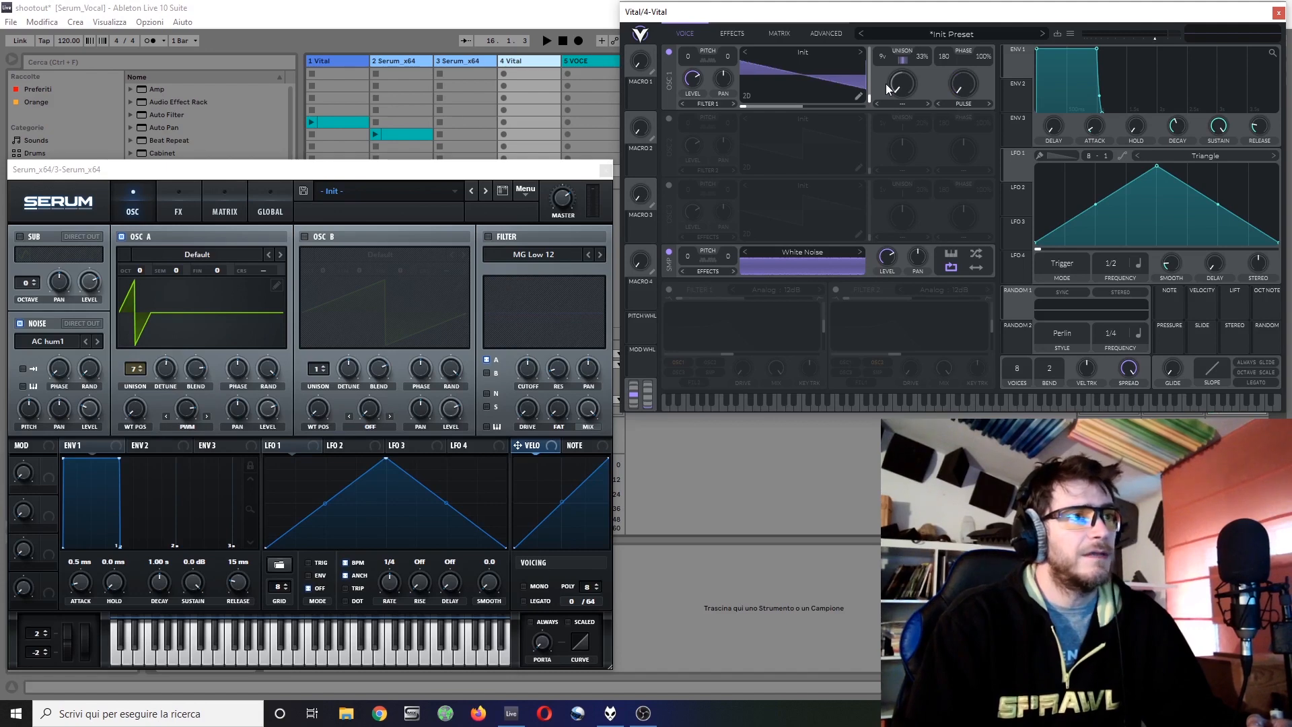
click(964, 103)
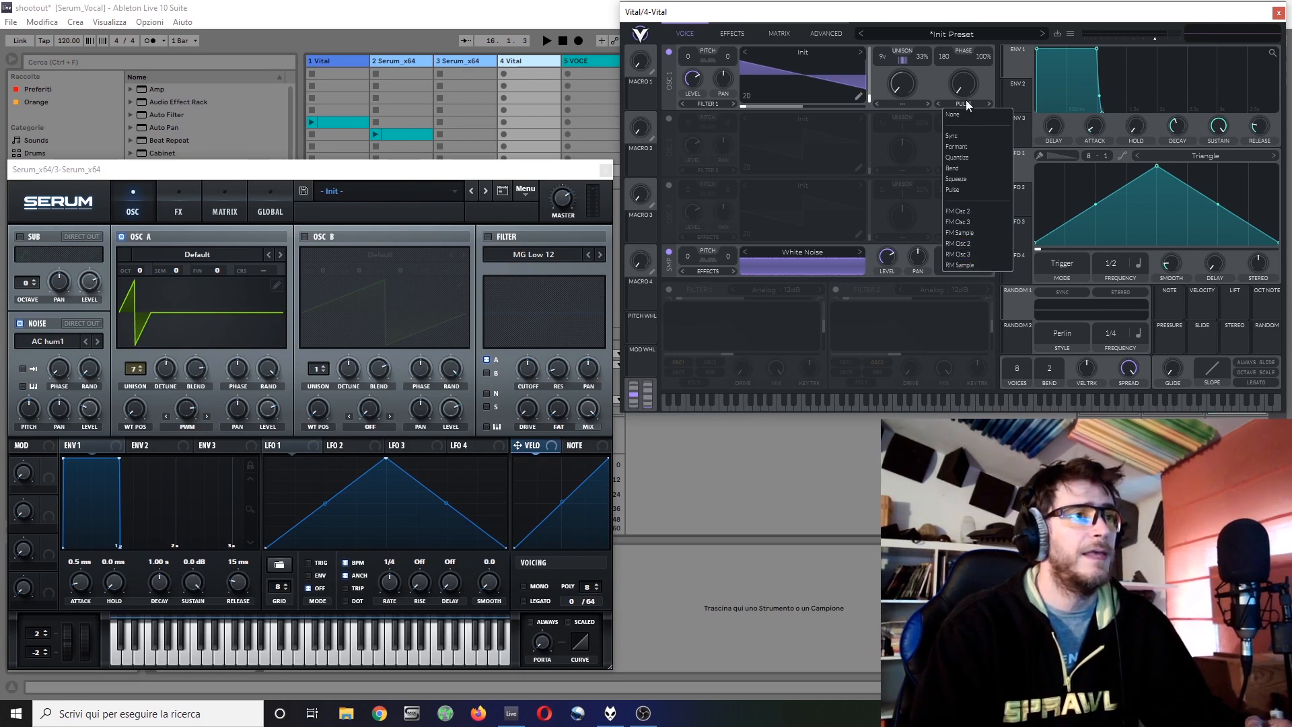
click(939, 75)
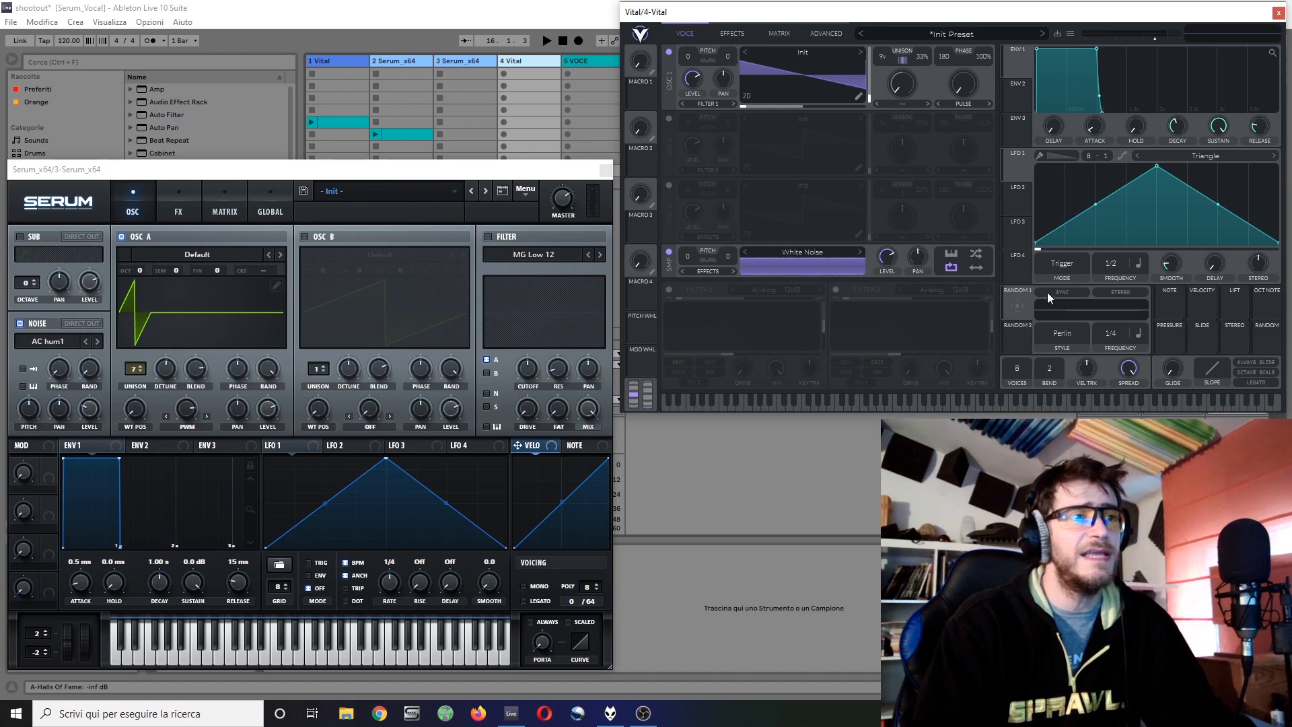
Step: Set the frequency mode of Vital's LFO 1 to Keytrack
click(1140, 266)
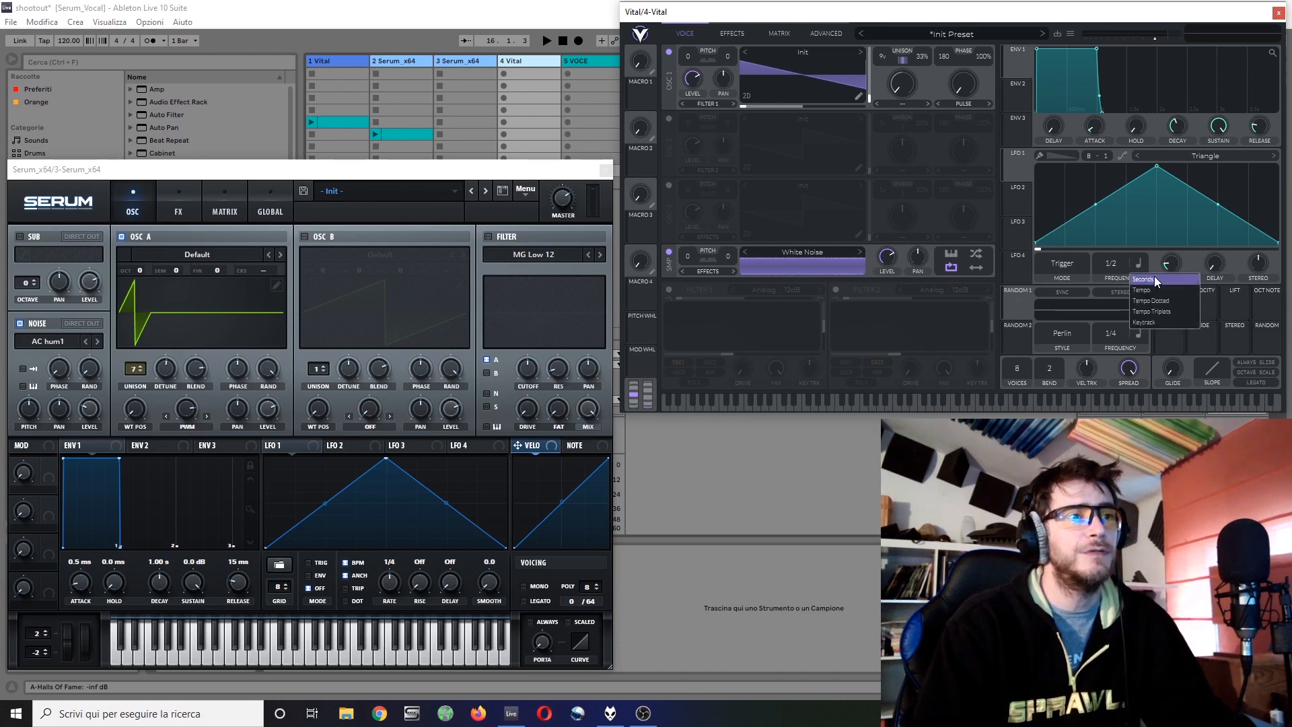
click(1167, 326)
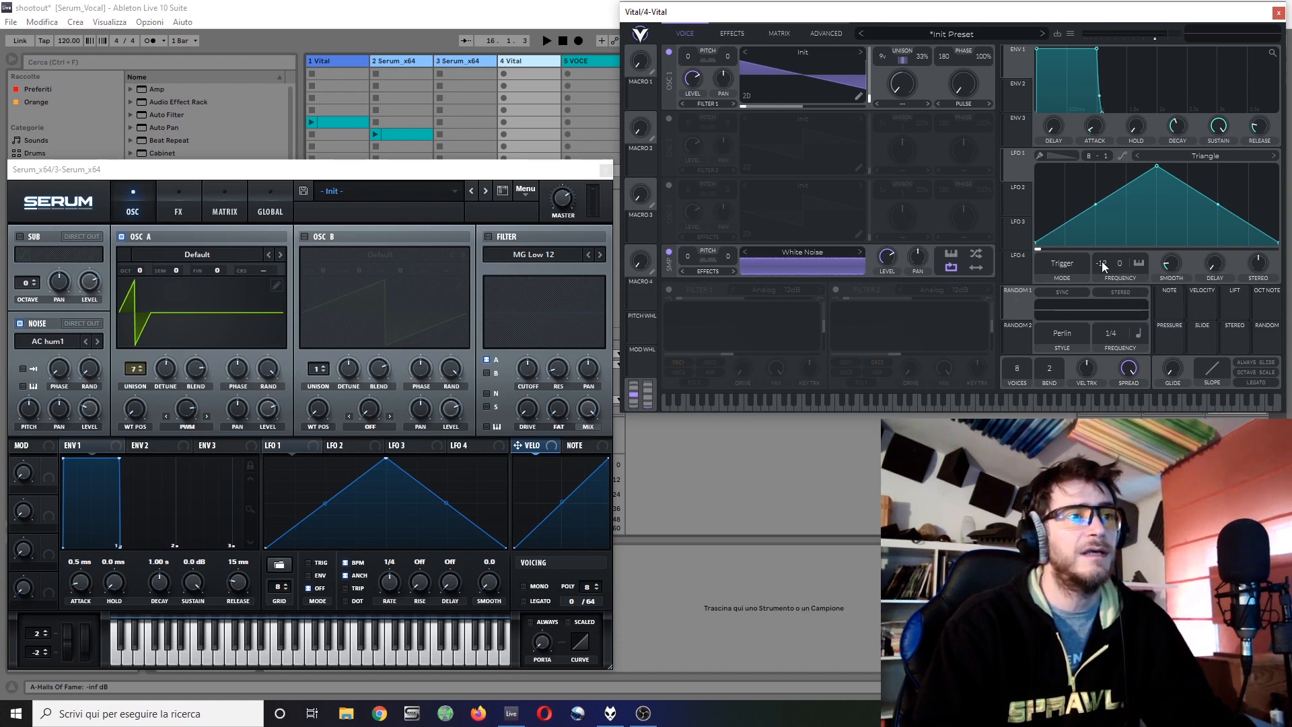
Step: Modulate the phase of Vital's oscillator 1 with LFO 1 keytracked at -12, turning off the sample source and lowering the modulation amount
mouse_move(1102, 261)
mouse_down()
mouse_move(1105, 212)
mouse_move(1103, 262)
mouse_up()
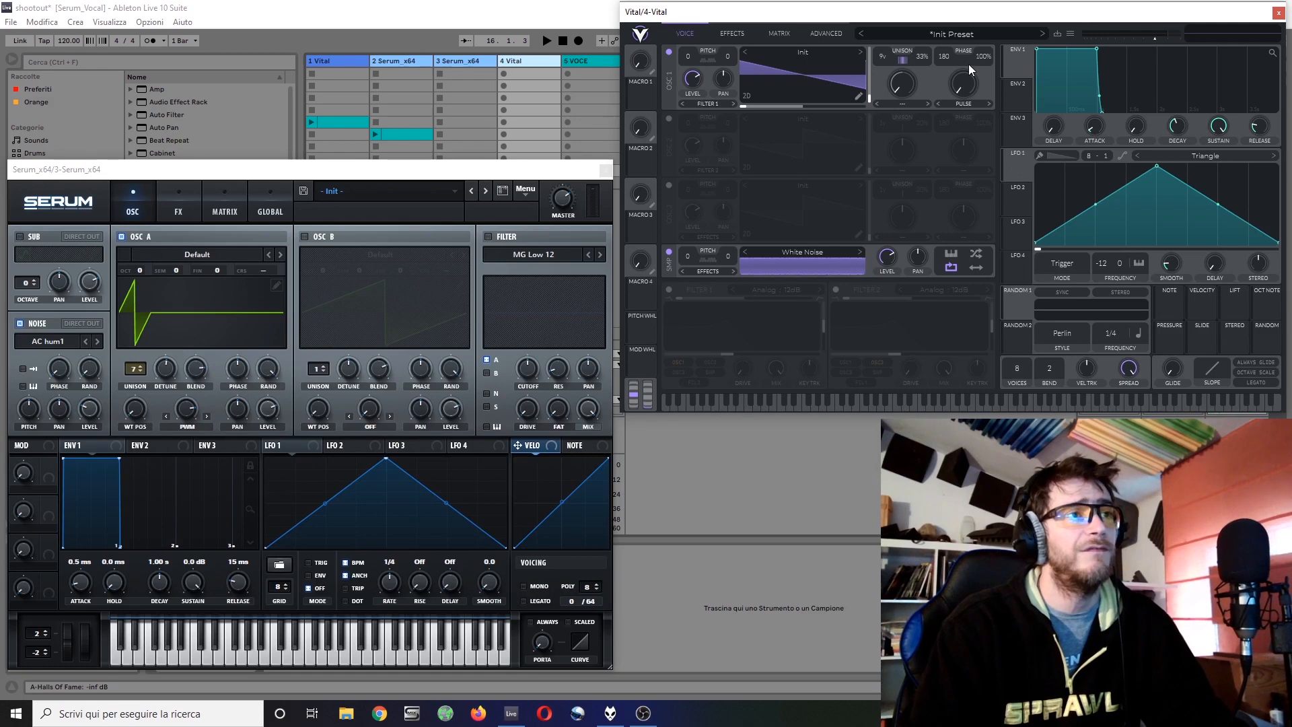
drag(1017, 168, 940, 55)
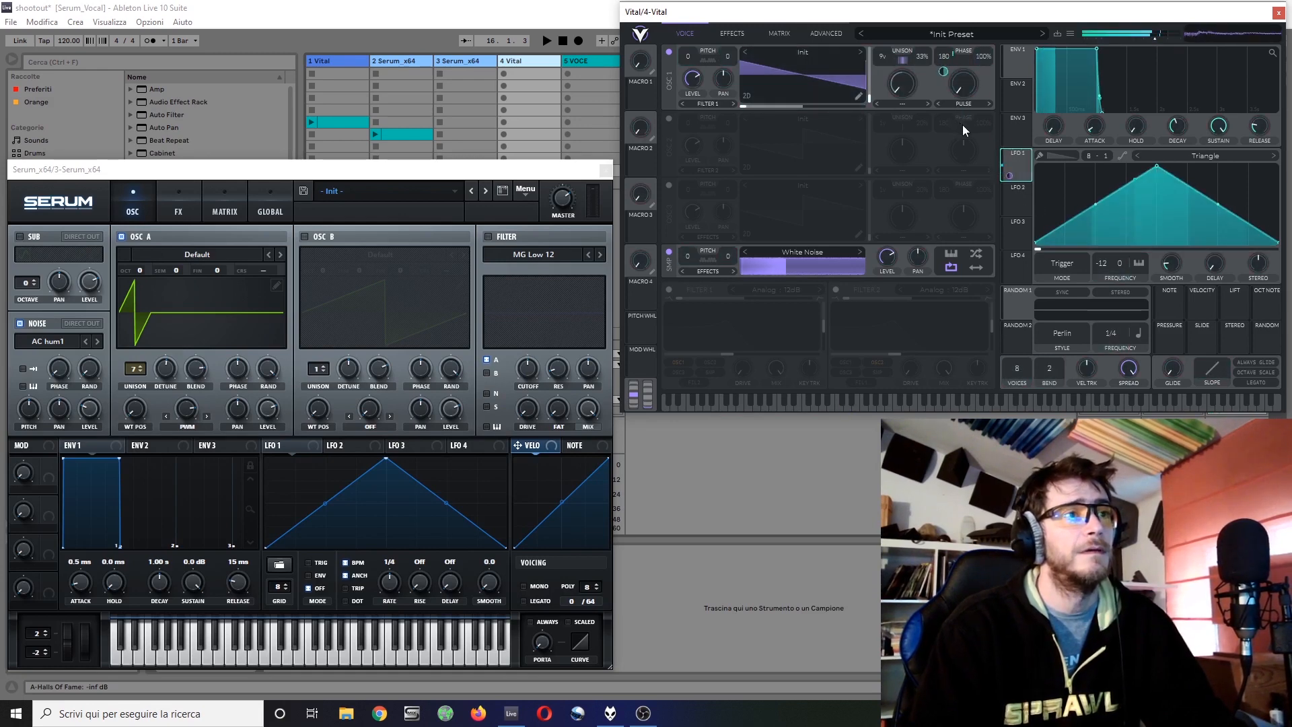
click(670, 255)
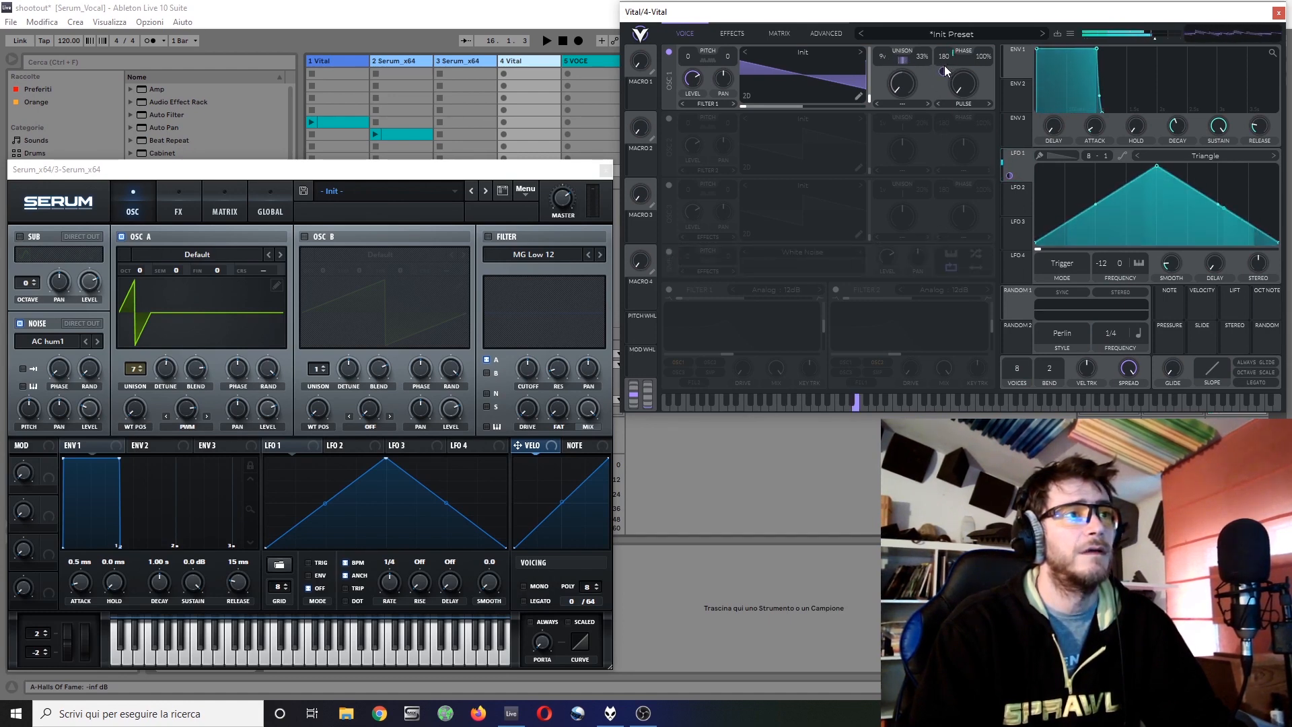
drag(944, 67, 874, 136)
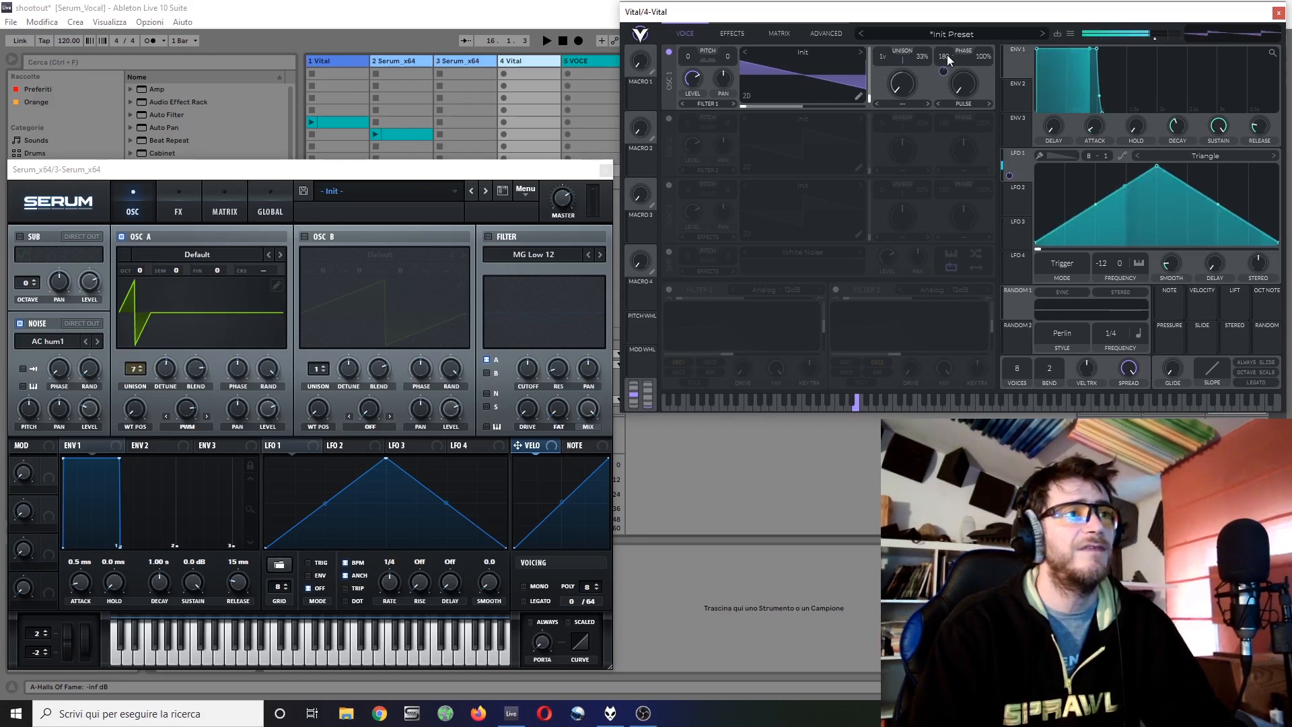
mouse_move(943, 71)
mouse_down()
mouse_move(944, 6)
mouse_move(939, 67)
mouse_up()
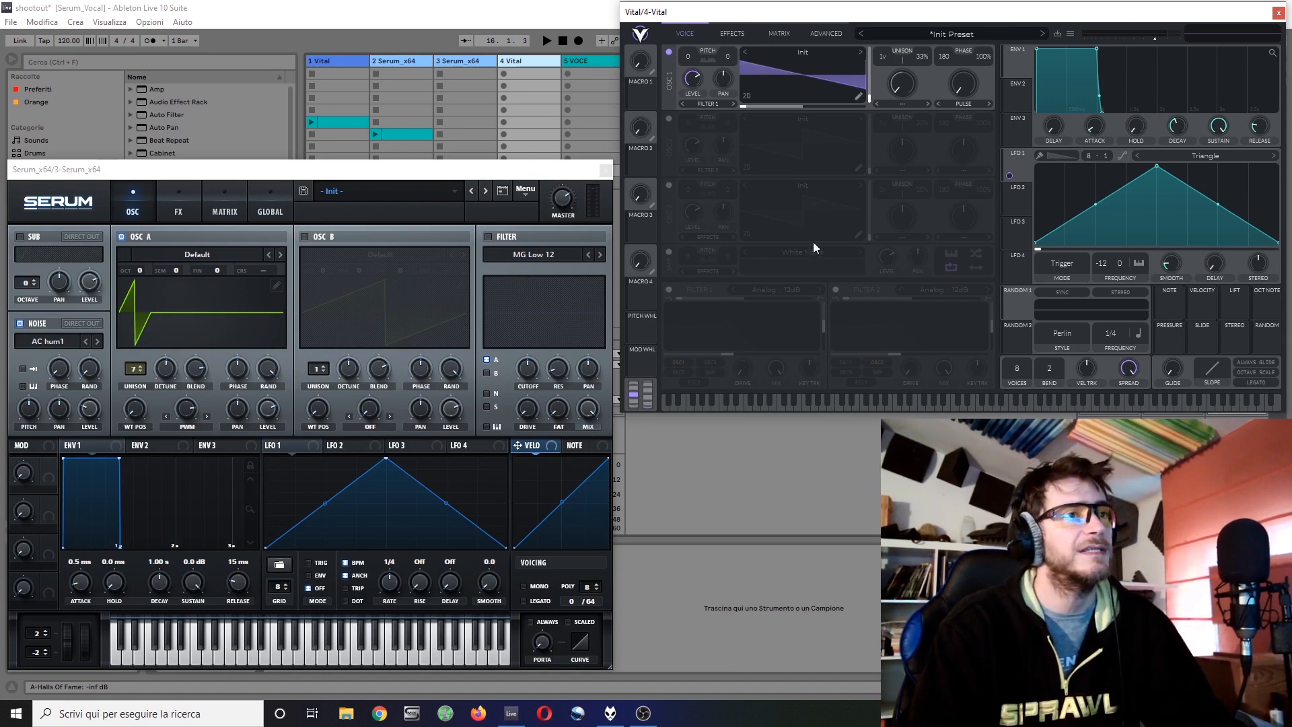
Step: View the output routing options of Vital's oscillator 1 and reset the warp amount of Serum's oscillator A
click(709, 103)
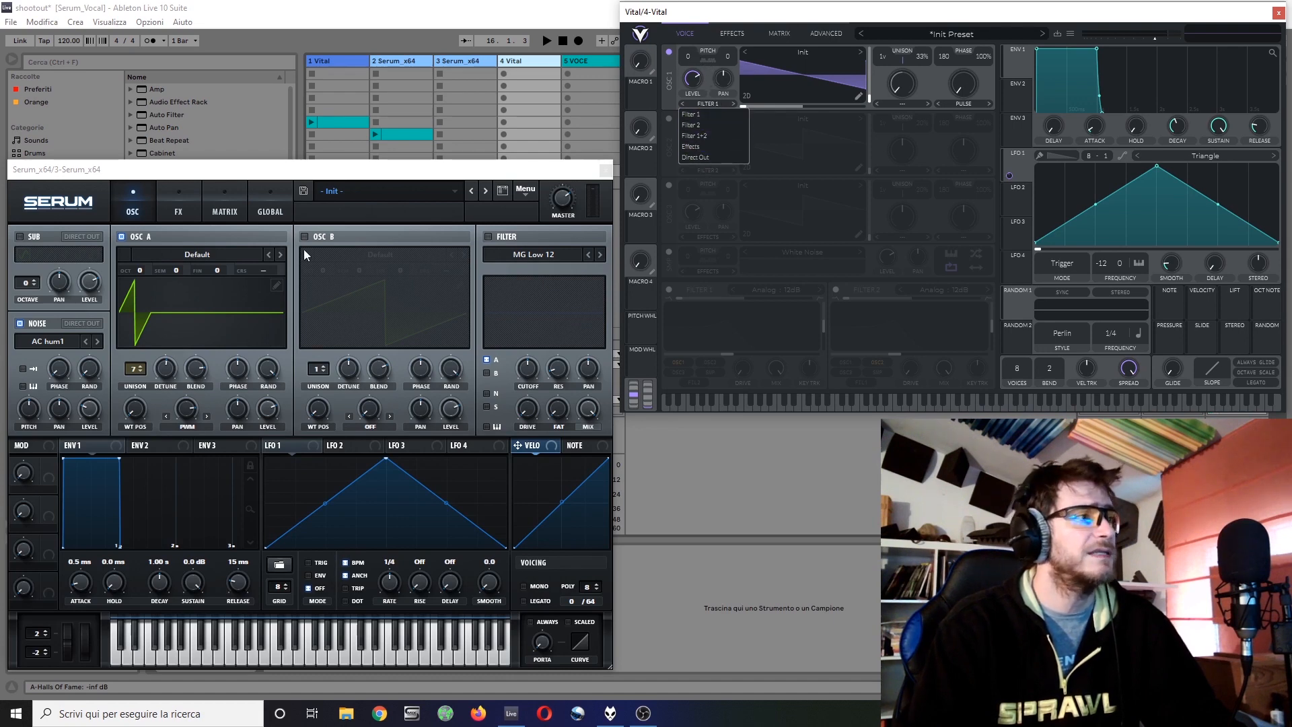
click(188, 414)
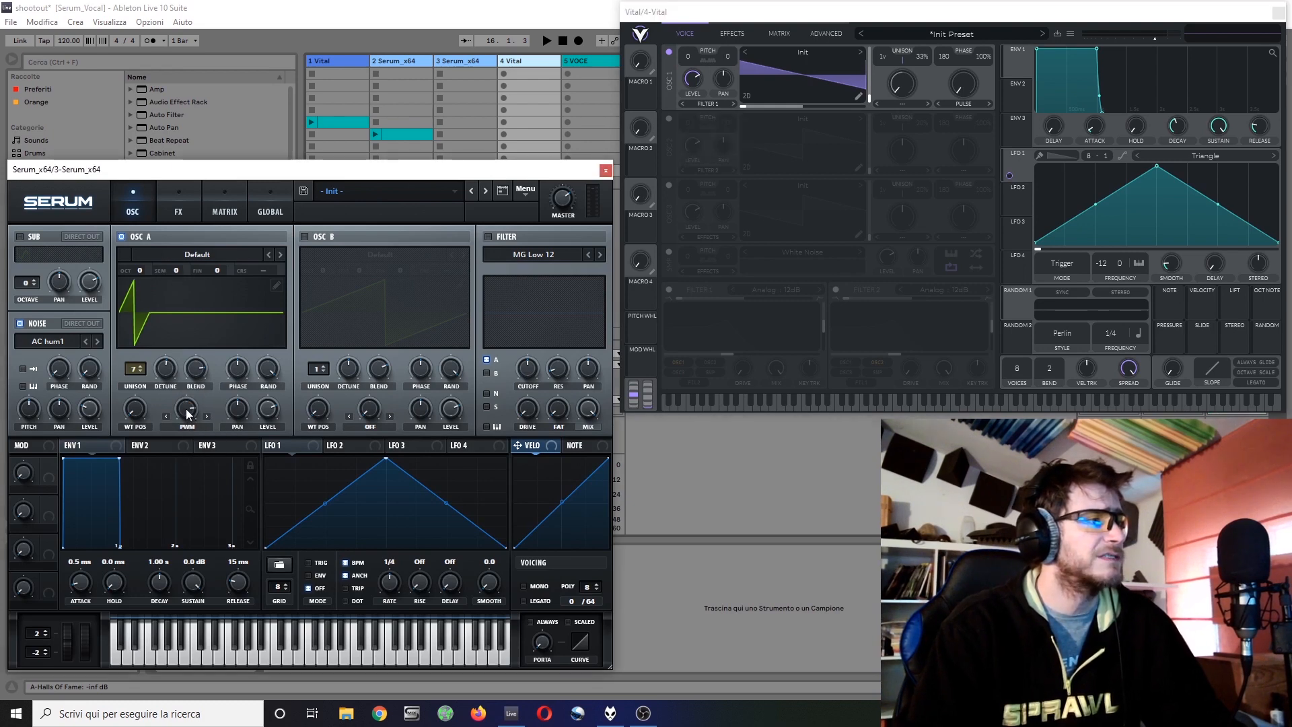
right_click(188, 411)
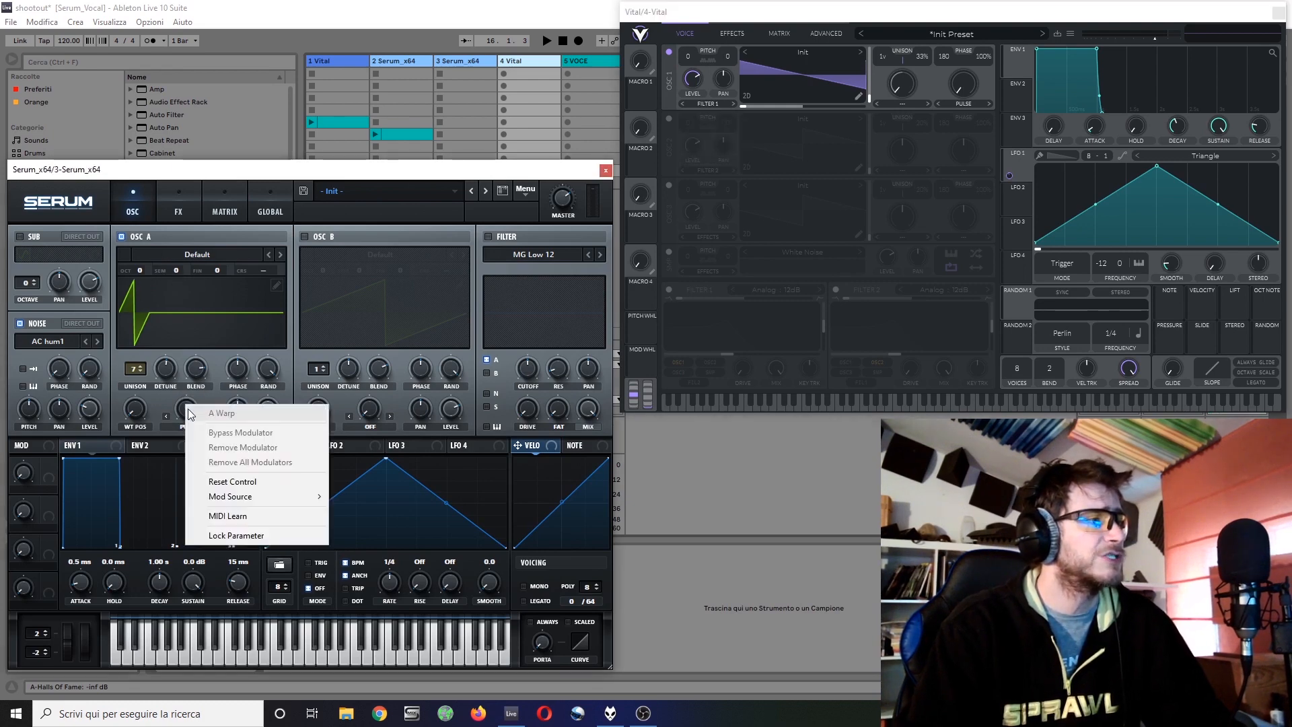
click(249, 483)
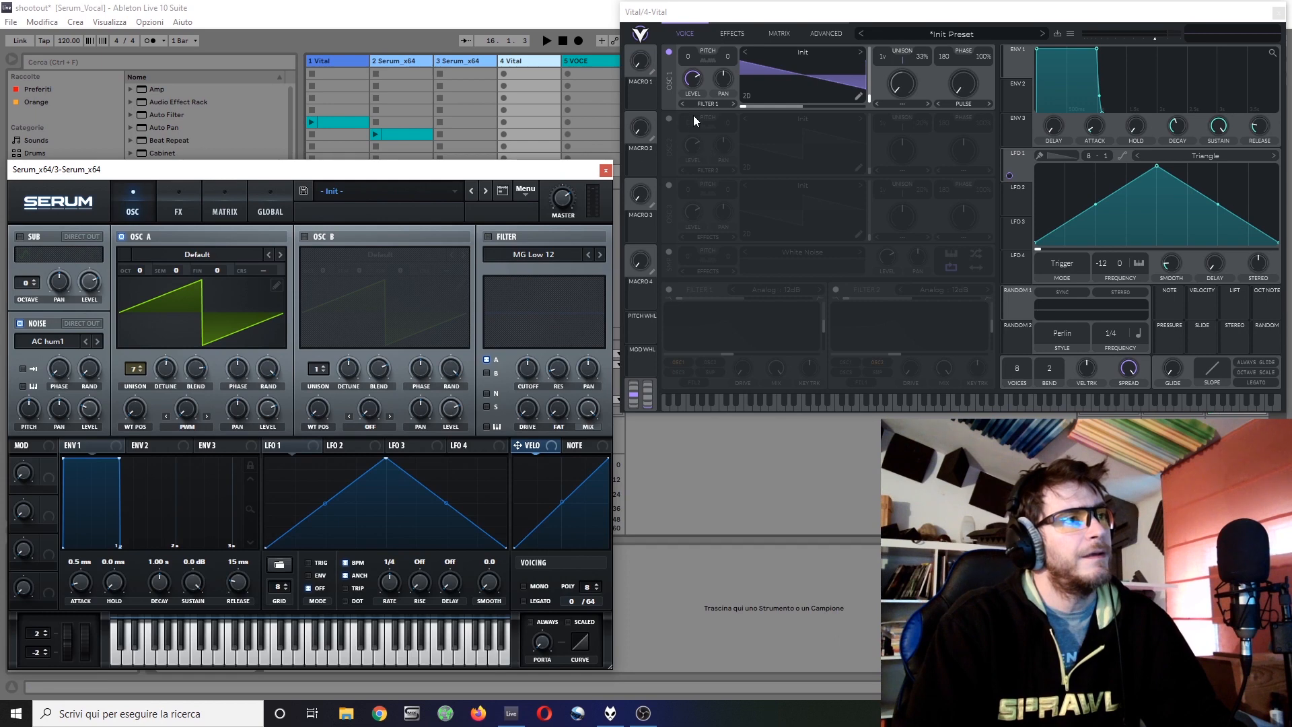
Step: Enable Filter 1 in Vital, try its oscillator input switches and leave oscillator 1 routed to Effects
click(709, 103)
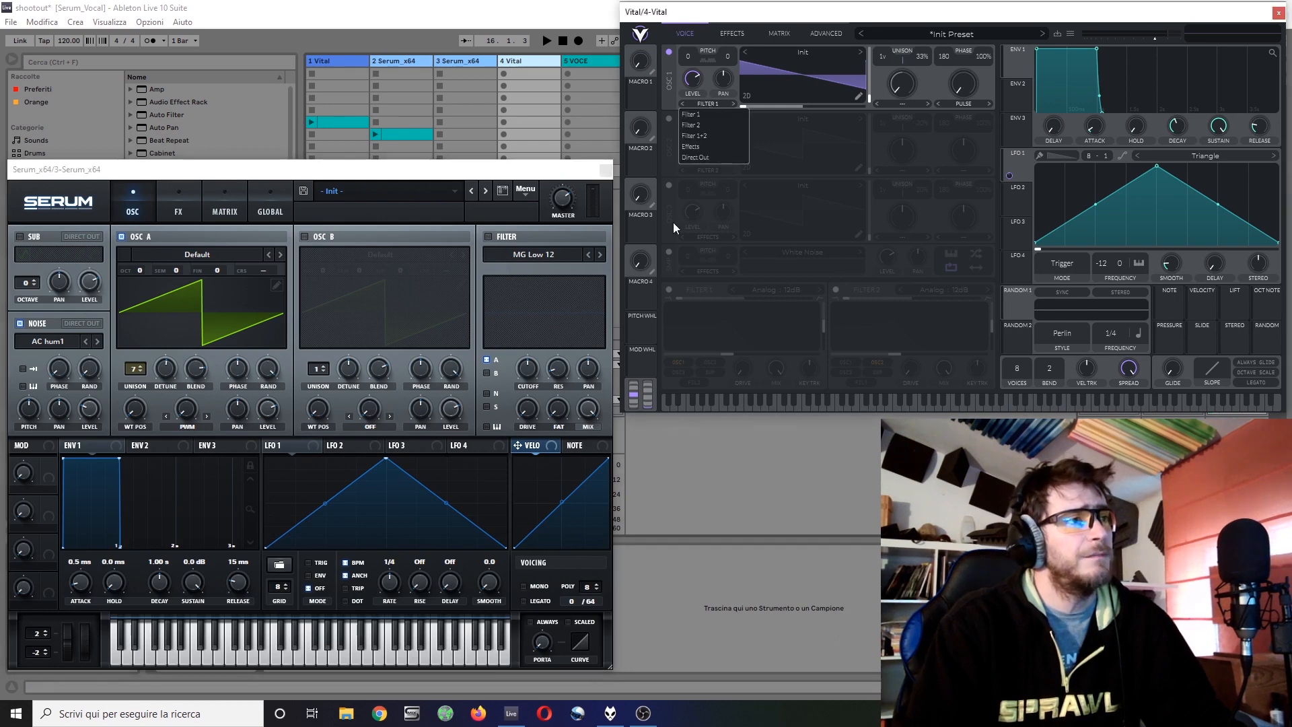
click(668, 288)
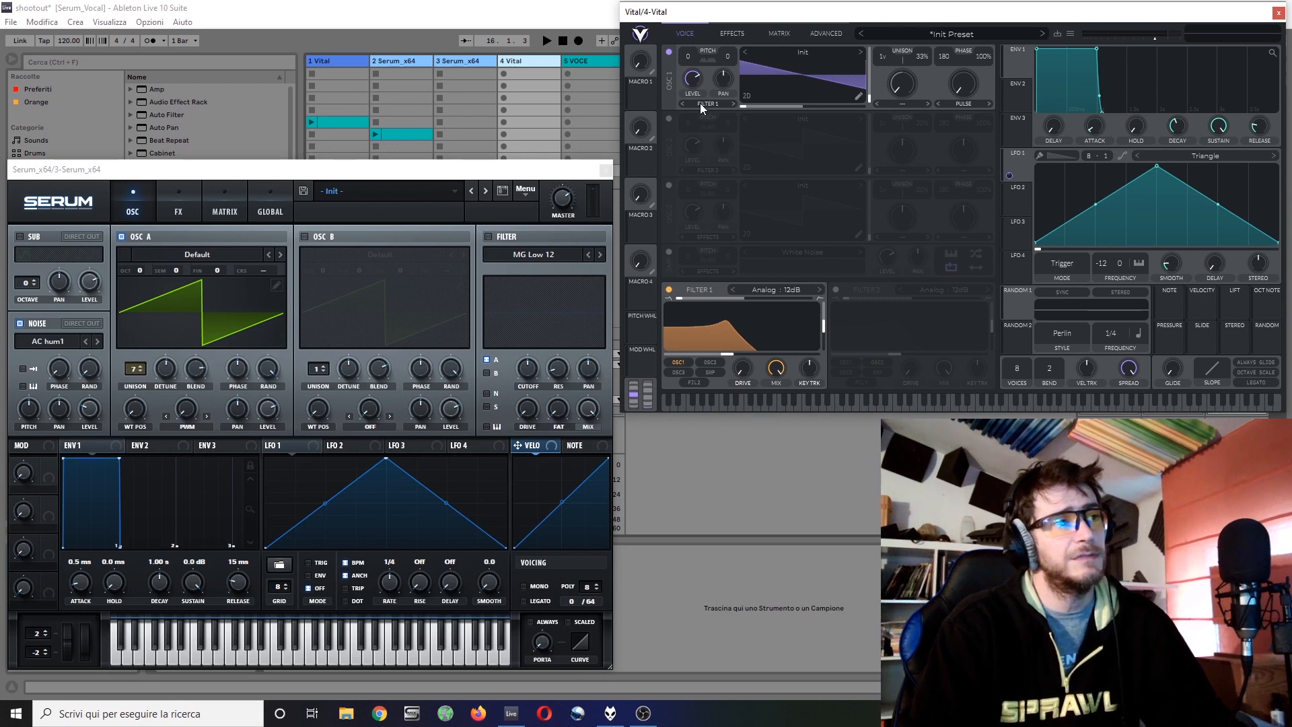
click(687, 362)
click(689, 361)
click(707, 365)
click(688, 361)
click(710, 364)
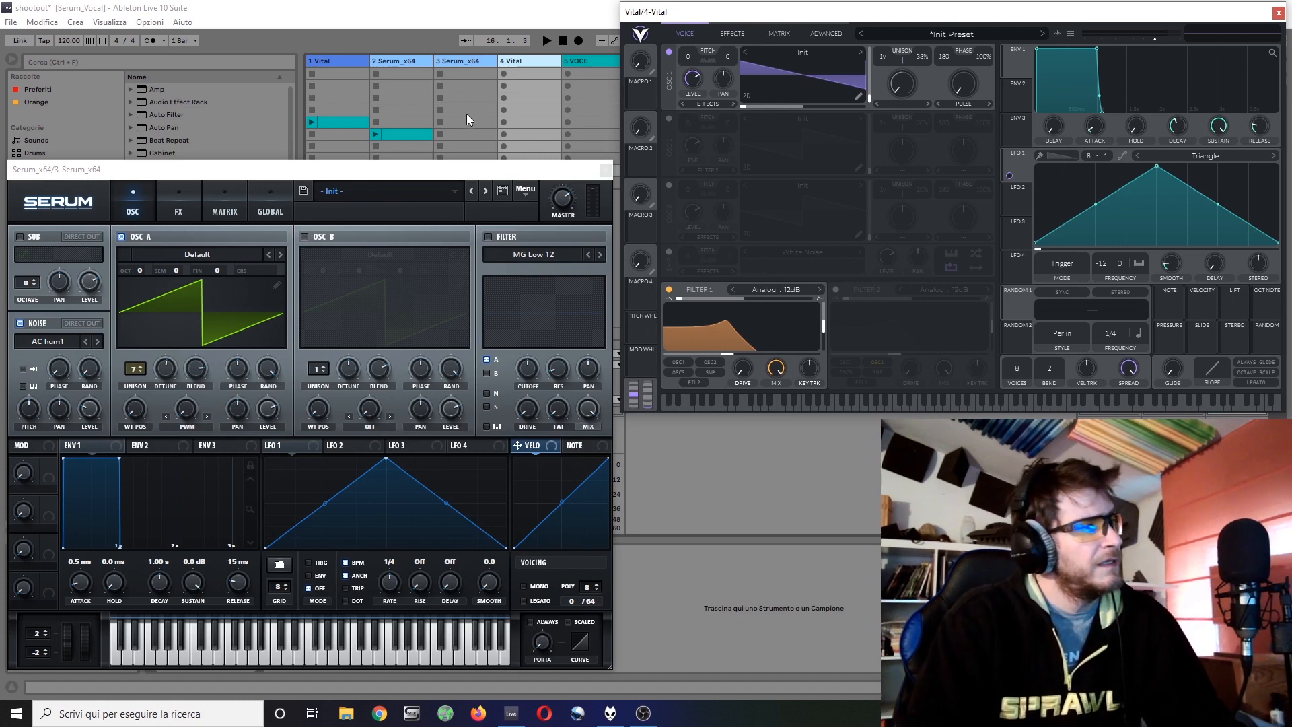
Step: Open the wavetable editors of Serum's oscillator A and Vital's oscillator 1, and draw several harmonic bins in Serum's table
click(275, 285)
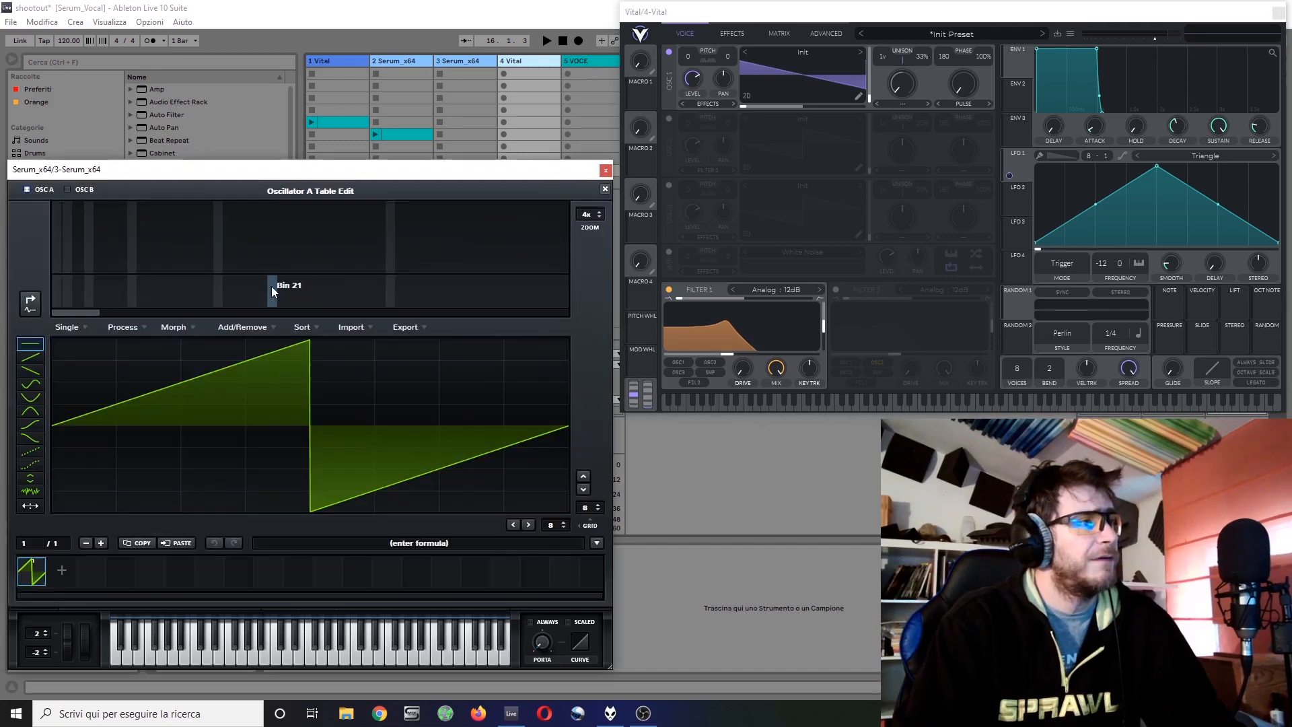
click(859, 94)
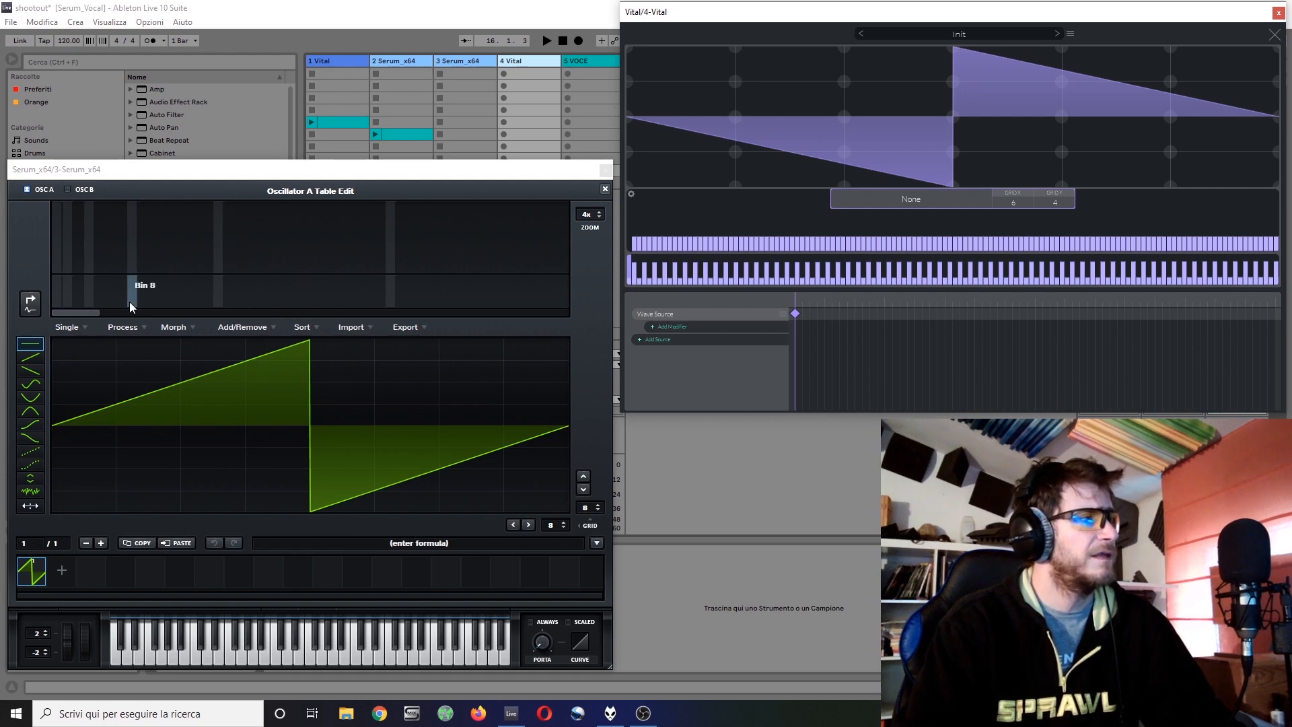
mouse_move(70, 271)
mouse_down()
mouse_move(59, 204)
mouse_move(67, 232)
mouse_move(101, 245)
mouse_up()
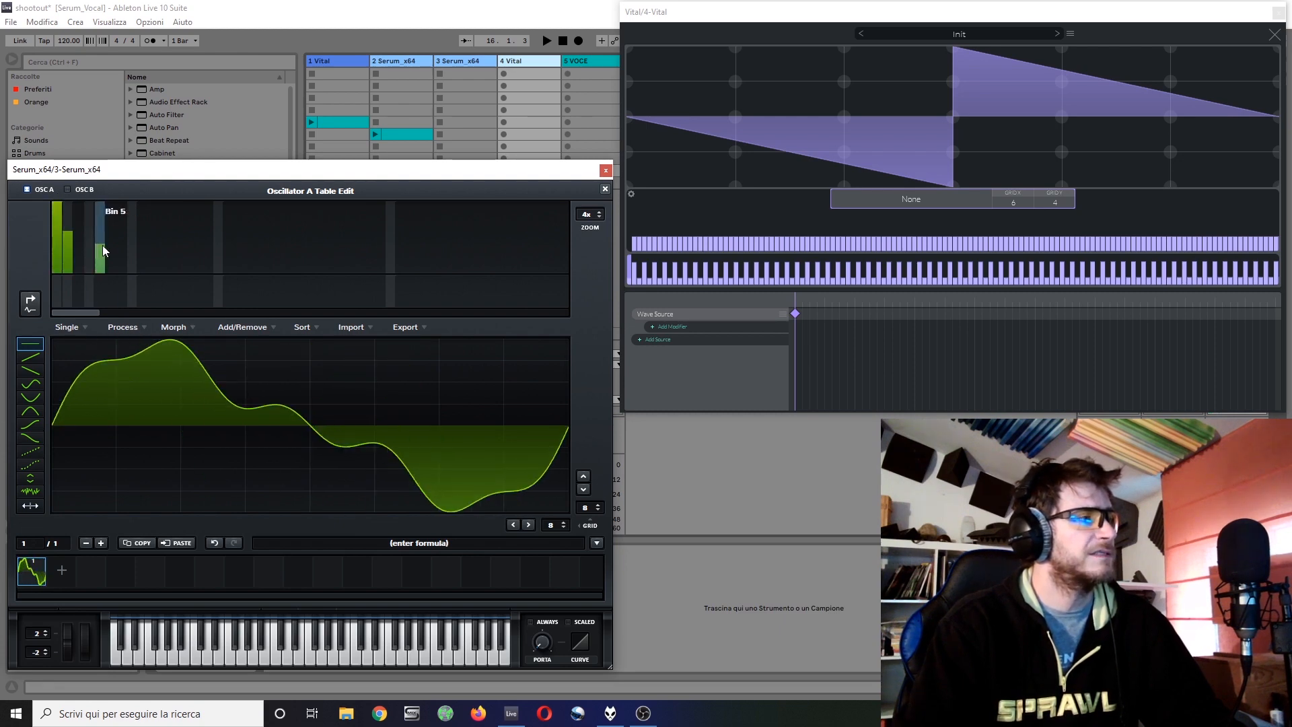
click(153, 255)
drag(176, 266, 252, 268)
drag(350, 261, 358, 261)
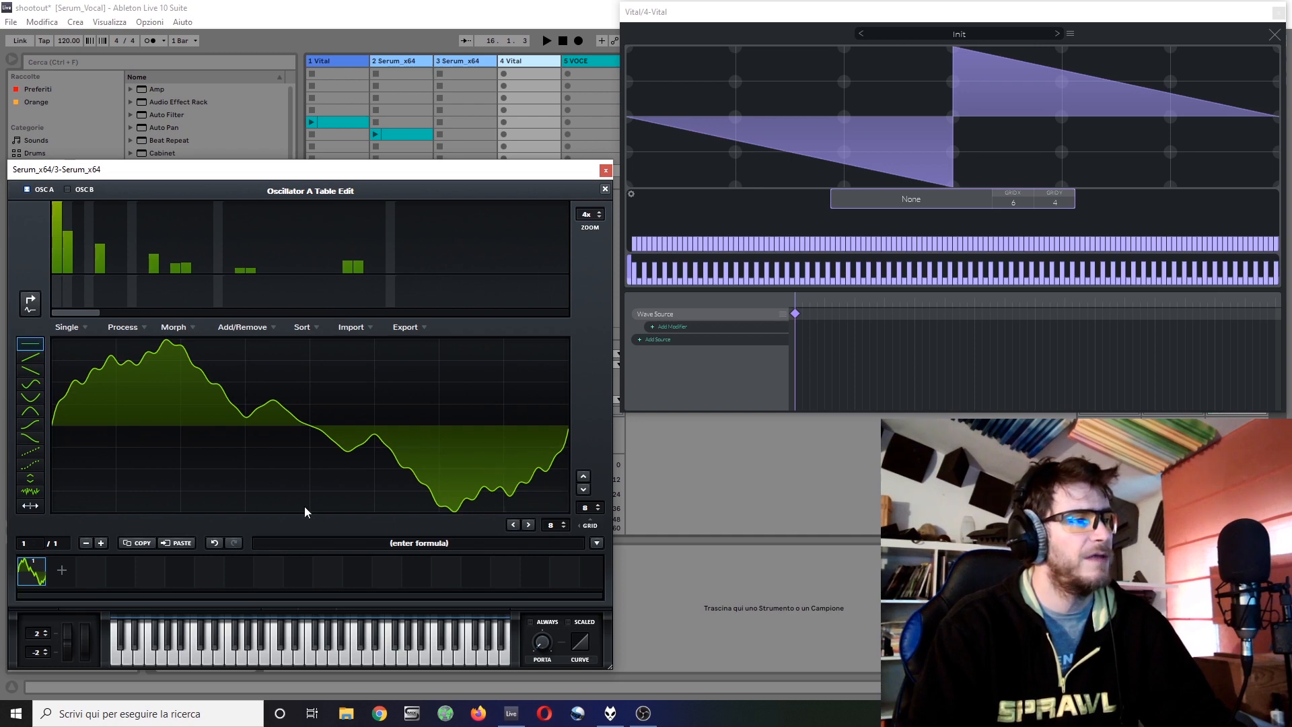
Step: Draw descending ramp segments over Serum's waveform with one stepped section, and recalculate the harmonic bins from the drawn shape
click(38, 368)
mouse_move(543, 506)
mouse_down()
mouse_move(377, 431)
mouse_move(90, 349)
mouse_up()
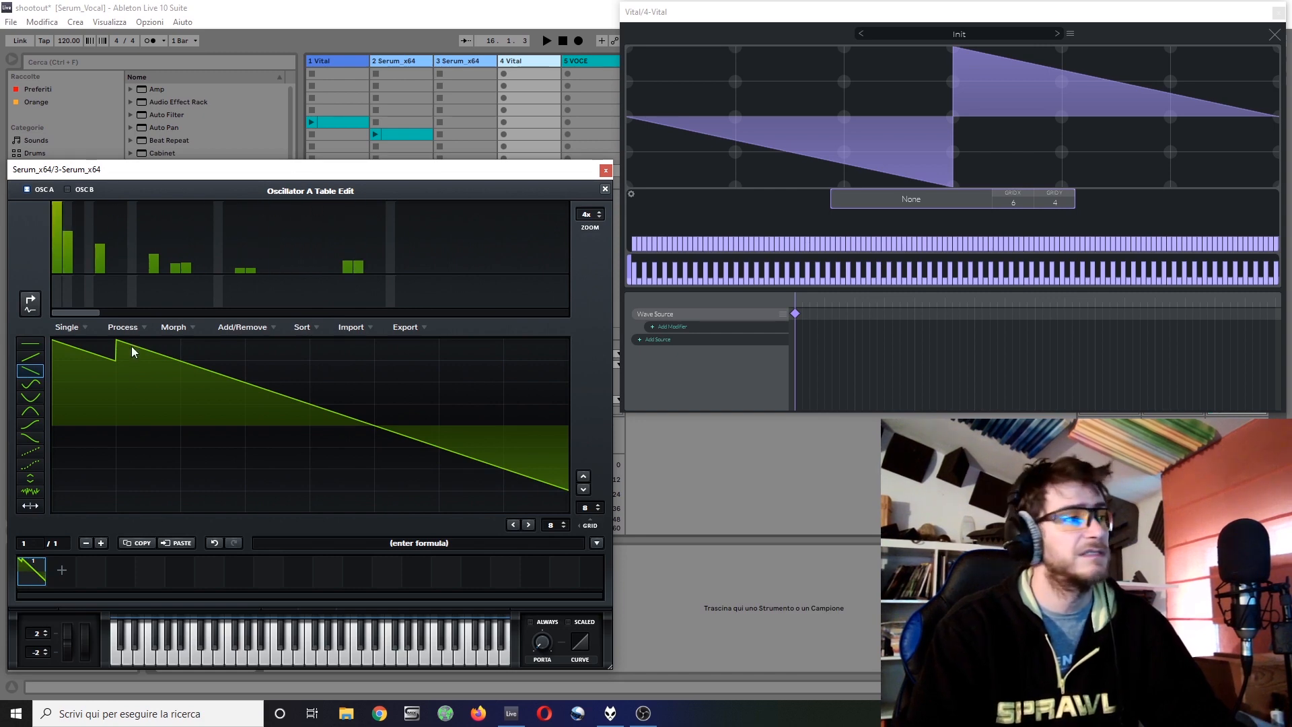
click(156, 401)
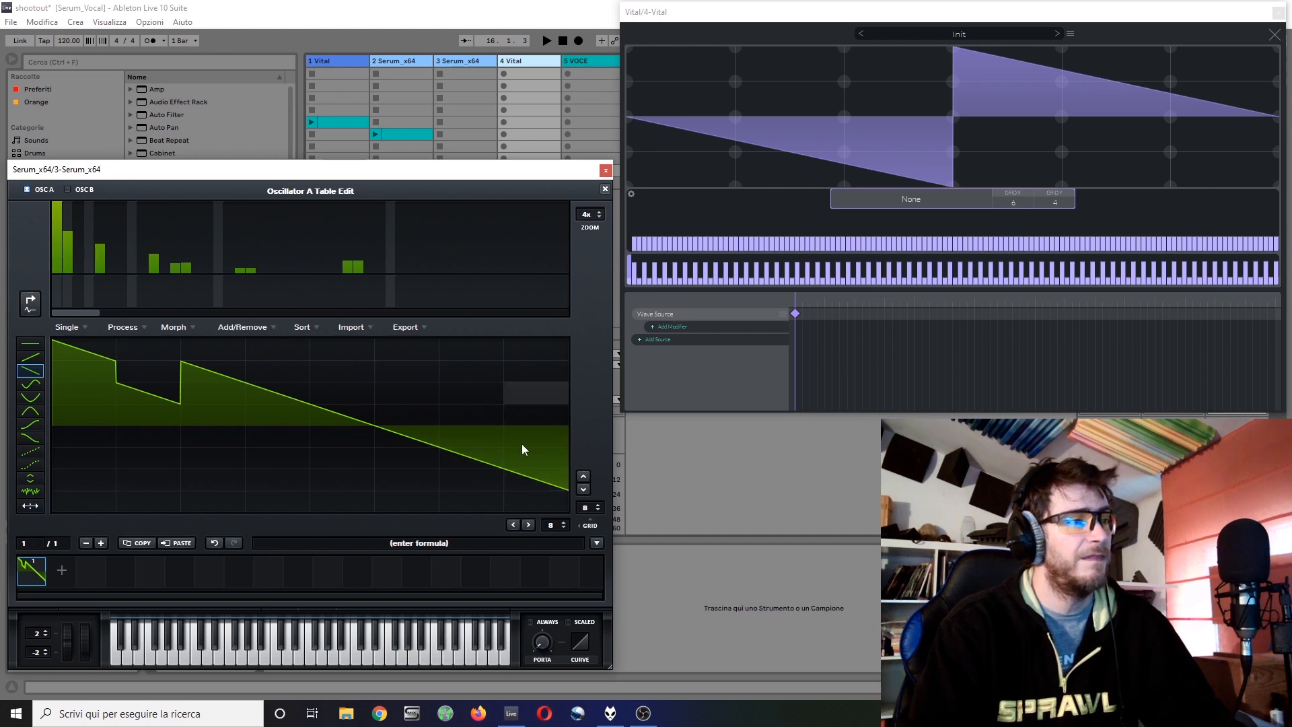
click(31, 305)
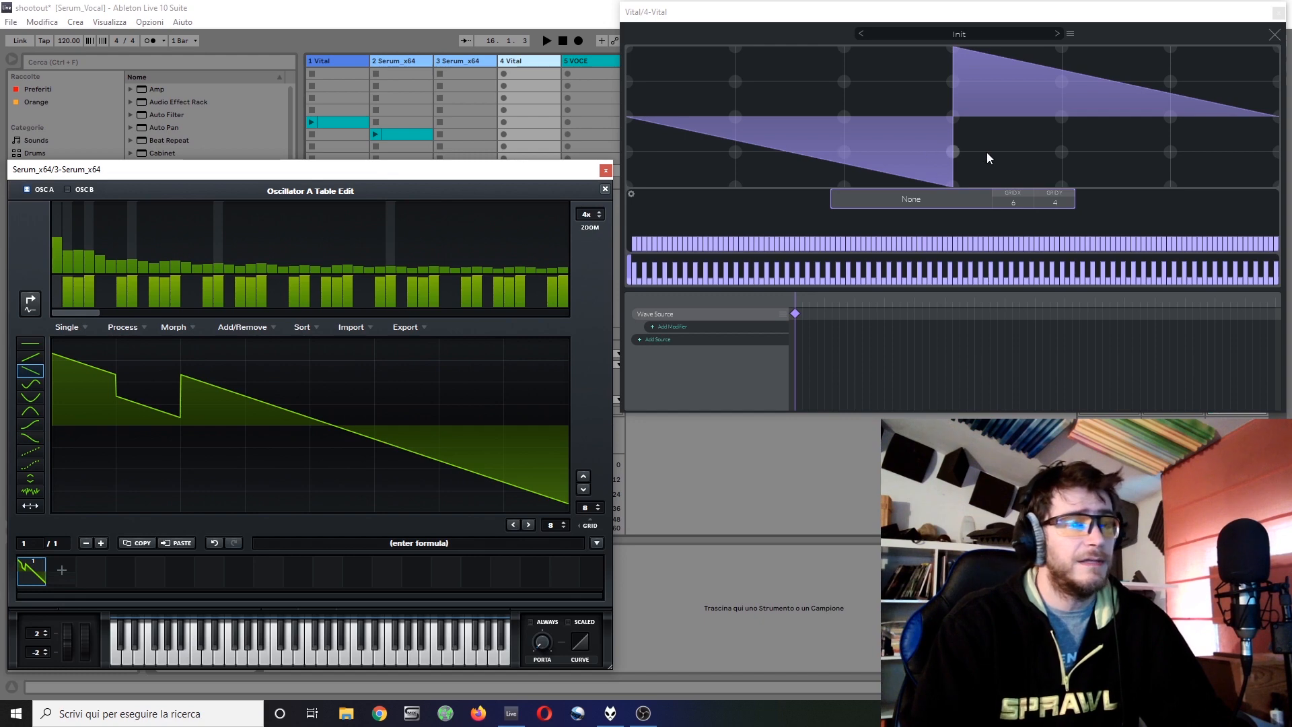
Step: Extend Serum's wavetable to four frames, raising a band of harmonics and drawing stepped ramp segments in the added frames
click(58, 573)
drag(156, 251, 255, 203)
mouse_move(280, 358)
mouse_down()
mouse_move(398, 346)
mouse_move(423, 425)
mouse_move(468, 396)
mouse_up()
click(100, 572)
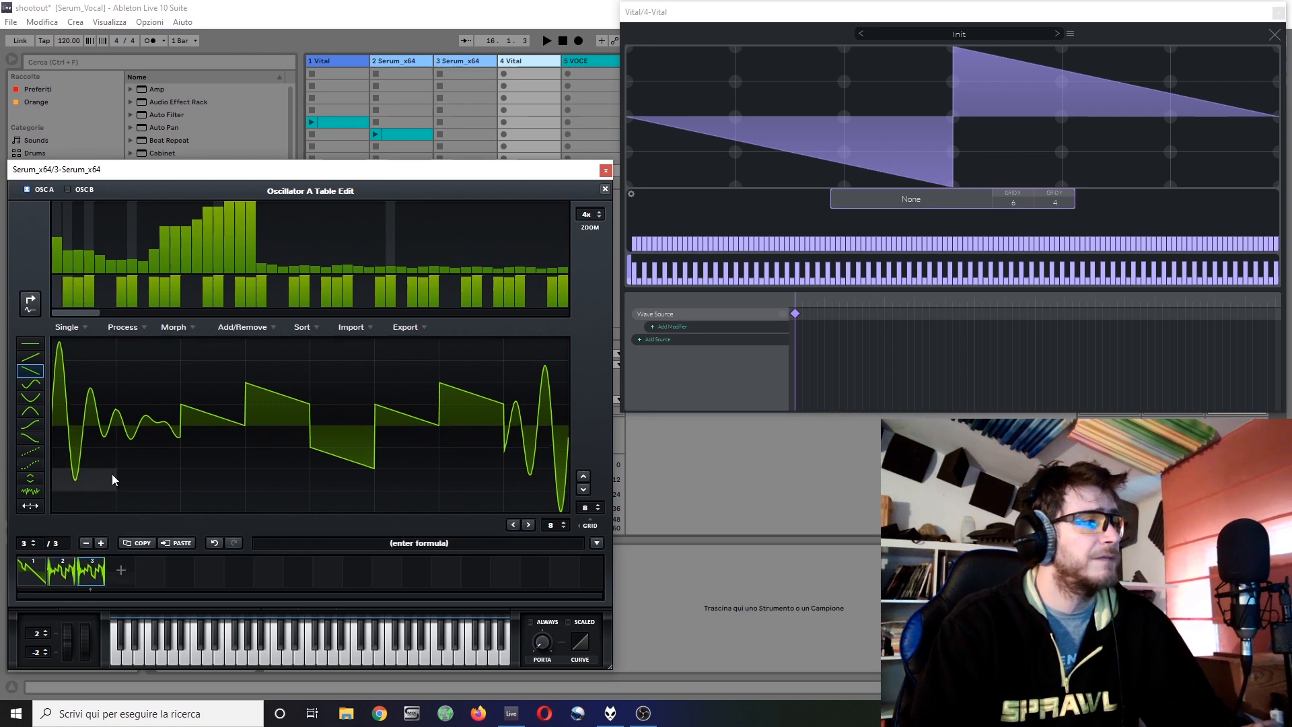
drag(113, 475, 129, 450)
click(124, 572)
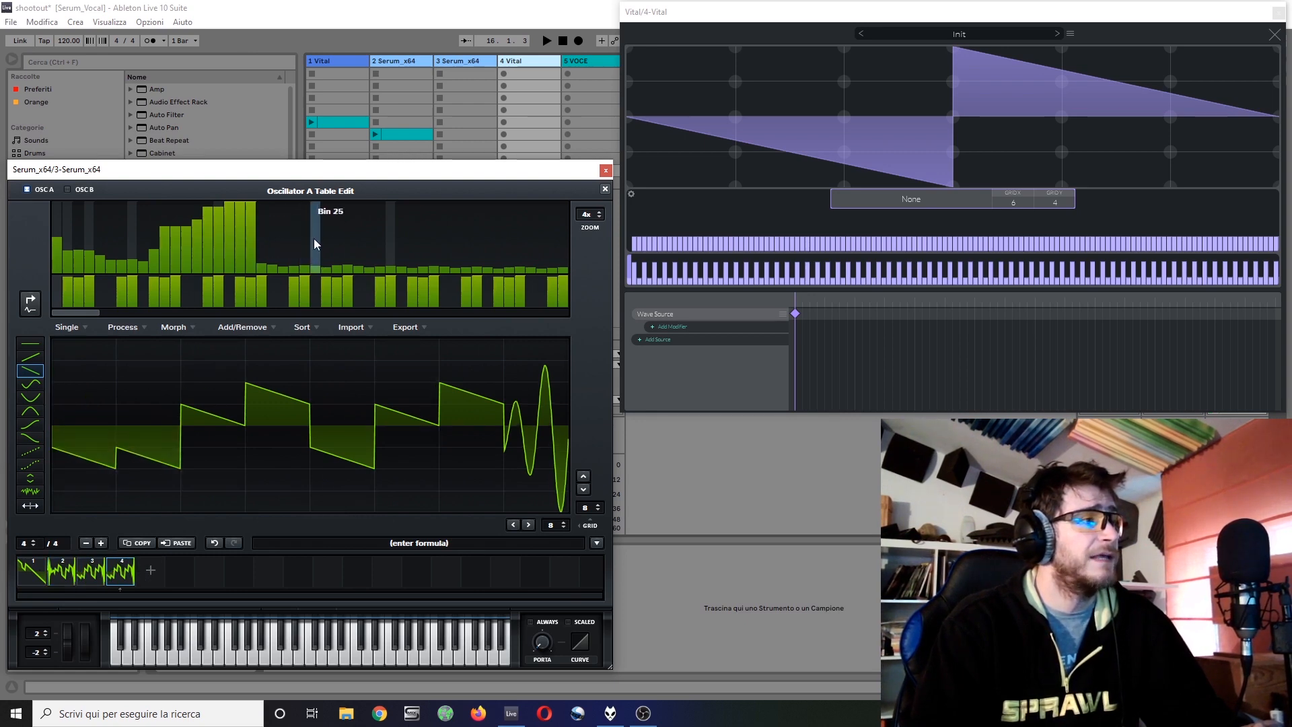
Step: Raise several higher harmonic bins in the fourth frame, view the morph options and close Serum's table editor
drag(314, 237, 337, 223)
click(424, 253)
drag(520, 212, 509, 212)
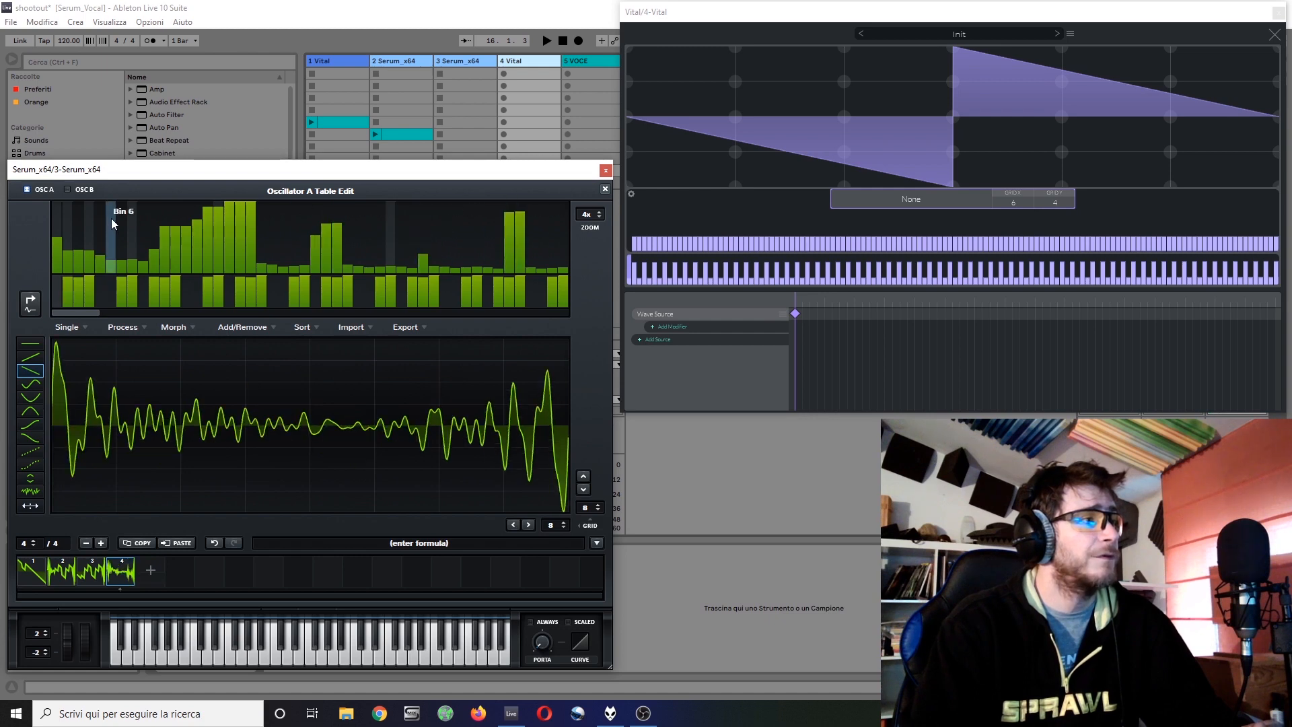
click(184, 328)
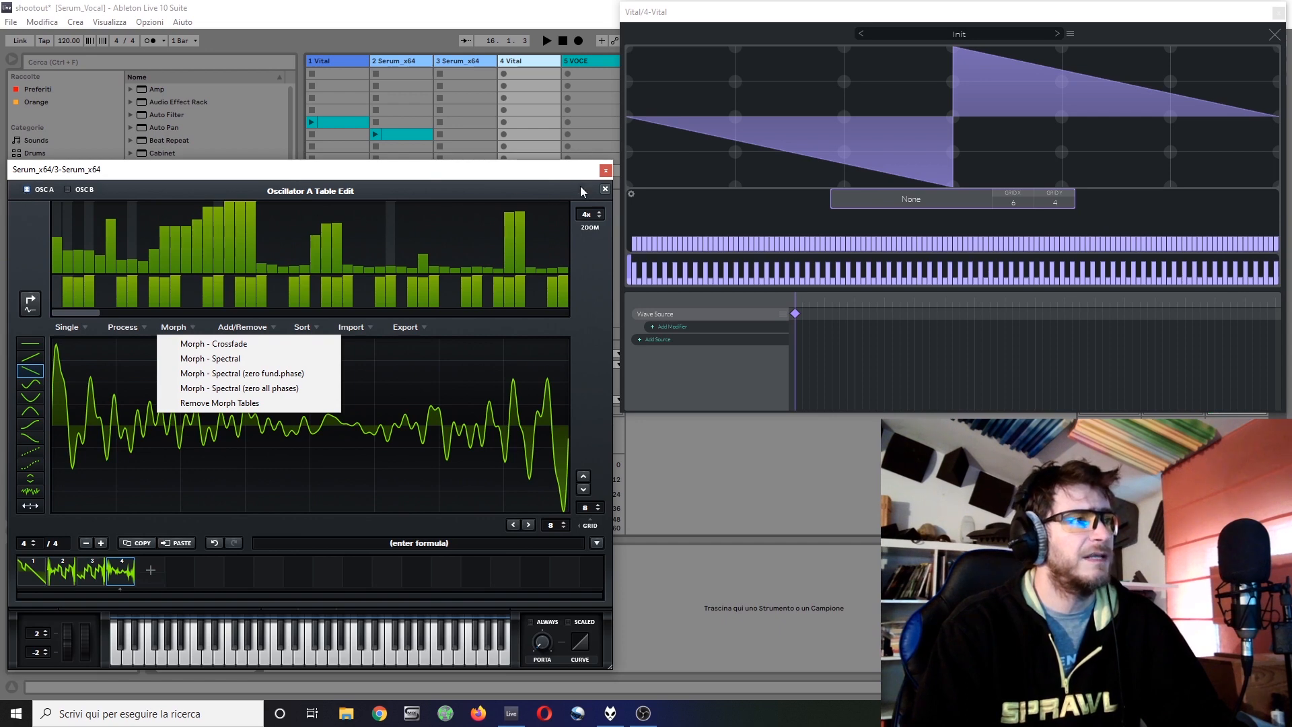
click(606, 187)
click(607, 187)
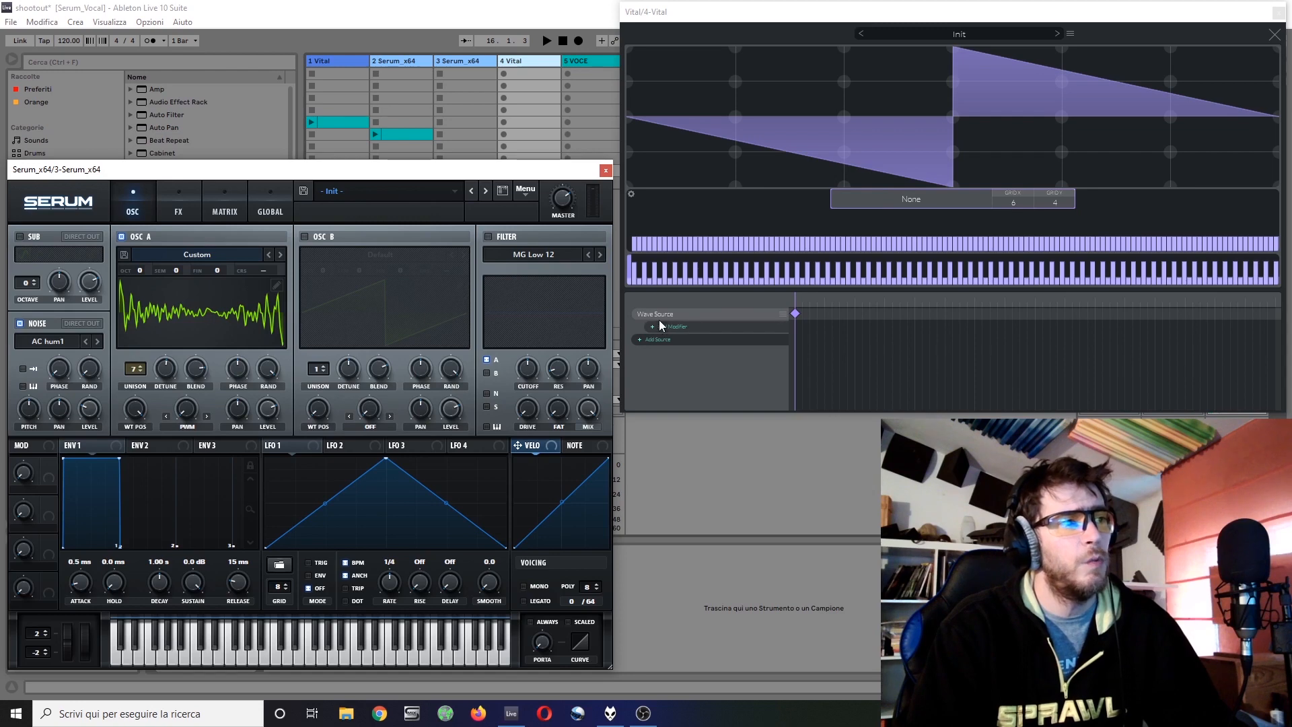
Step: Draw a rising ramp over the first third of Vital's waveform and set both Grid X and Grid Y to 0
click(632, 179)
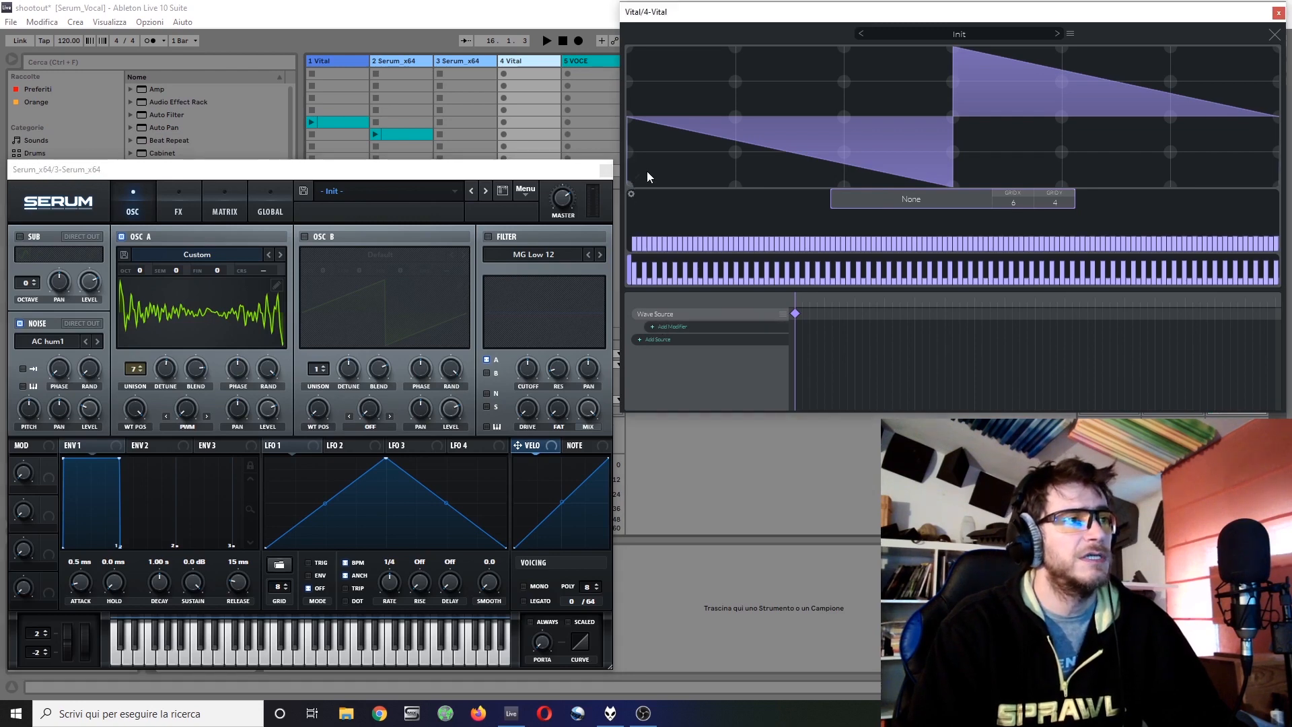
drag(733, 146, 857, 115)
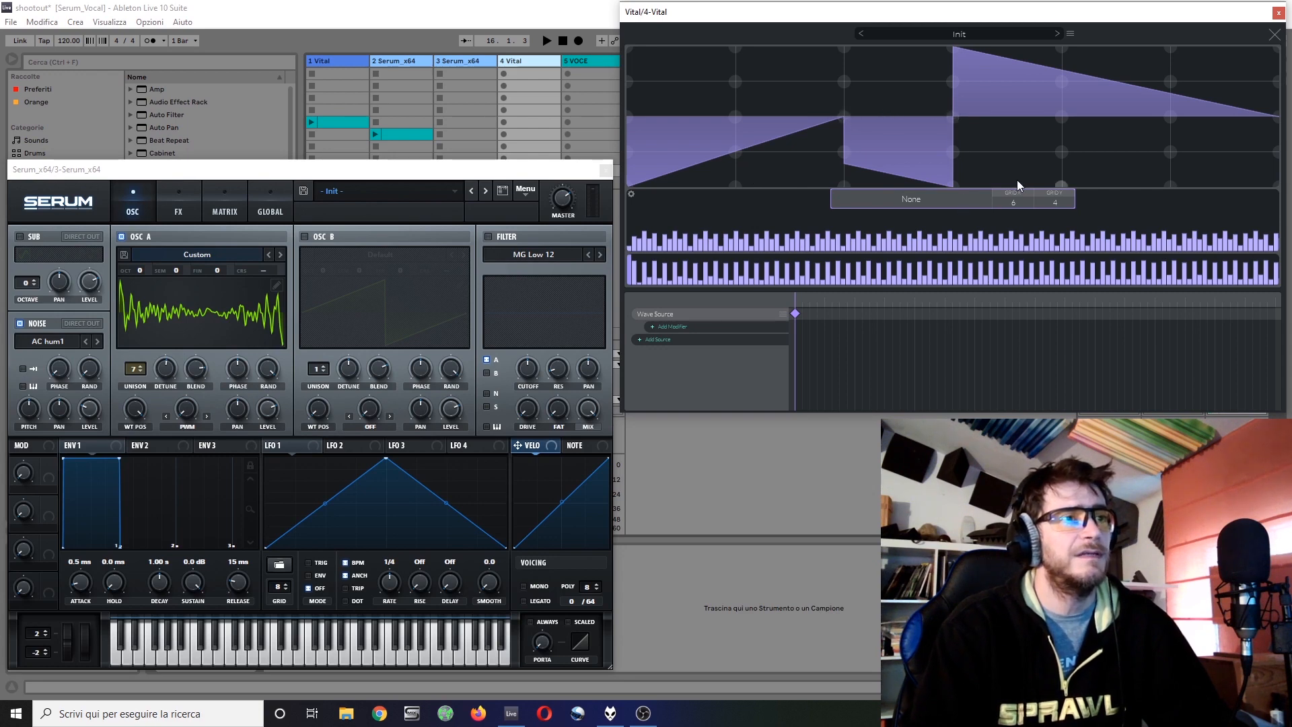
scroll(1050, 197, down, 4)
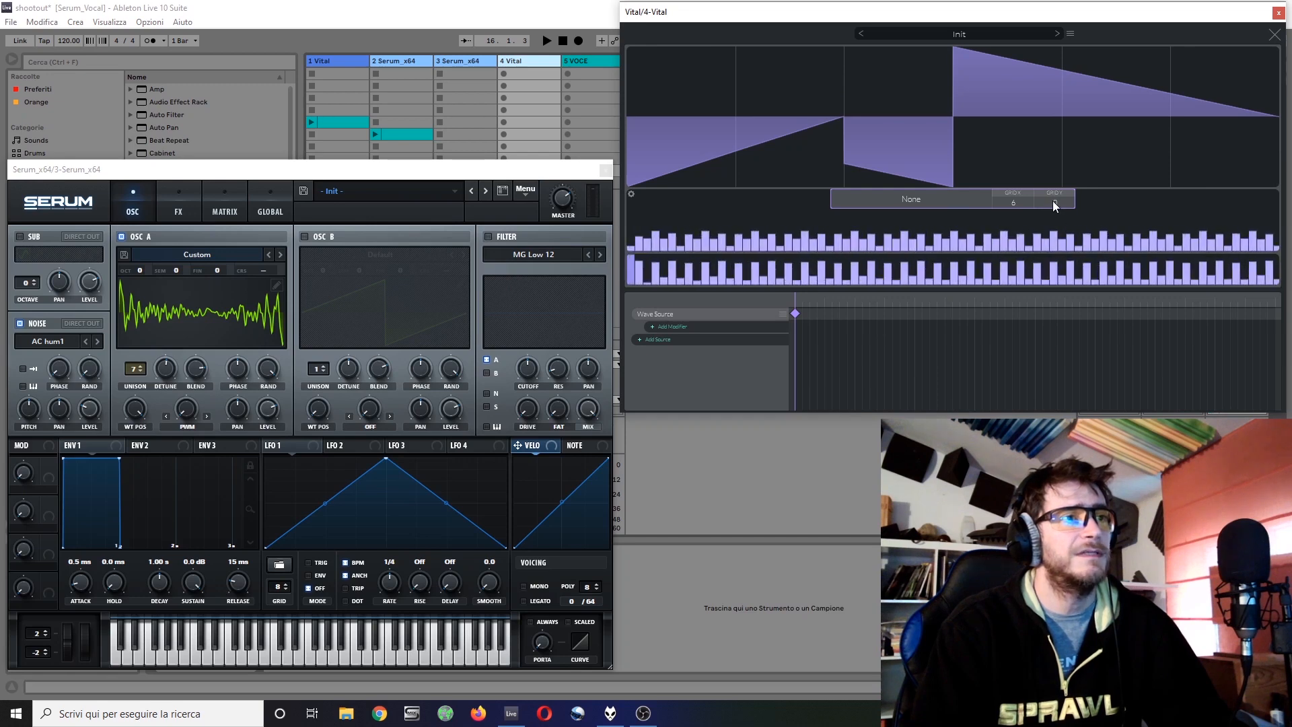
scroll(1017, 202, down, 5)
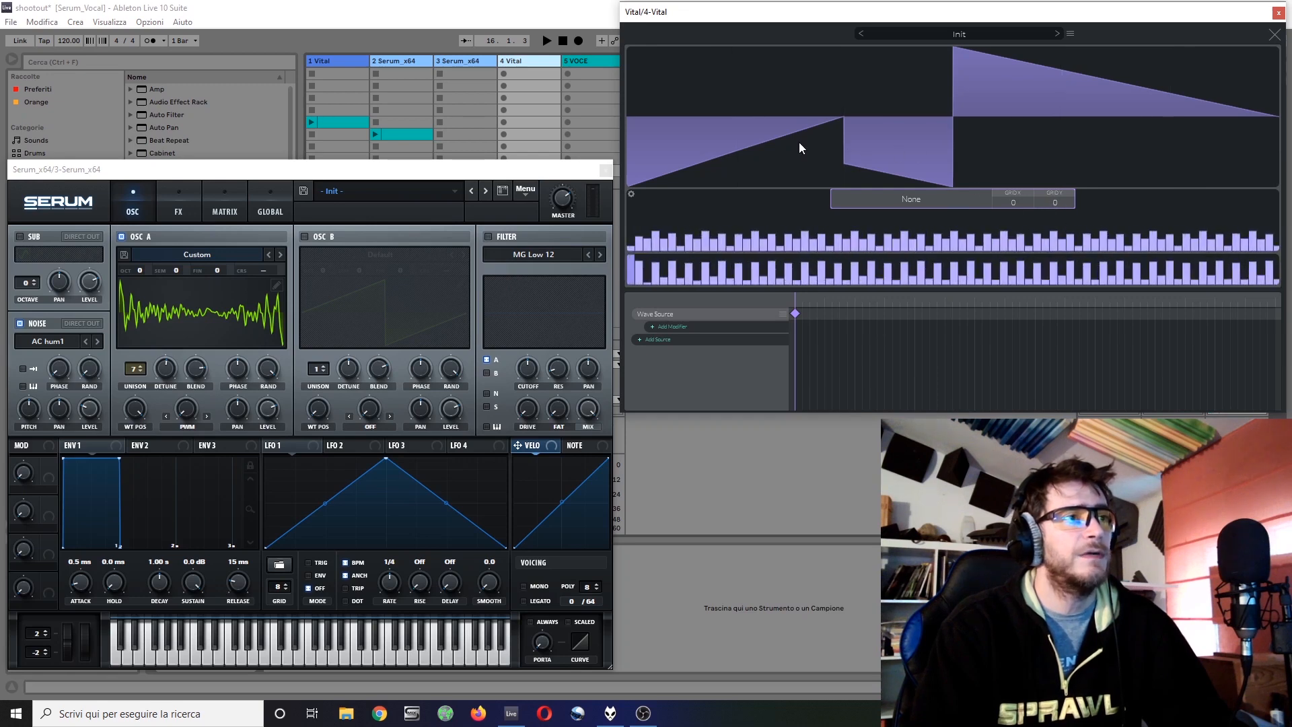
Step: Draw freehand notches into both halves of Vital's waveform and raise several groups of its harmonic bars
mouse_move(799, 140)
mouse_down()
mouse_move(784, 128)
mouse_move(789, 140)
mouse_move(825, 119)
mouse_move(915, 175)
mouse_up()
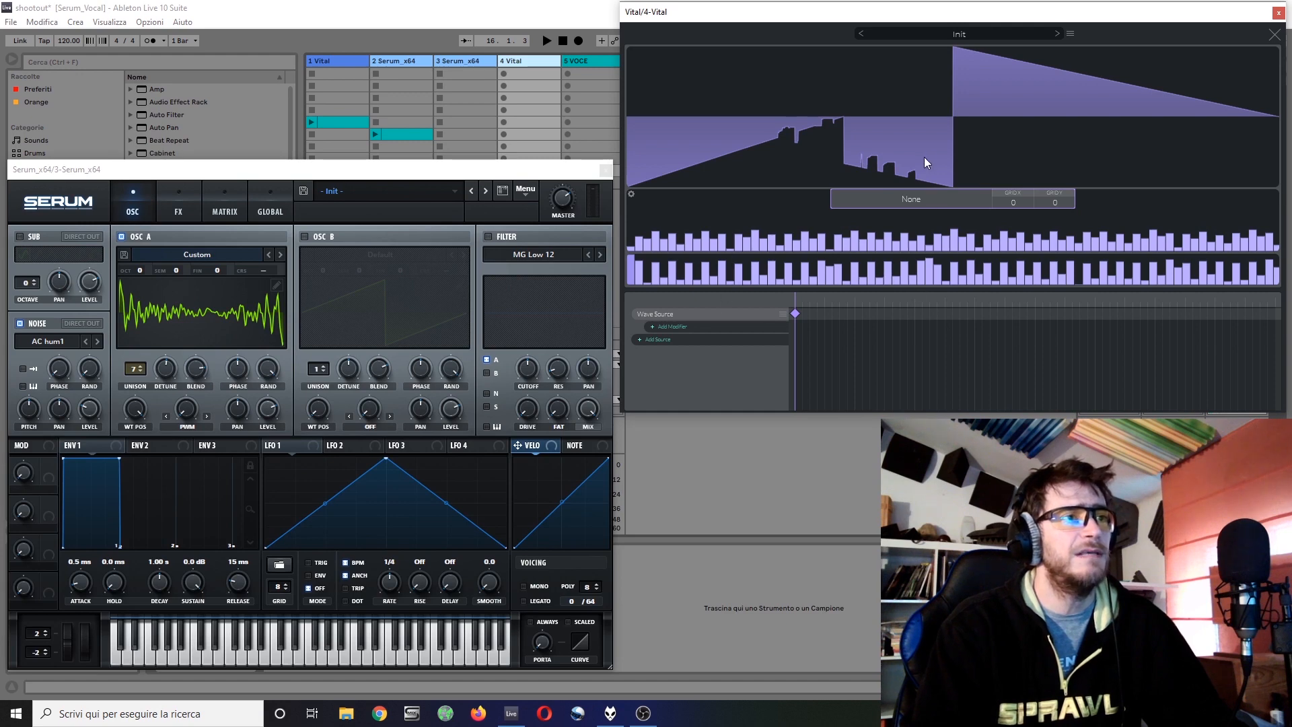
click(1012, 84)
click(1032, 87)
click(1052, 89)
click(1082, 98)
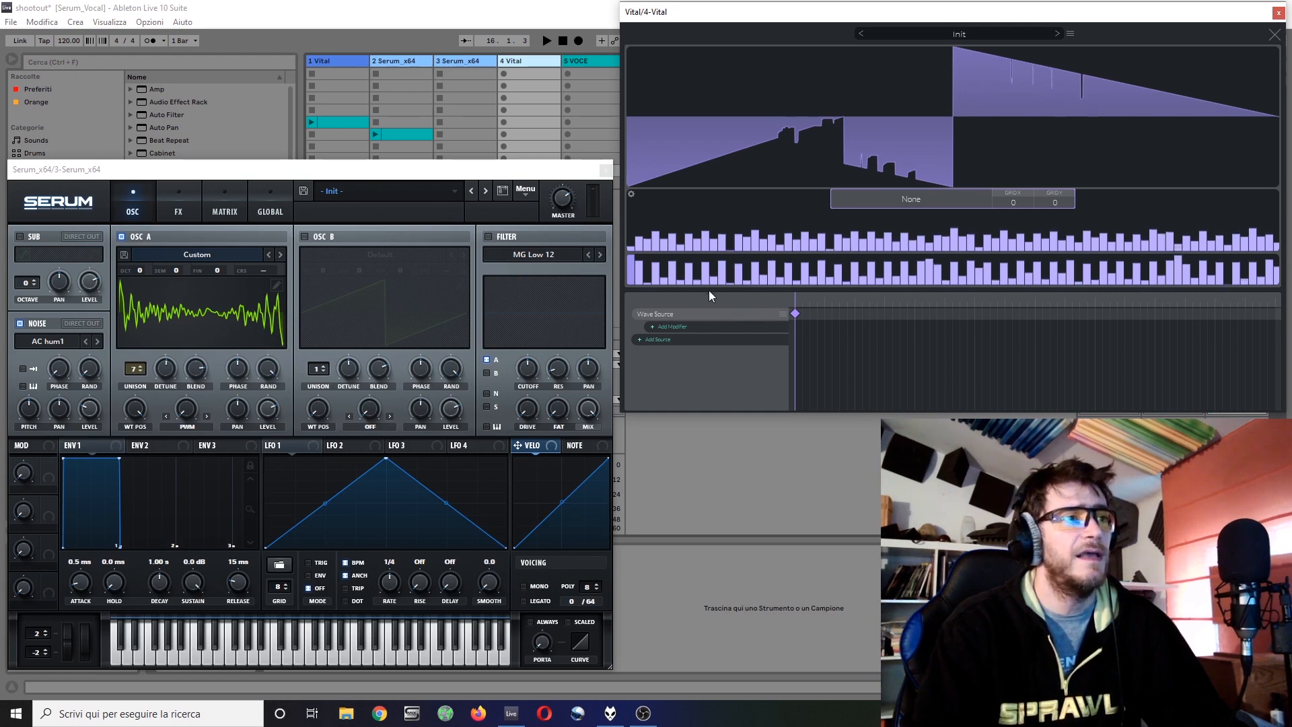
drag(645, 224, 939, 222)
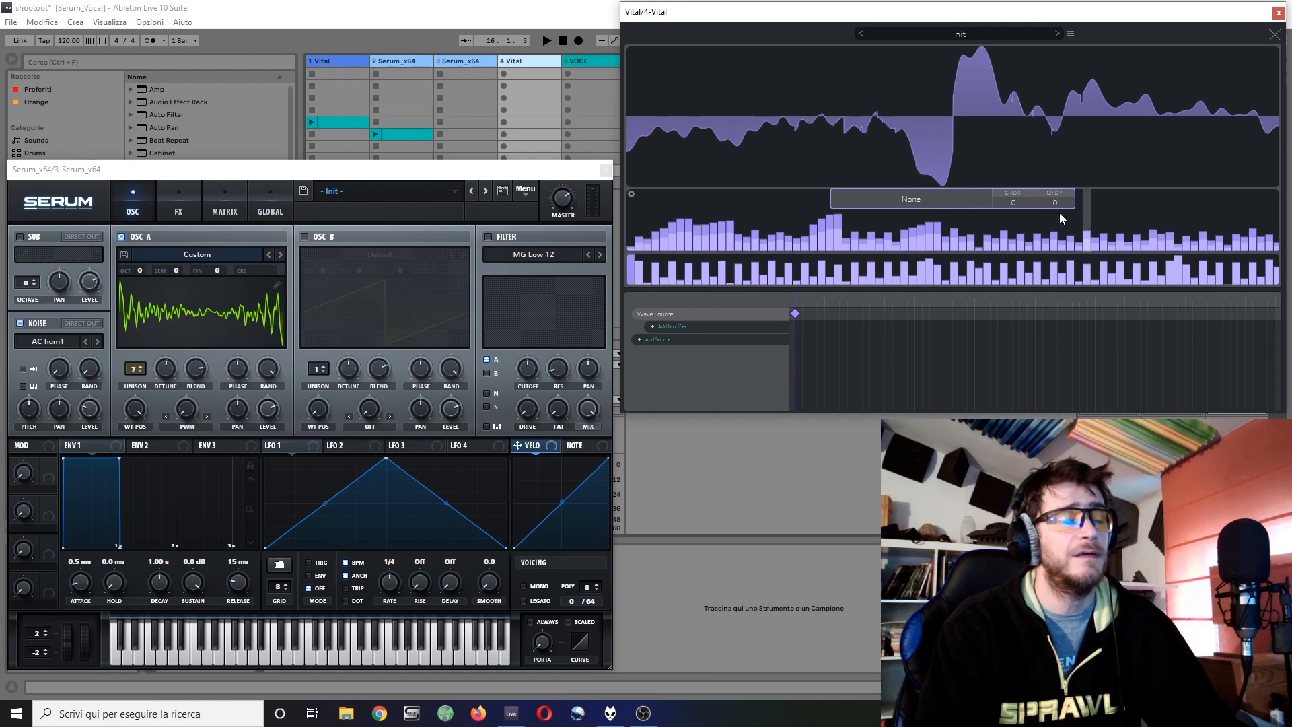
drag(1059, 233, 1097, 222)
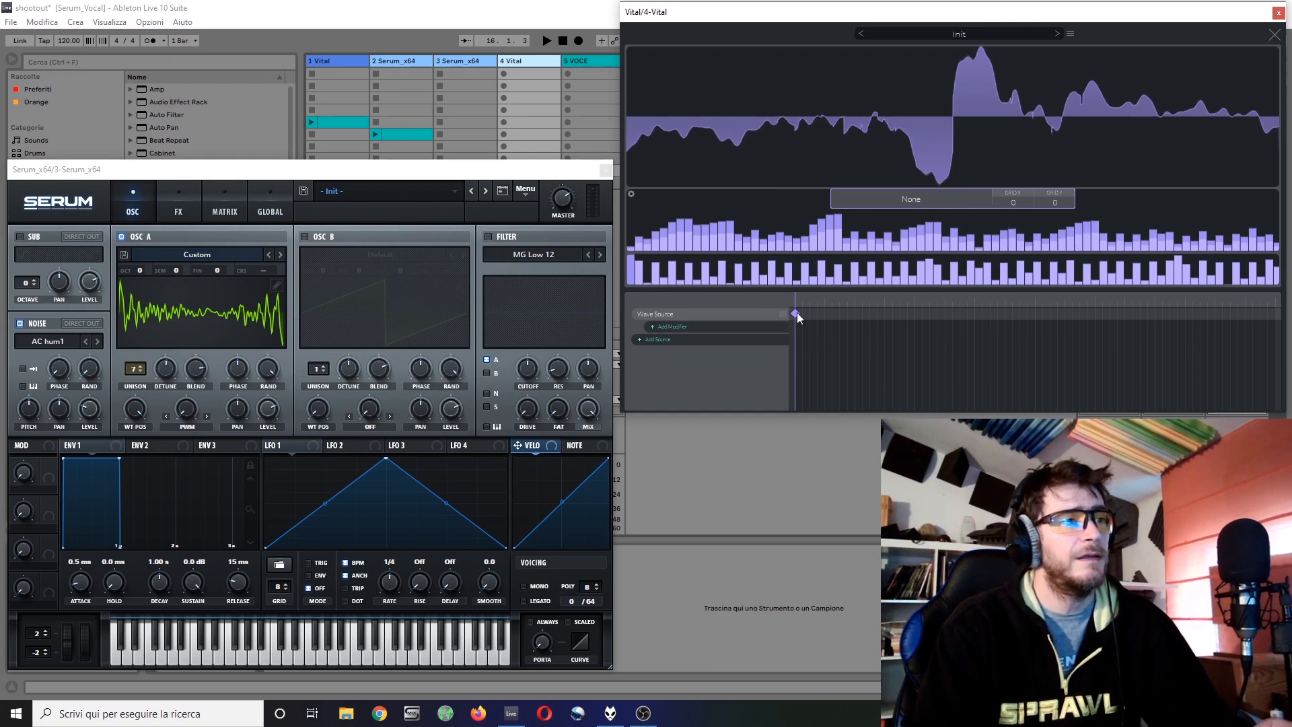
Step: Create a second Wave Source keyframe at the end of Vital's timeline and redraw the middle of its waveform freehand
click(969, 311)
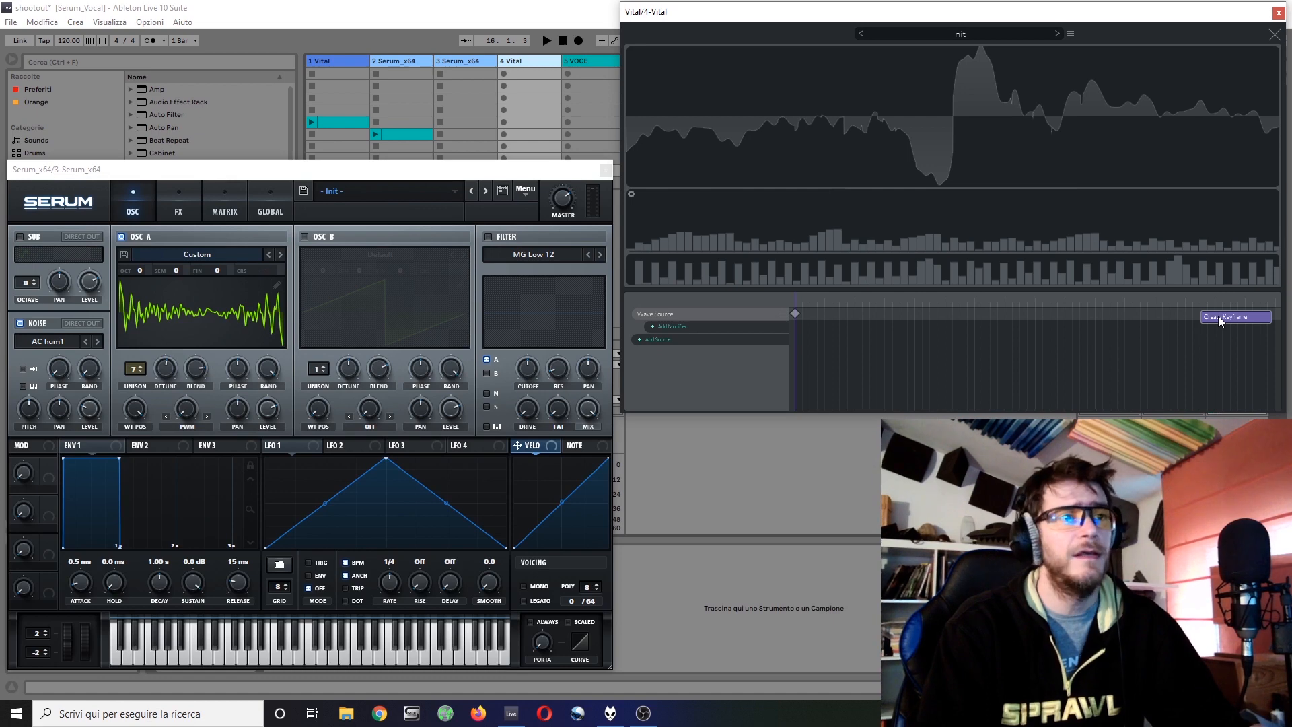
click(1218, 317)
drag(1271, 314, 1276, 313)
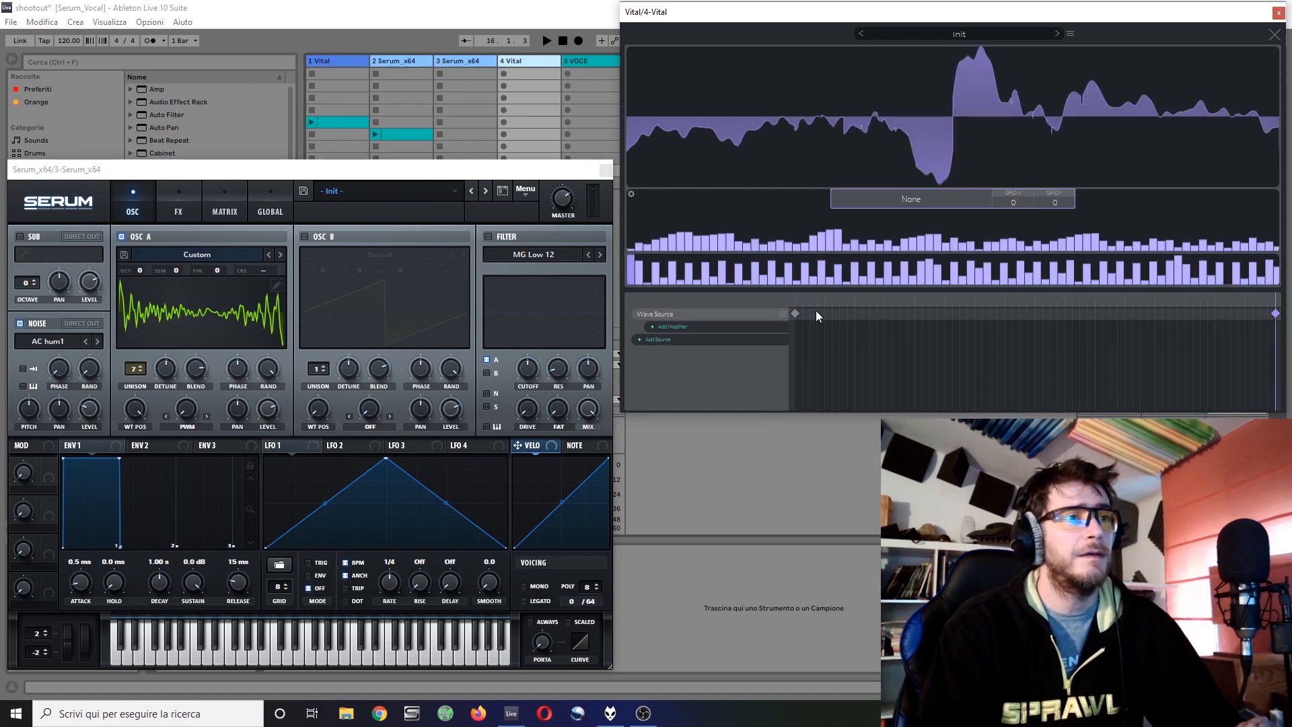
mouse_move(858, 142)
mouse_down()
mouse_move(1012, 84)
mouse_move(1124, 121)
mouse_up()
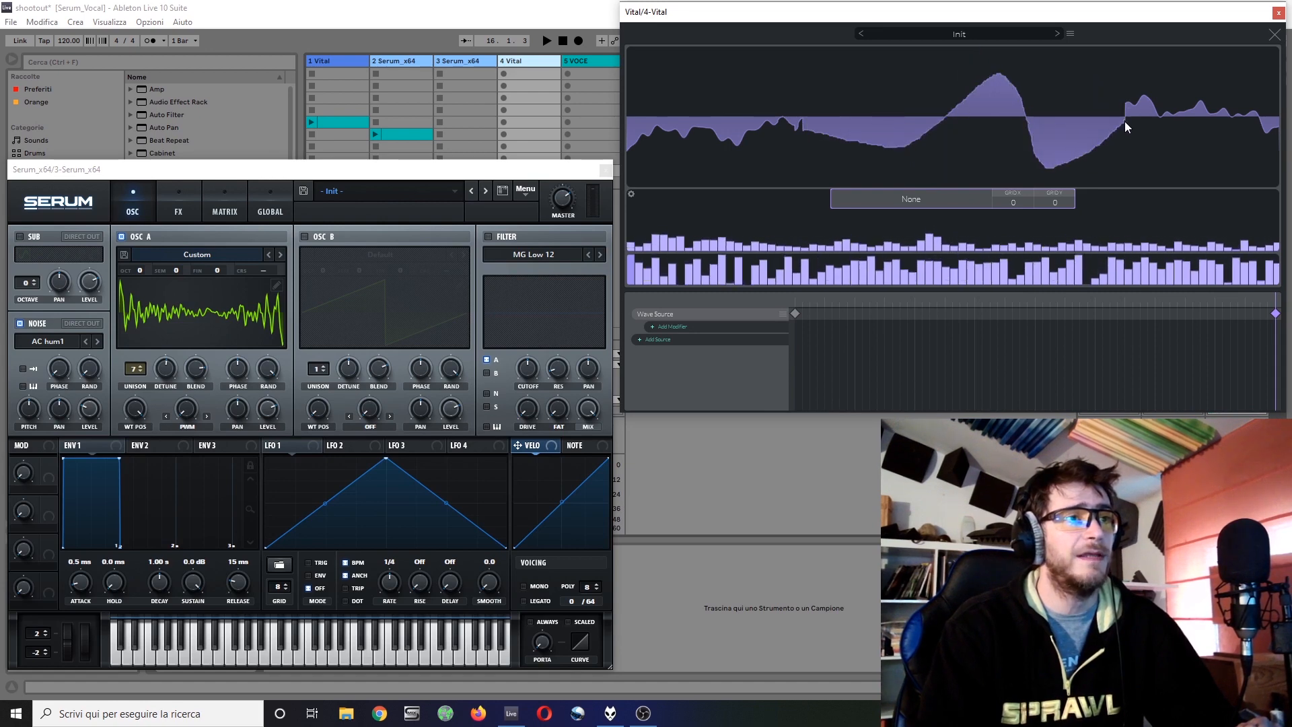
Step: Raise two groups of mid-range harmonic bars in the second Wave Source keyframe and view the keyframe blend options
drag(955, 209, 921, 220)
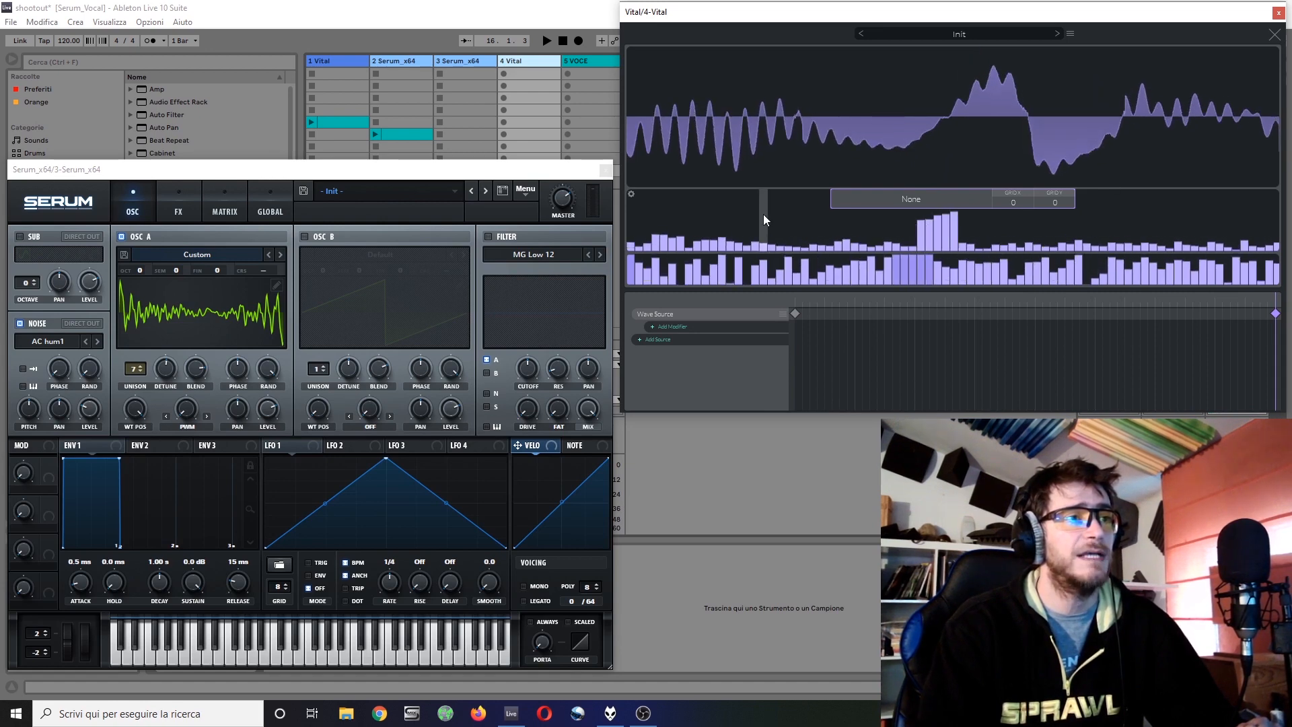
drag(764, 215, 813, 245)
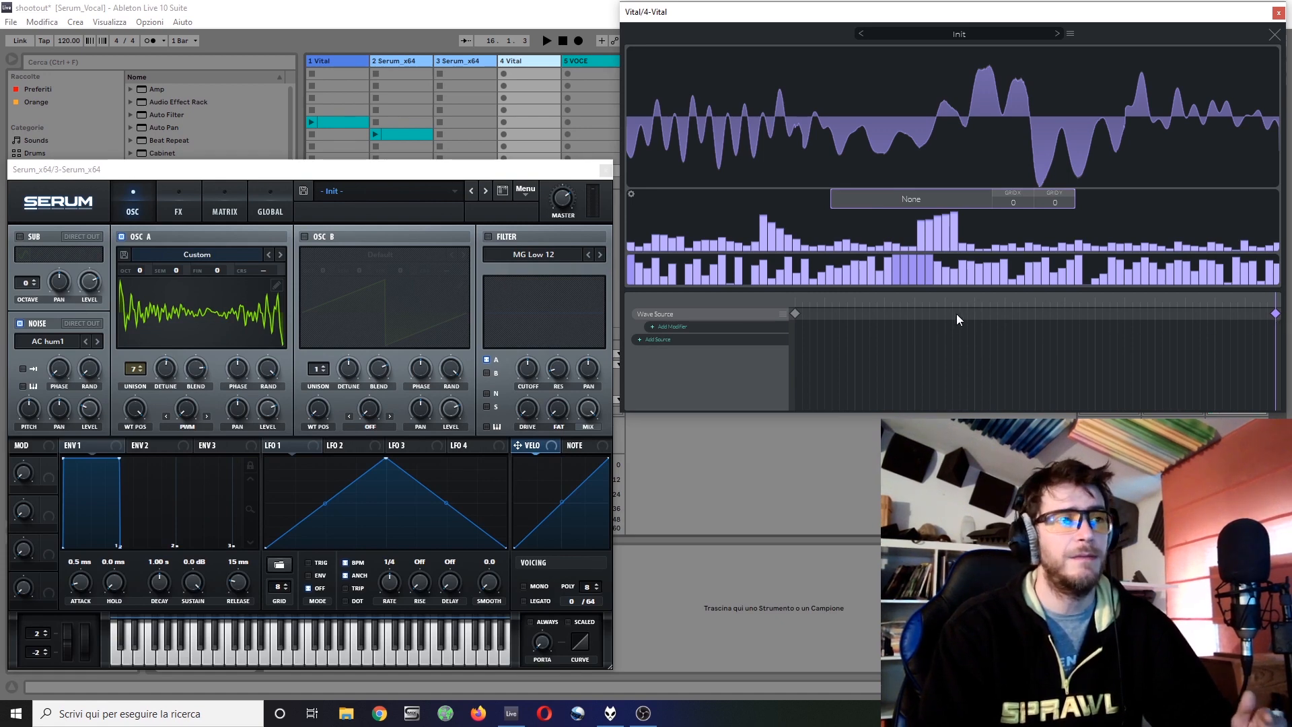
click(918, 199)
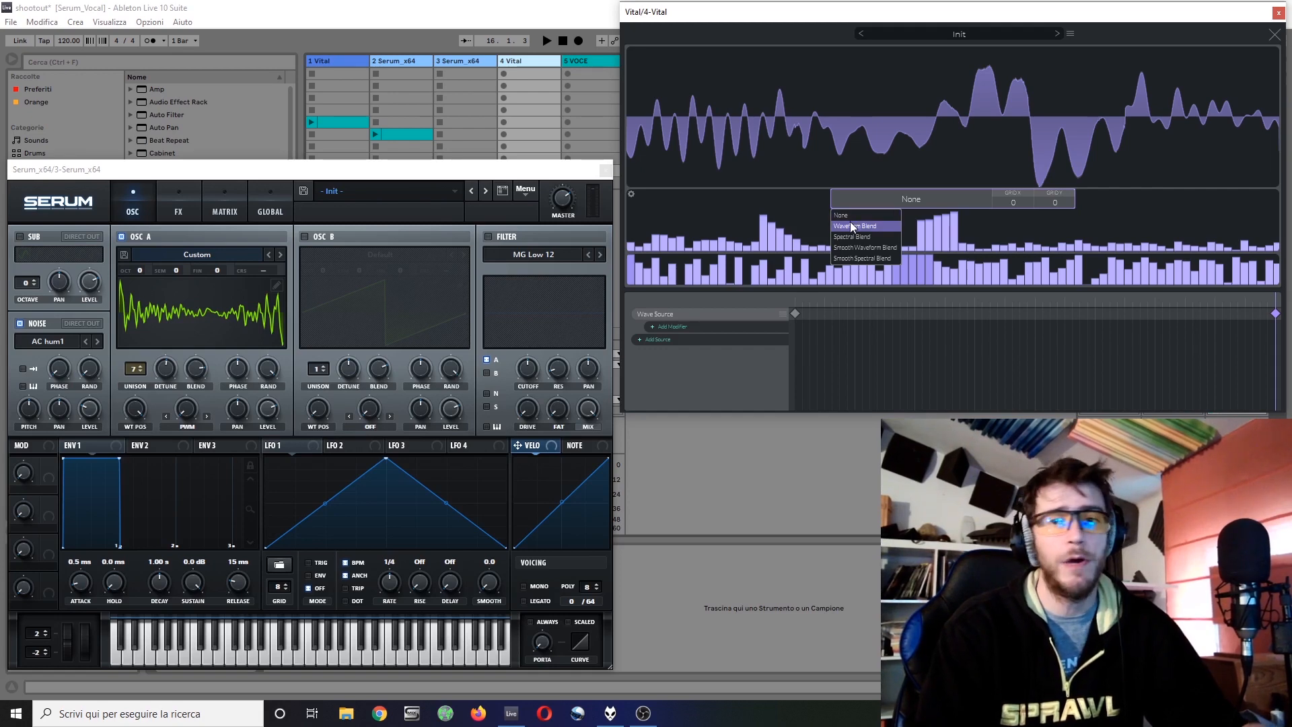
click(692, 220)
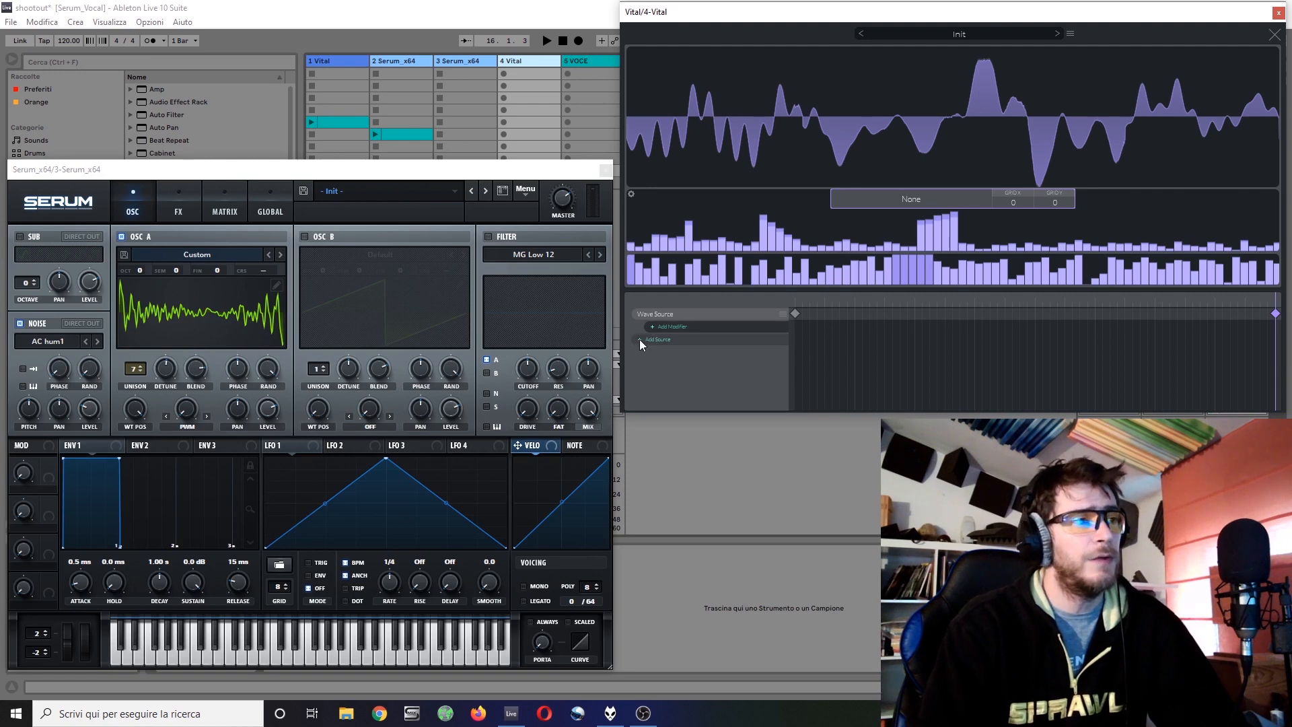
Step: Add a Wave Warp modifier to the Wave Source and set its X power to 1.8 and Y power to -6.8
click(653, 327)
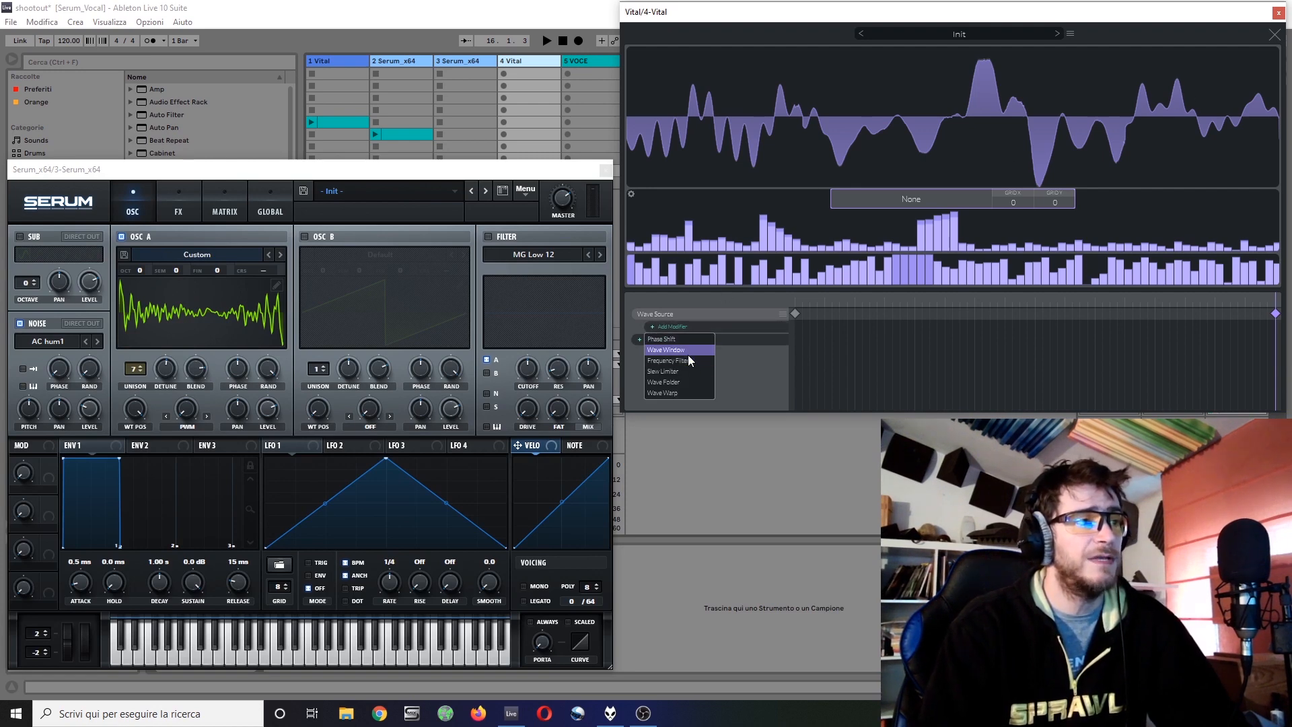
click(664, 394)
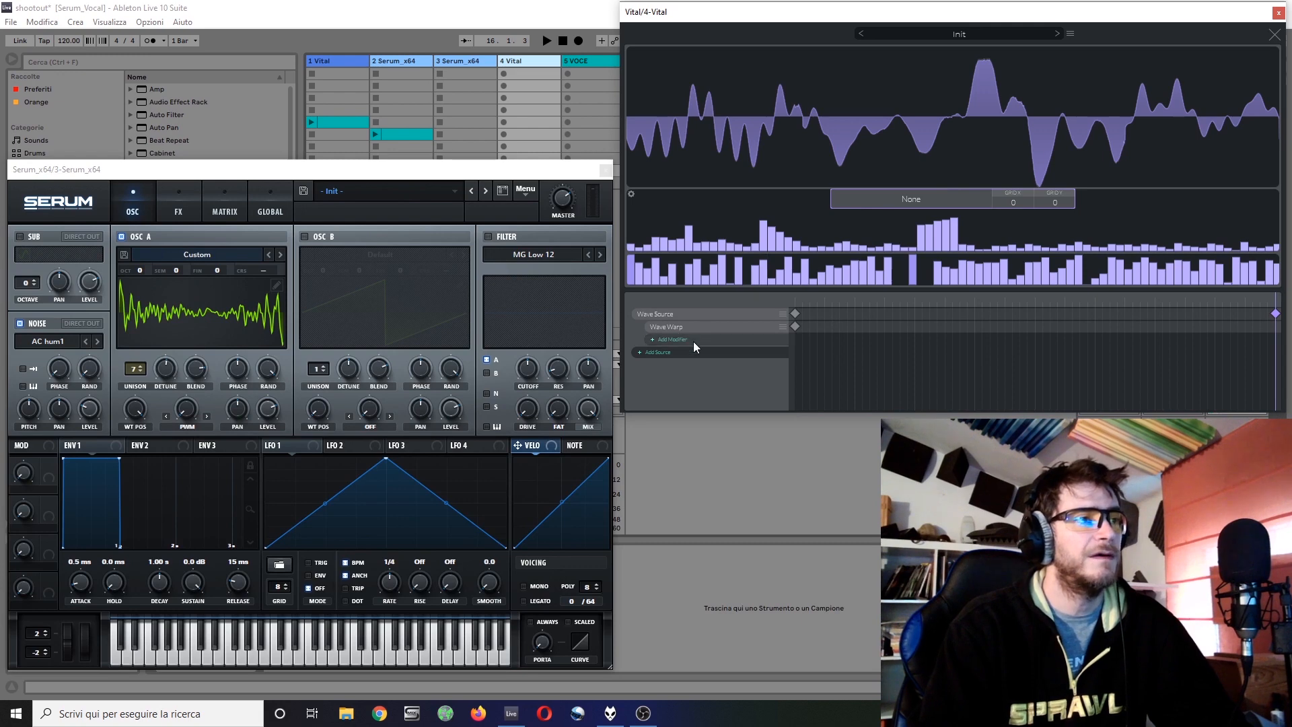
click(795, 327)
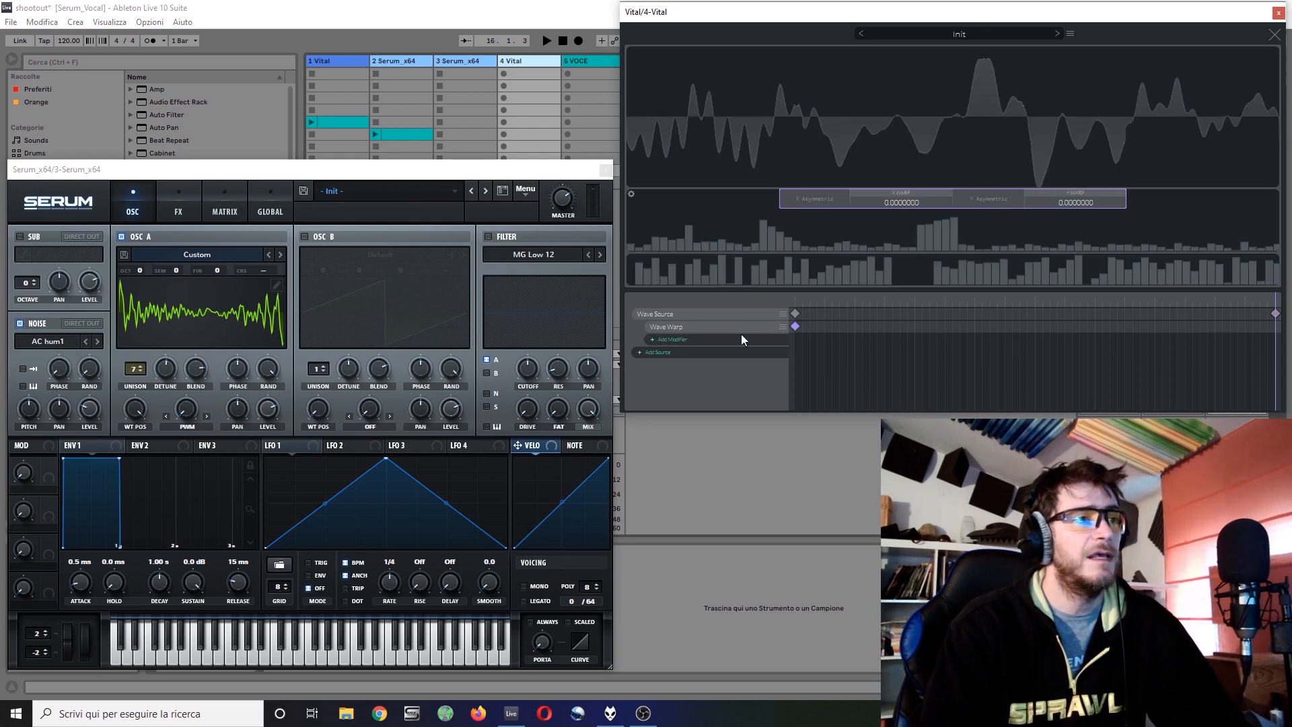
mouse_move(906, 204)
mouse_down()
mouse_move(905, 158)
mouse_move(923, 204)
mouse_up()
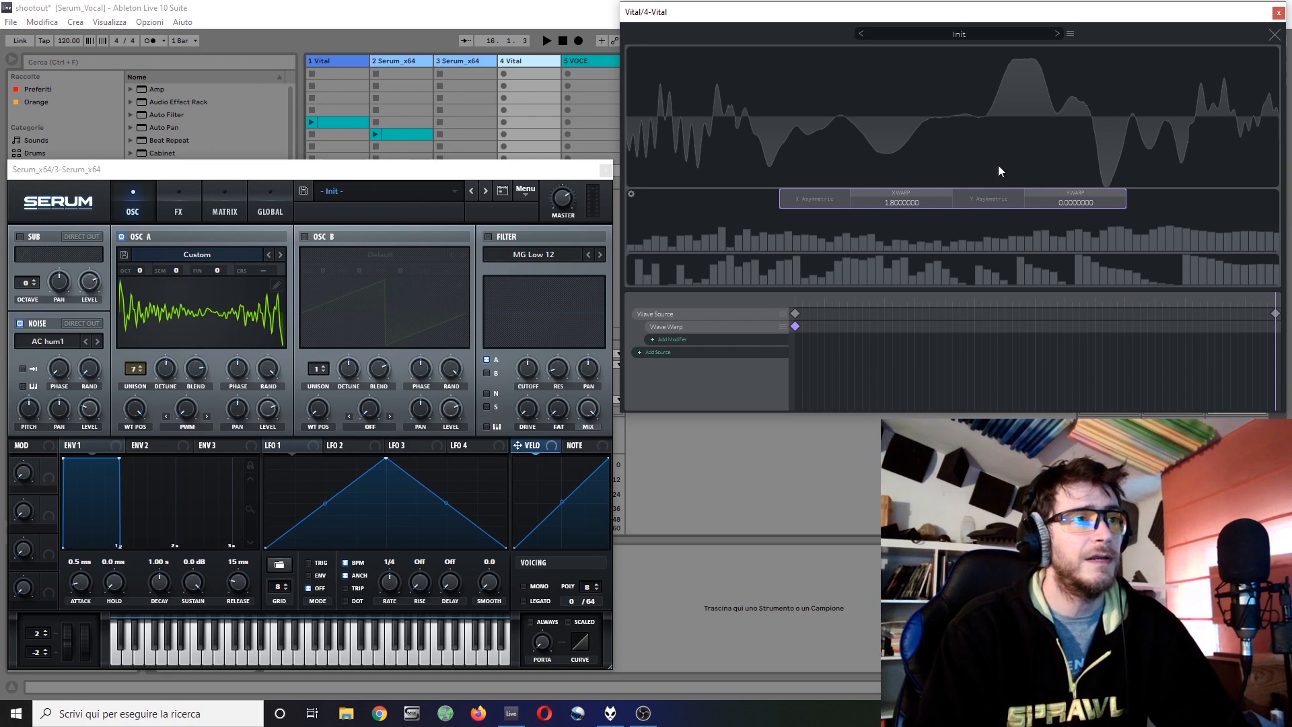
drag(1076, 204, 1081, 234)
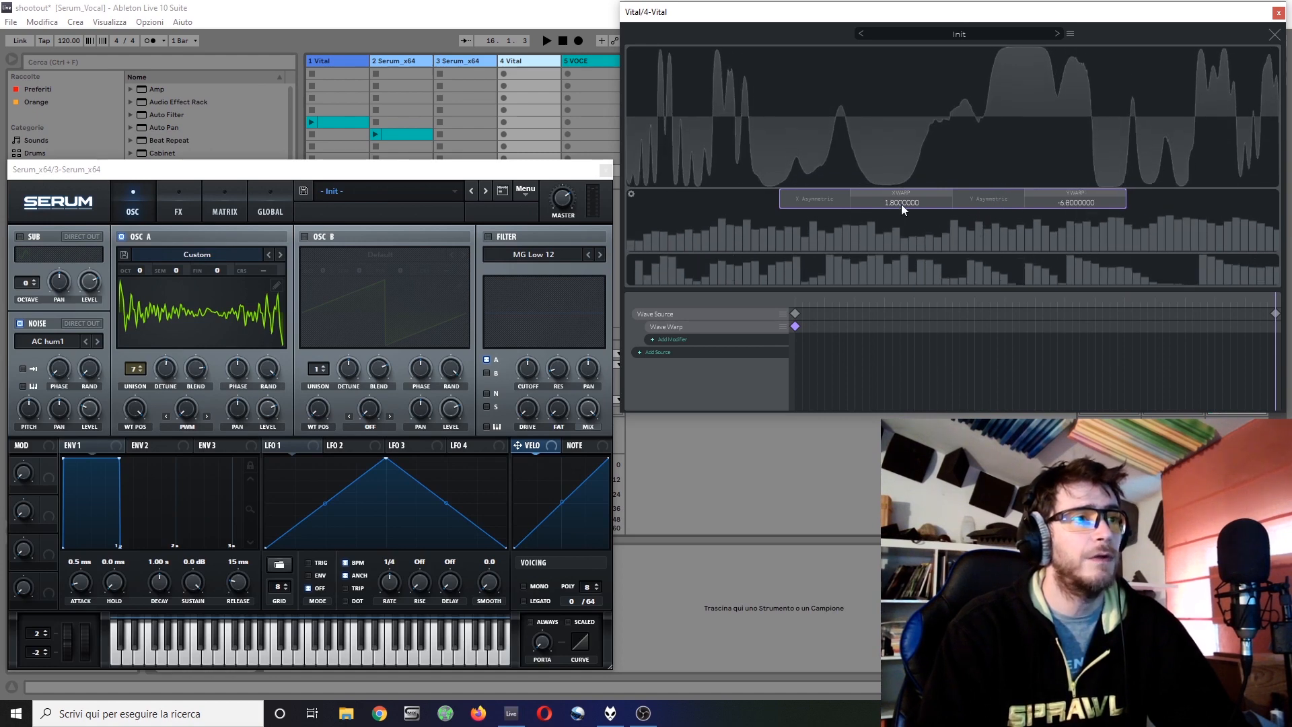
Step: Set the Wave Warp's X power to -1.2, enable asymmetric for both axes, and set the Y power to 1.4
drag(901, 204, 898, 214)
click(828, 197)
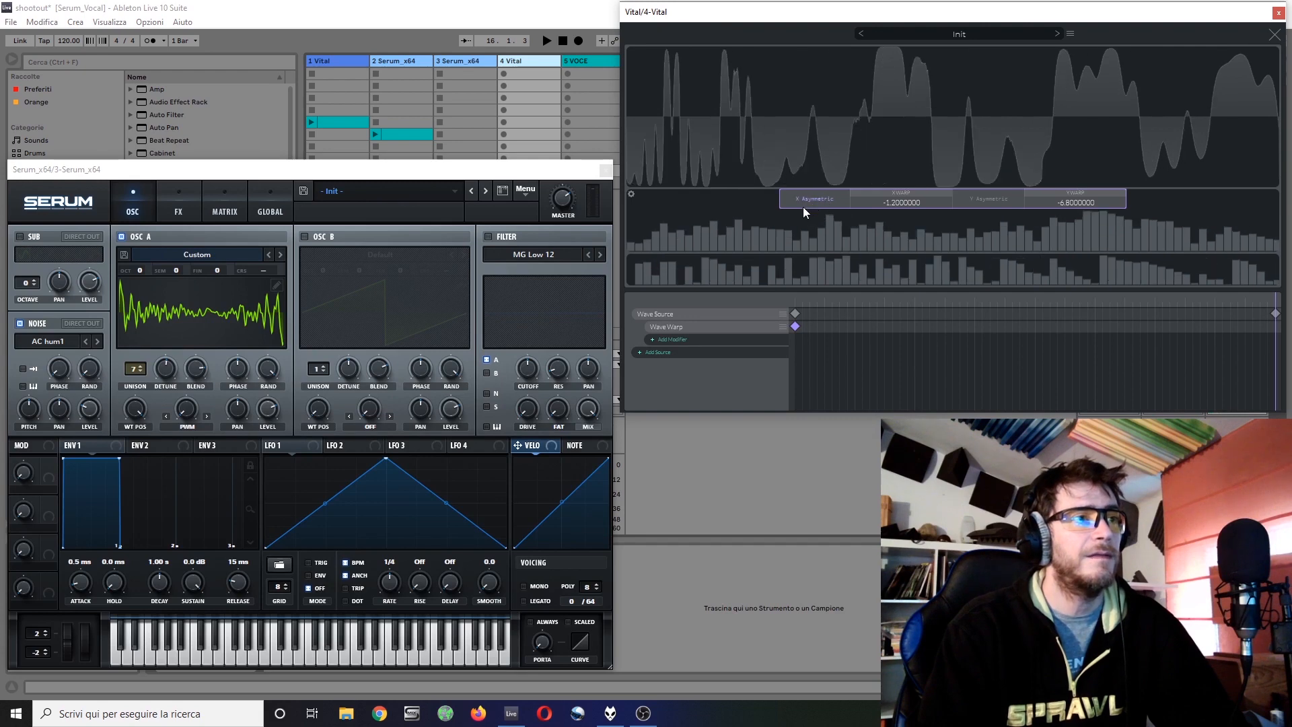
click(963, 199)
drag(1070, 205, 1069, 172)
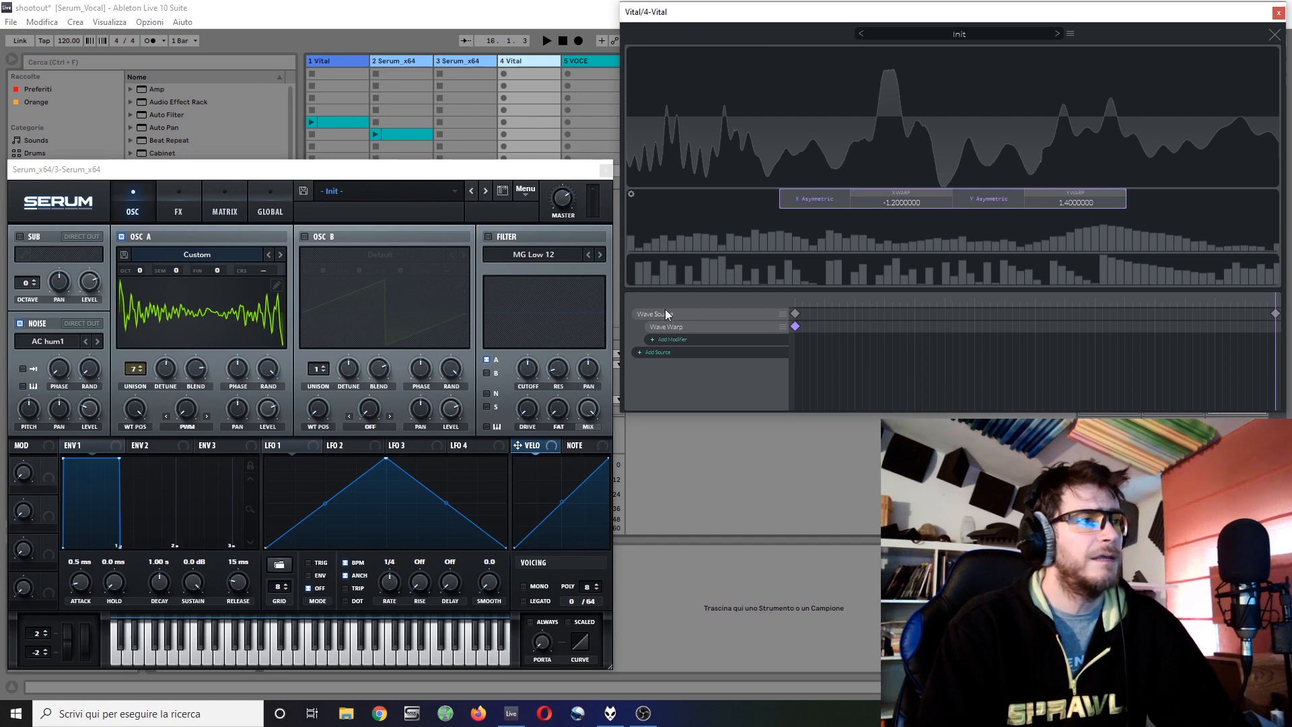
Step: In the first Wave Source keyframe, raise the lowest harmonics and draw rising ramps with Grid X at 7 and Grid Y at 3
click(795, 314)
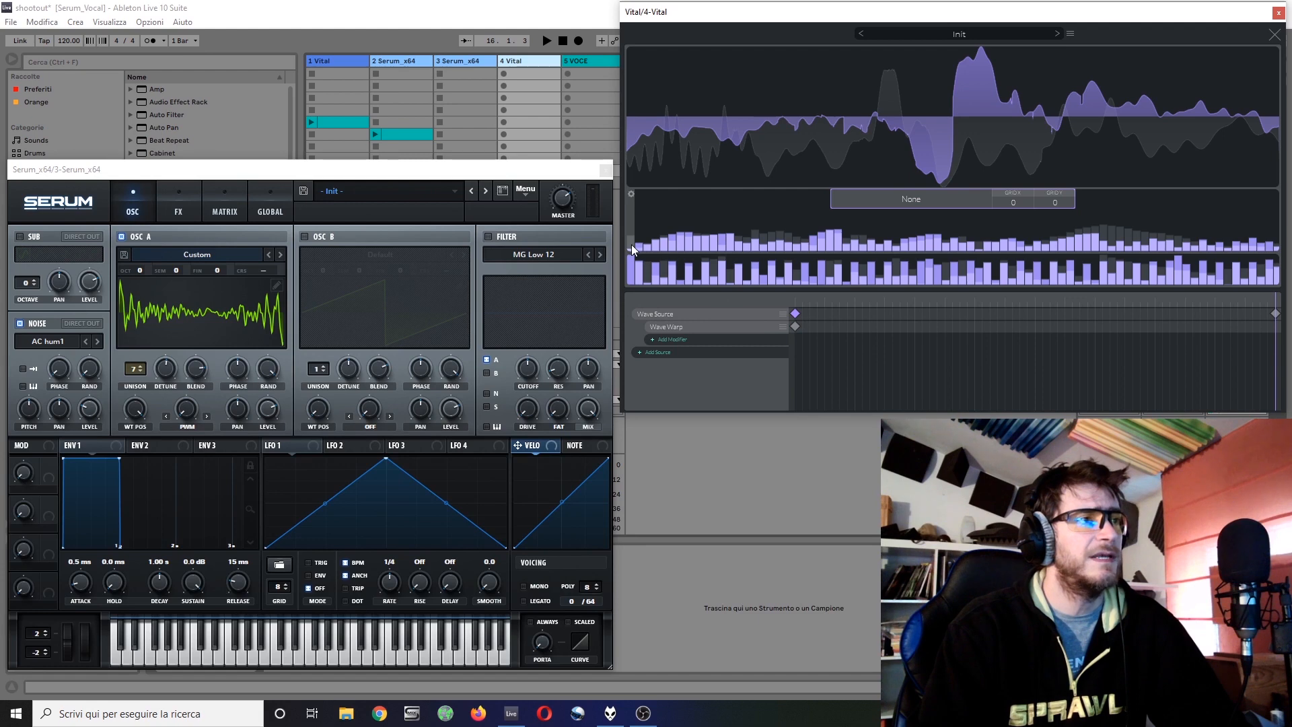
mouse_move(629, 243)
mouse_down()
mouse_move(634, 207)
mouse_move(634, 222)
mouse_up()
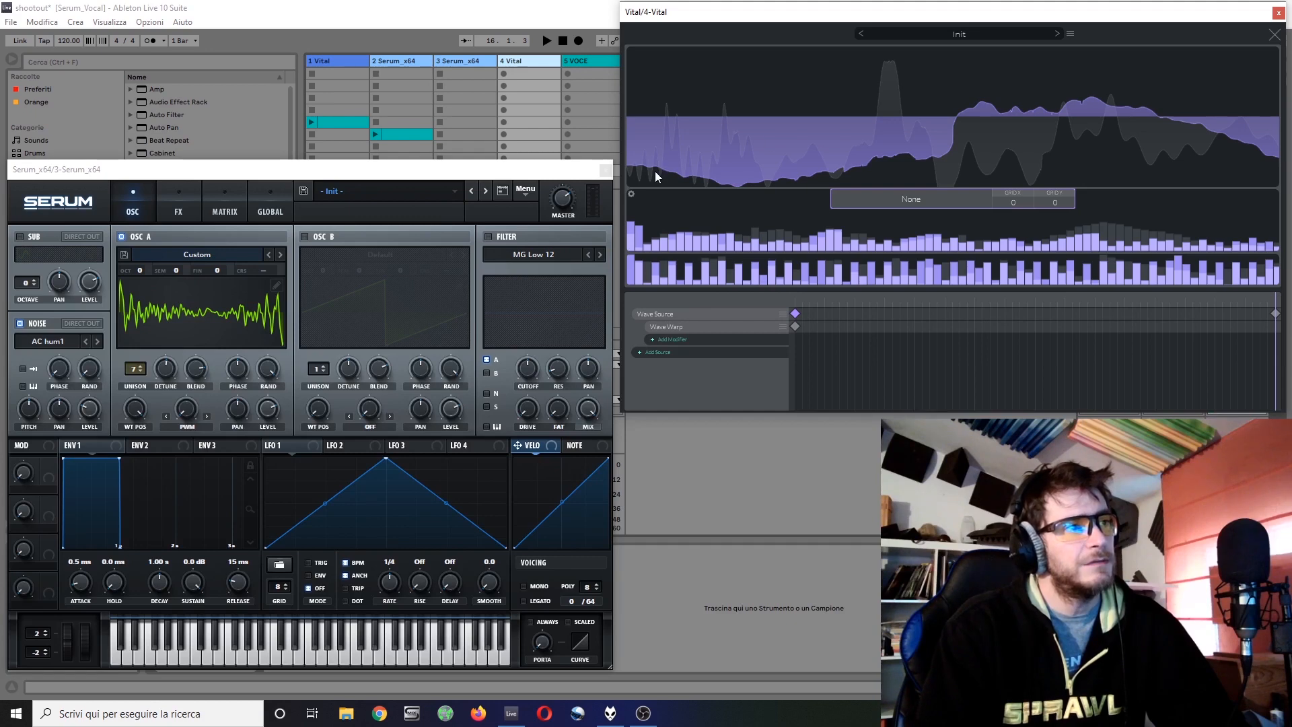
drag(705, 164, 770, 115)
drag(1023, 203, 1069, 179)
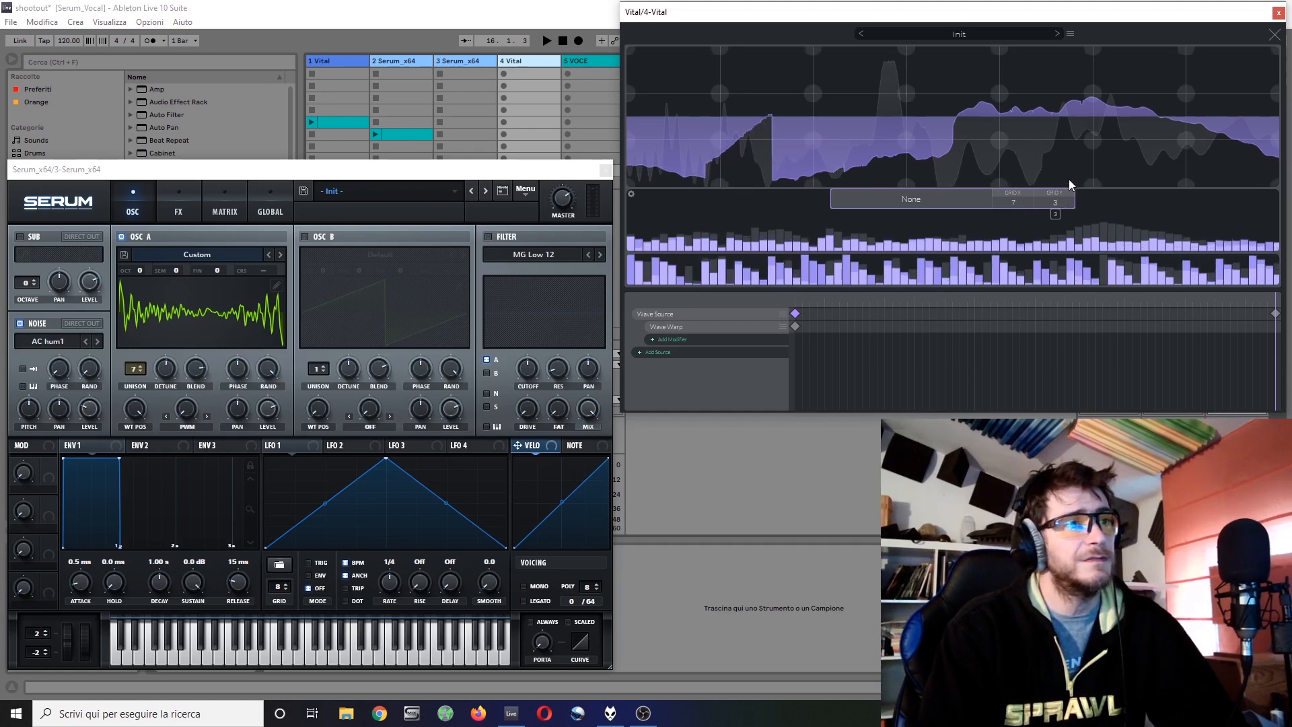
mouse_move(801, 131)
mouse_down()
mouse_move(896, 114)
mouse_move(915, 103)
mouse_move(907, 88)
mouse_up()
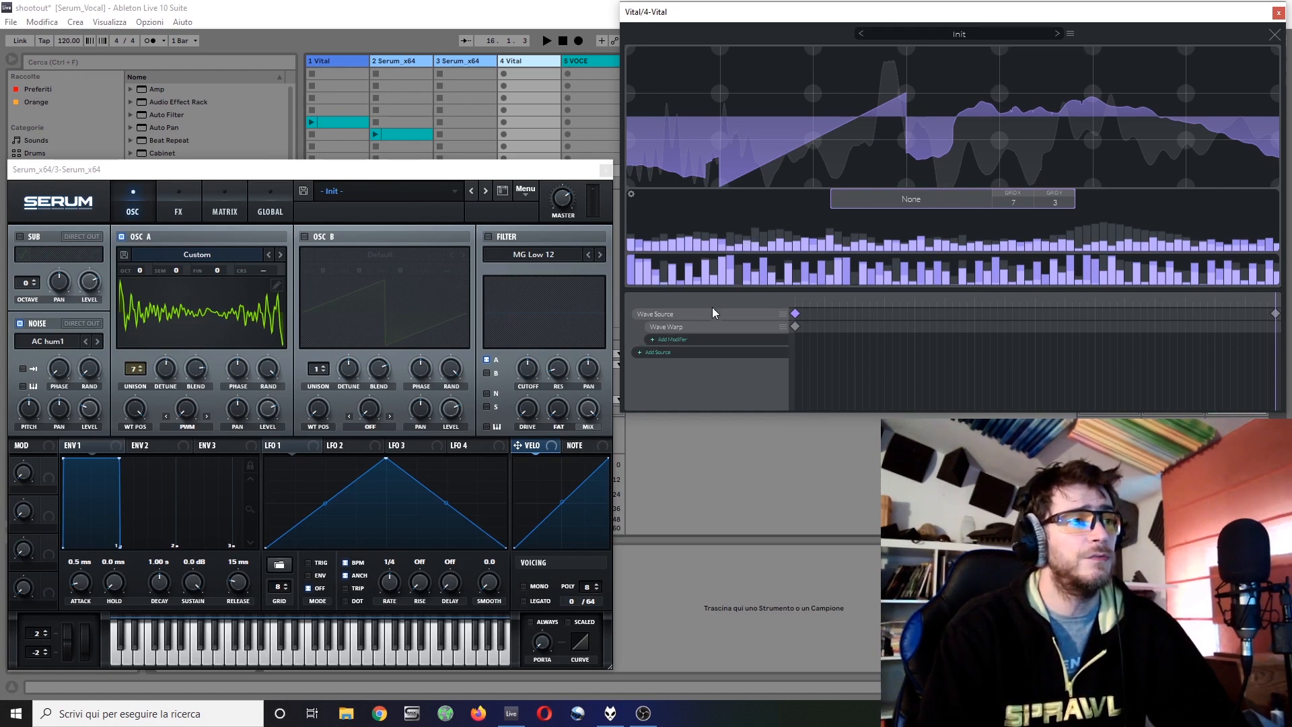
Step: Remove the Wave Source group from Vital's wavetable and add a Line Source in its place
click(782, 314)
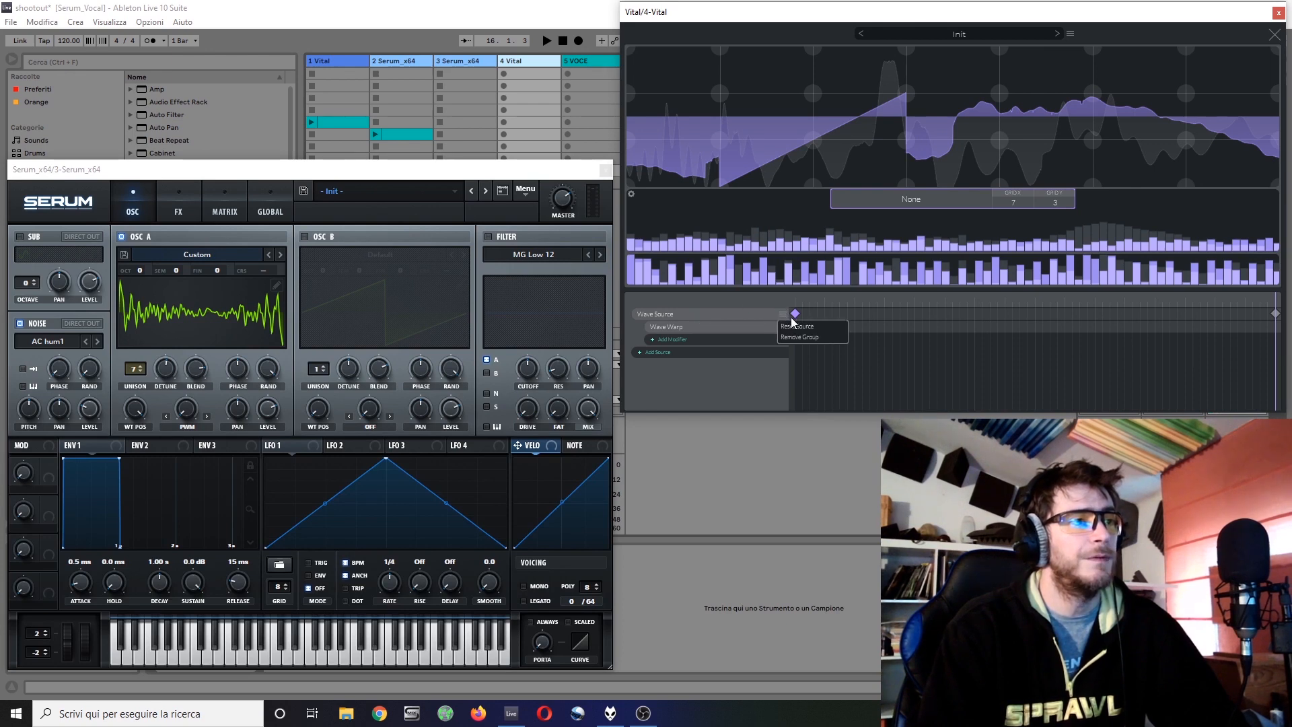
click(818, 336)
click(637, 313)
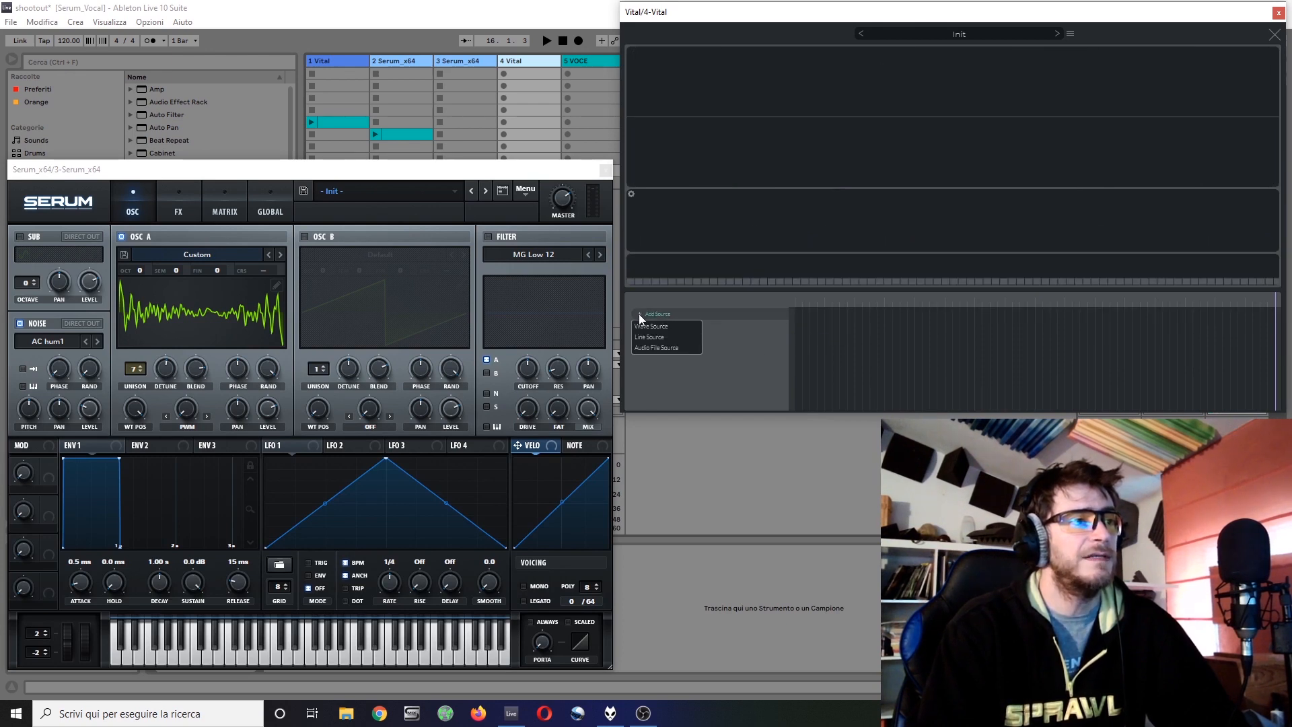
click(659, 337)
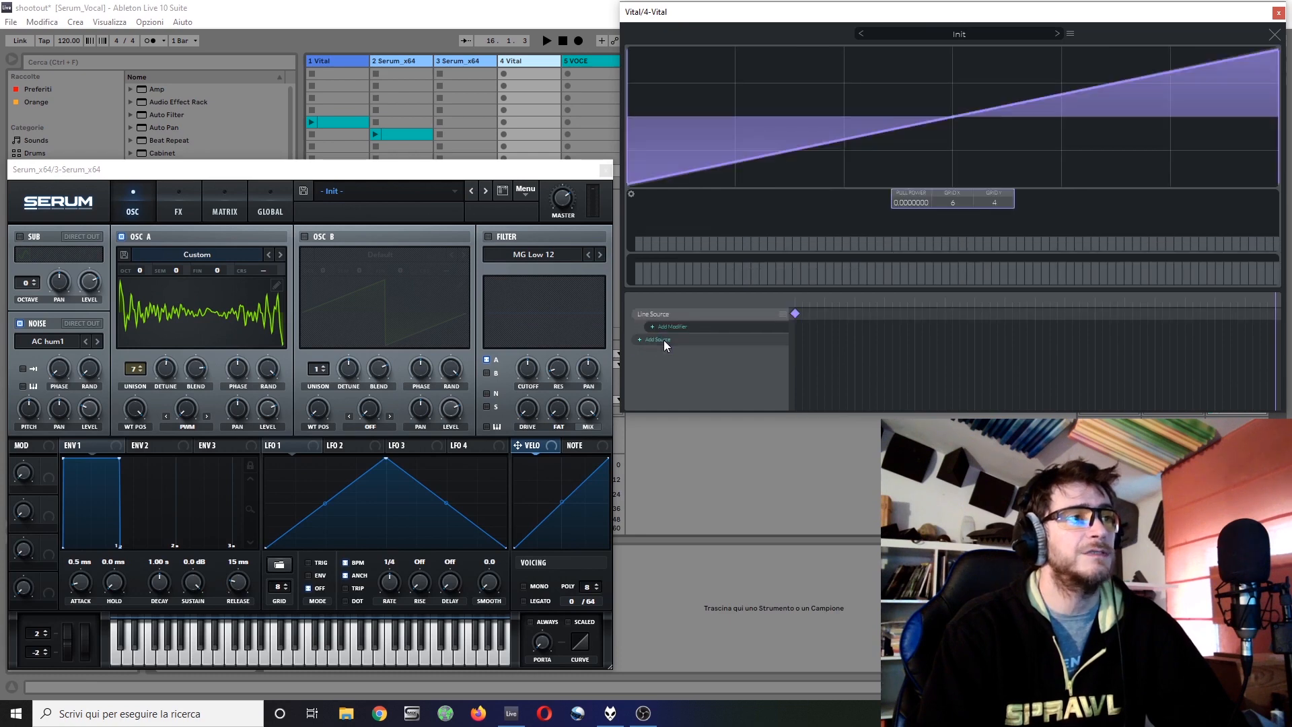
Step: Add a point above centre on the line's first grid line and a falling ramp between the third and fourth grid lines
double_click(799, 136)
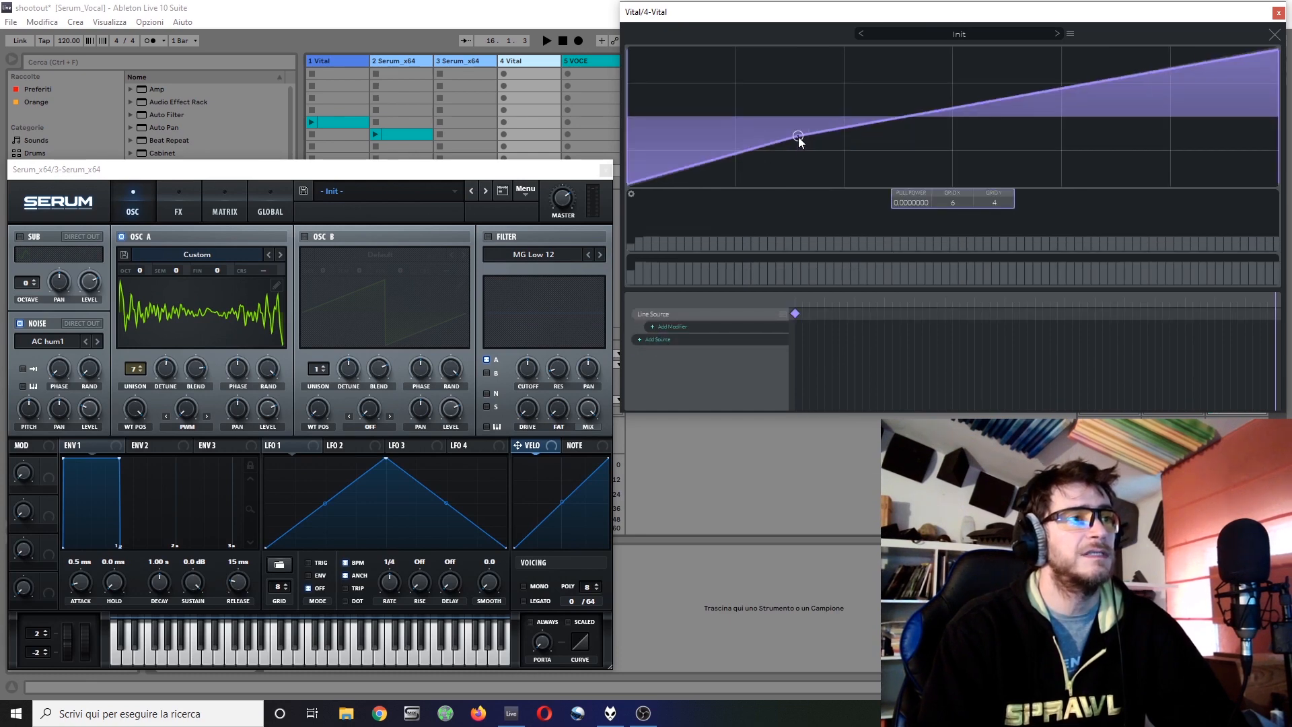
drag(799, 136, 735, 99)
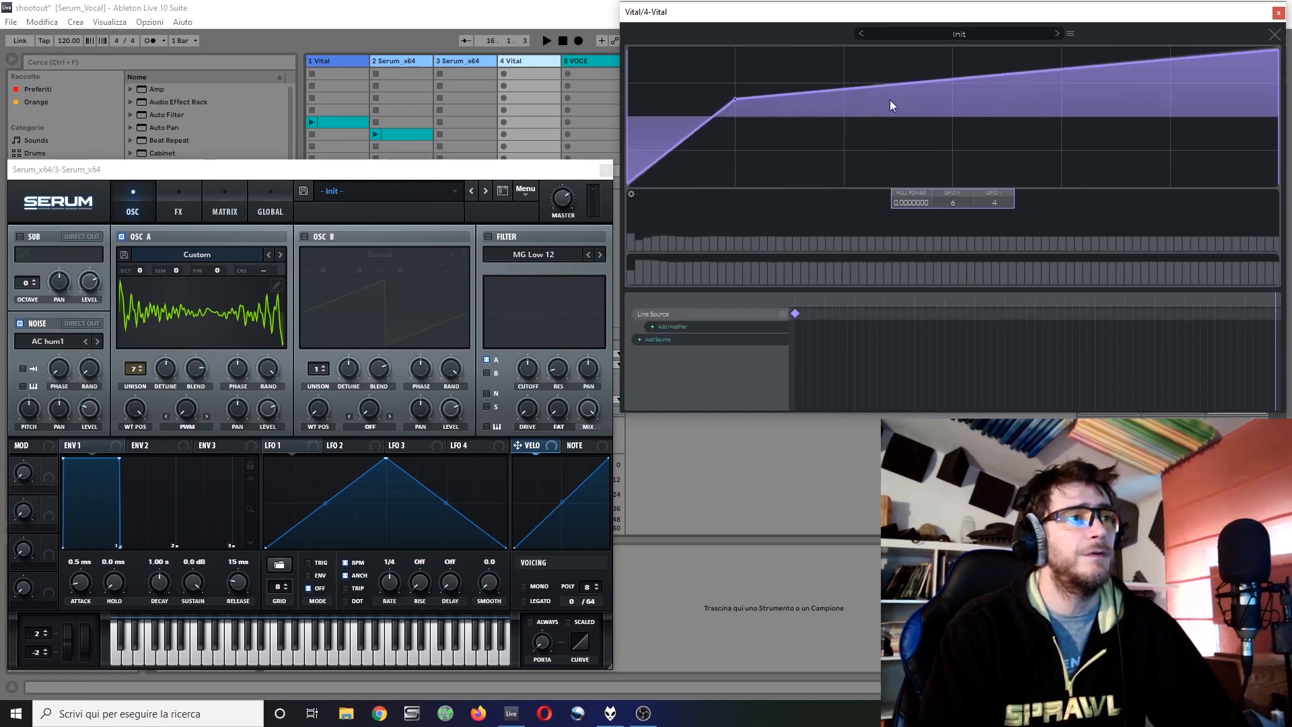
shift+click(957, 77)
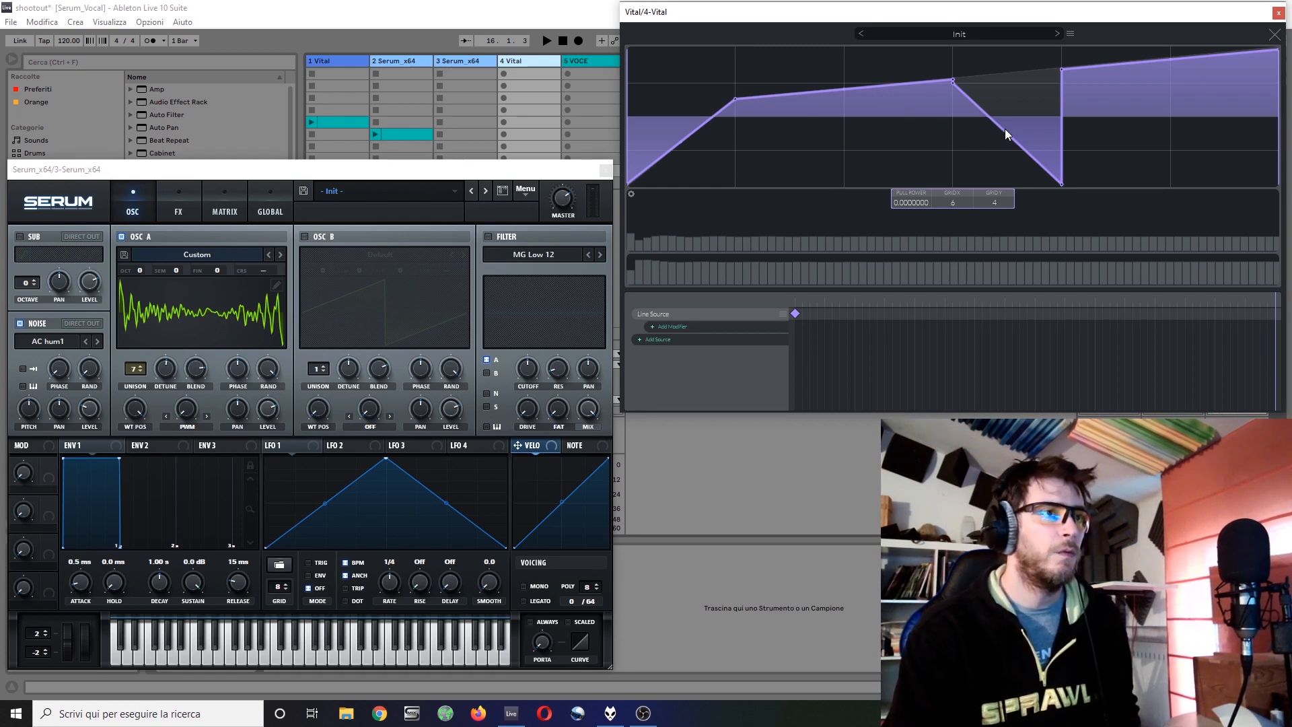
Step: Bend the falling segment and the three rising segments of the line shape downward into curves
drag(1004, 131, 967, 175)
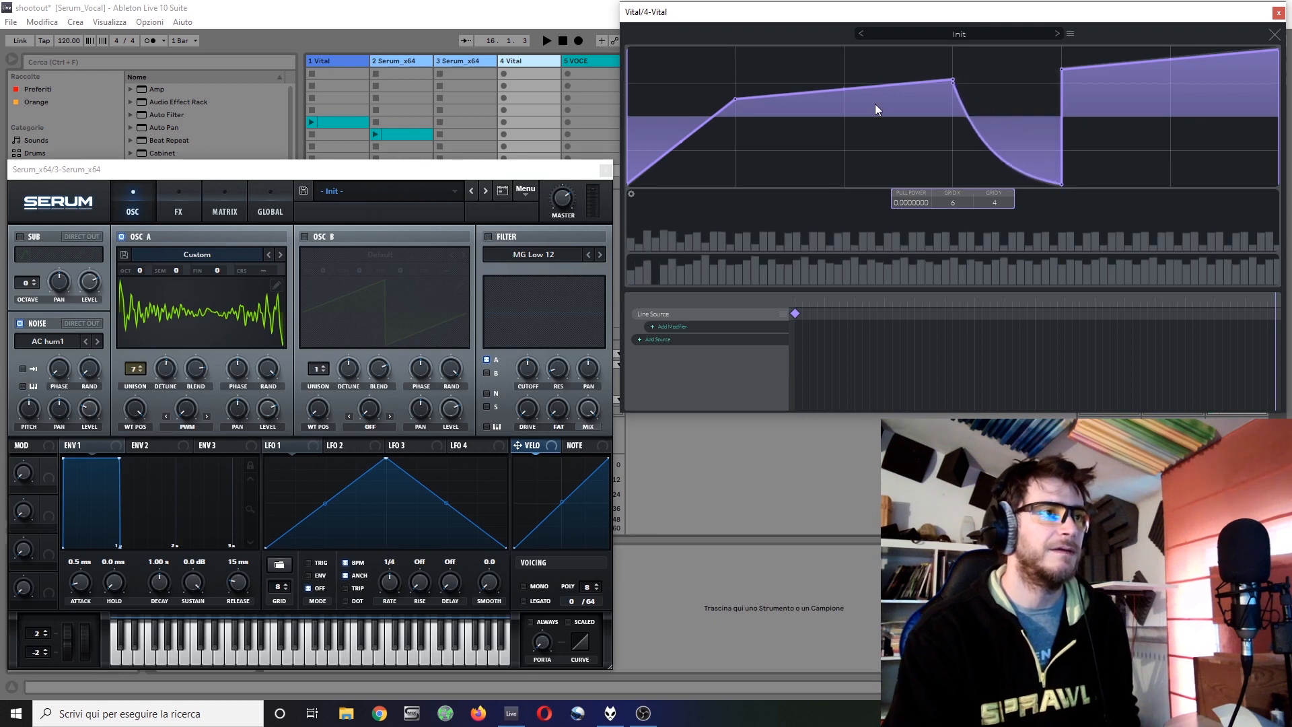
drag(844, 91, 826, 224)
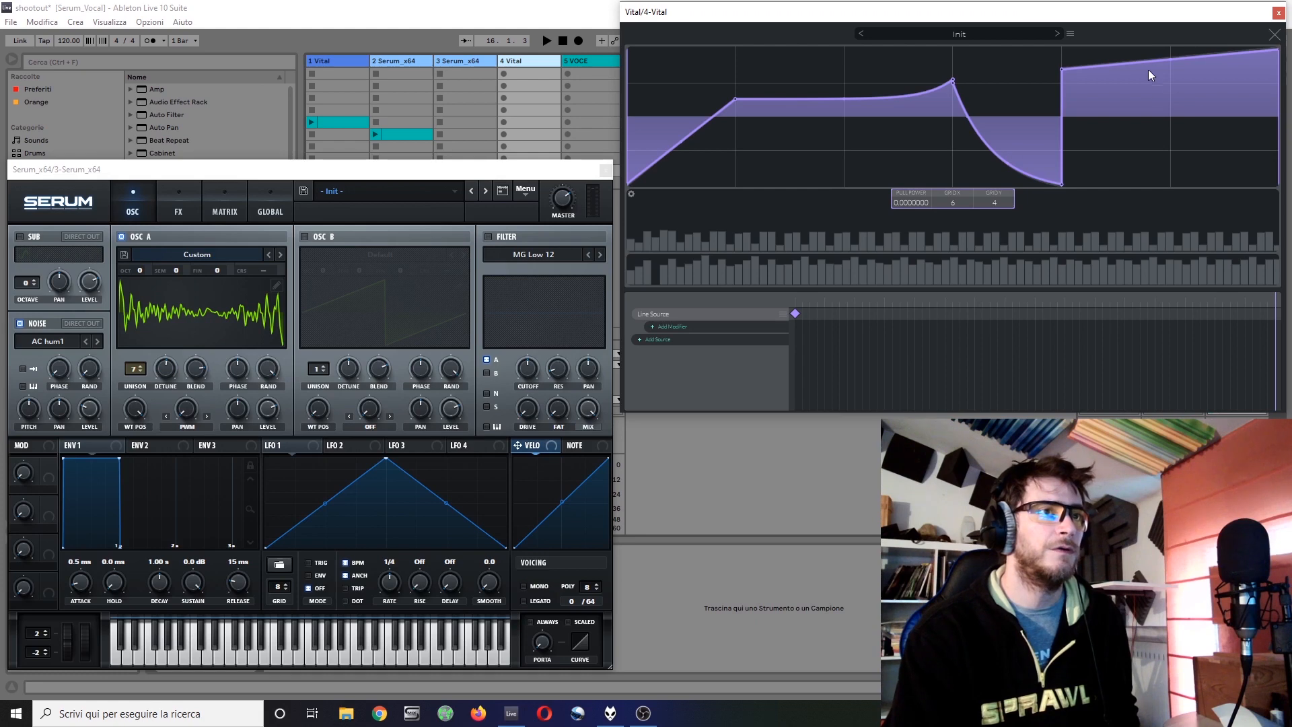
drag(1174, 62, 1177, 192)
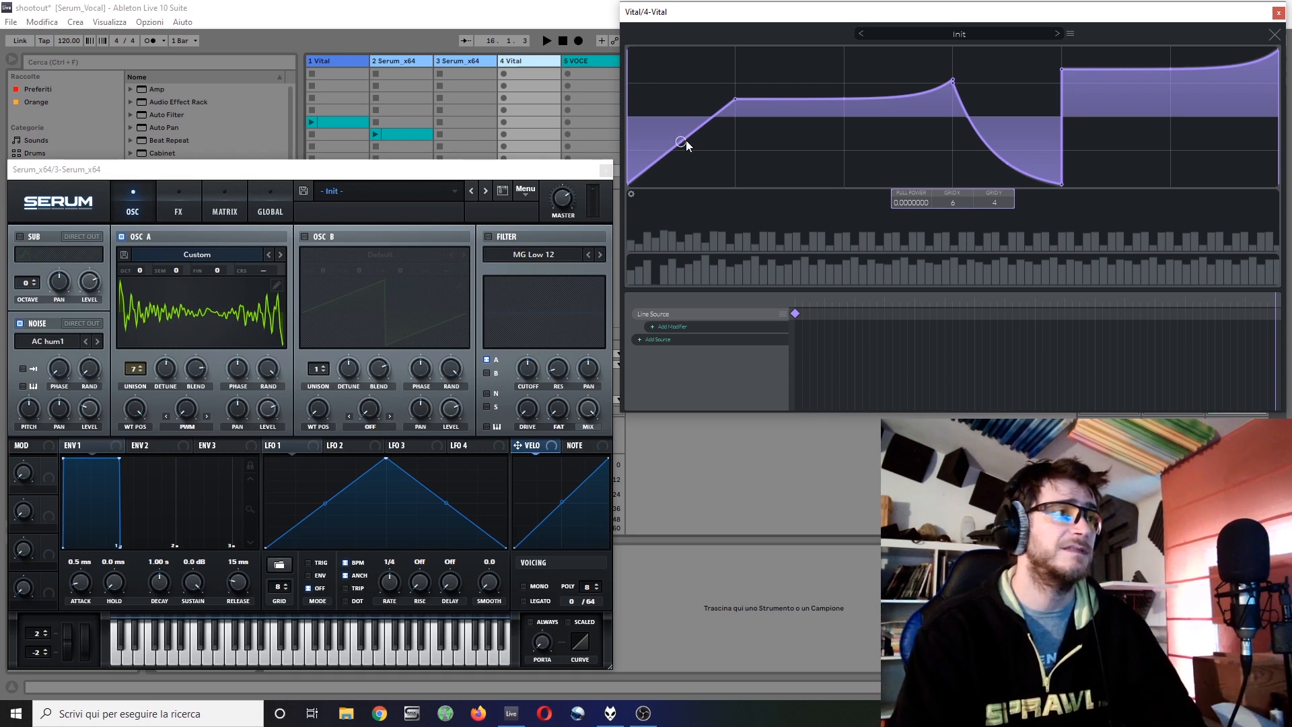
drag(692, 147, 772, 225)
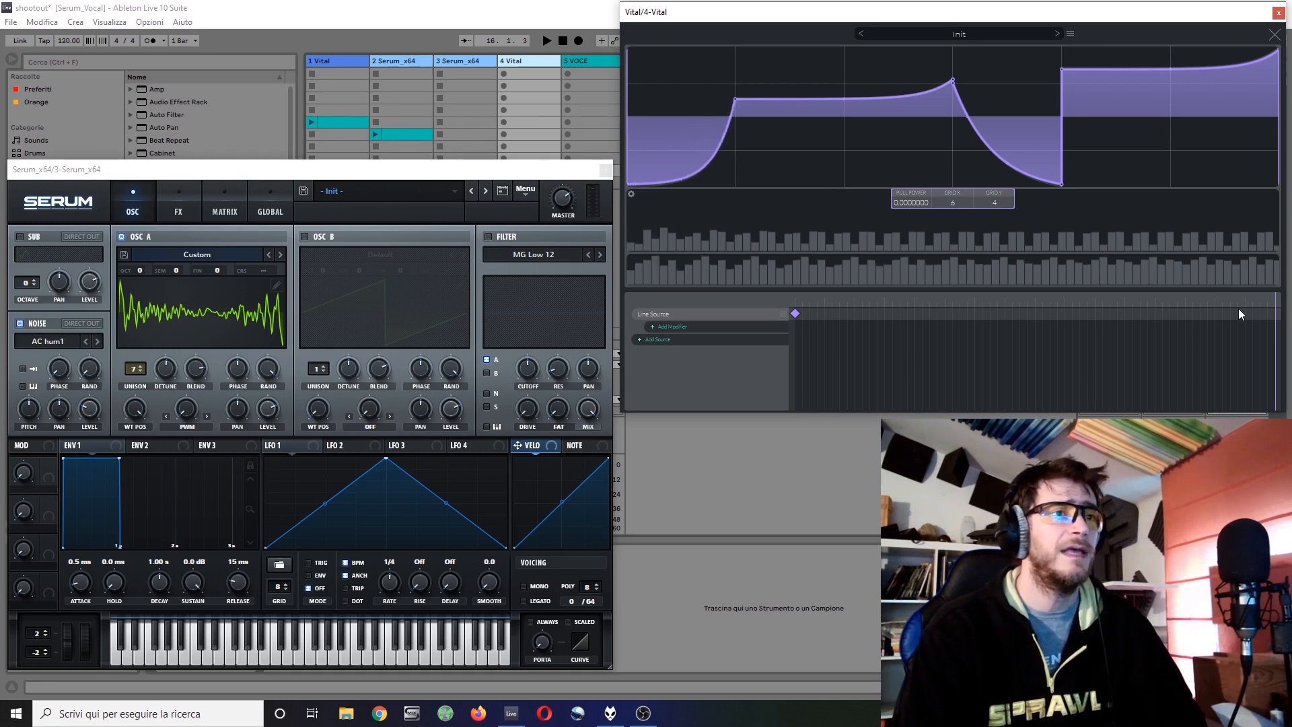
Step: Create a second Line Source keyframe at the timeline's end, adding low points on the second and fifth grid lines and raising the first peak
click(1276, 314)
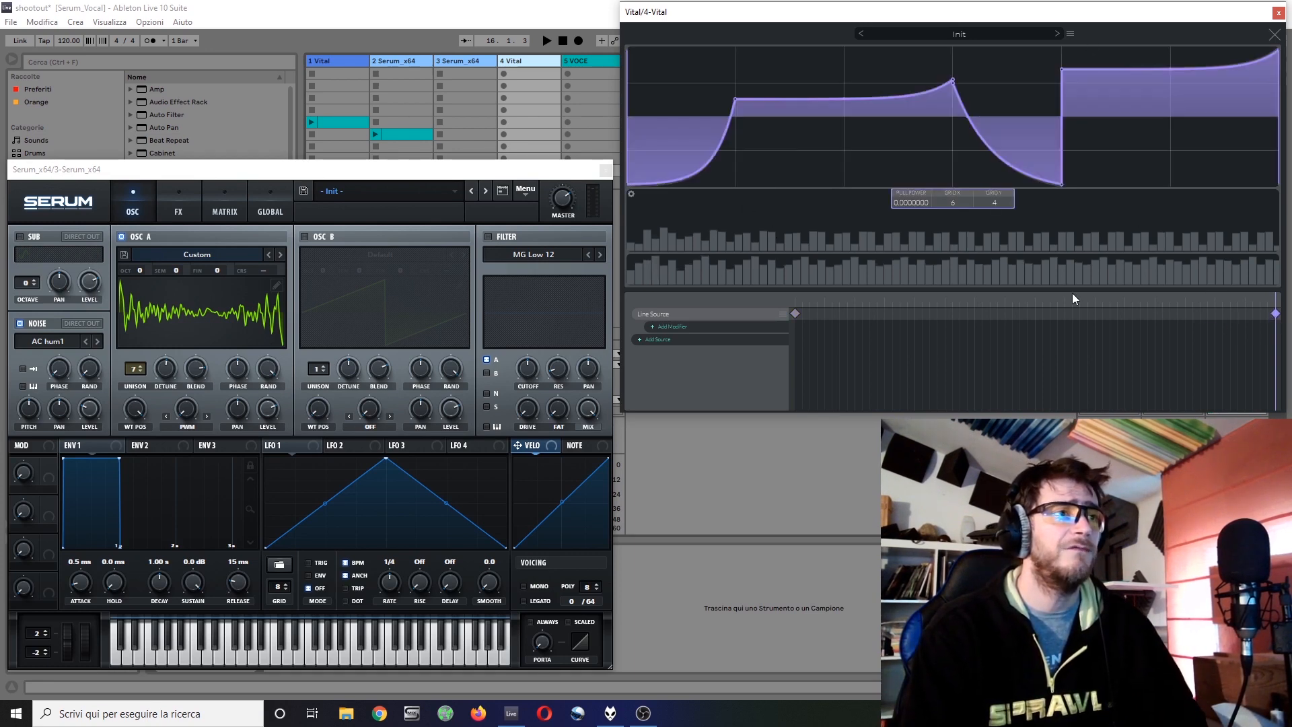
double_click(830, 126)
drag(830, 127, 832, 163)
double_click(1142, 73)
drag(1141, 72, 1159, 191)
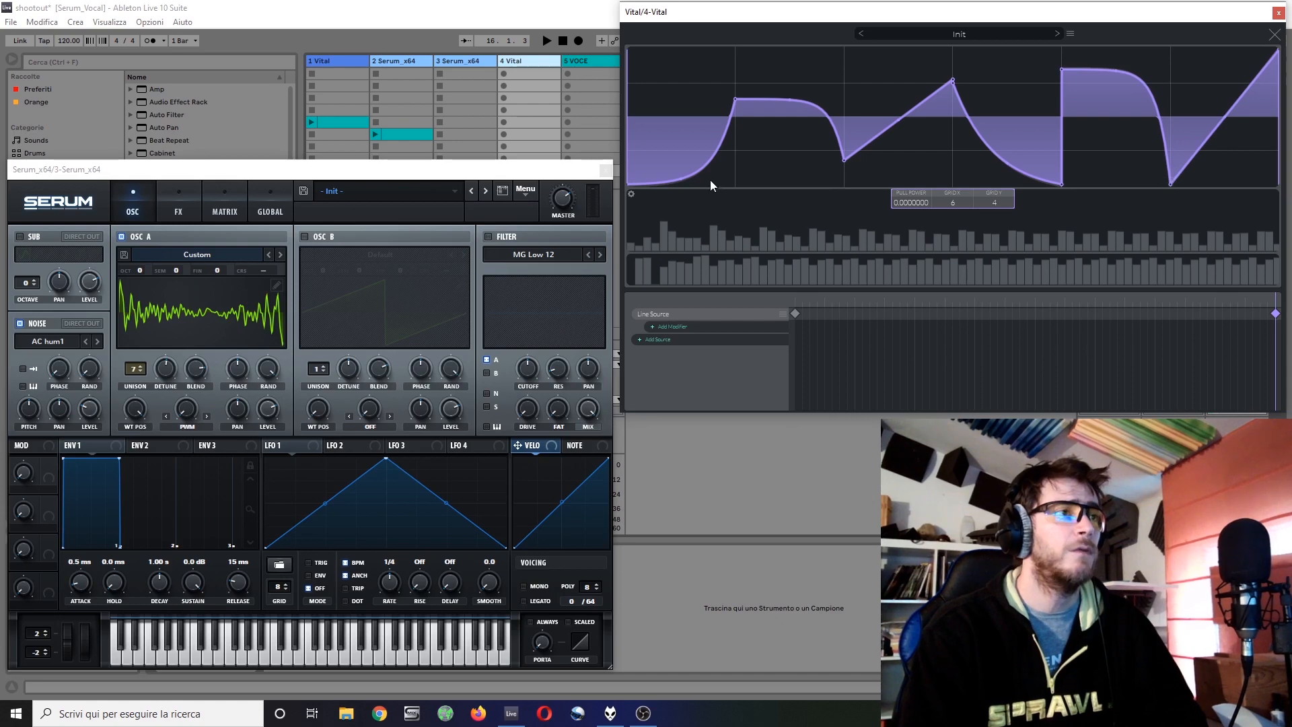
drag(739, 100, 736, 59)
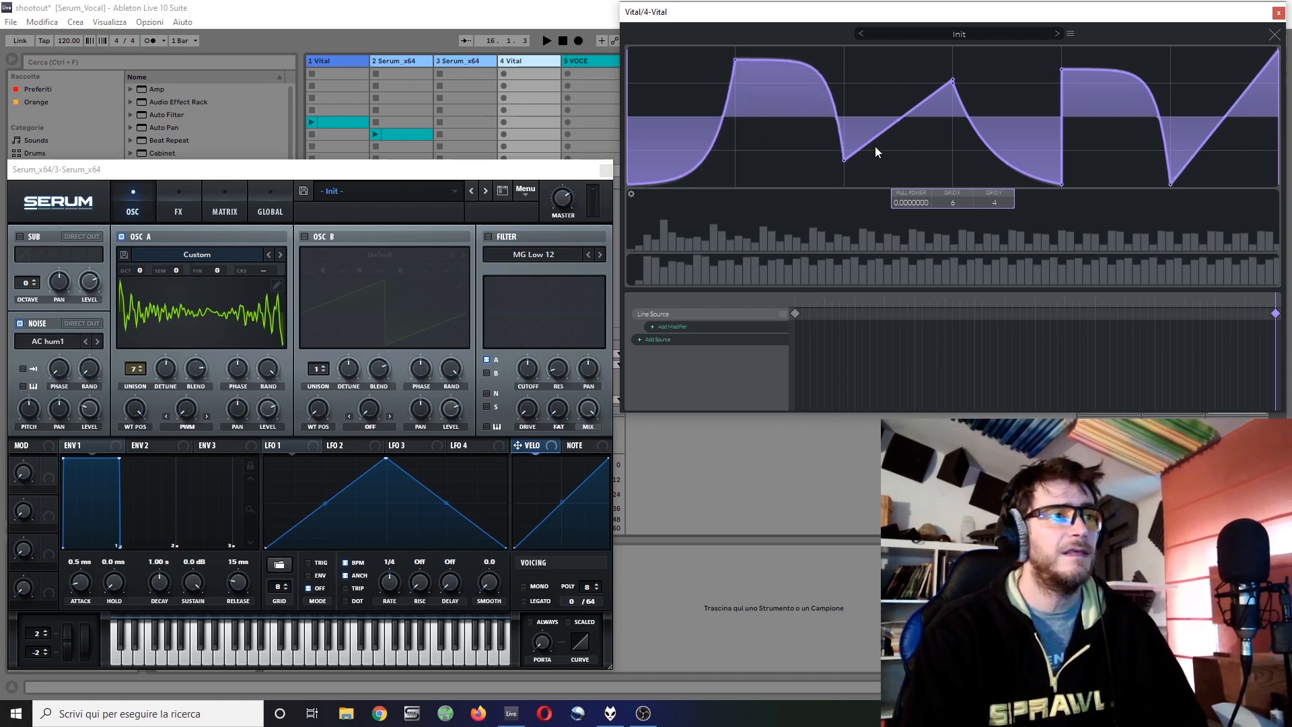
drag(843, 160, 833, 211)
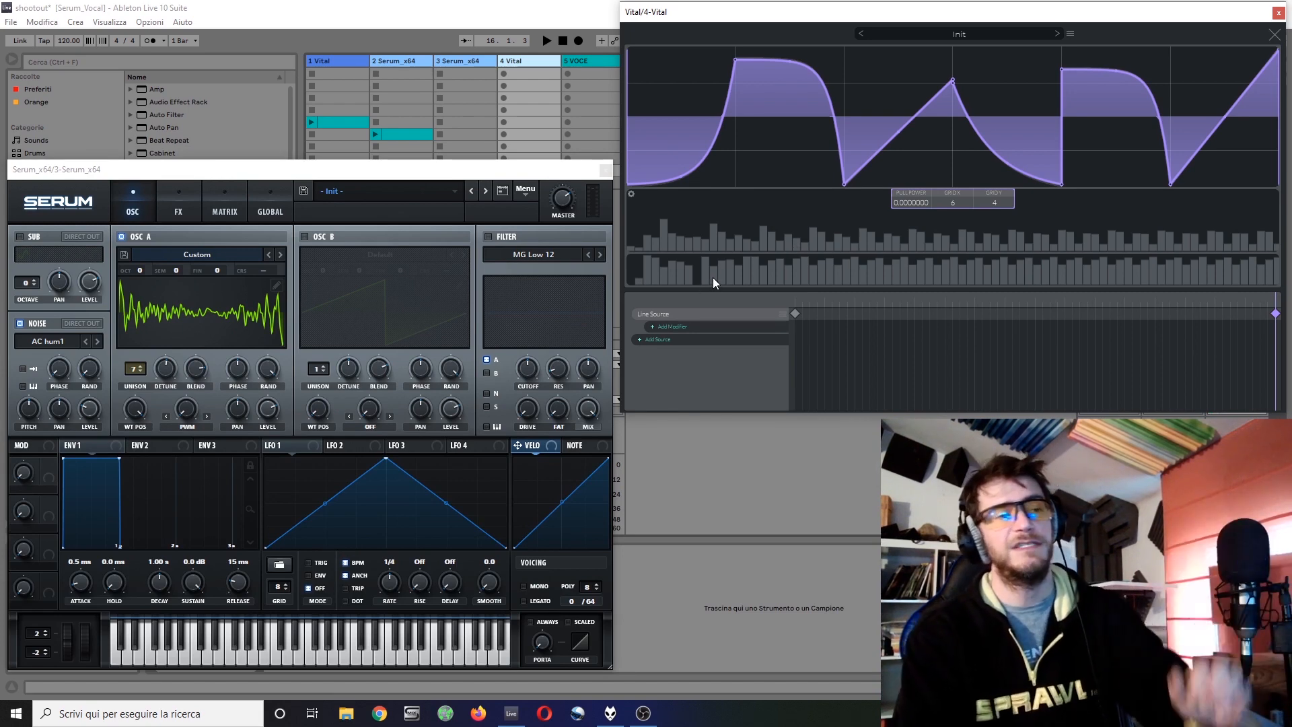
Step: View the available modifier and source types, and close Vital's wavetable editor
click(651, 326)
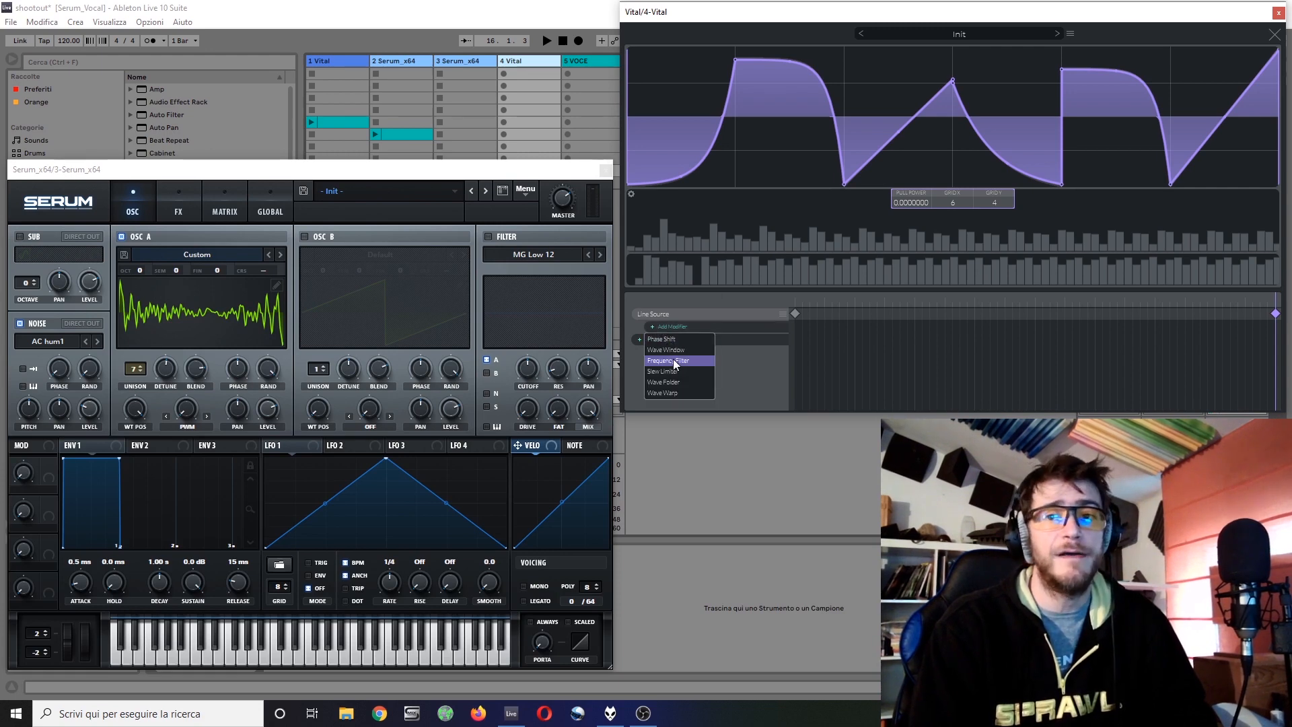
click(633, 340)
click(639, 341)
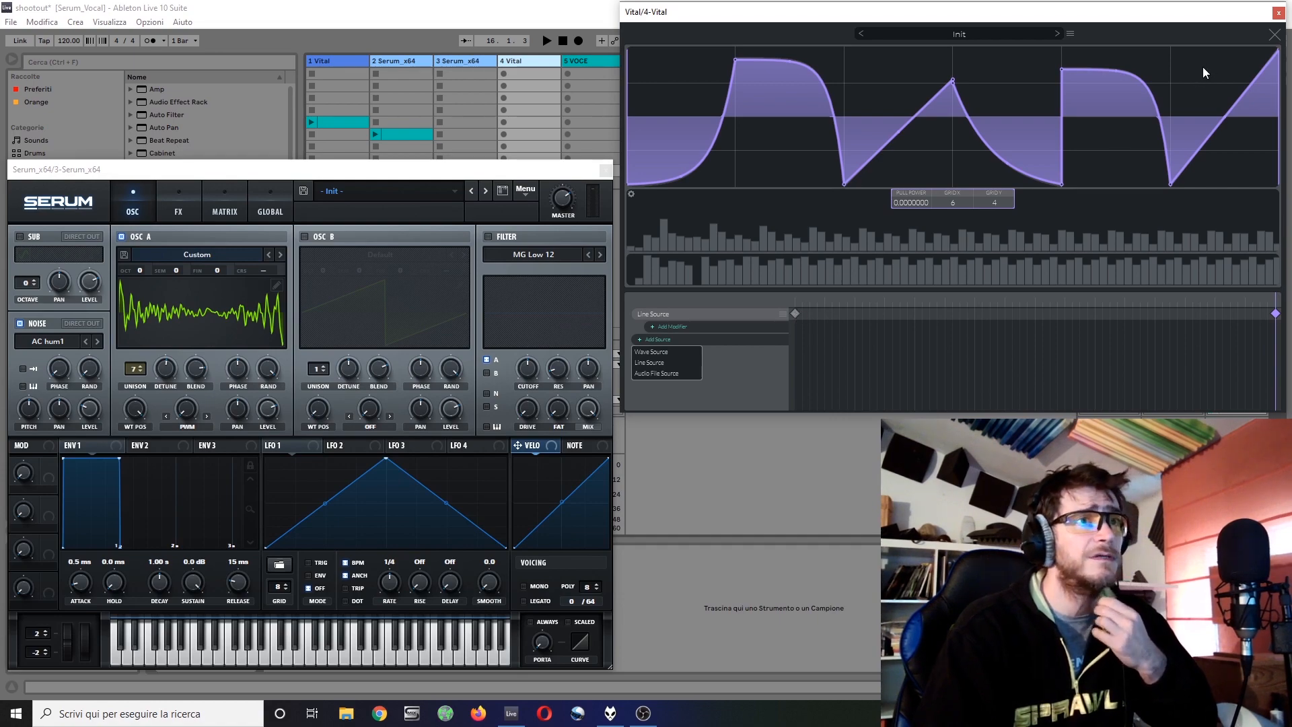
click(1274, 34)
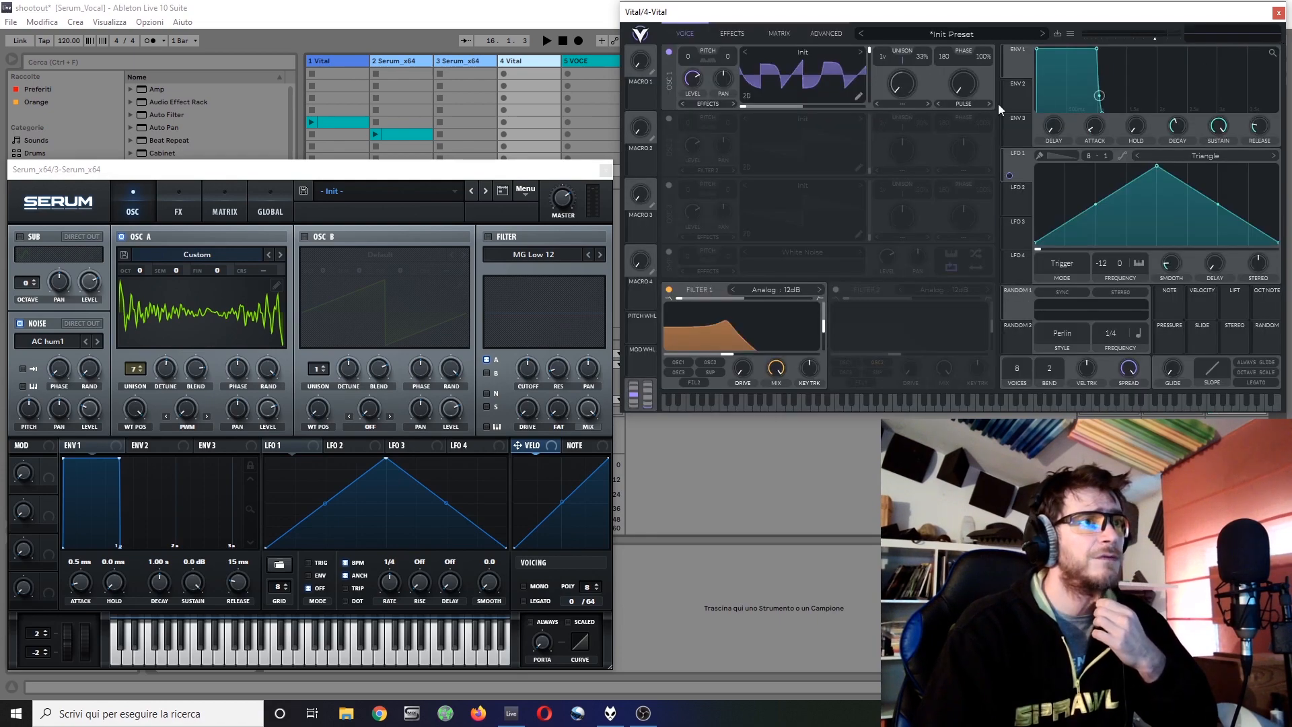
Step: Open the wavetable browser of Vital's first oscillator
click(801, 56)
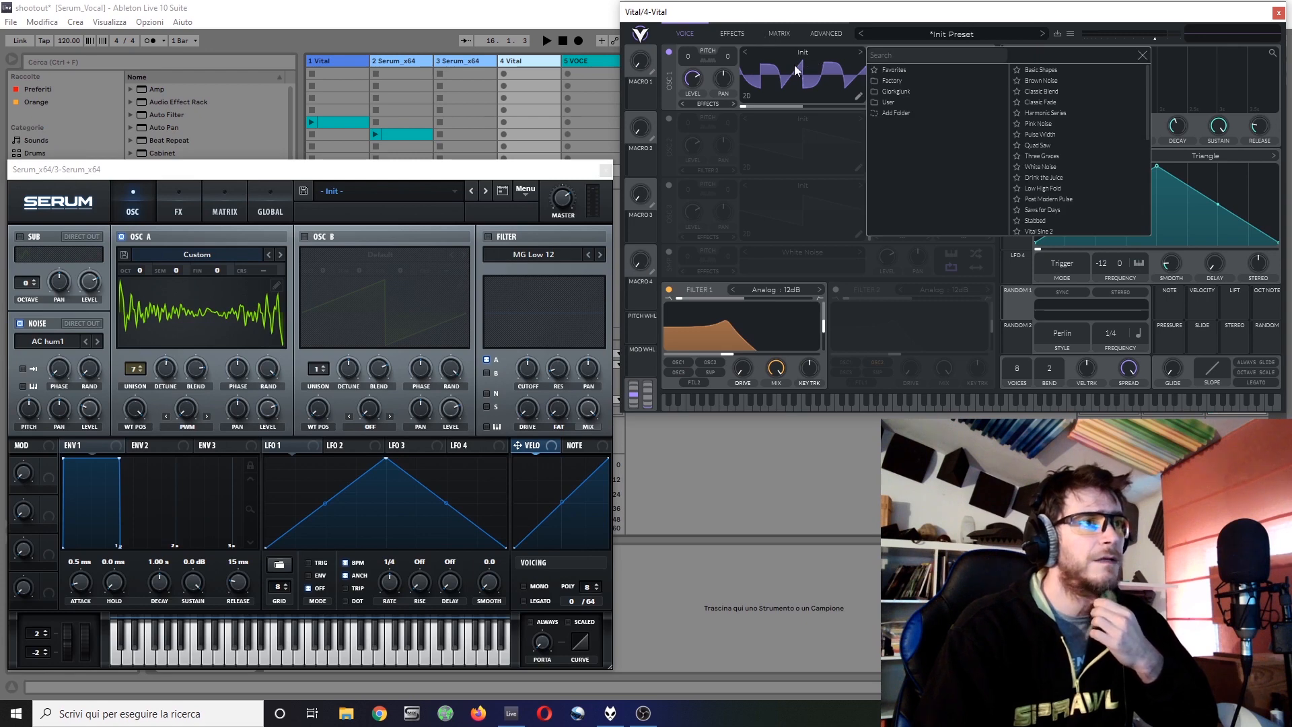
click(798, 51)
click(798, 50)
click(799, 51)
click(799, 51)
click(799, 56)
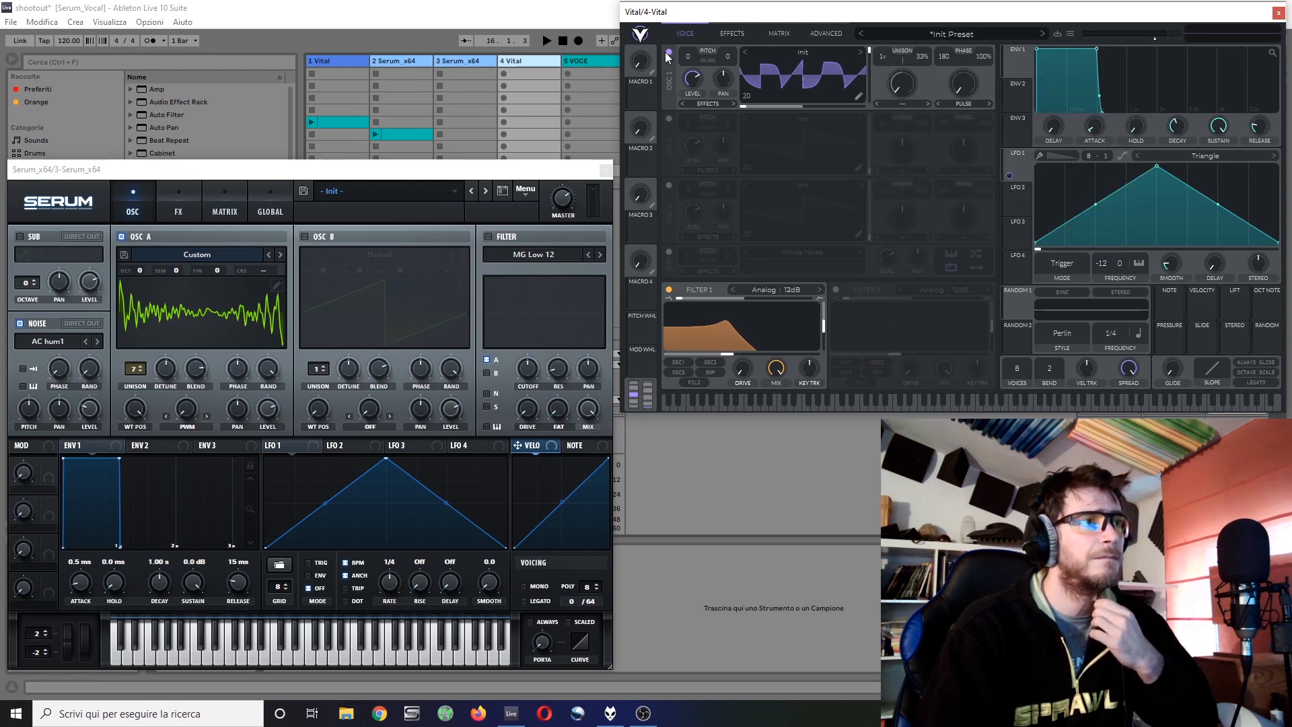
click(808, 52)
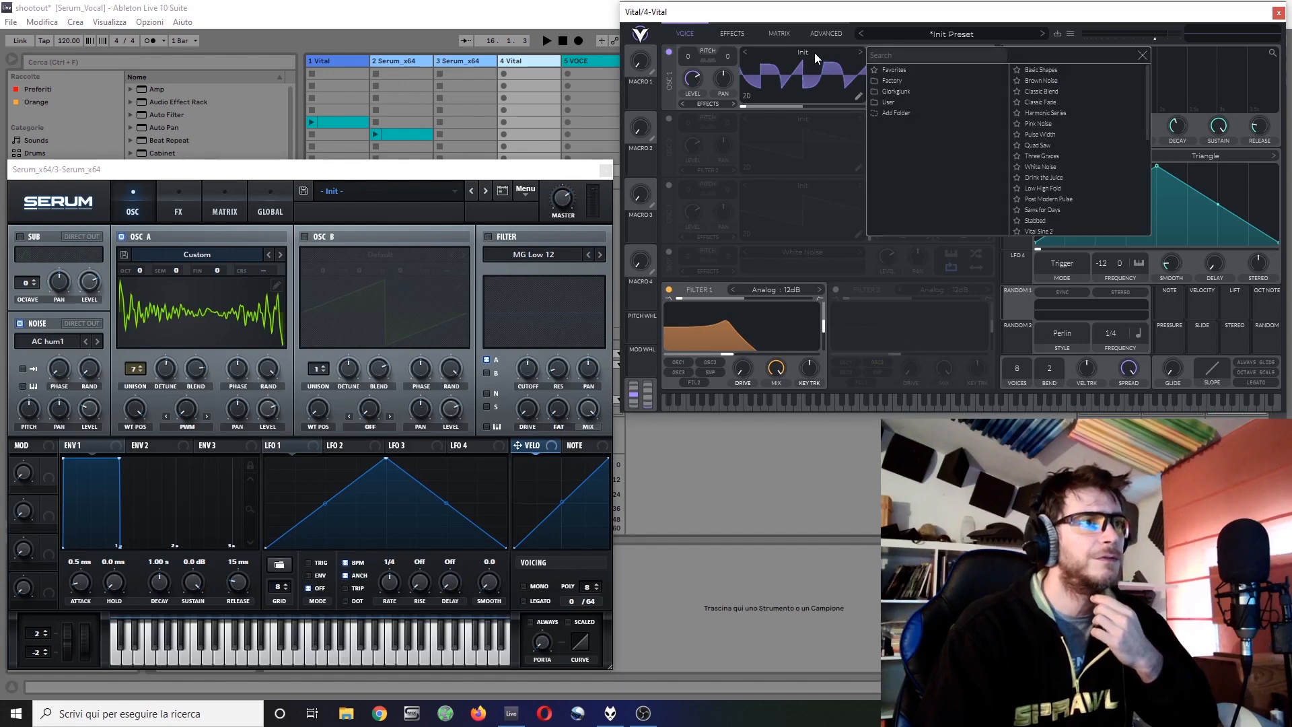
Step: Generate a wavetable for the first oscillator with Text to Wavetable, using the text "hello this is text to wavetable" and the Korean language
click(811, 51)
click(809, 51)
click(809, 51)
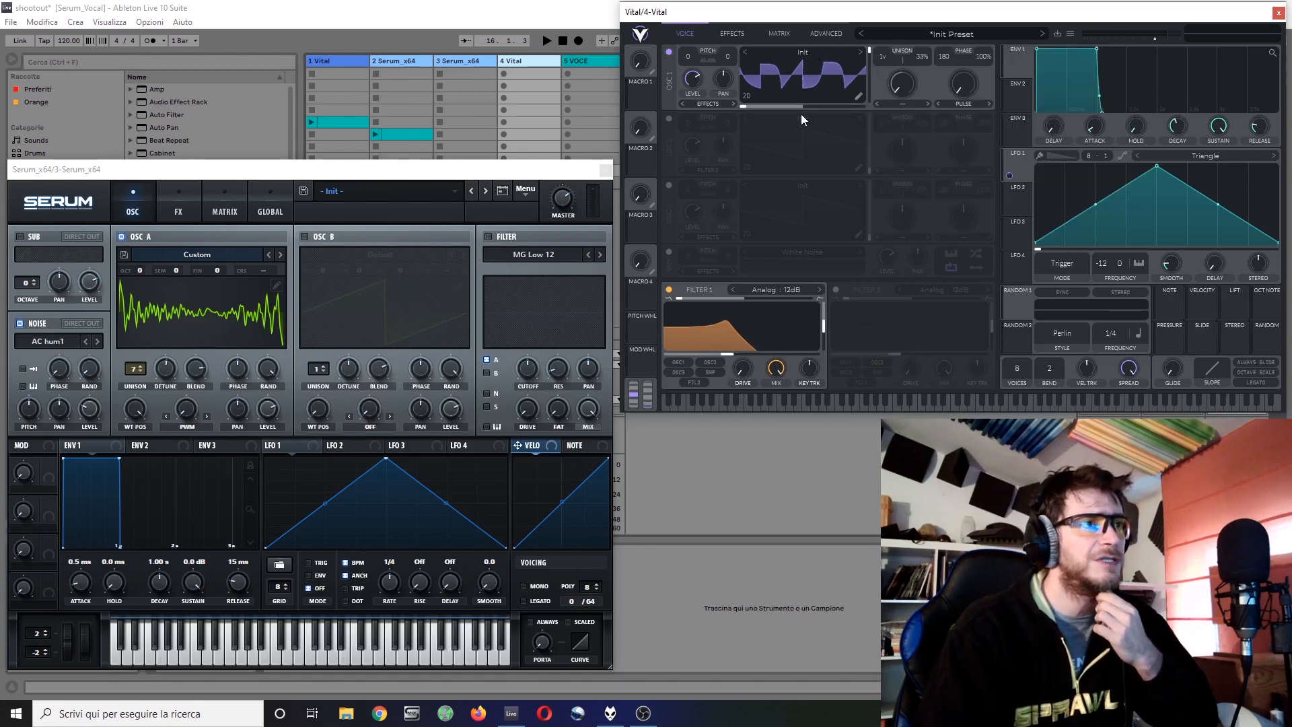
right_click(805, 90)
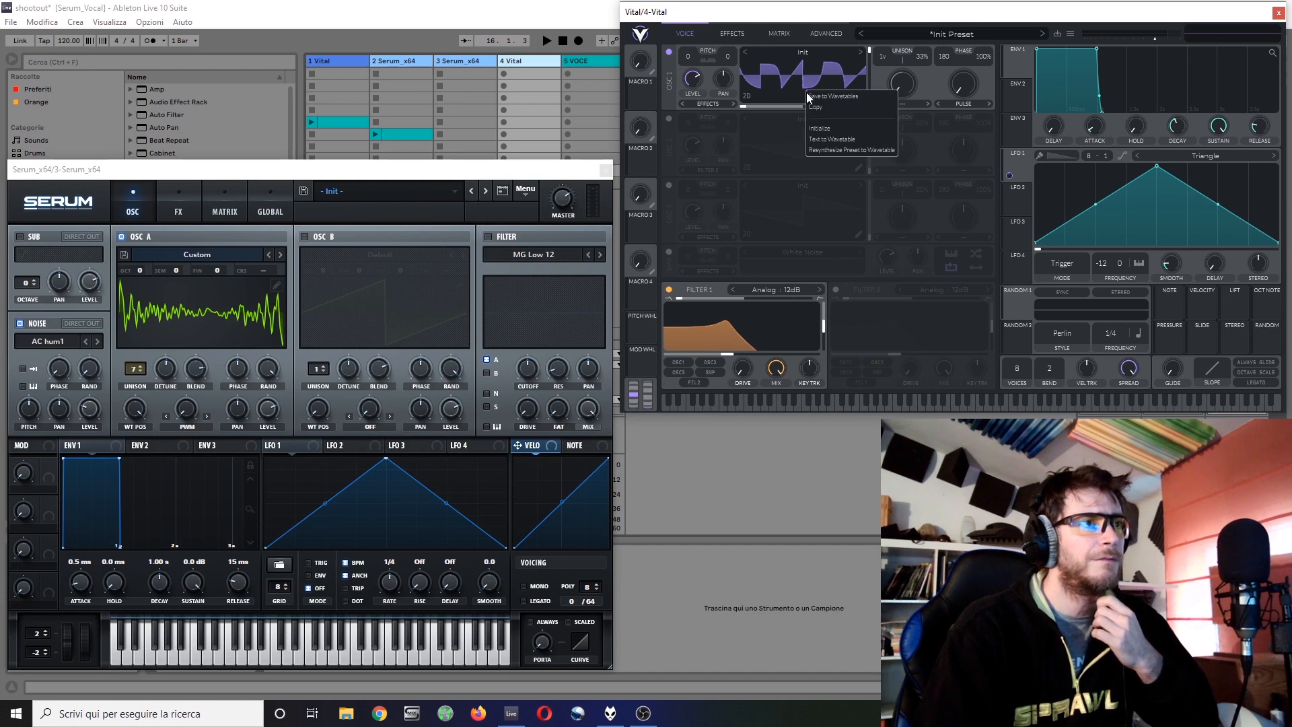
click(860, 140)
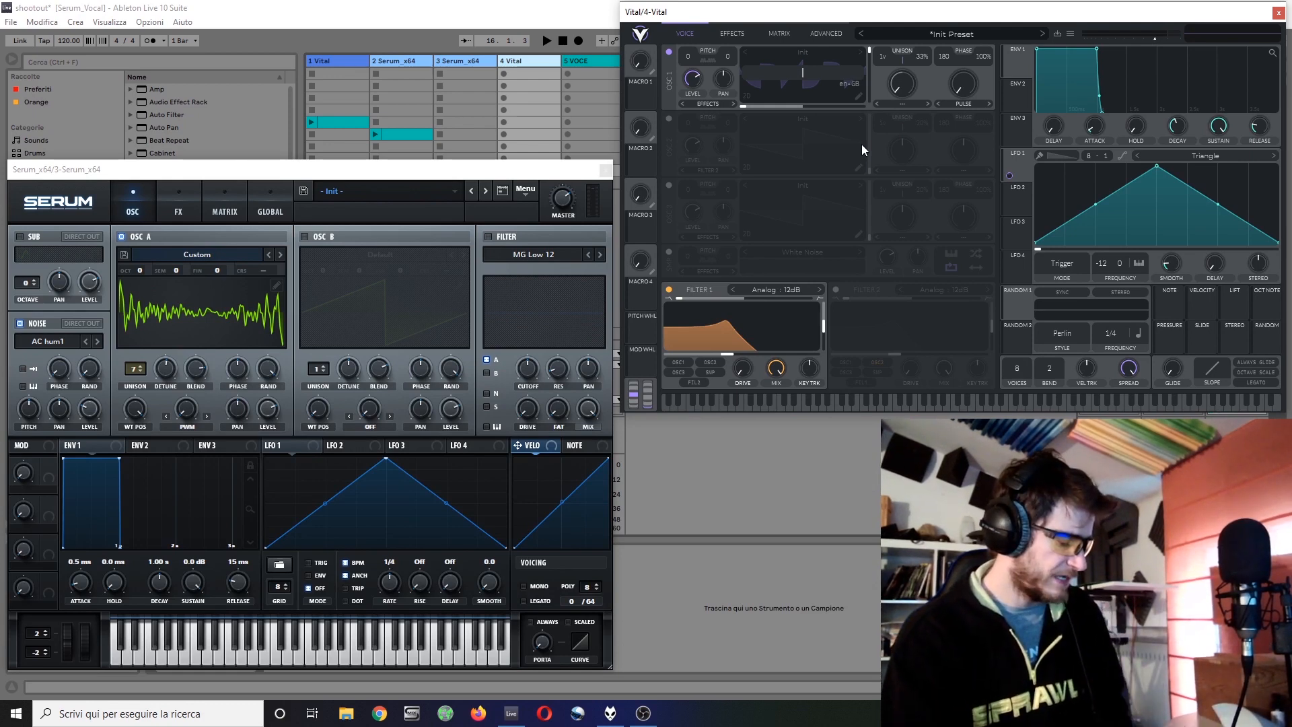
text(hello th)
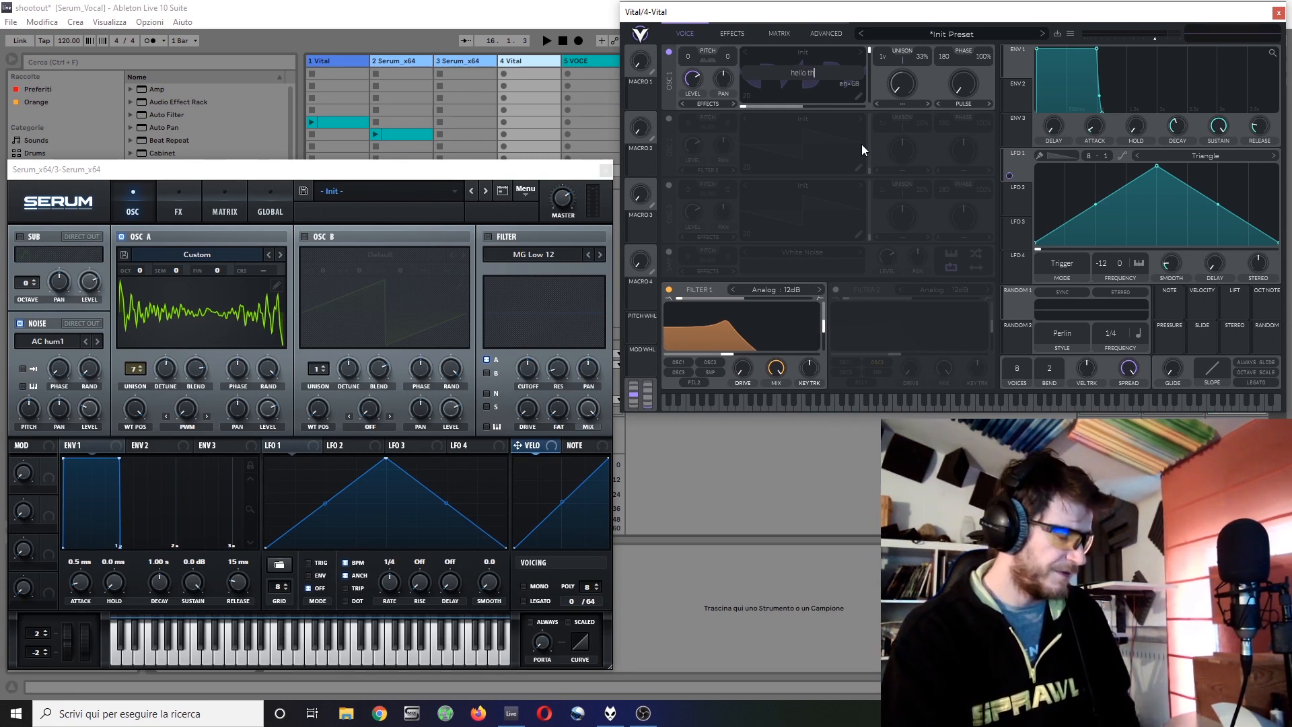
text(is is text to wavetable)
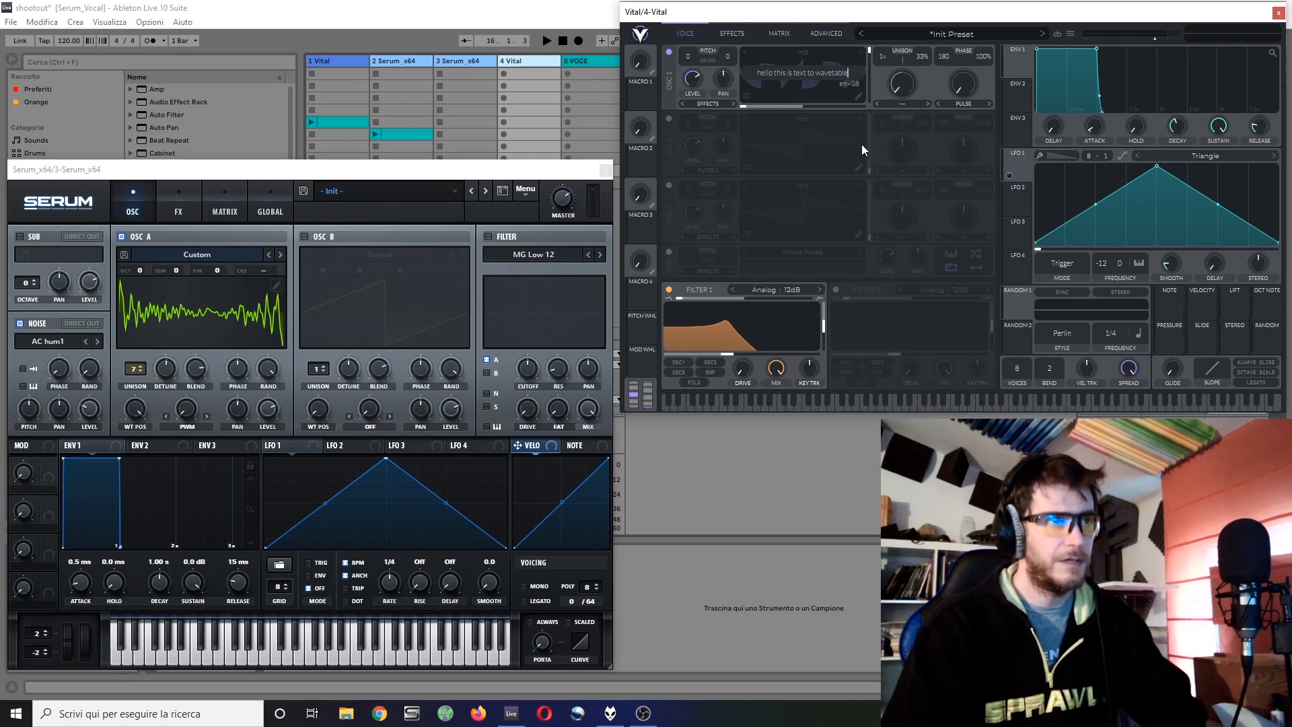
click(841, 83)
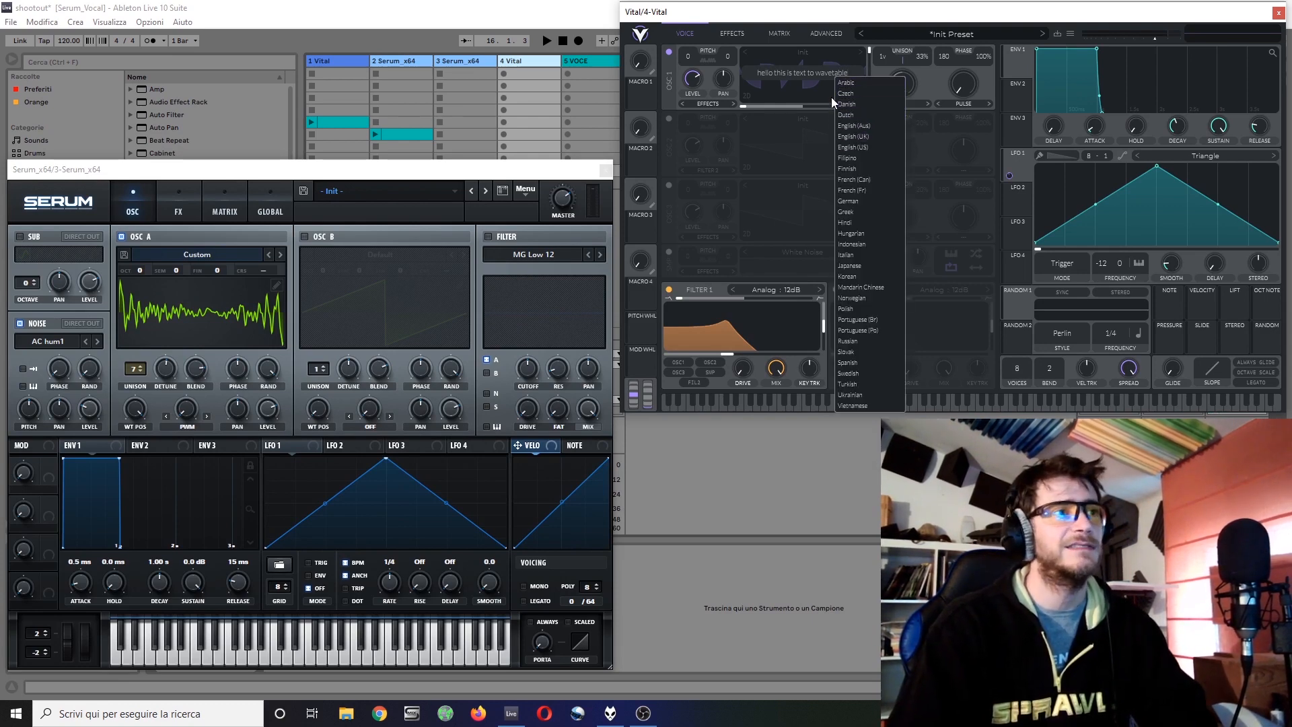
click(863, 277)
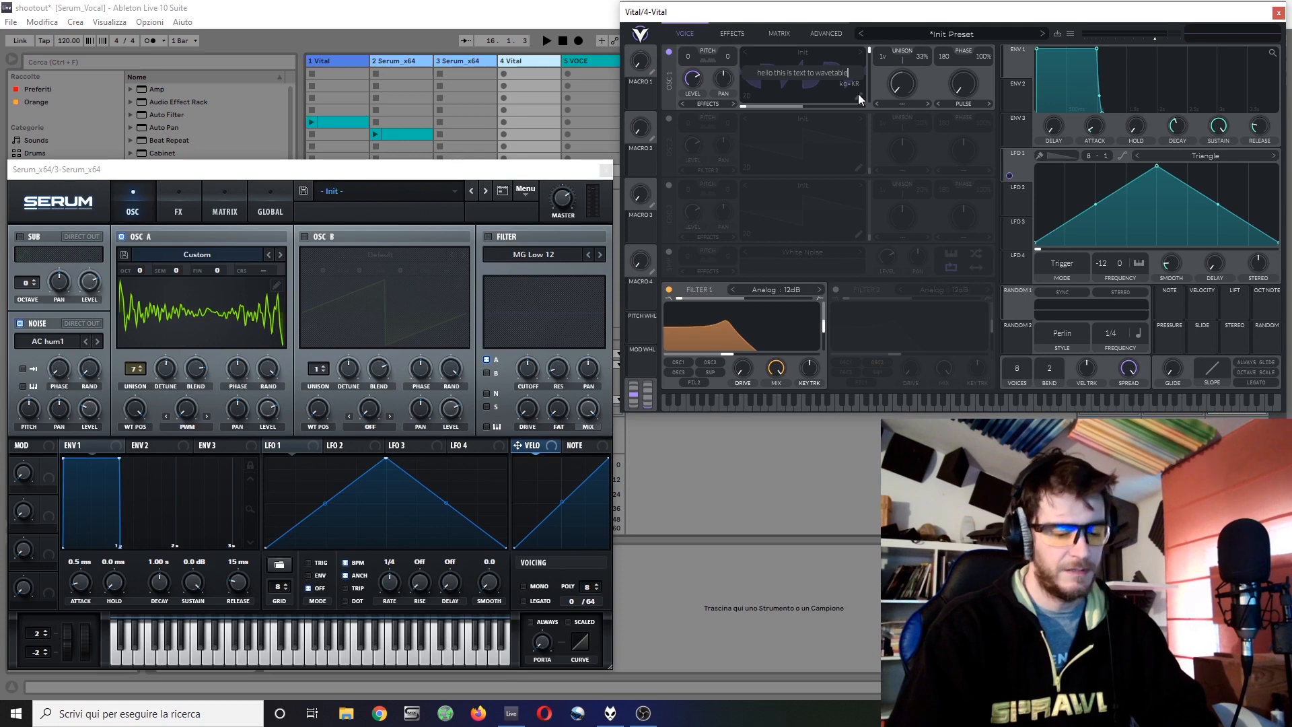
key(Return)
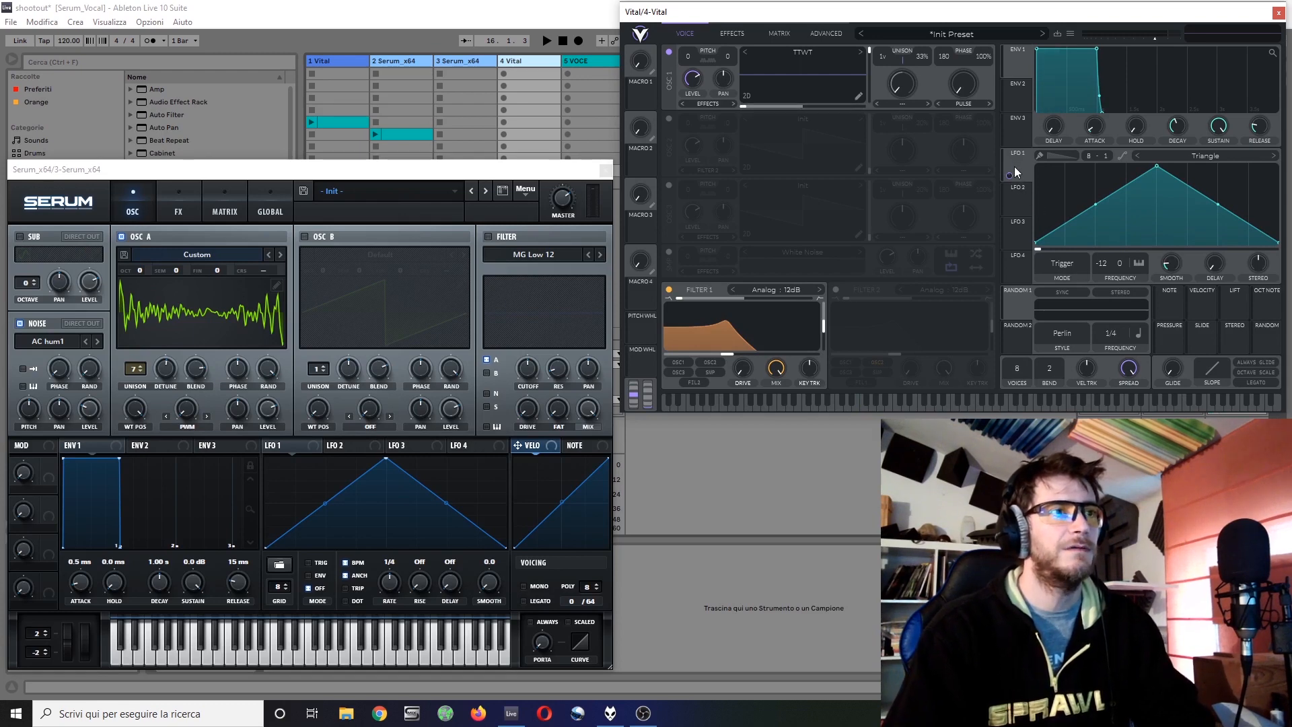
Step: Assign LFO 2 to the first oscillator's wavetable frame and phase controls, and reshape the LFO's triangle into a rising ramp
drag(1025, 203, 781, 73)
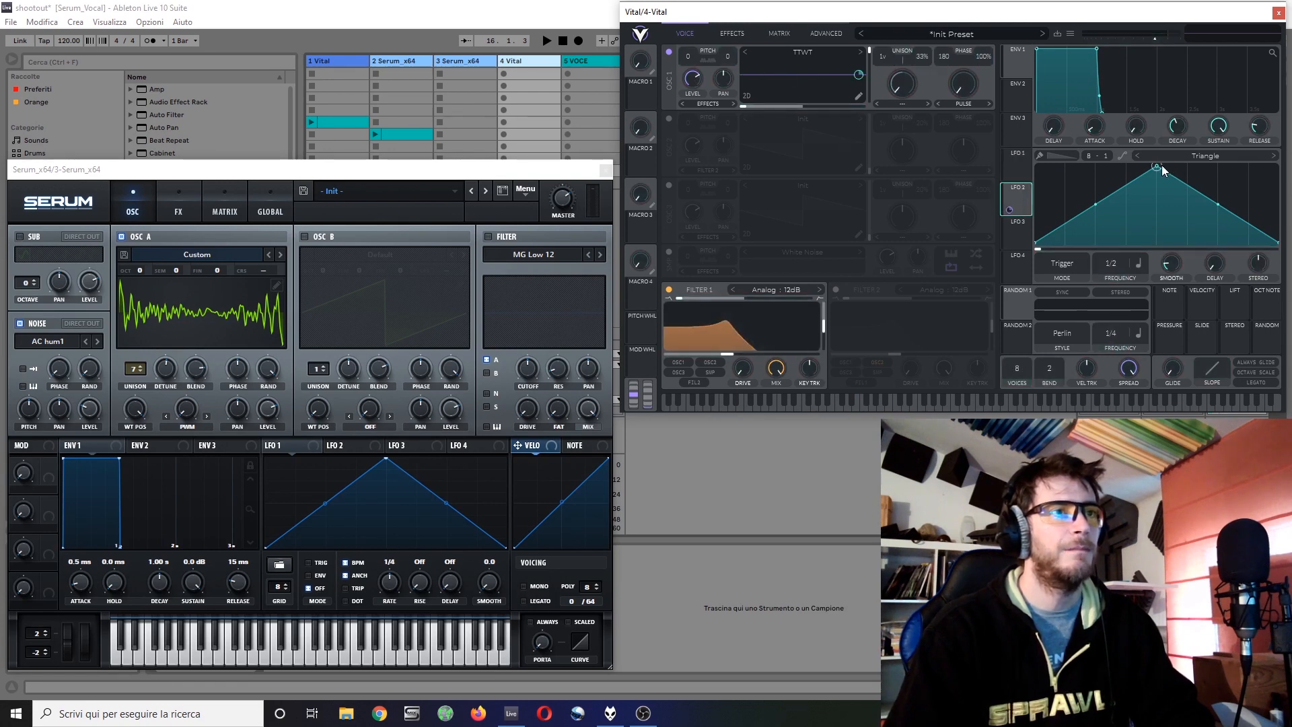
drag(1162, 164, 1278, 167)
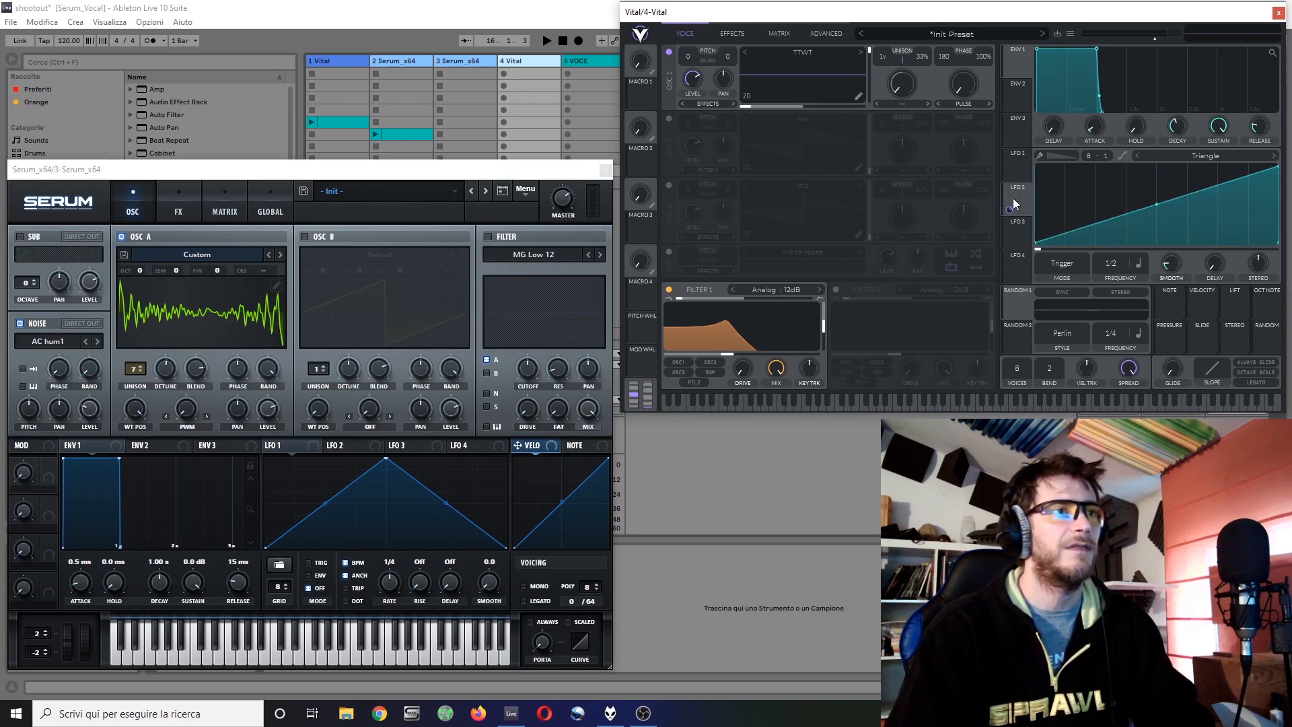
drag(1011, 208, 859, 65)
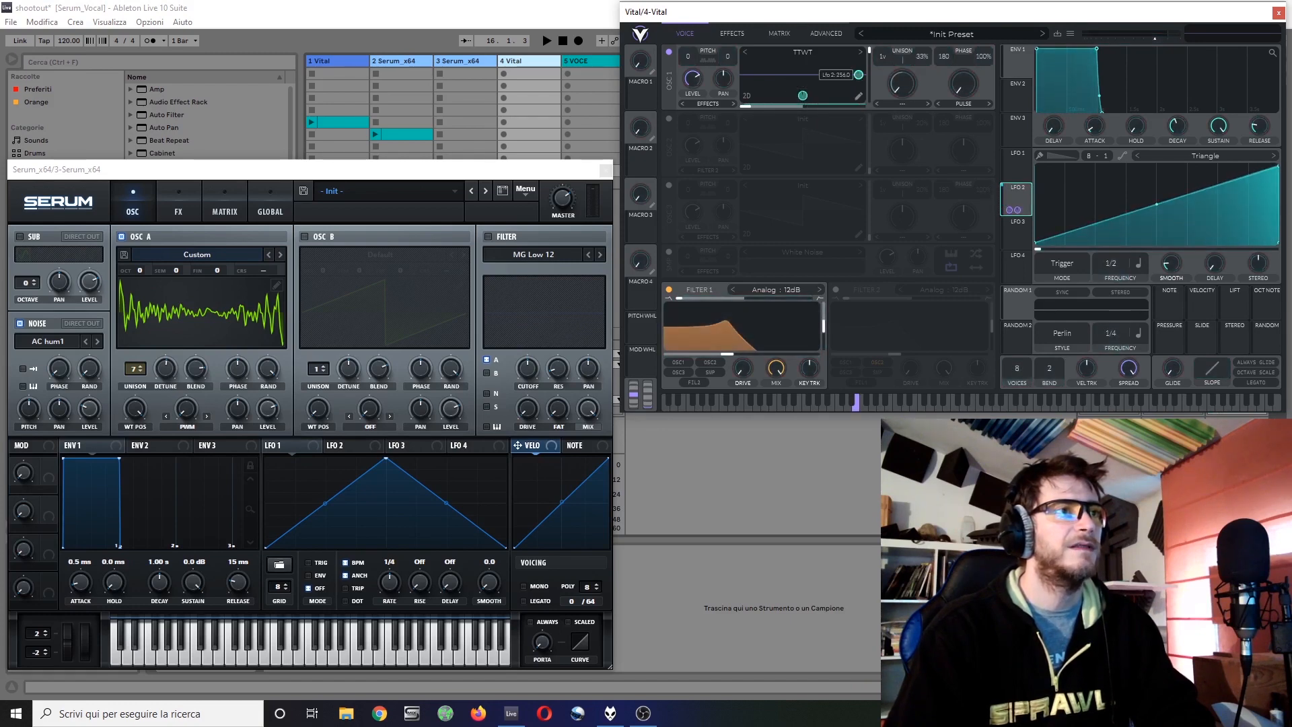
Step: Generate a new wavetable for the first oscillator from the text "welcome again" with the English (Aus) language
click(807, 54)
click(805, 55)
right_click(805, 74)
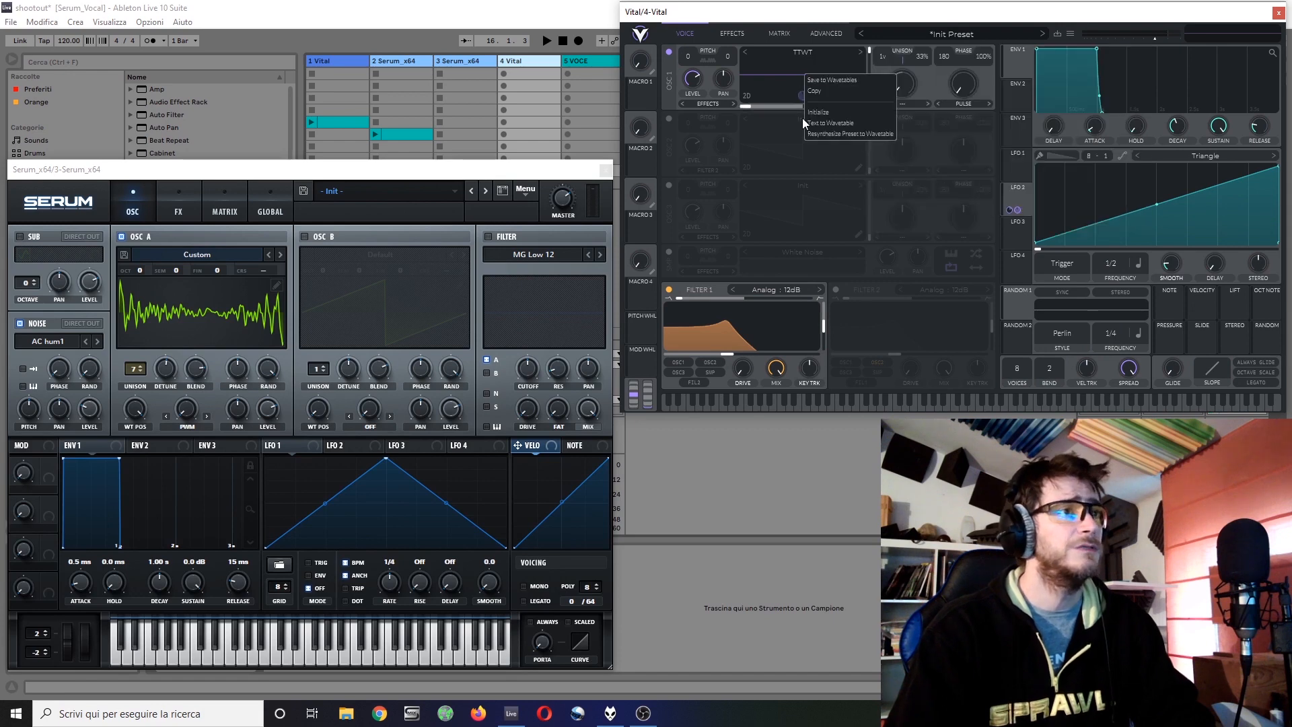
click(819, 124)
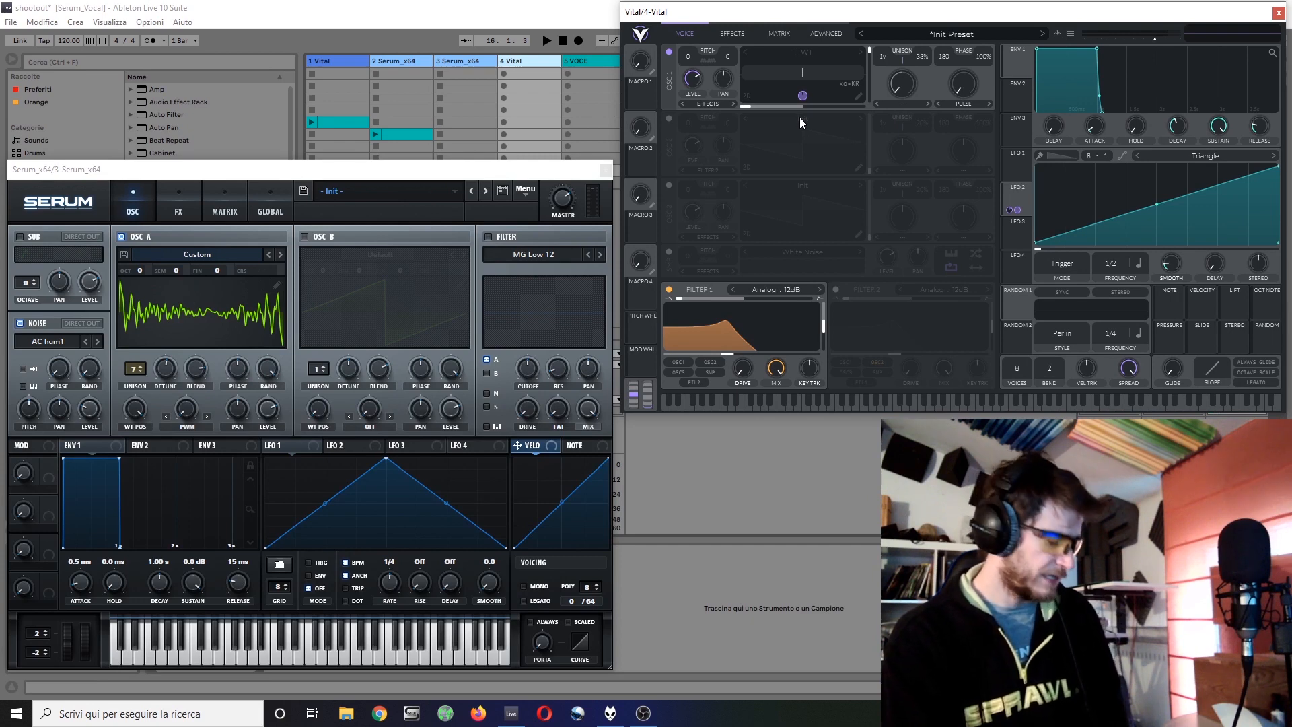
text(welcome again)
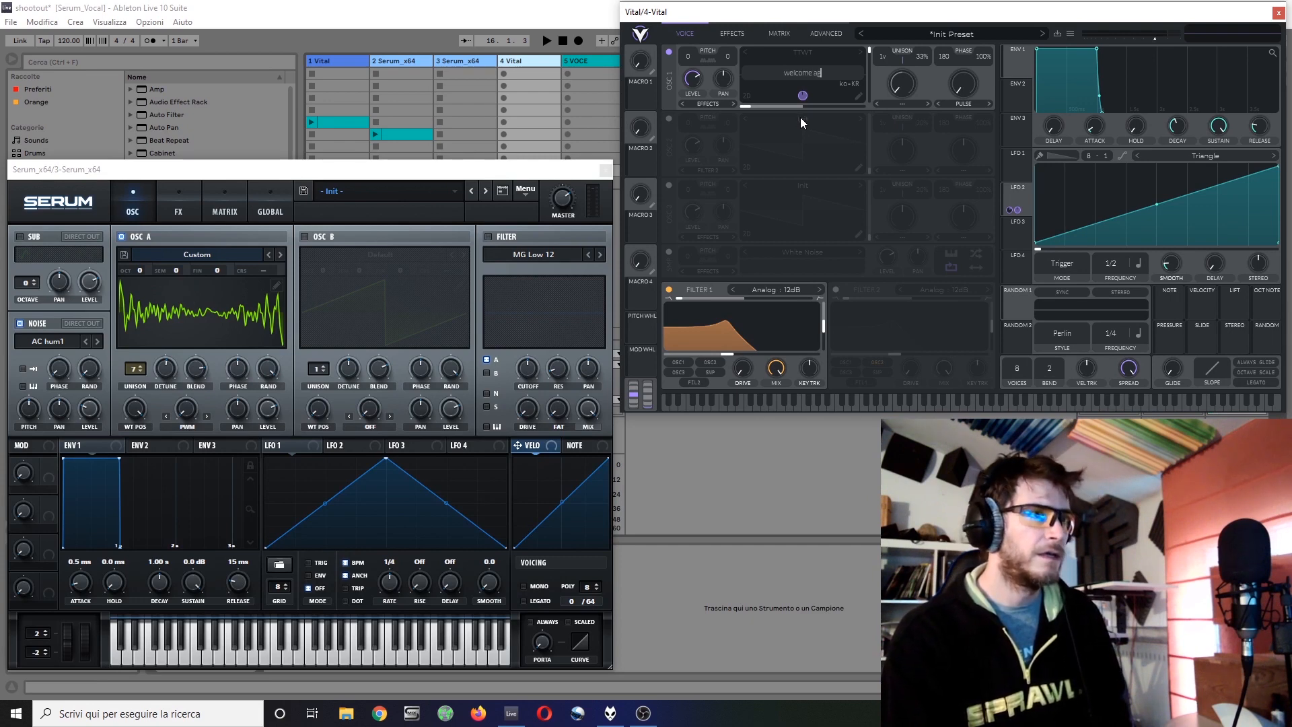
click(850, 85)
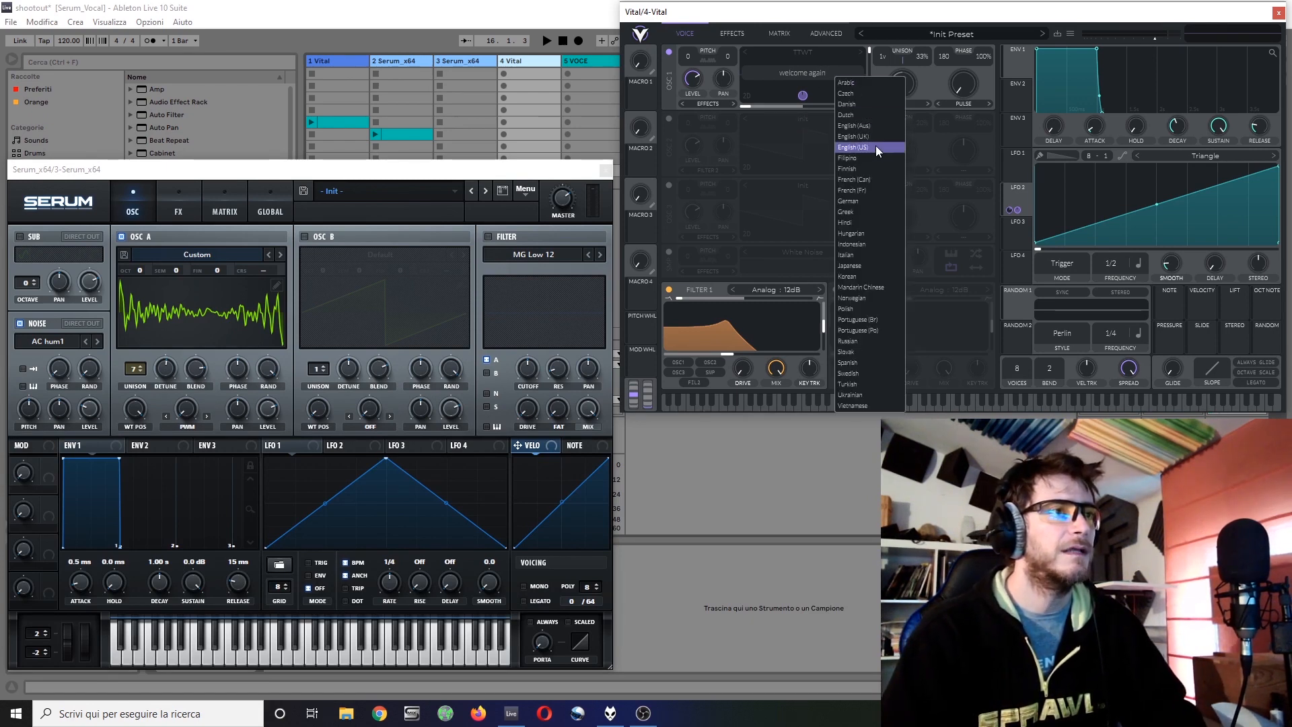
click(871, 124)
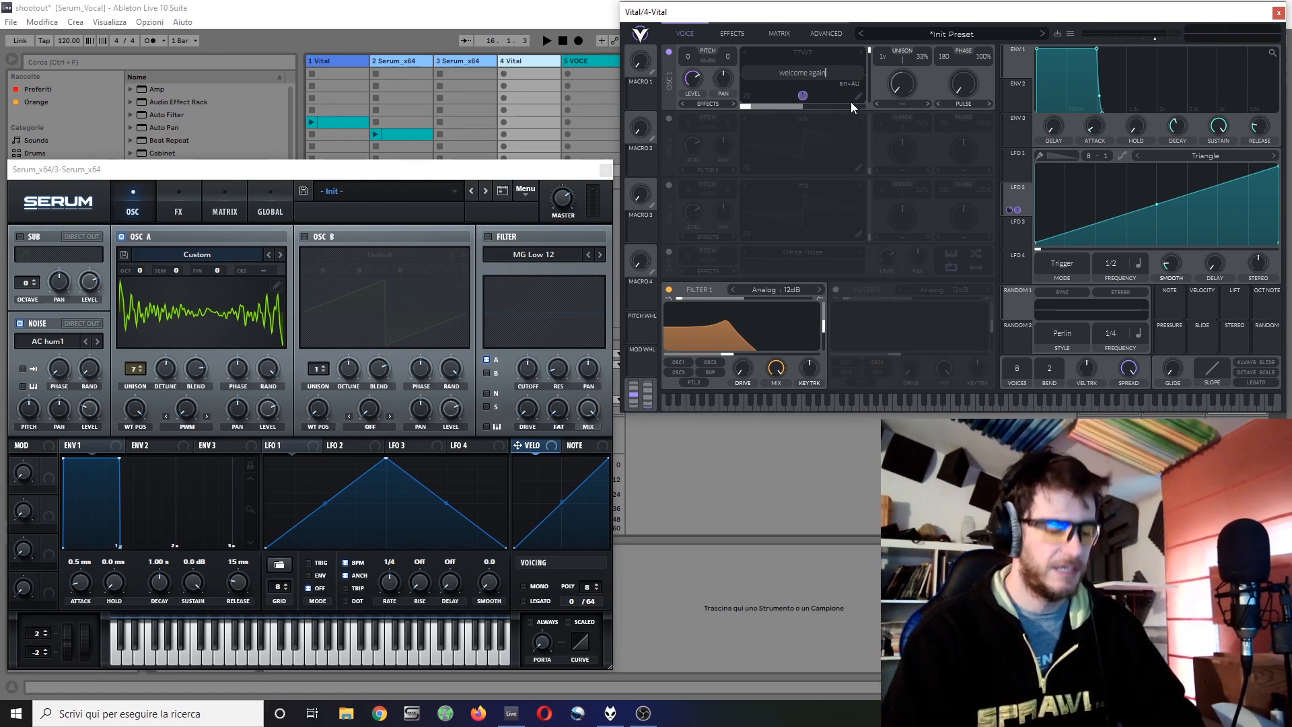
key(Return)
Step: Set the oscillator's wavetable frame to its first position and return its phase slider to the start
mouse_move(752, 110)
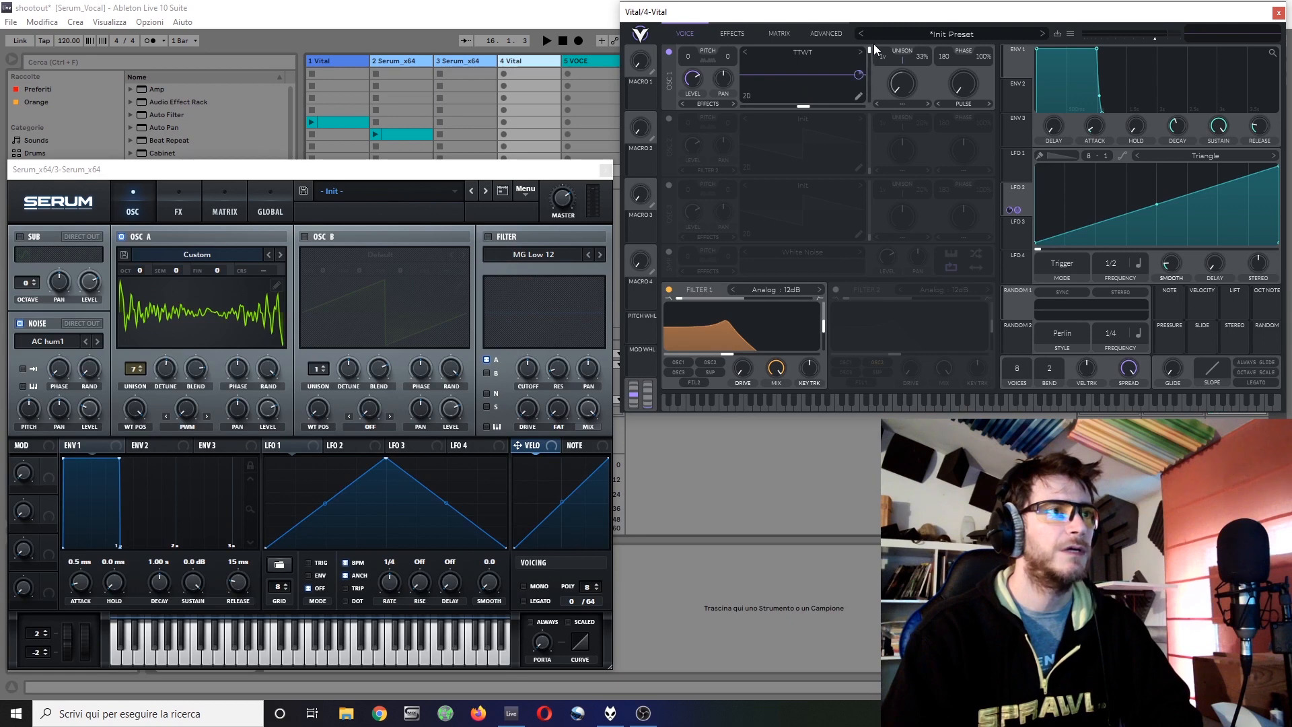
drag(870, 50, 874, 107)
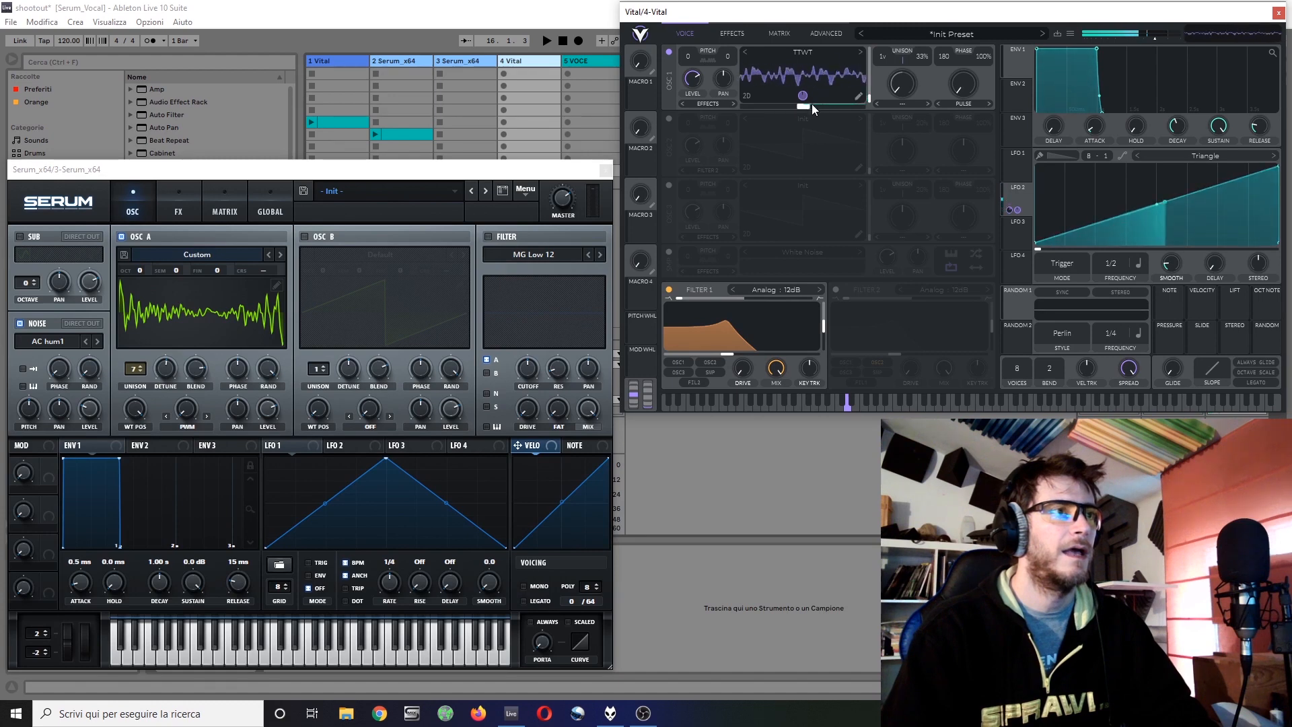
drag(806, 106, 805, 106)
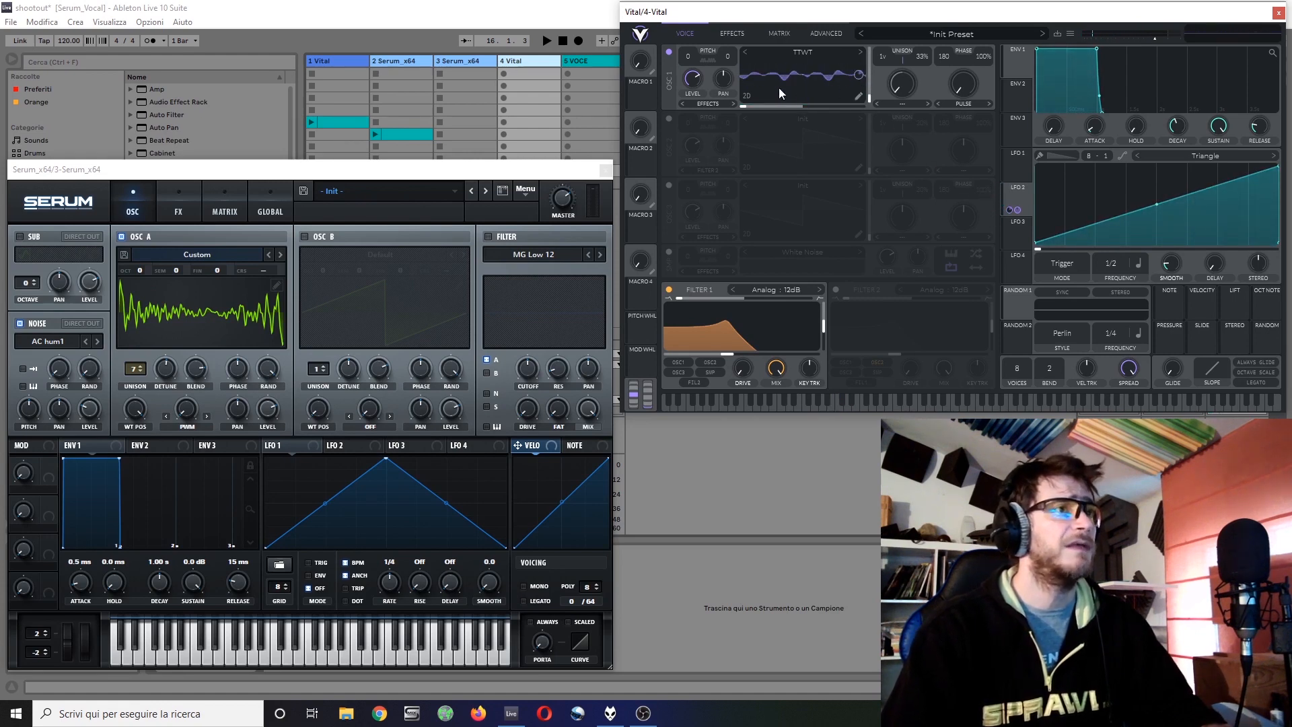
Step: In the wavetable editor, shift the Audio File Source's window position at the first and last keyframes, then close the editor
click(858, 96)
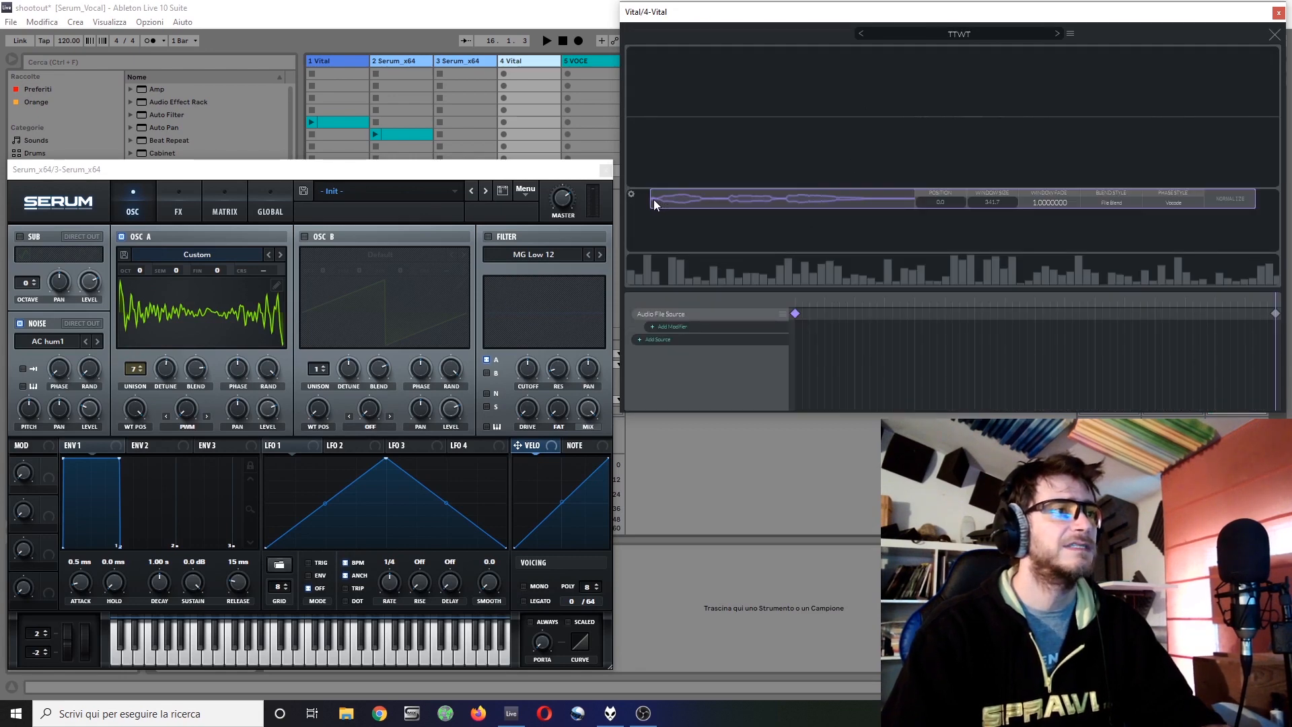
drag(654, 199, 710, 196)
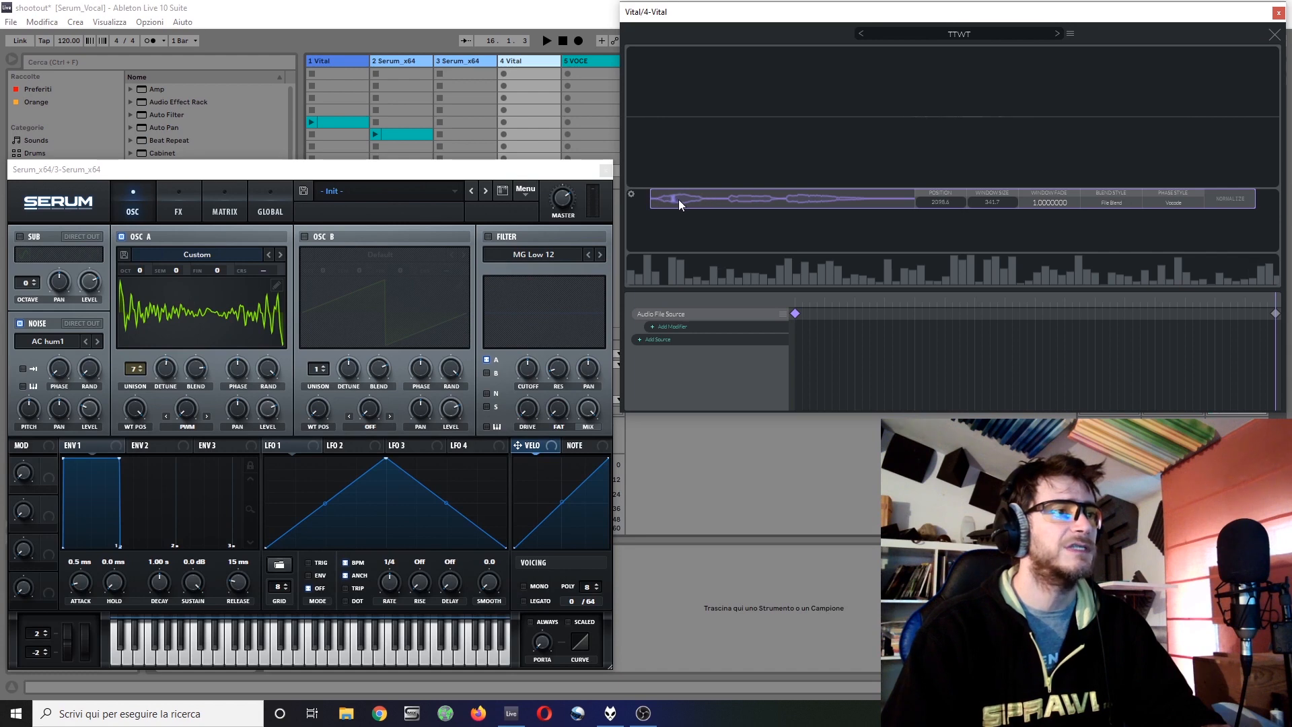
click(737, 205)
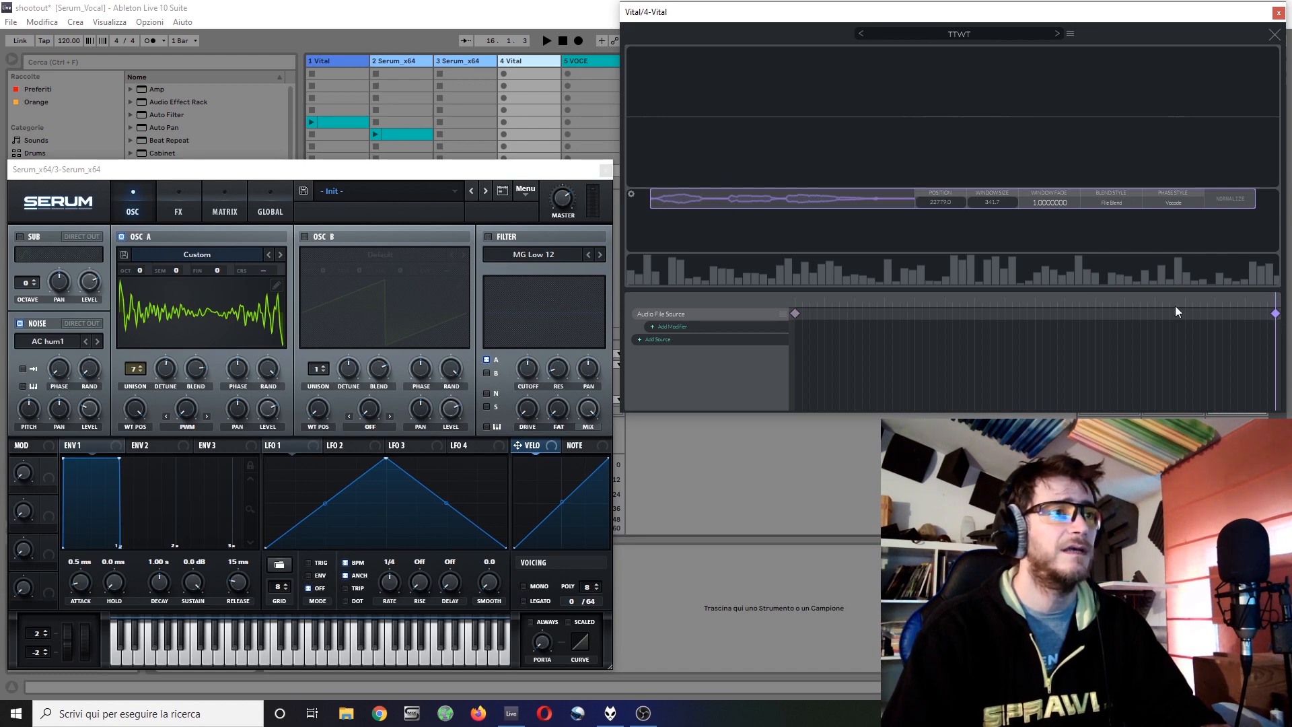
drag(900, 203, 945, 197)
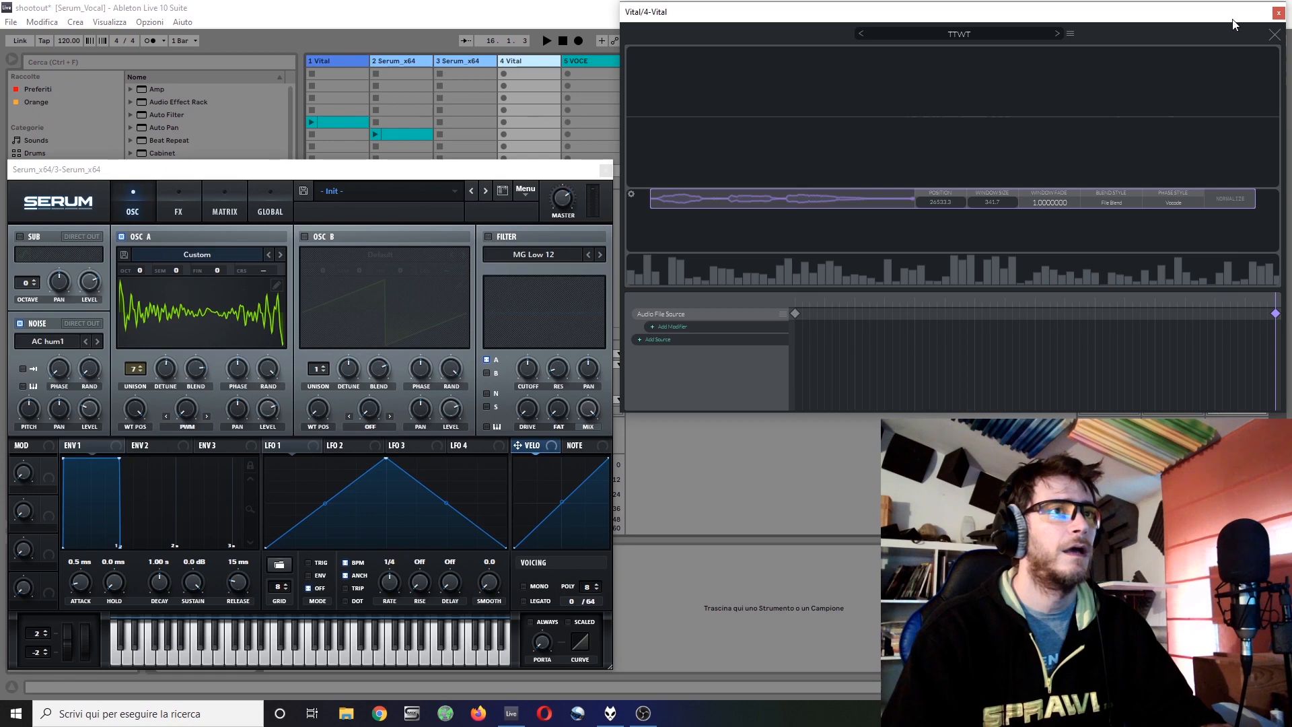
click(1275, 34)
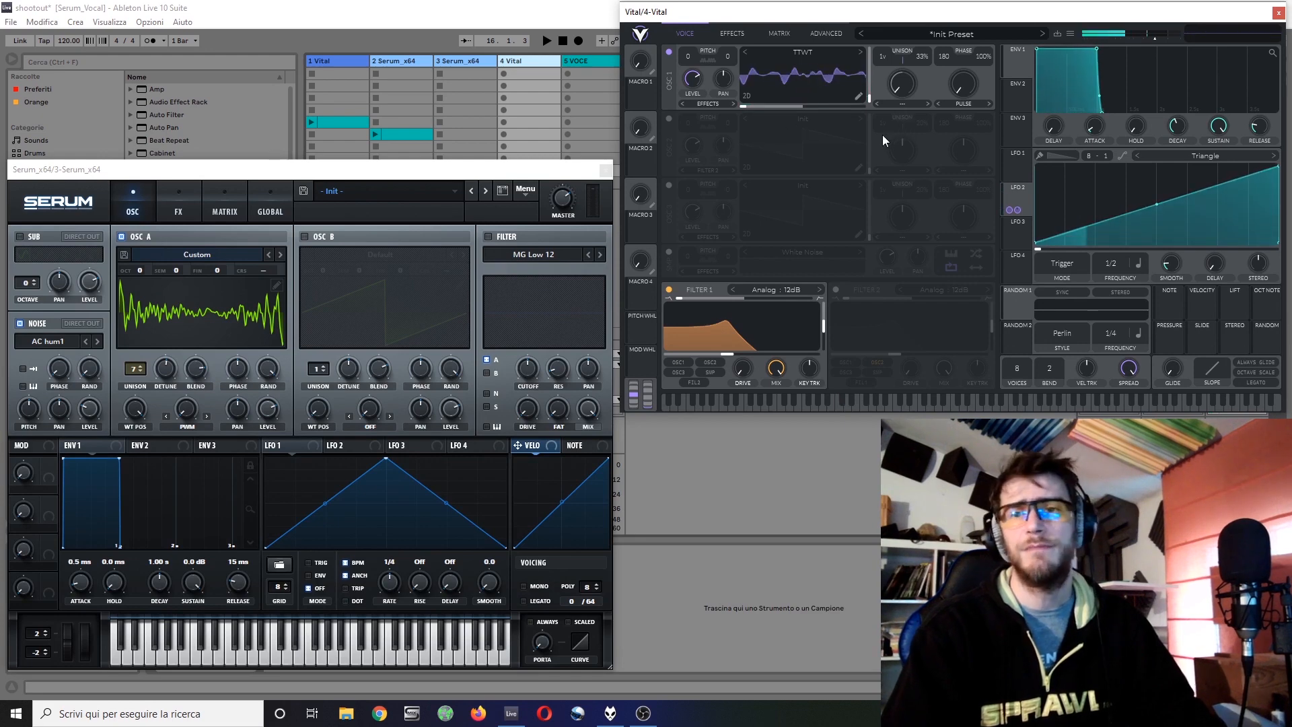
Step: Set the first oscillator's spectral morph mode to Vocode and adjust its amount to about 28%
click(906, 106)
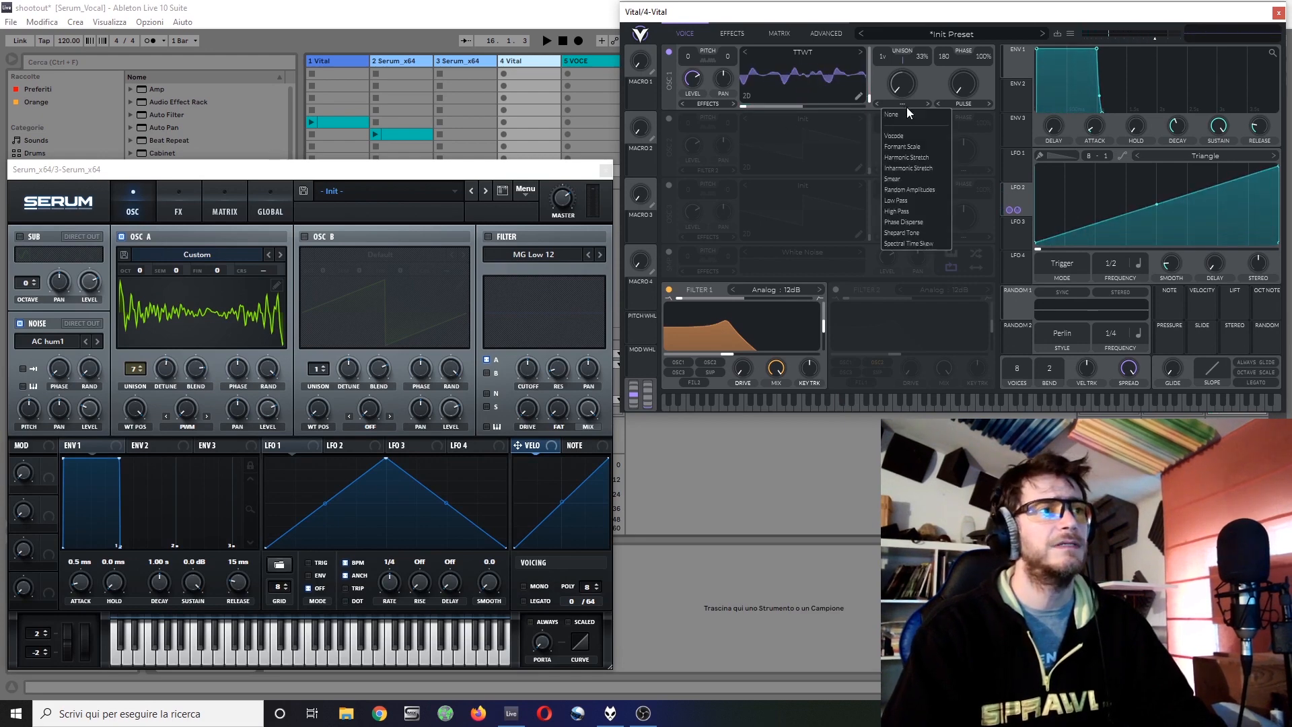
click(911, 134)
mouse_move(910, 71)
mouse_down()
mouse_move(936, 33)
mouse_move(923, 70)
mouse_up()
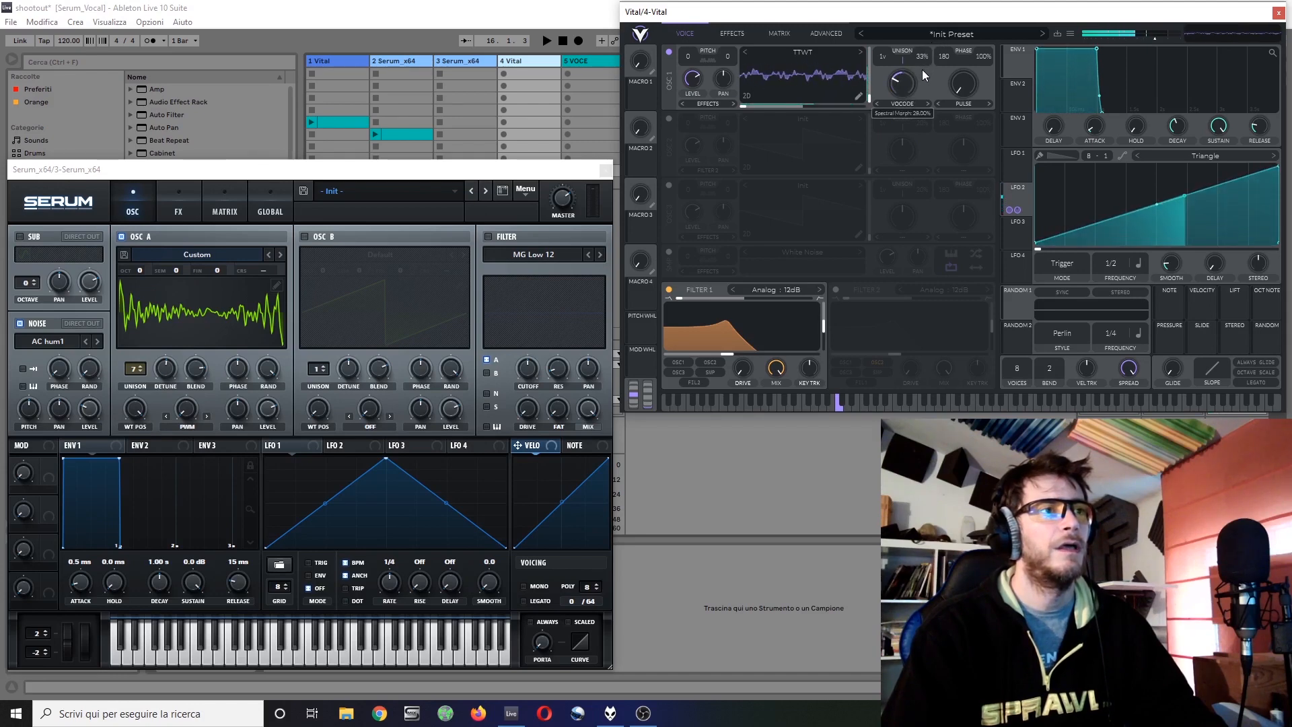
Step: Change the first oscillator's spectral morph mode to Formant Scale and raise its amount
click(907, 104)
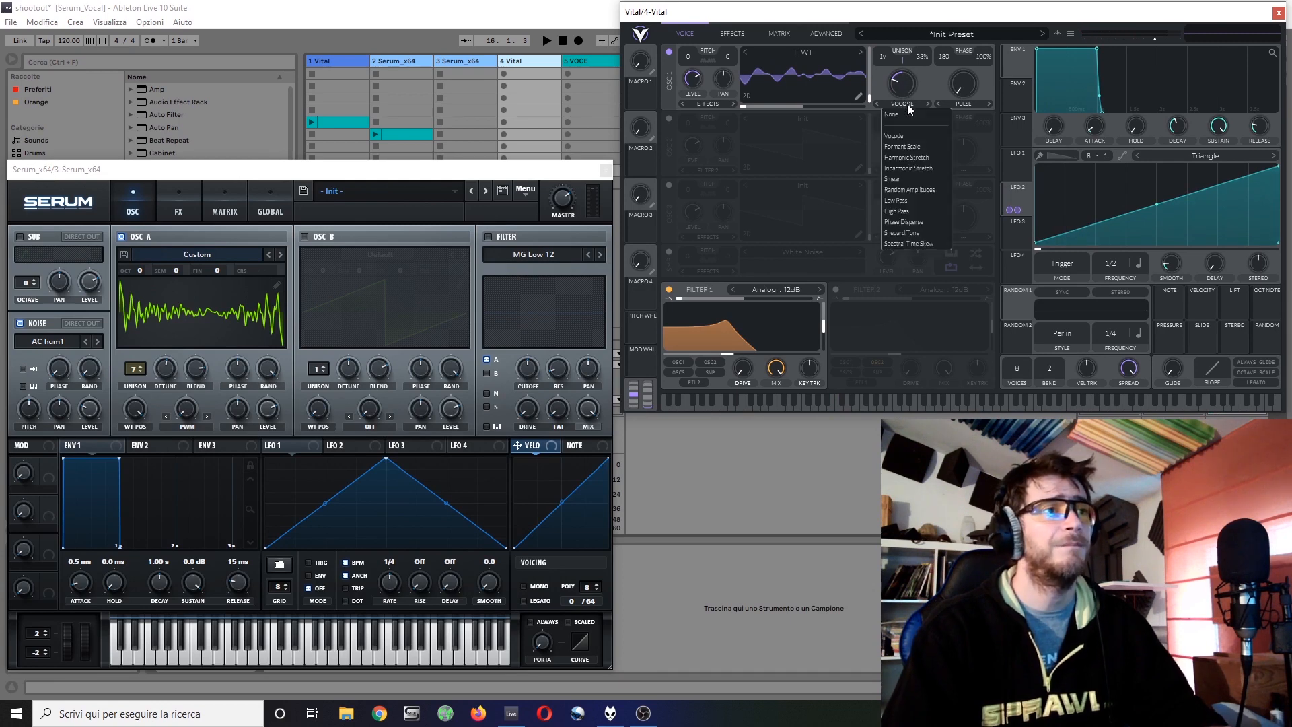
click(911, 146)
drag(898, 92, 920, 60)
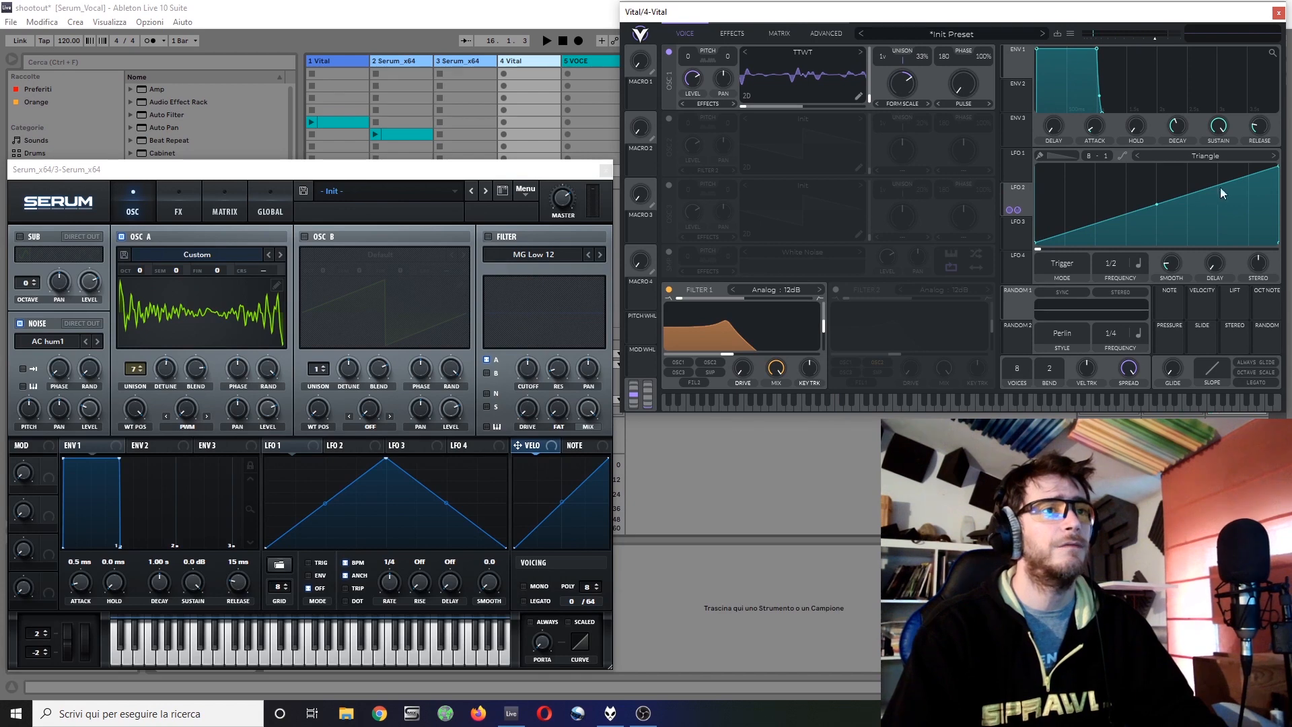
Step: Reshape LFO 2 into a falling ramp and lower the Formant Scale amount of the first oscillator
drag(1277, 167, 1007, 148)
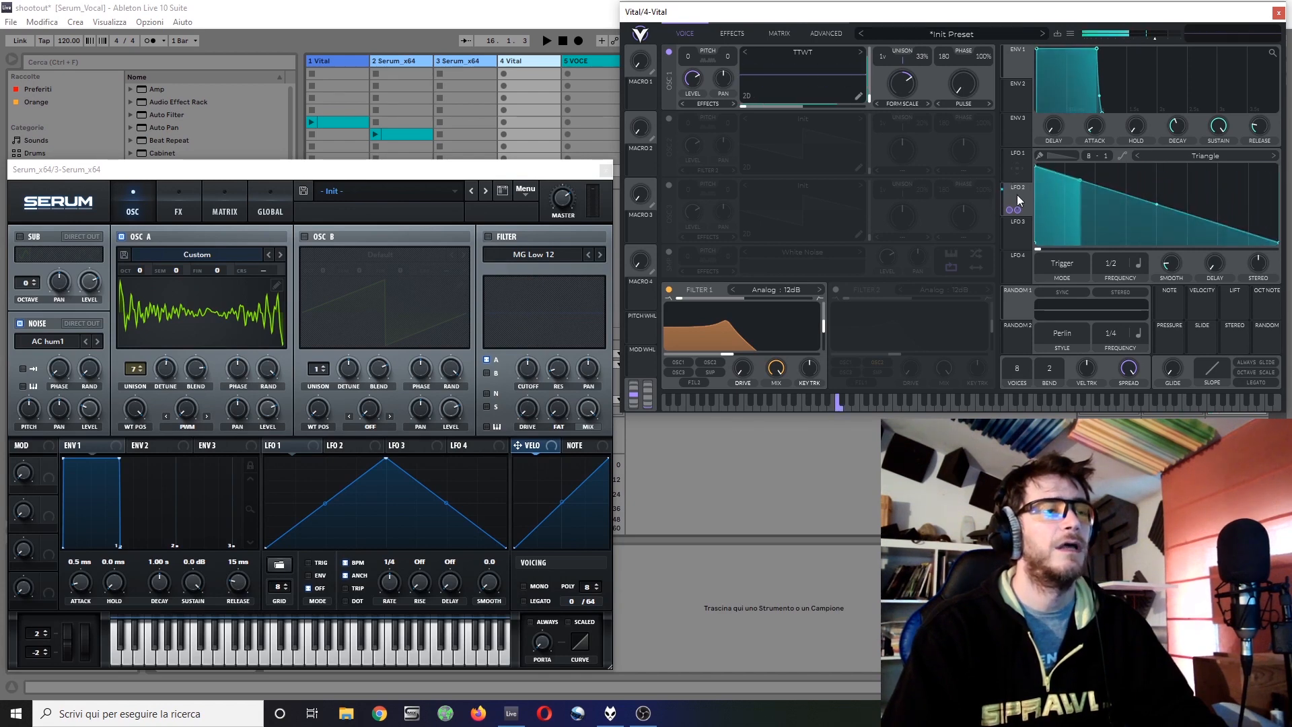
drag(906, 90, 899, 132)
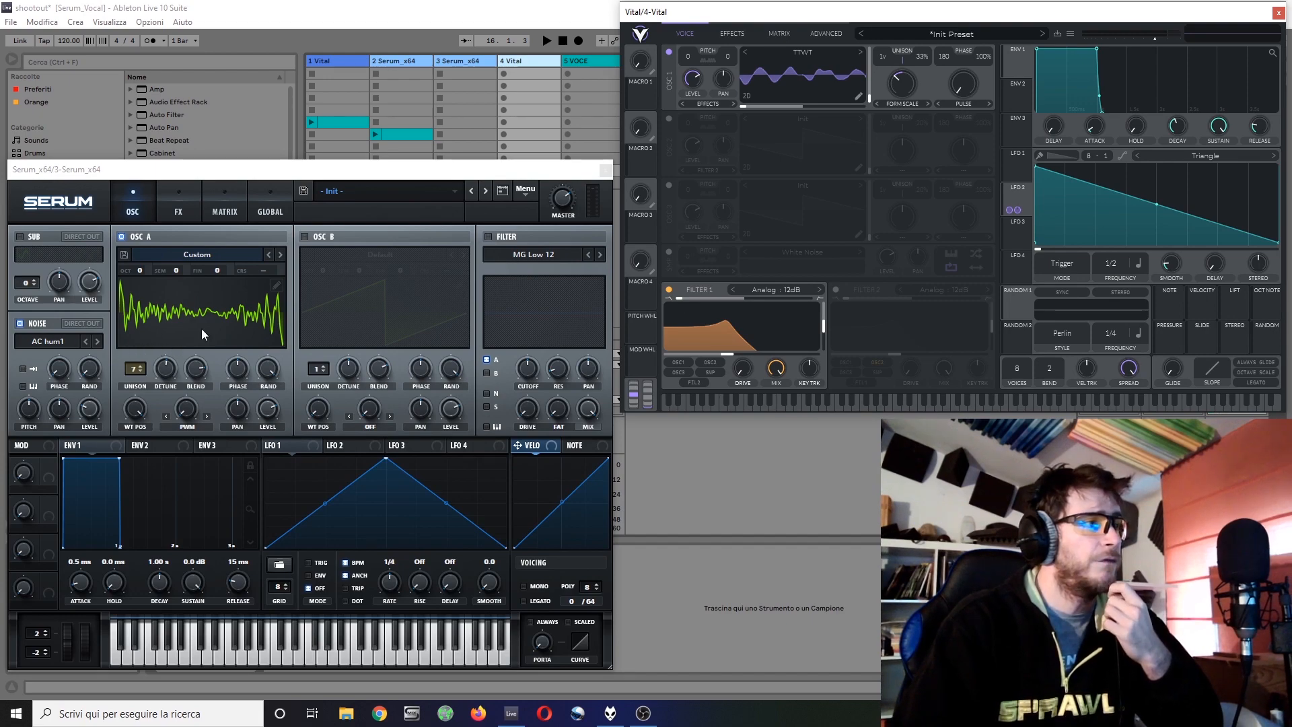
Step: Close the plug-in windows of Serum on track 3 and Vital on track 4
click(605, 171)
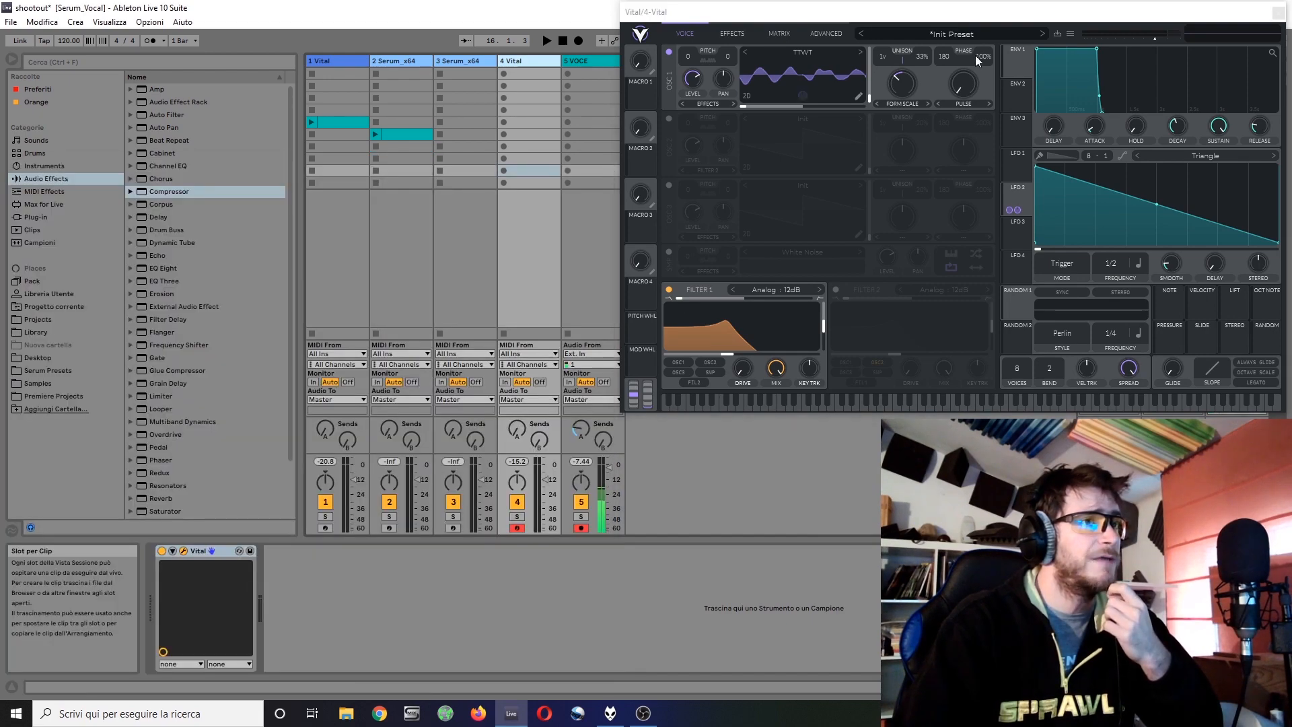
click(1277, 15)
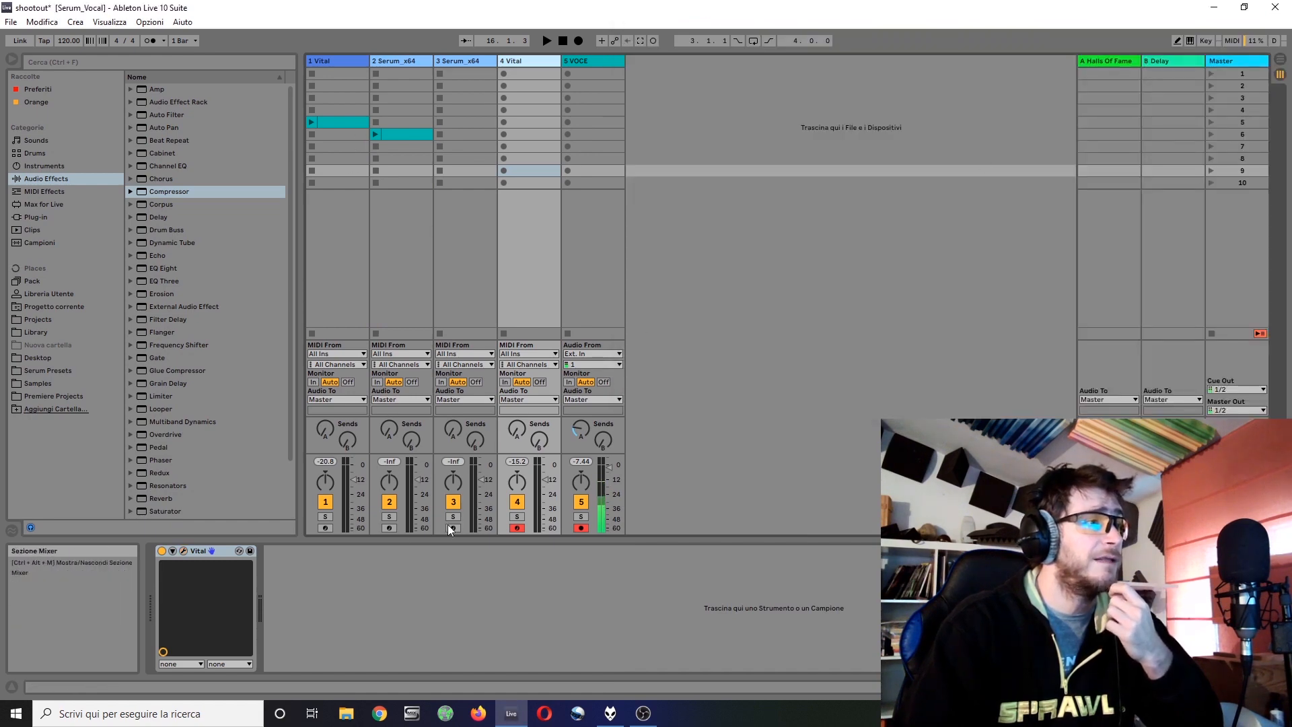
Step: Open Serum on track 2 and Vital on track 1 and arrange their windows side by side
click(412, 60)
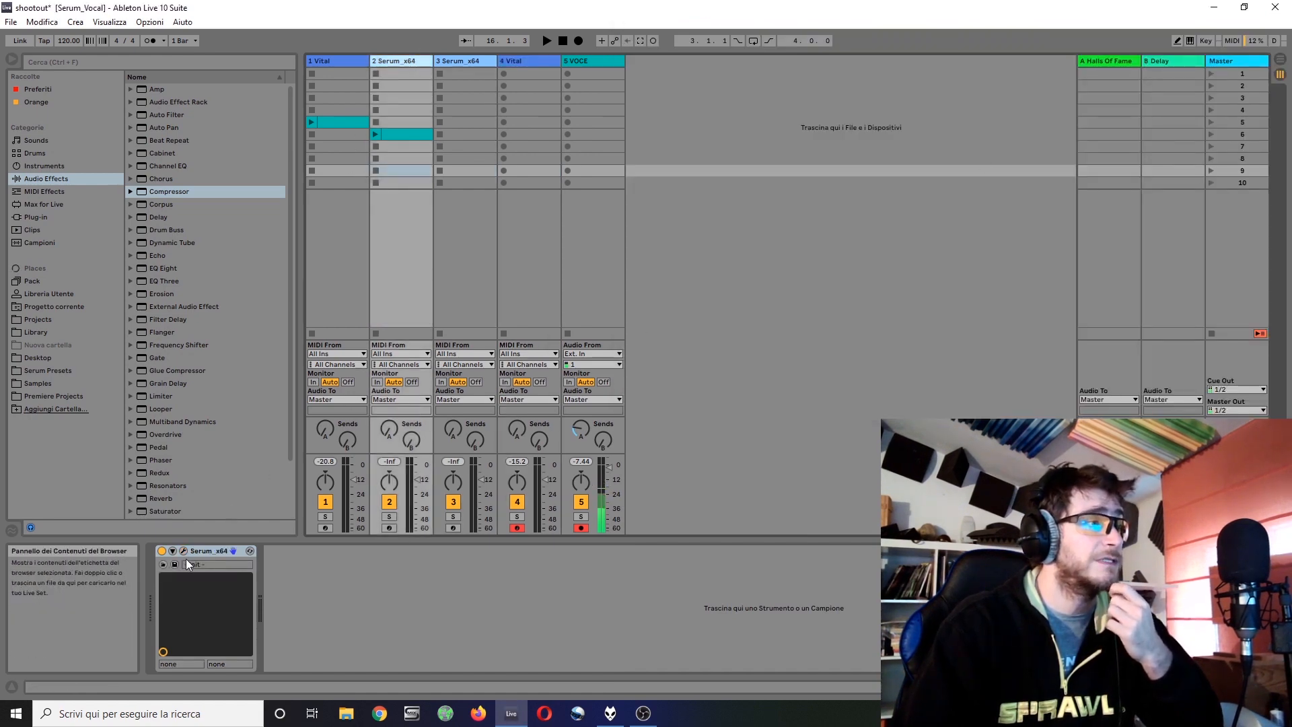
drag(1291, 180, 822, 140)
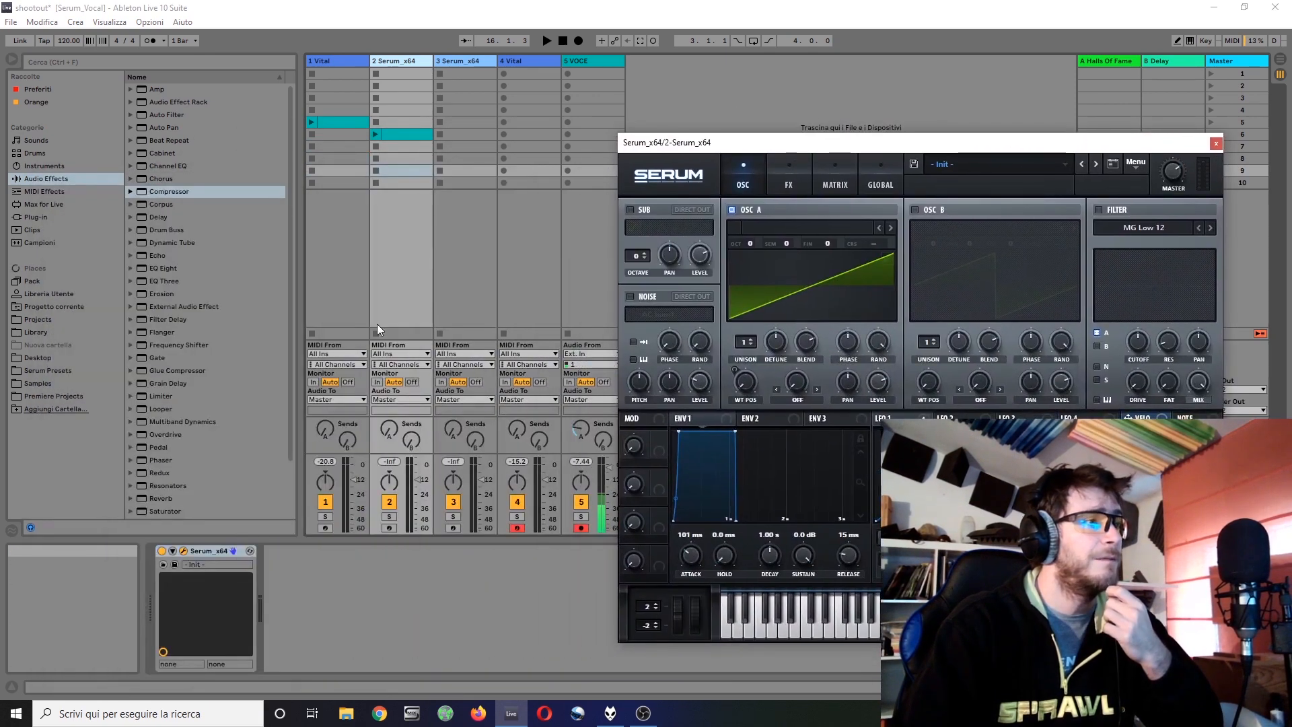
click(321, 59)
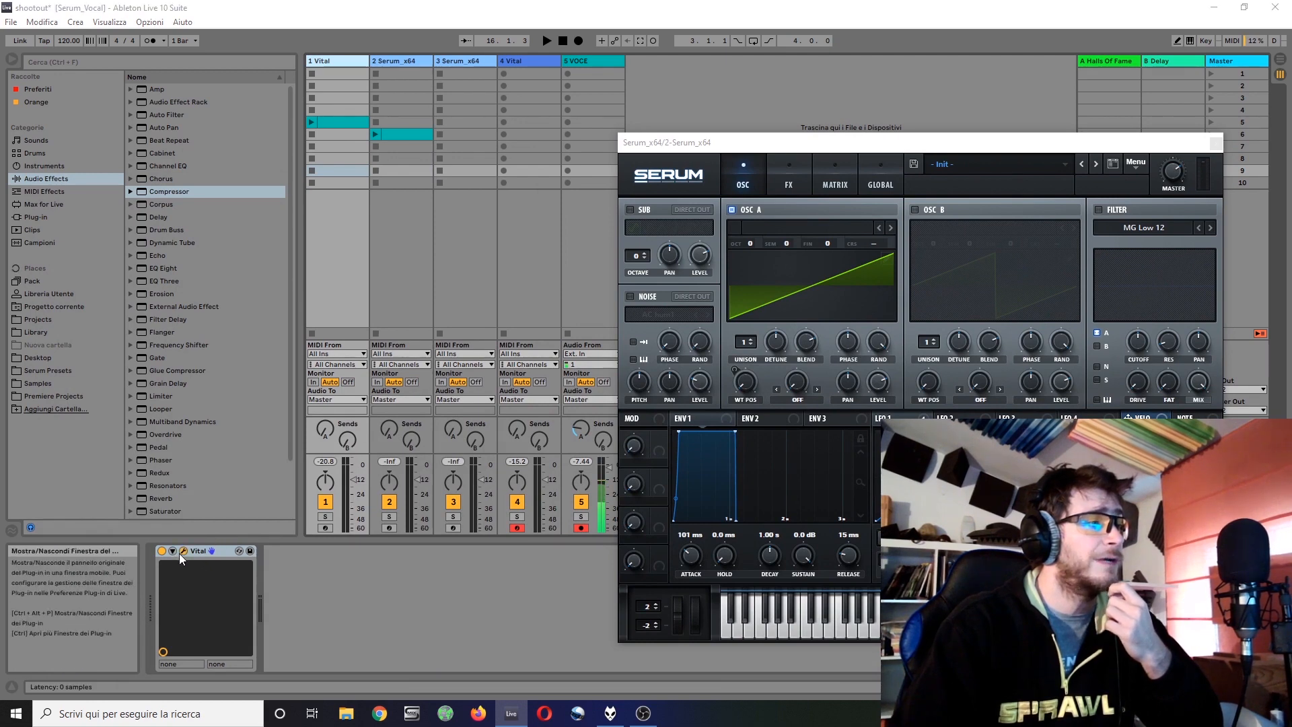
click(849, 149)
drag(849, 150, 235, 213)
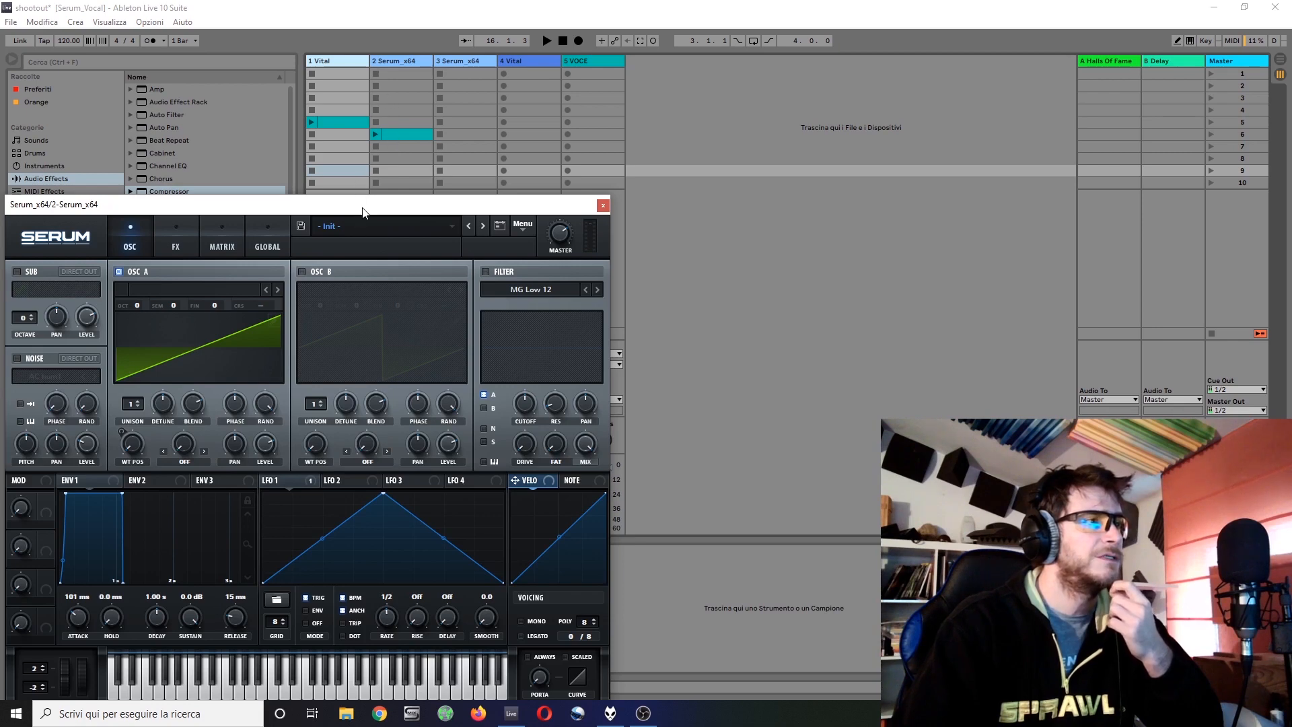
drag(1291, 158, 941, 18)
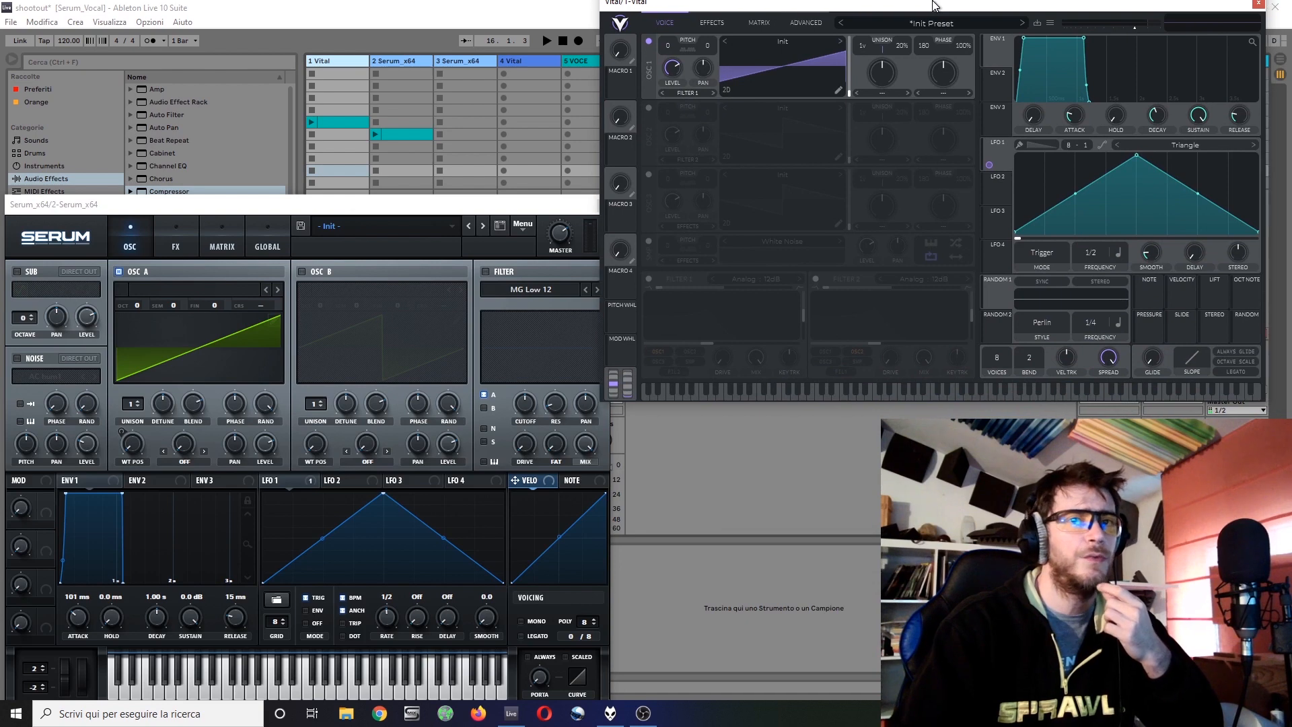
Step: Play the Serum clip and the Vital clip in turn to compare their initial sounds, and stop playback
click(374, 134)
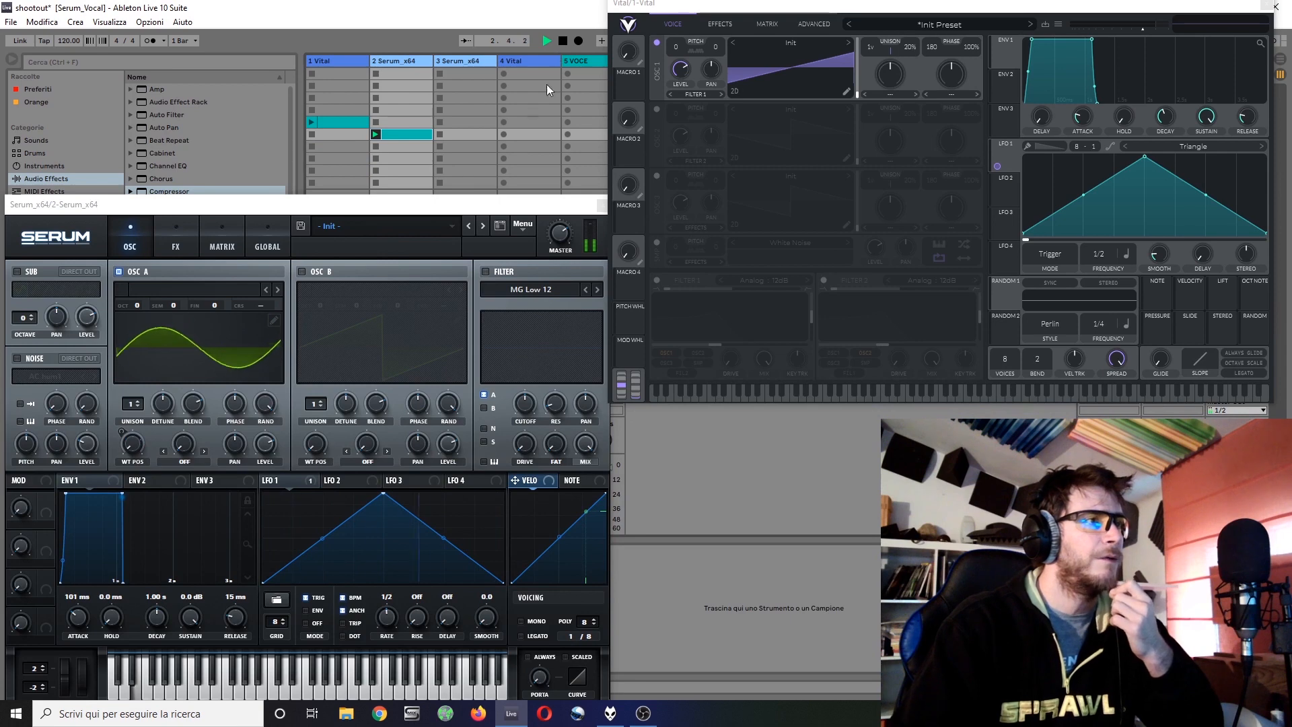
click(564, 42)
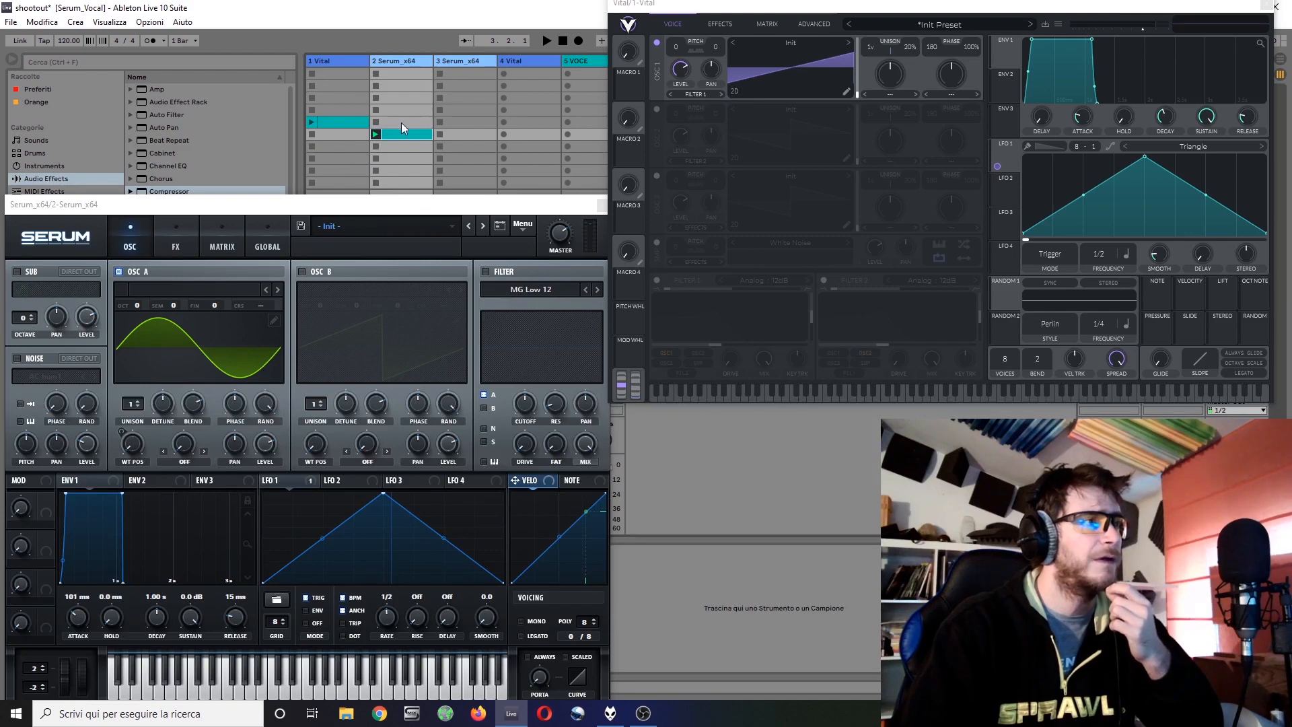
drag(1088, 5, 1011, 119)
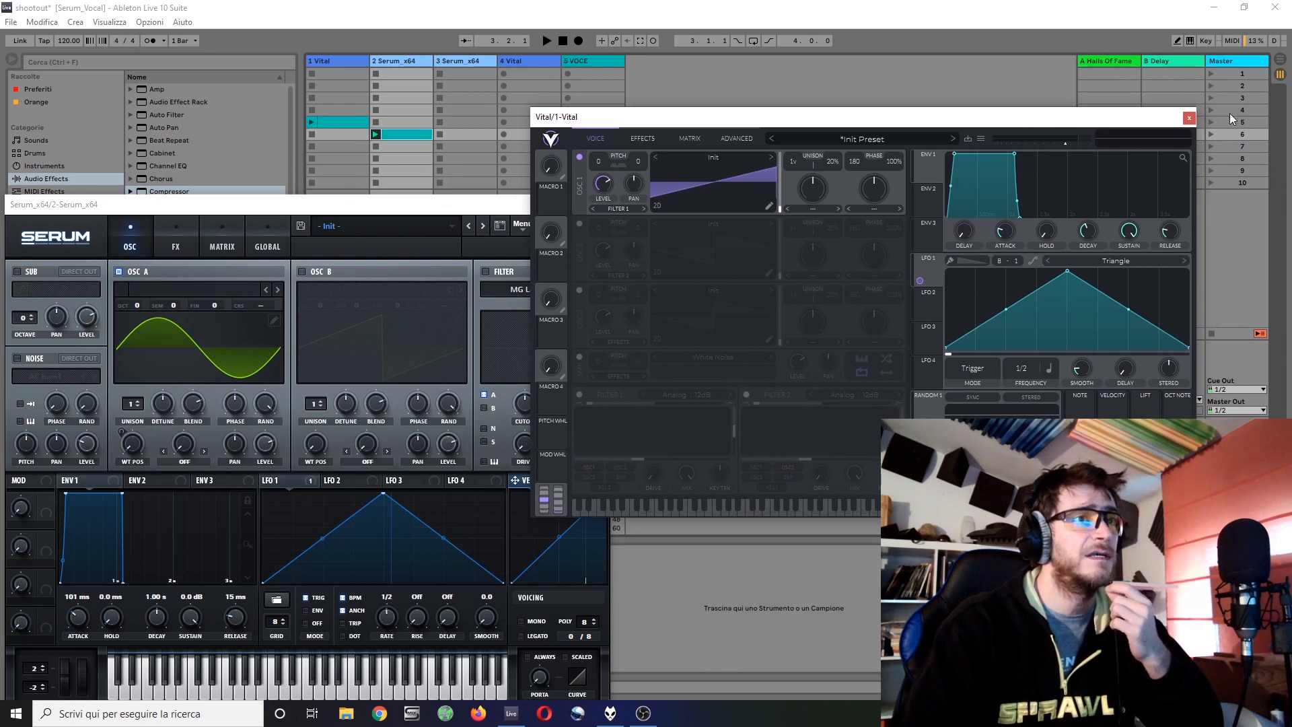
click(1210, 121)
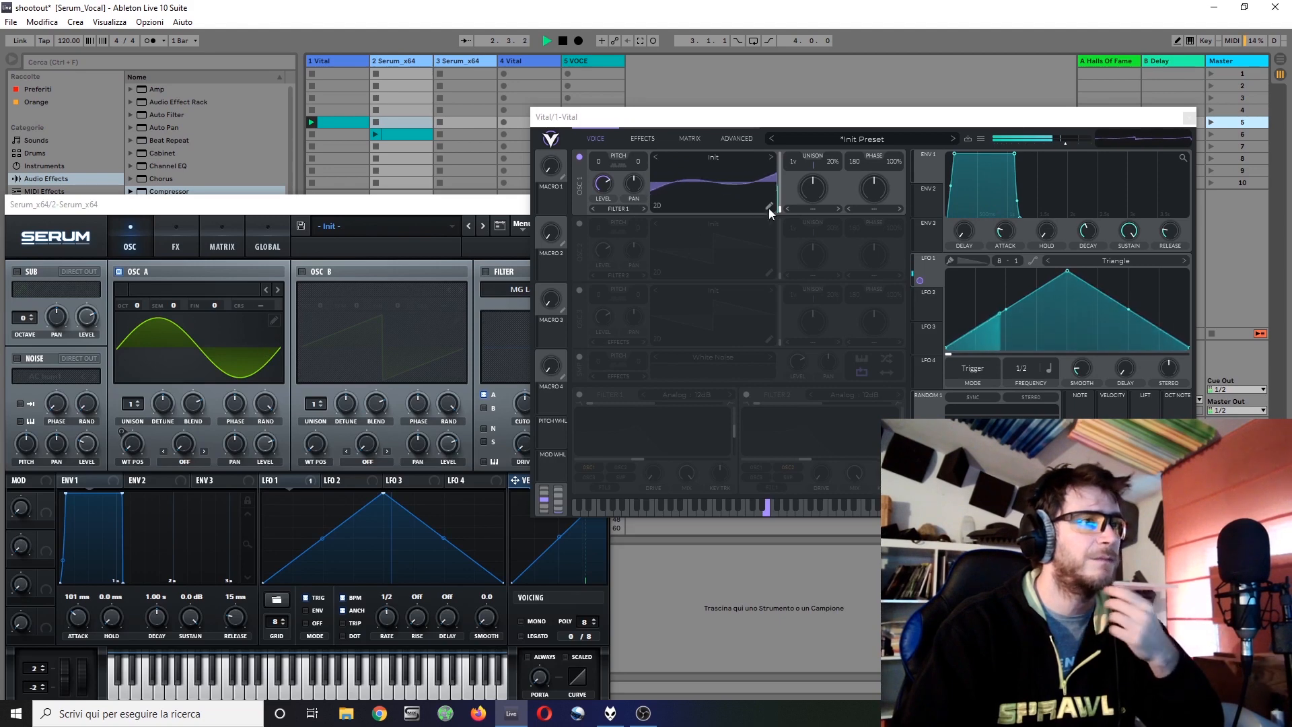
click(1210, 133)
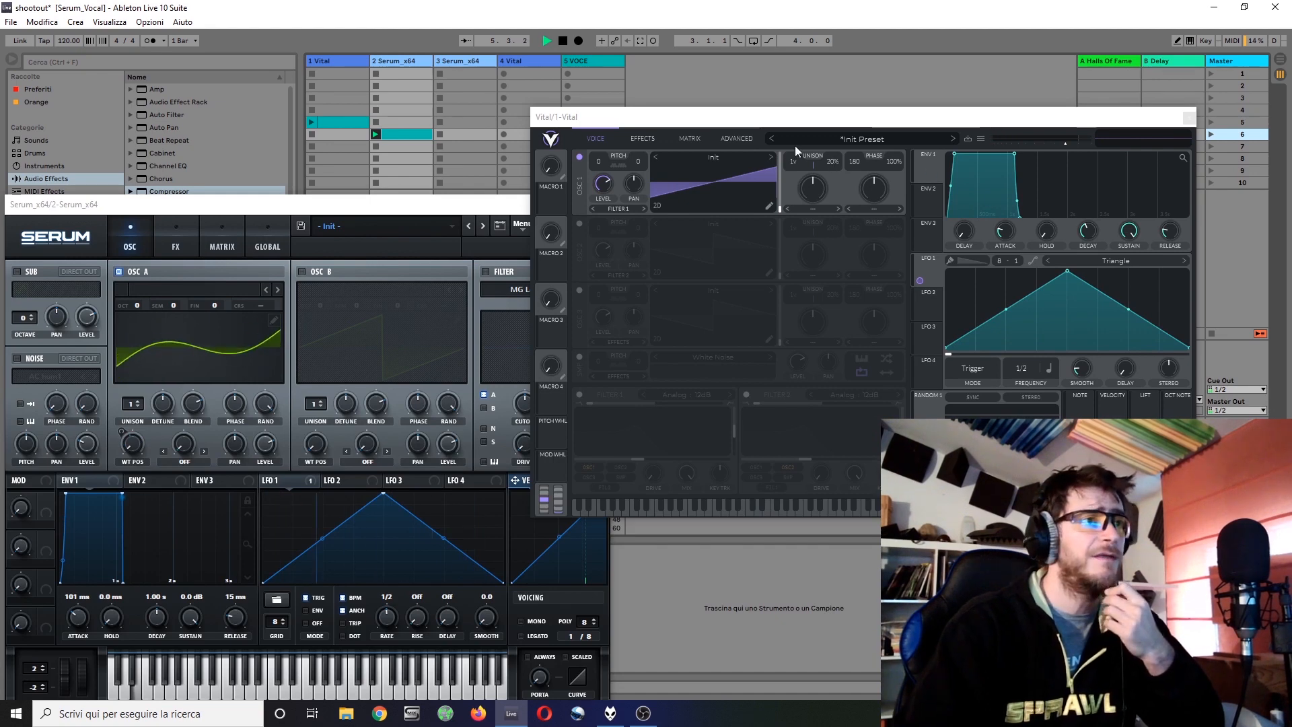
click(565, 42)
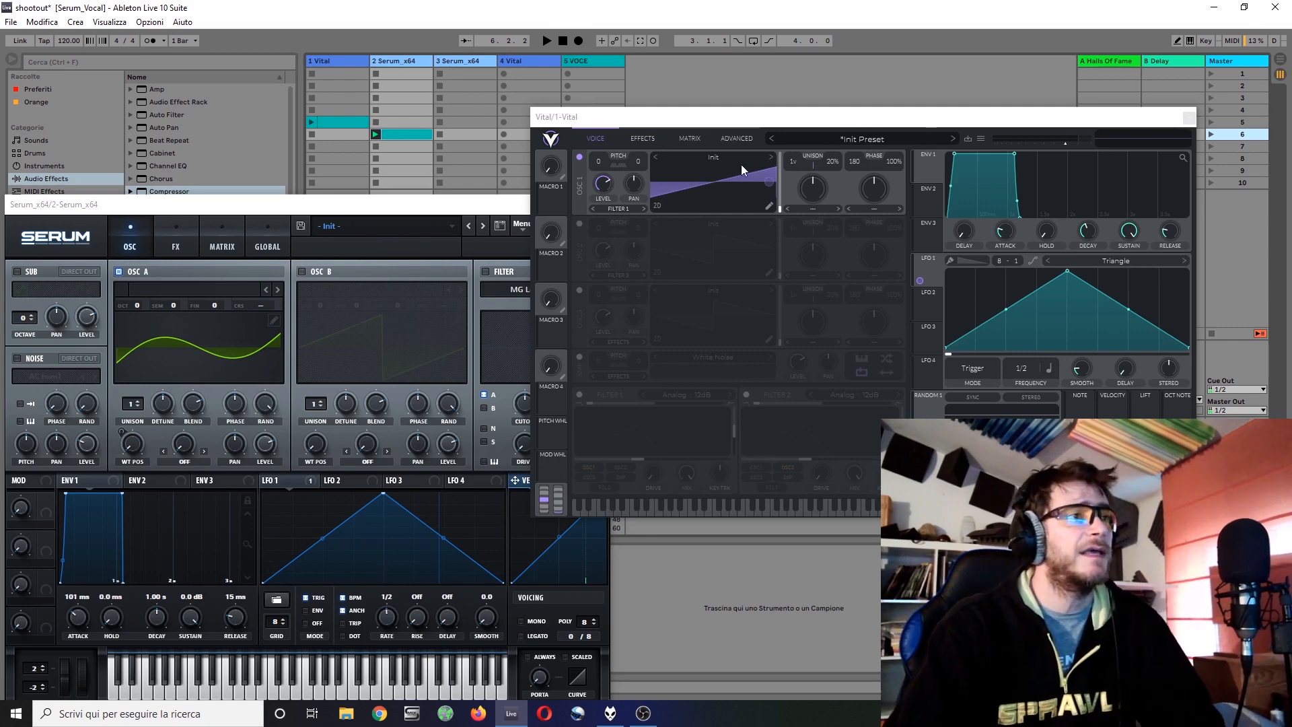
Step: Load the Monster 2 [SL] wavetable into Vital's first oscillator
right_click(712, 163)
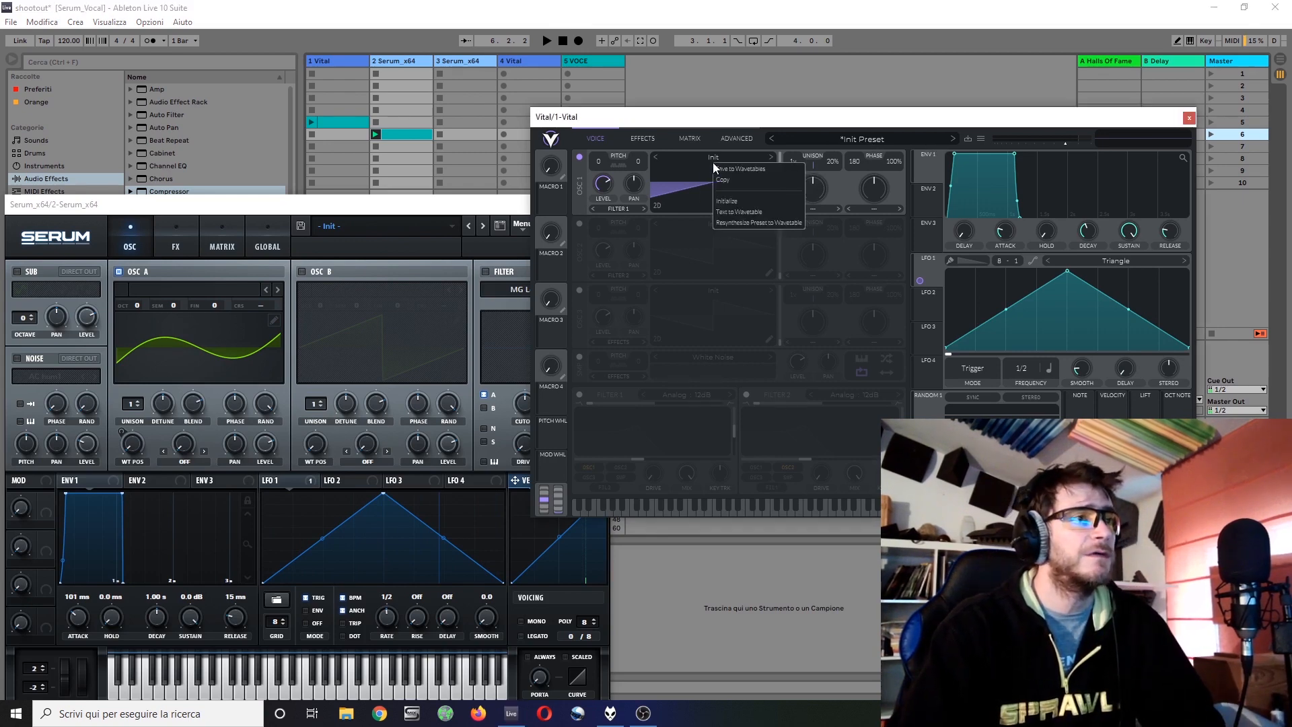
click(699, 160)
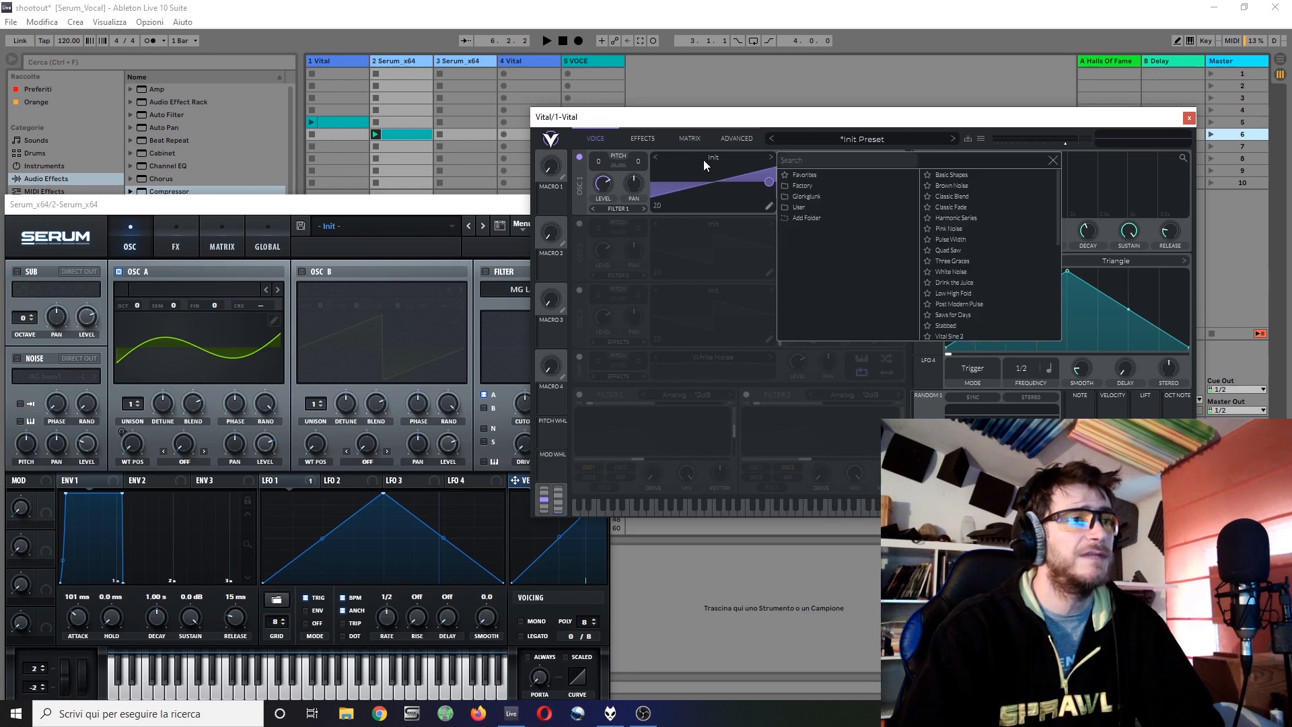
scroll(943, 276, down, 5)
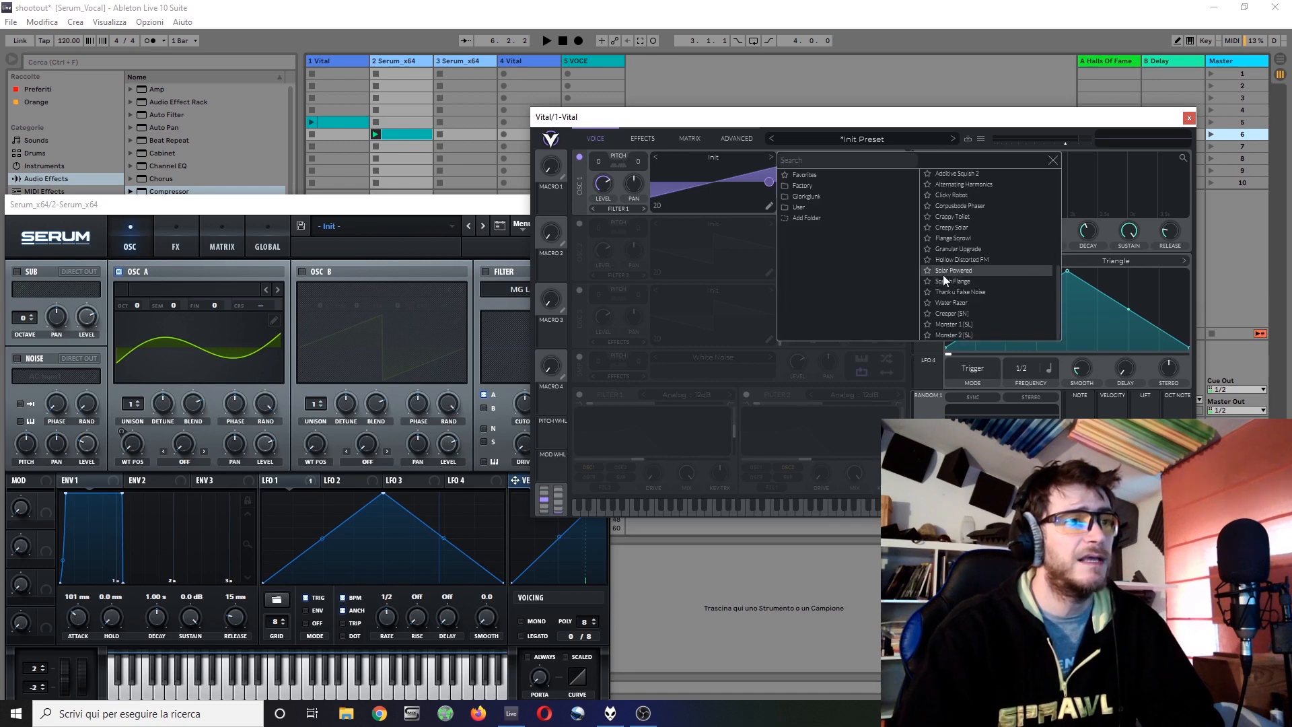
click(956, 336)
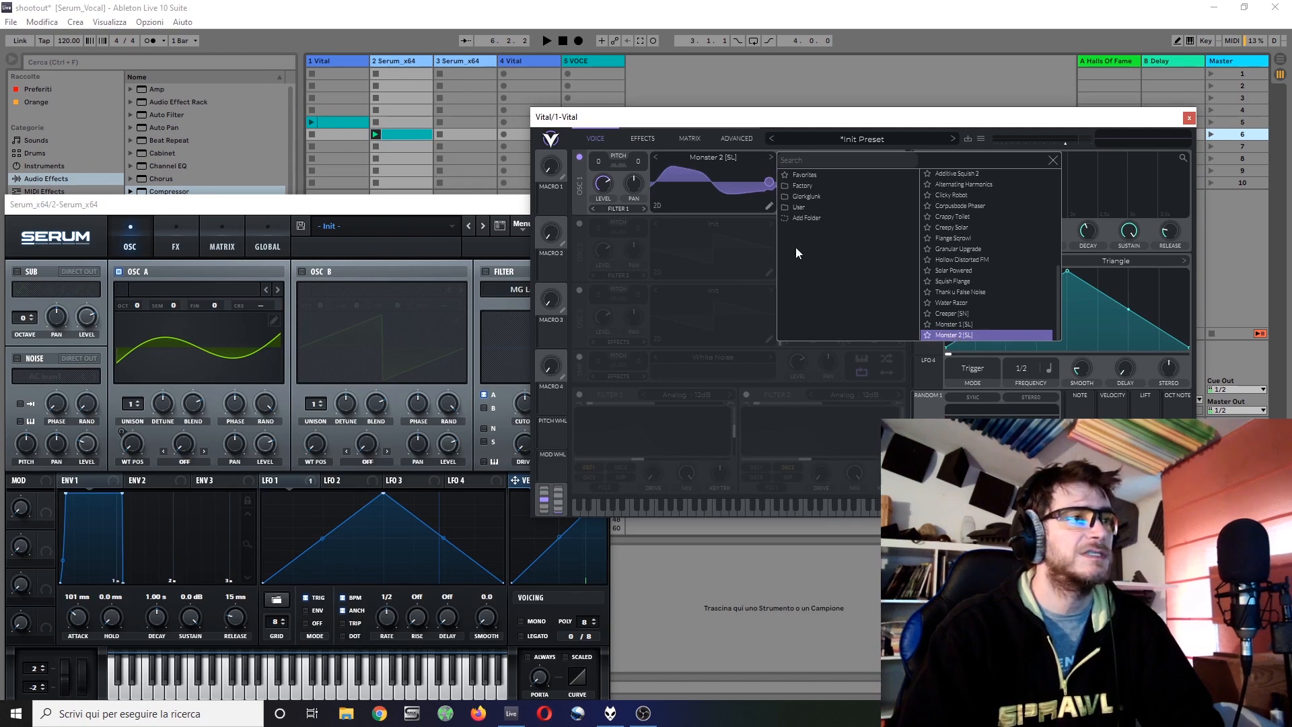
Step: Load the spectral wavetable Monster 2 [SL] into Serum's oscillator A and close Vital's wavetable browser
click(335, 229)
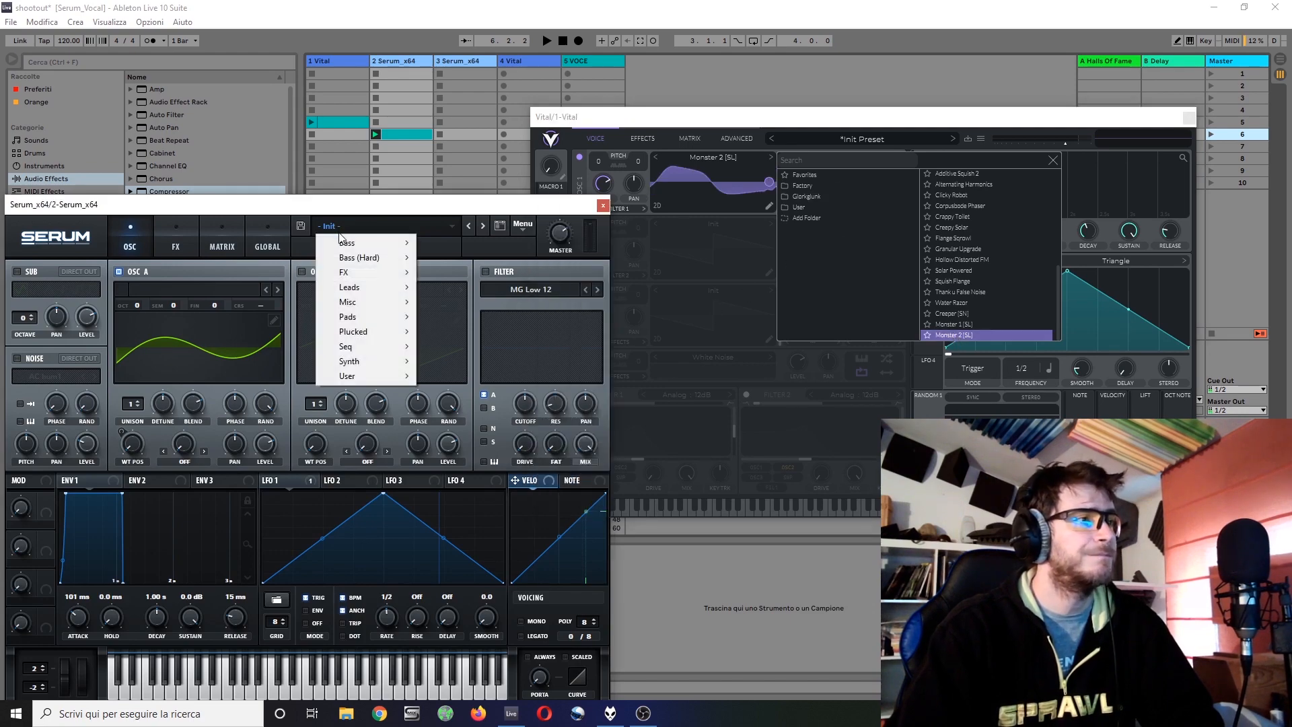
mouse_move(349, 287)
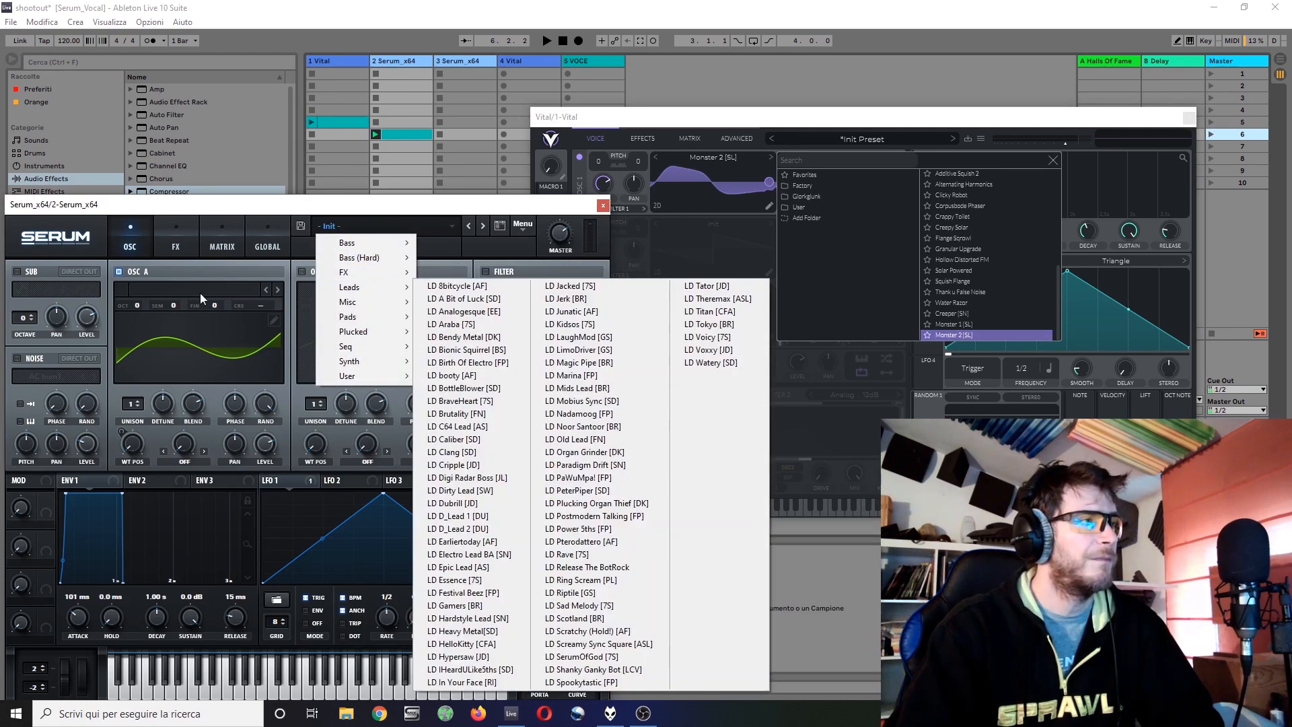
click(188, 365)
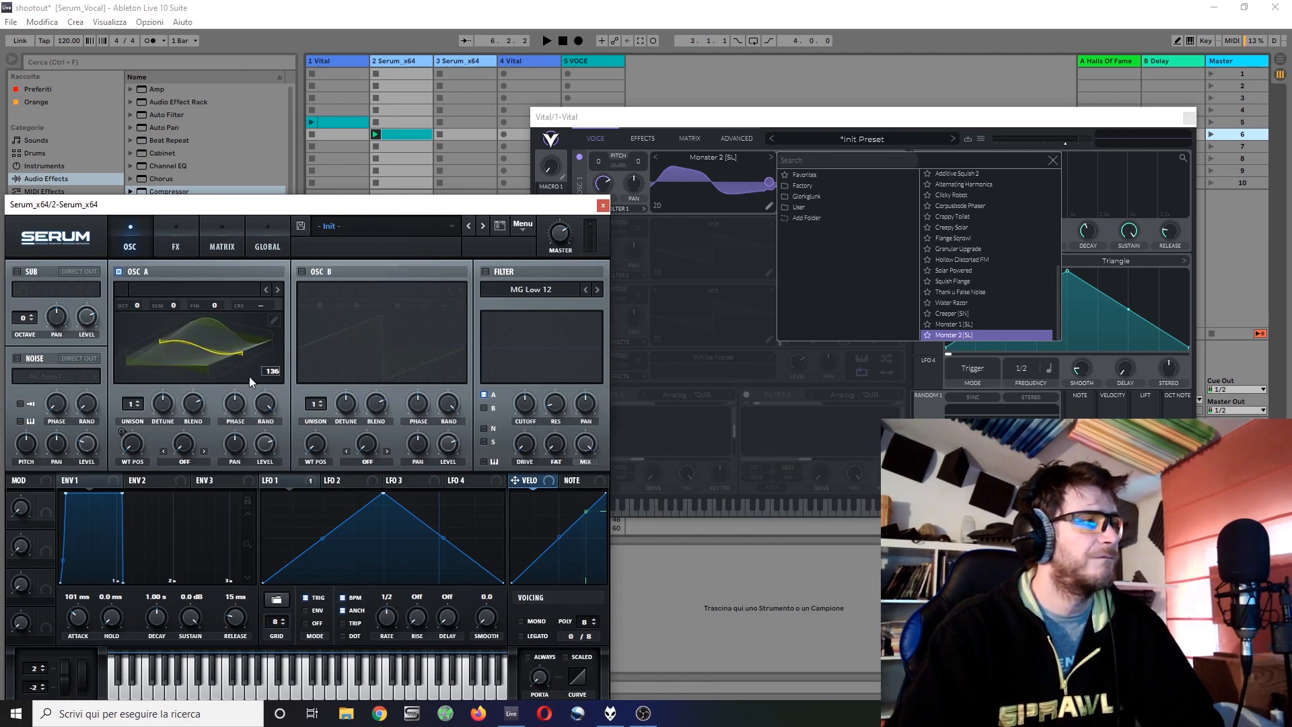
click(212, 287)
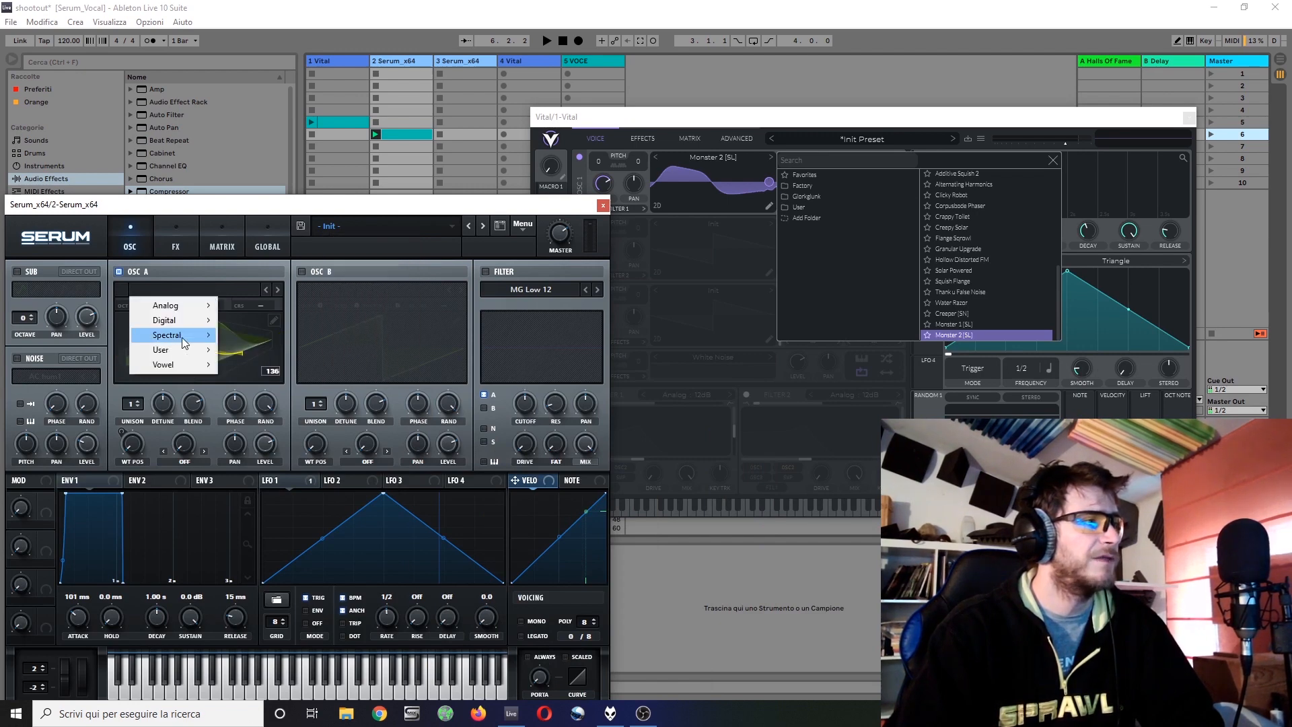
mouse_move(185, 343)
click(276, 430)
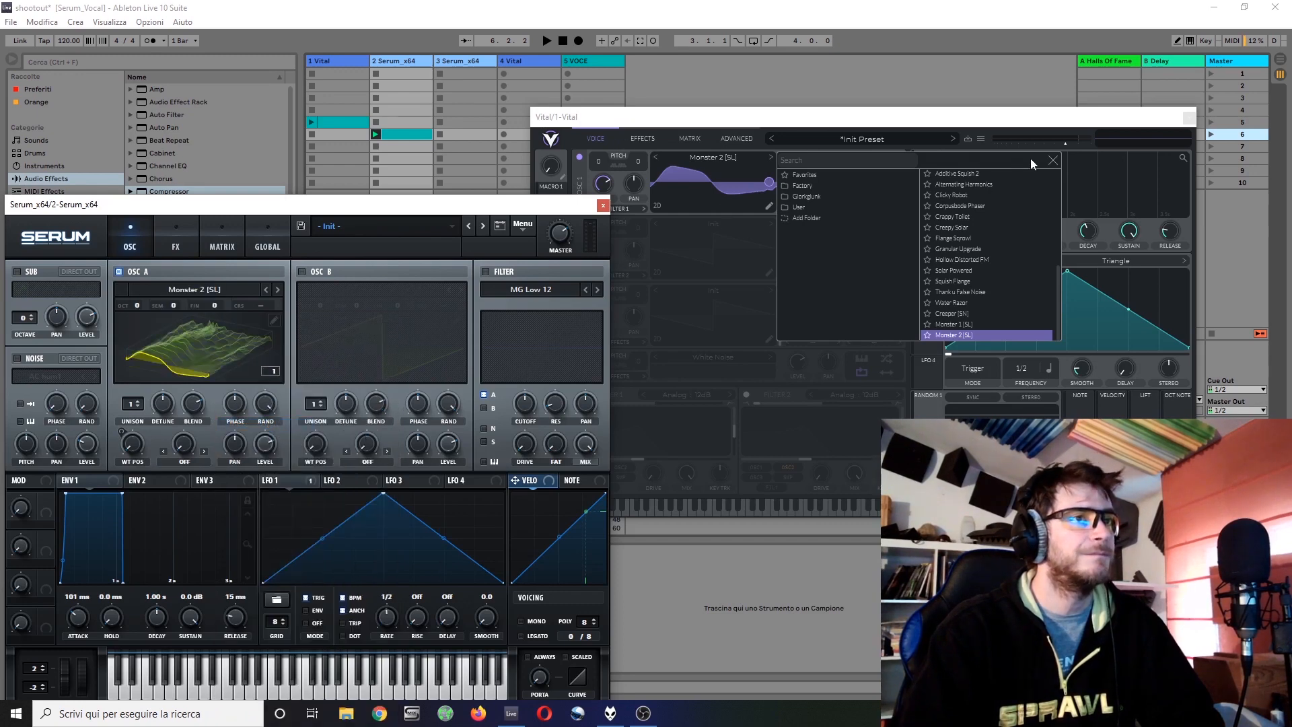
click(1054, 160)
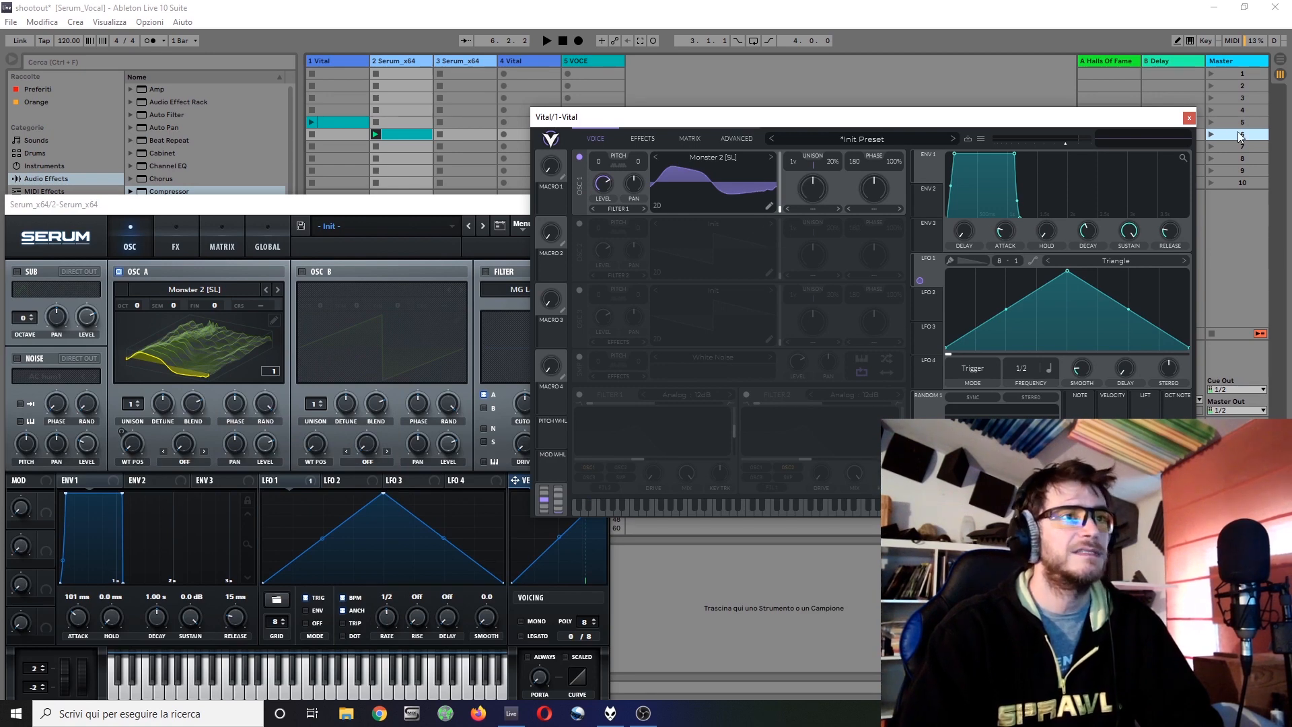
Step: Play scenes 5 and 6 and set the LFO 1 rate to 1/16 in both Serum and Vital
click(1209, 122)
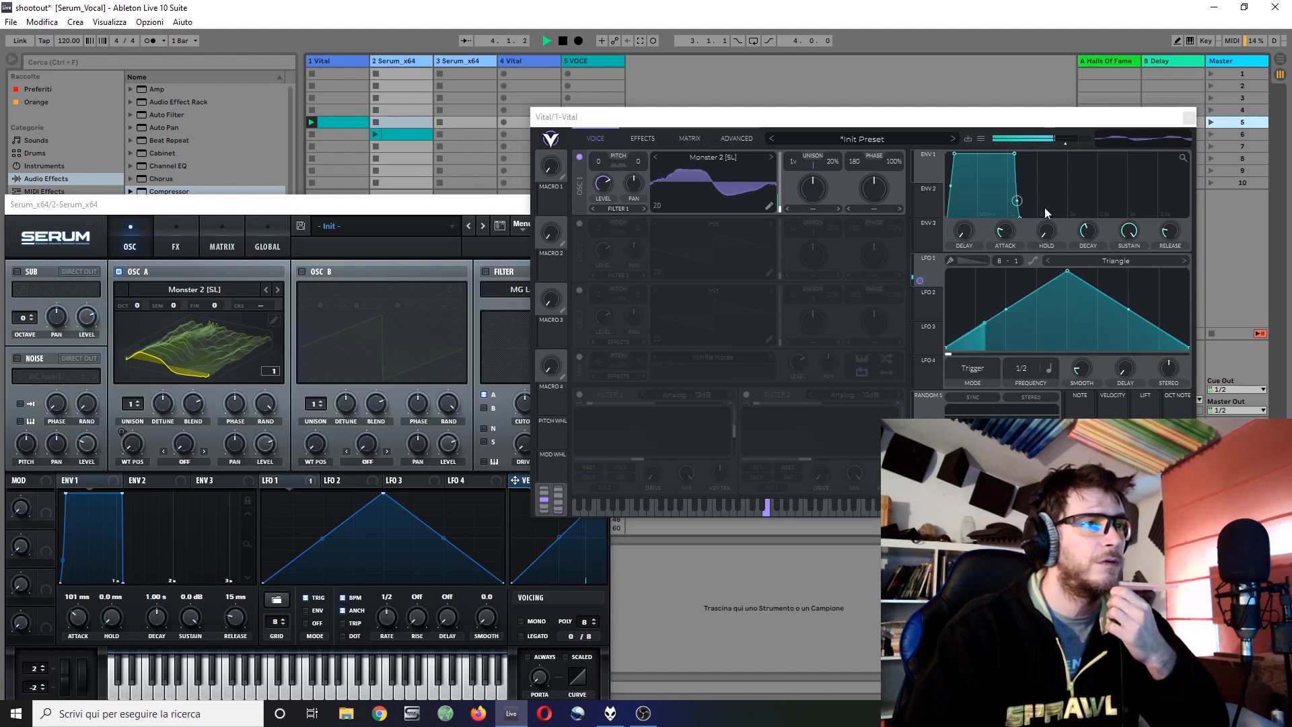
click(1212, 133)
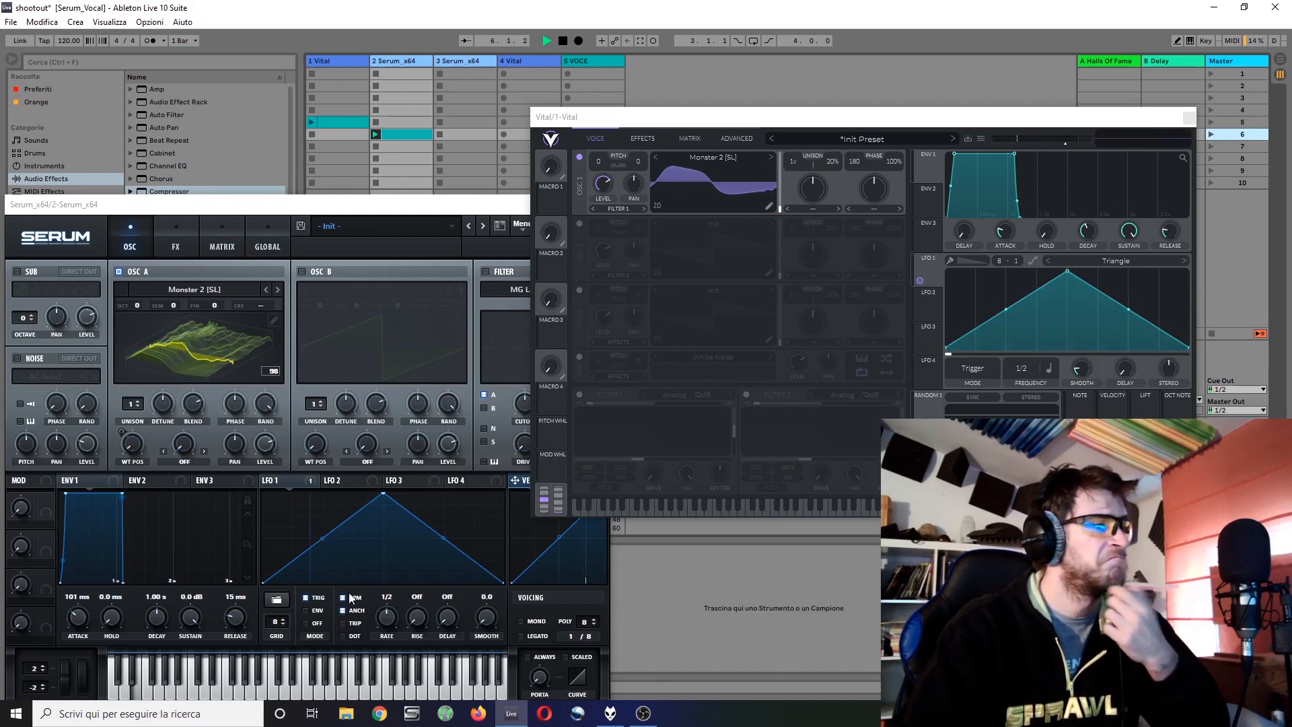
drag(385, 617, 402, 608)
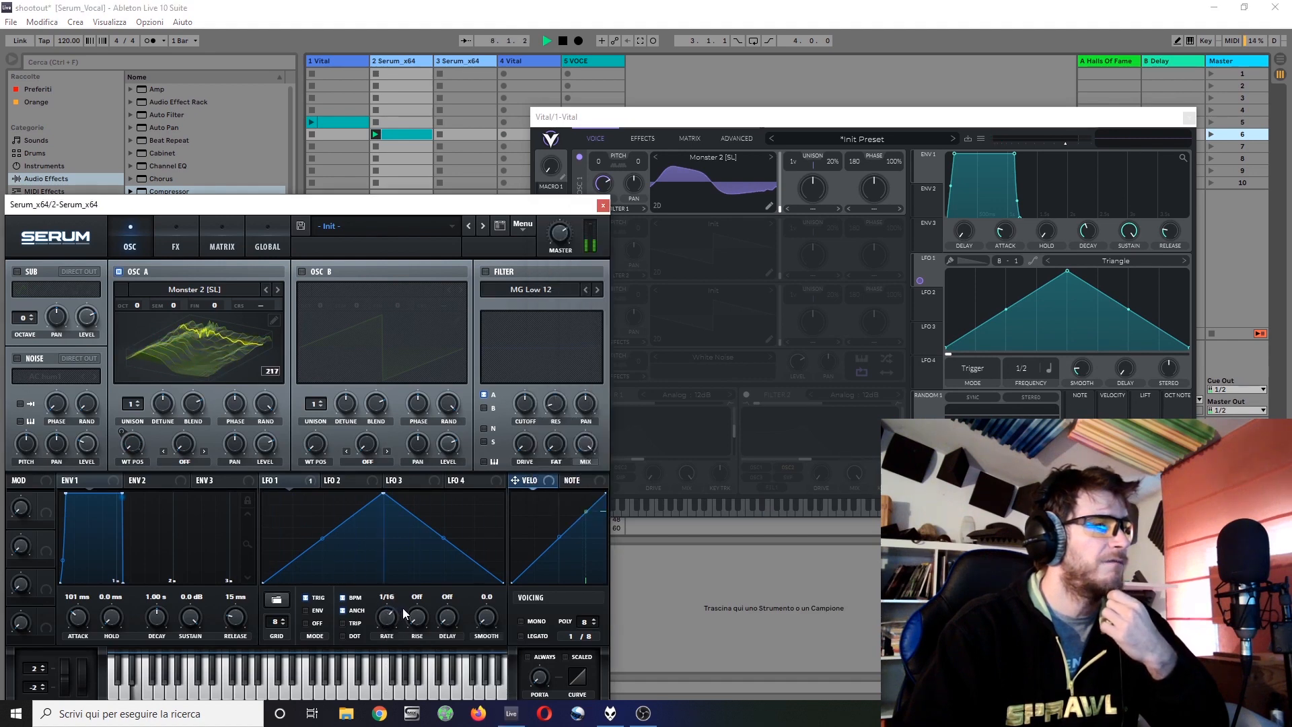
click(1021, 372)
drag(1021, 372, 1056, 326)
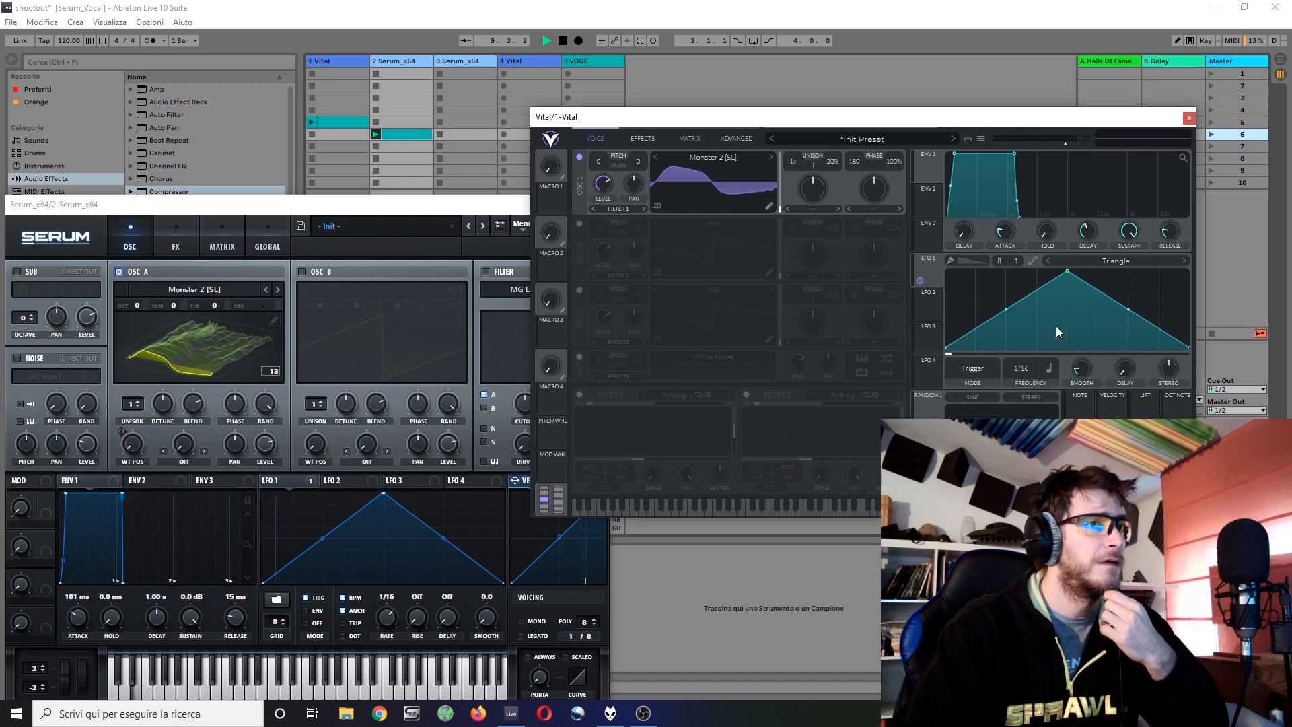
Step: Alternate playback between scenes 5 and 6 to compare the modulated Monster 2 wavetable in both synths, and stop playback
click(1213, 123)
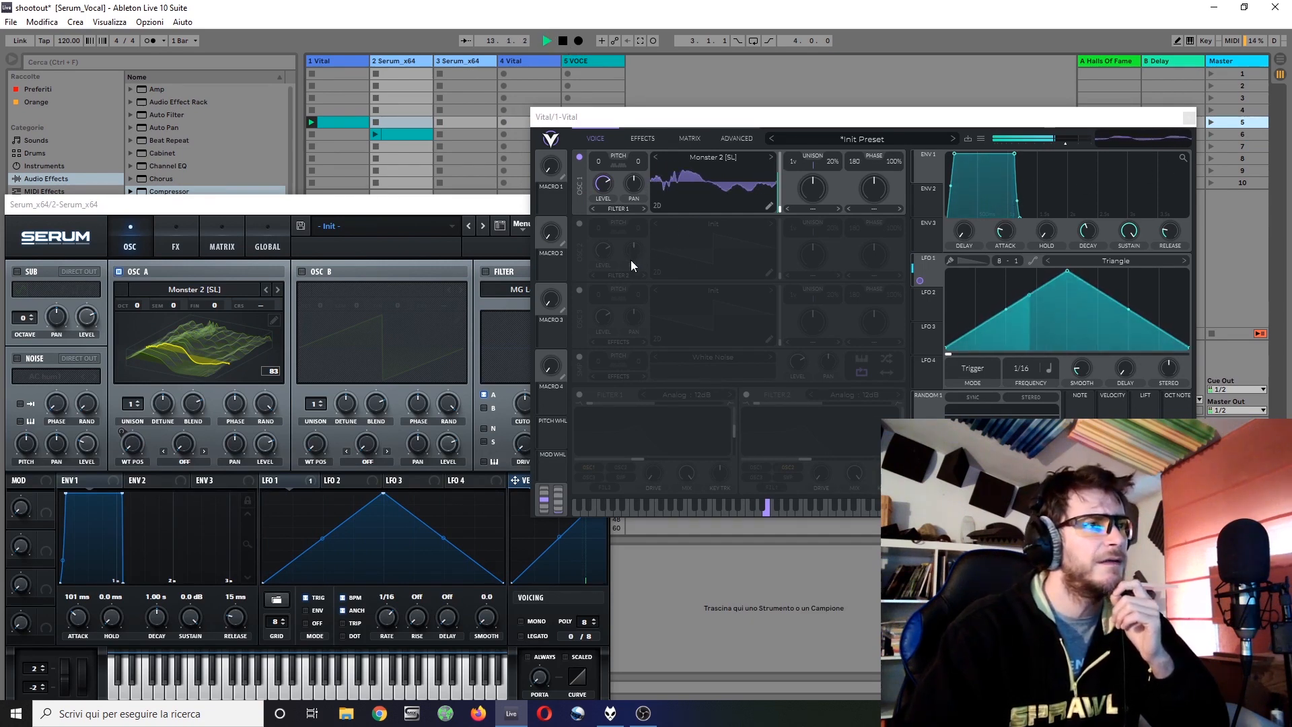
click(564, 42)
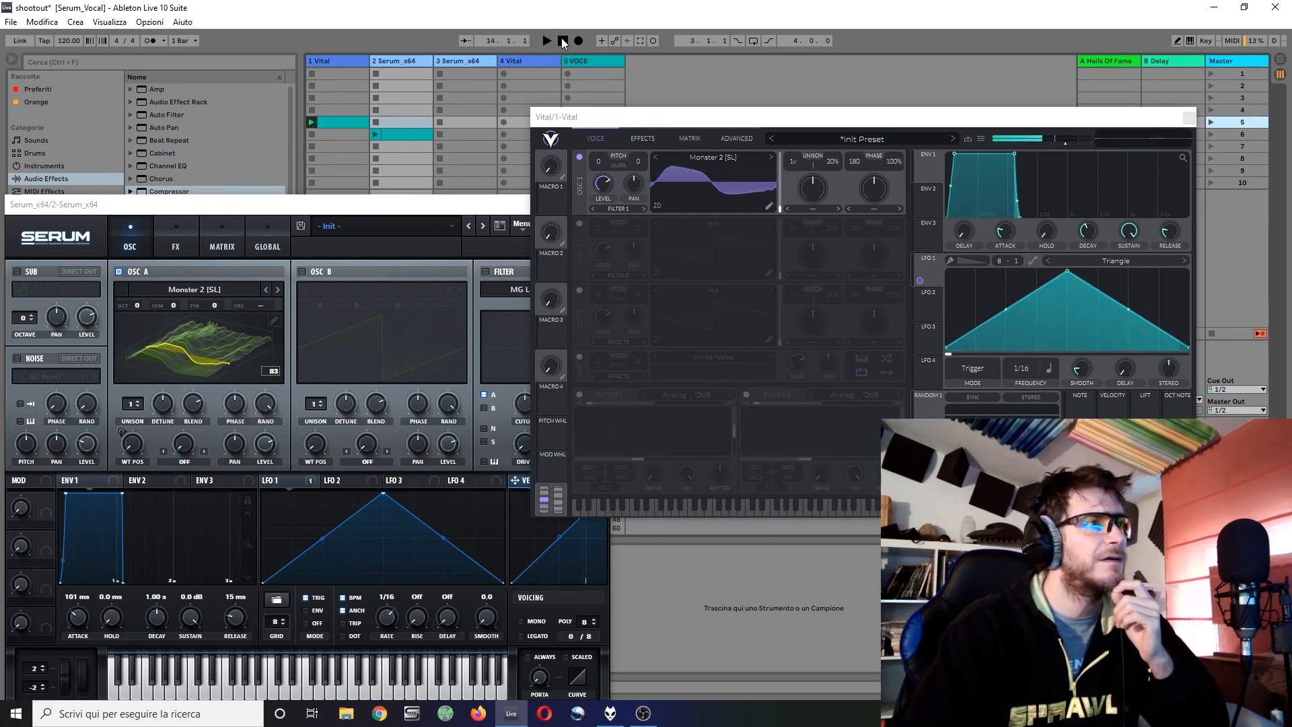
click(1212, 123)
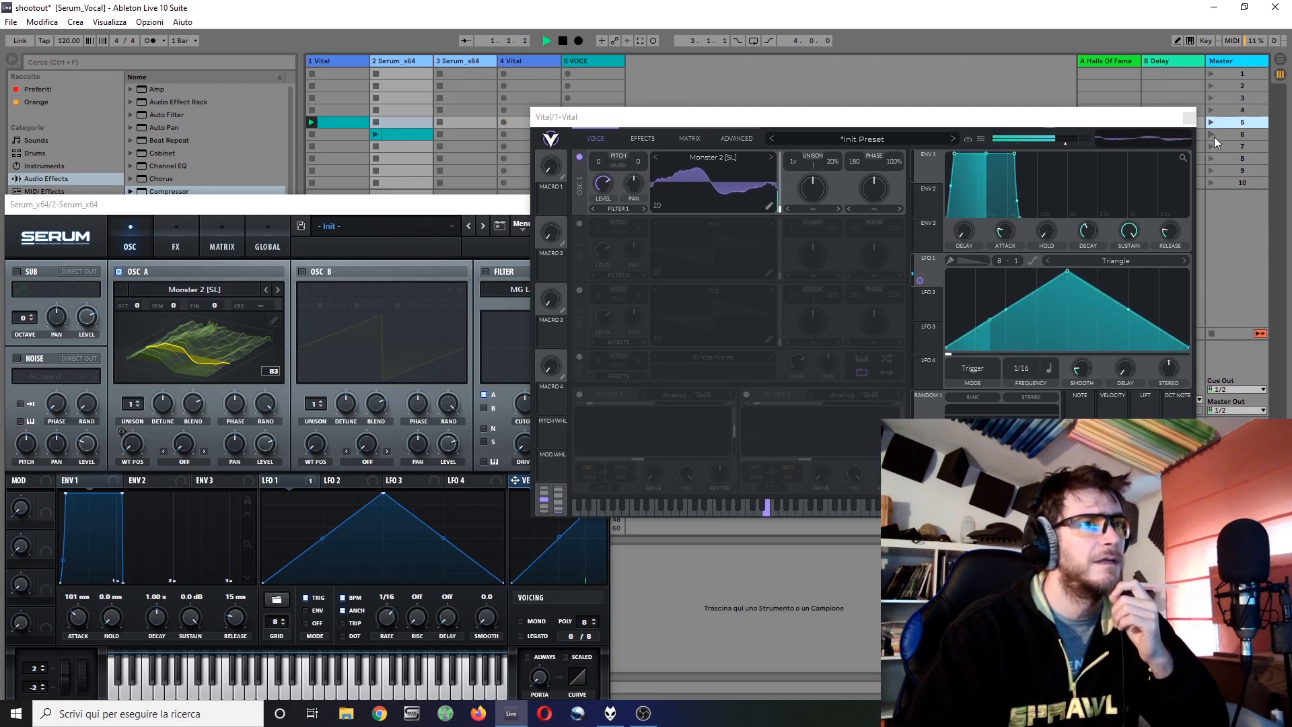
click(1211, 134)
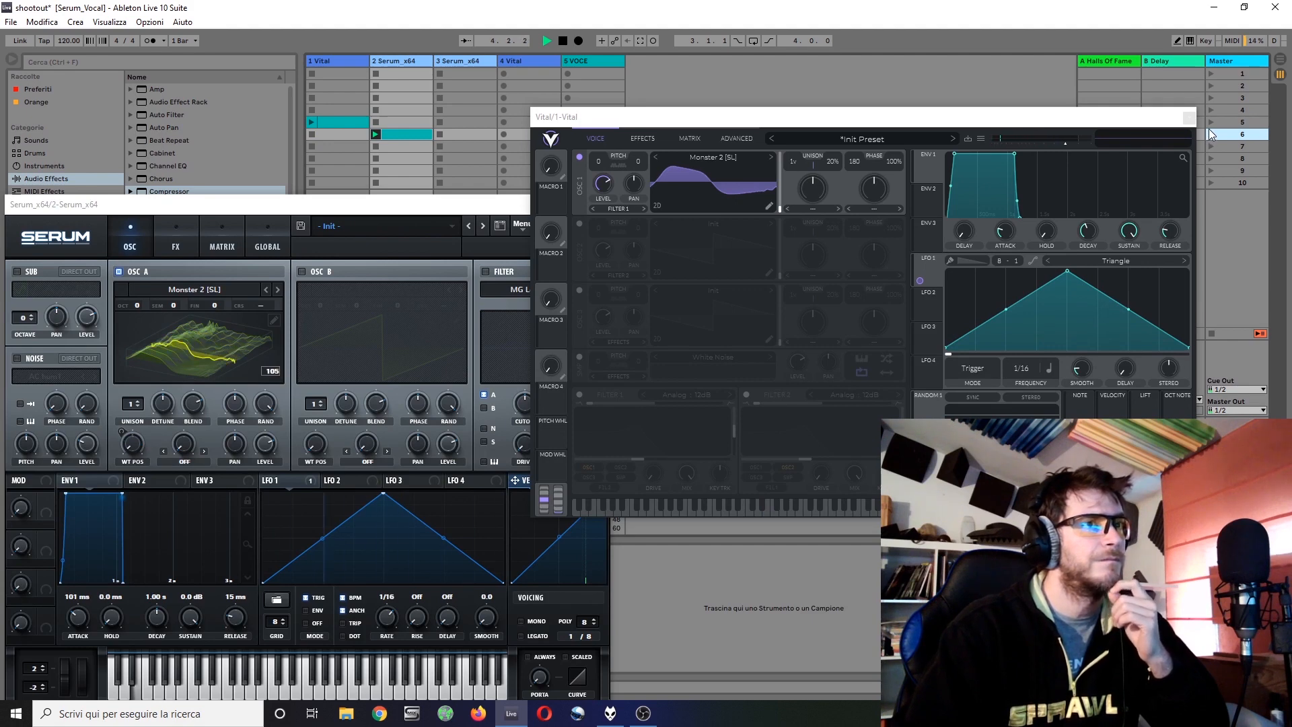
click(1210, 124)
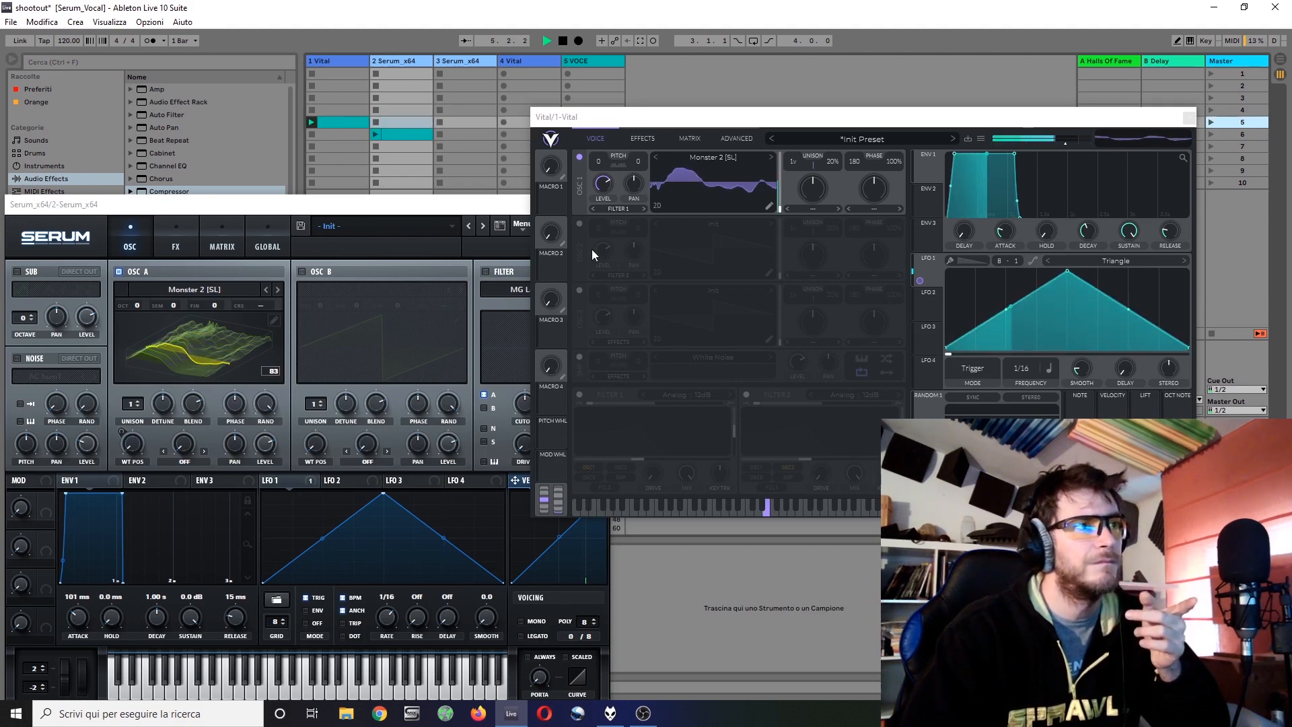
click(563, 41)
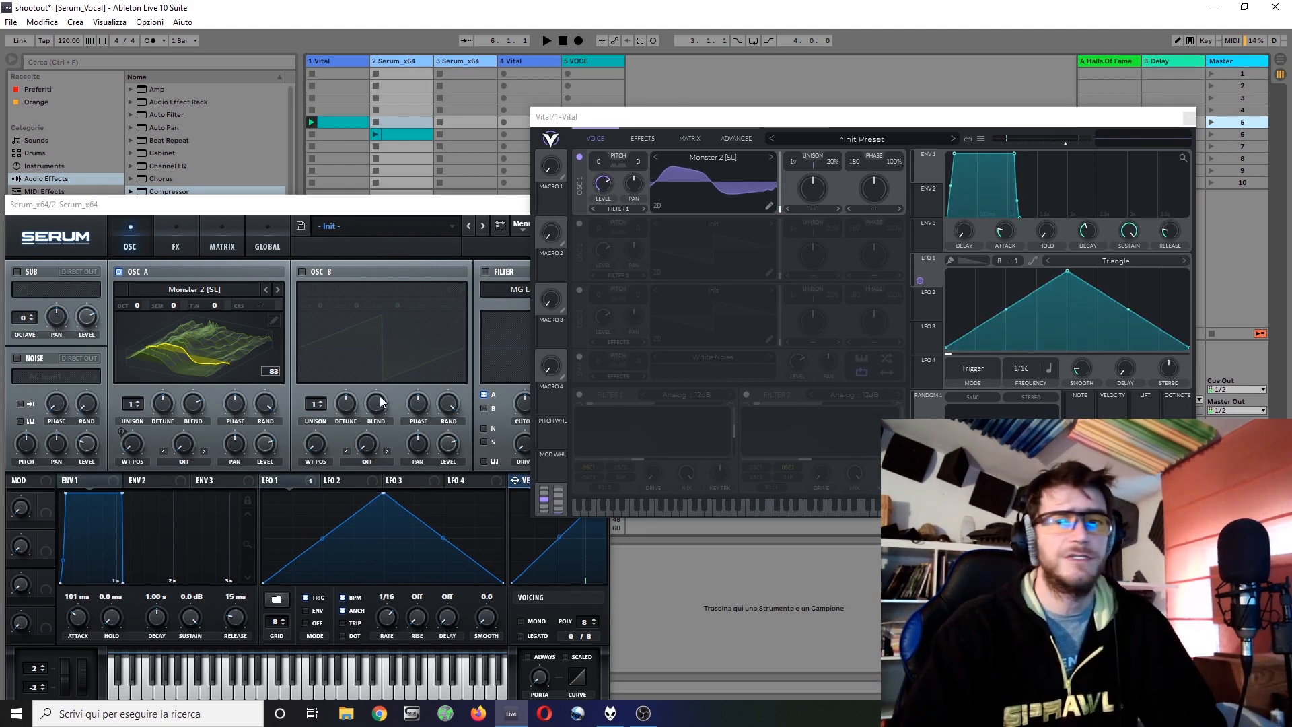
Step: Move Vital's window clear of Serum's and briefly enable its White Noise sample oscillator before disabling it again
drag(914, 121, 999, 33)
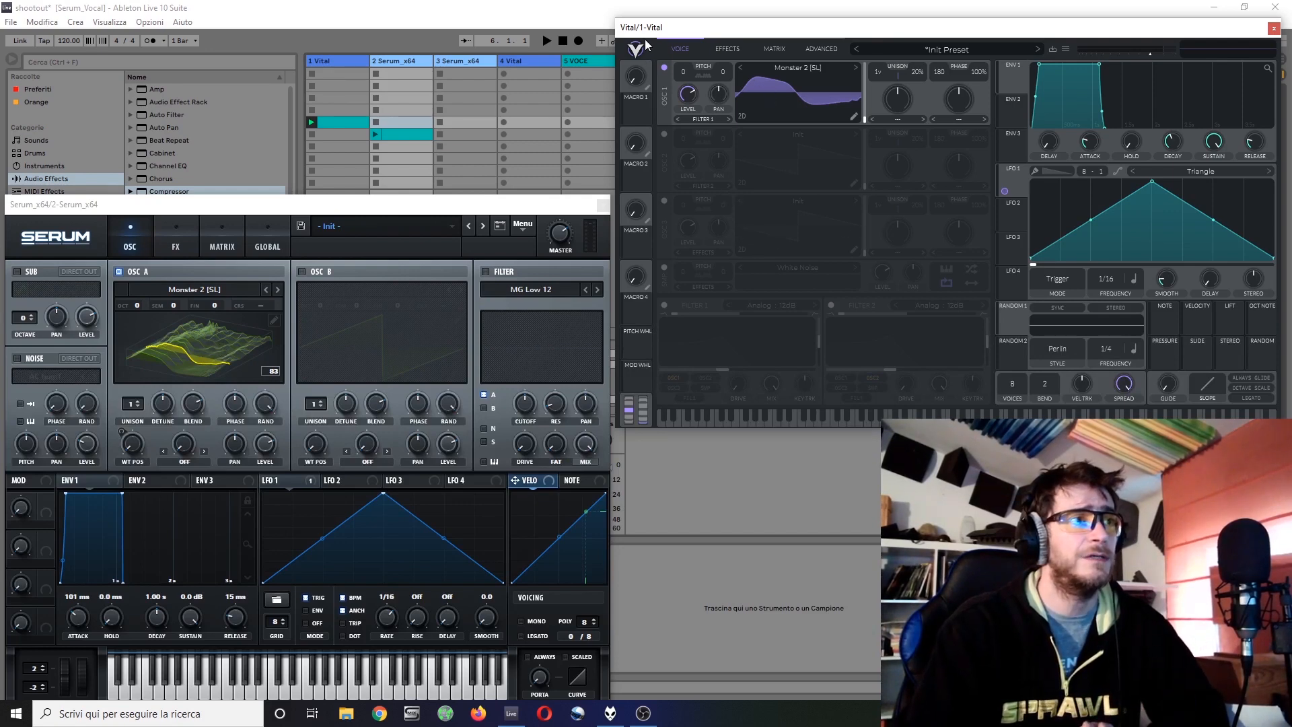
click(664, 267)
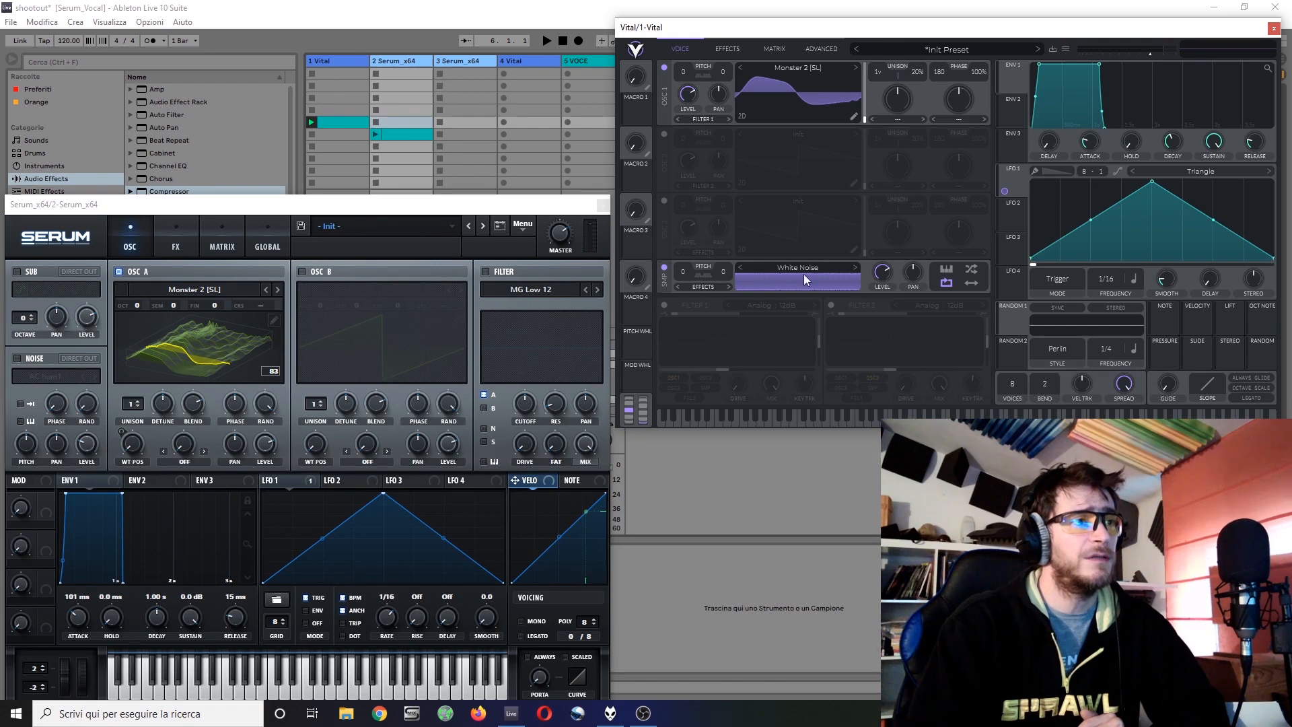
click(667, 267)
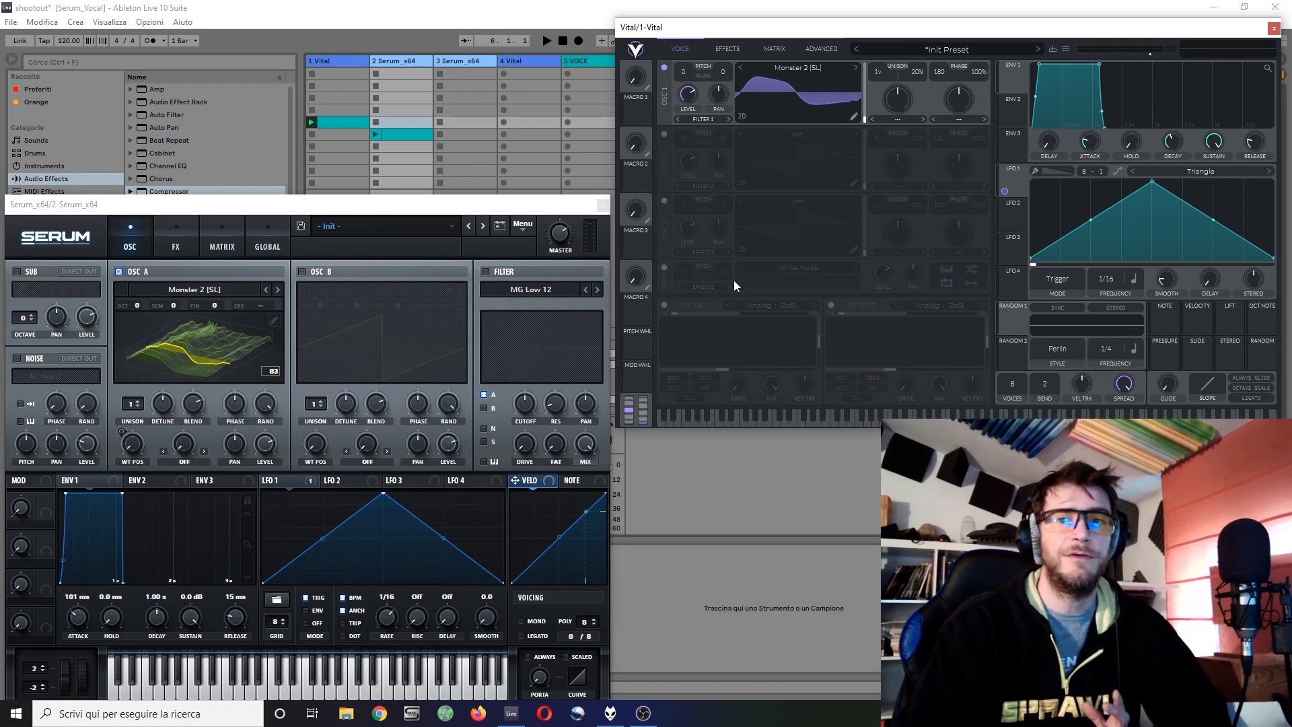
Step: Examine the modulation sources offered for oscillator A's pan in Serum, and view Vital's effects page before returning to its voice page
right_click(237, 444)
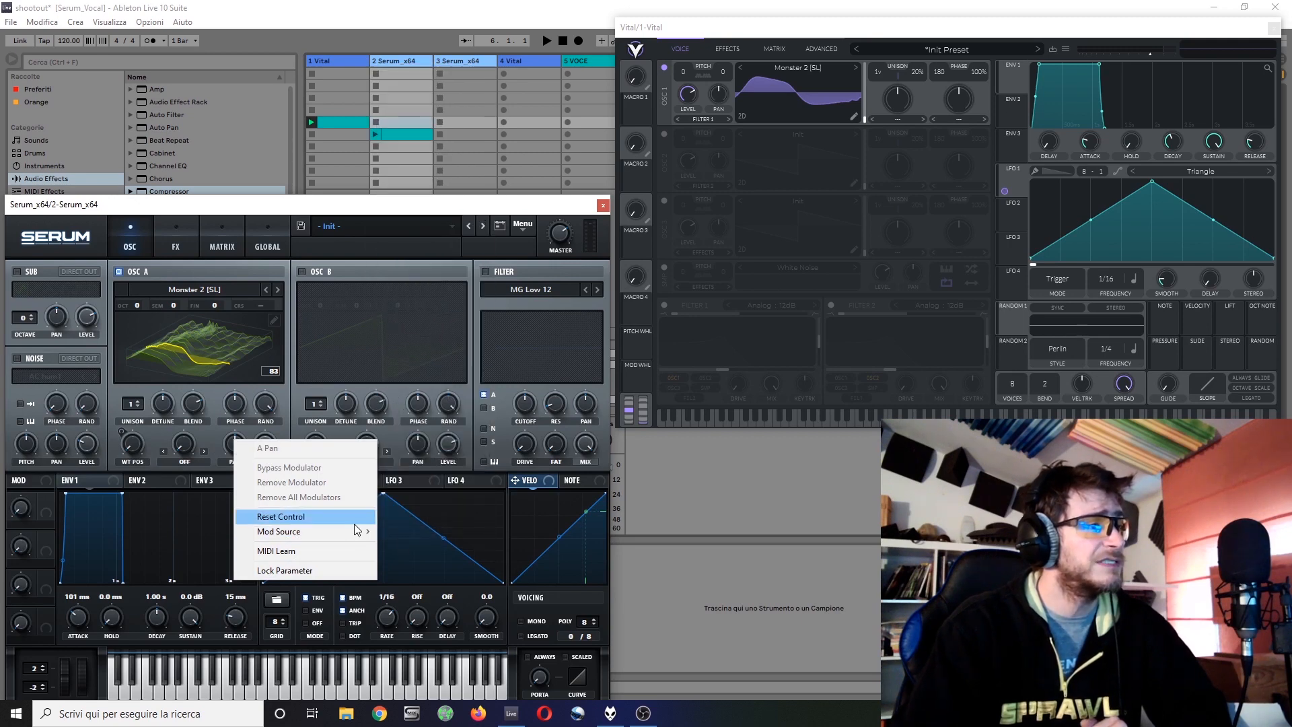
mouse_move(341, 528)
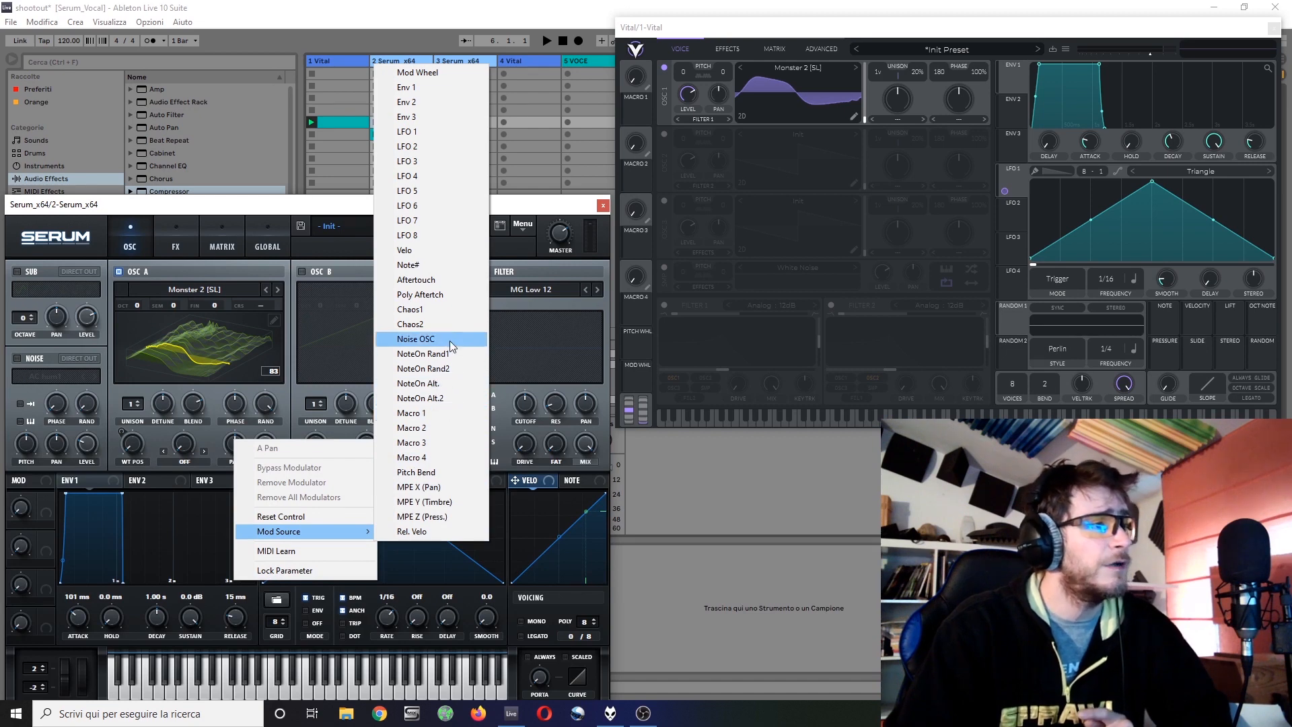
click(296, 210)
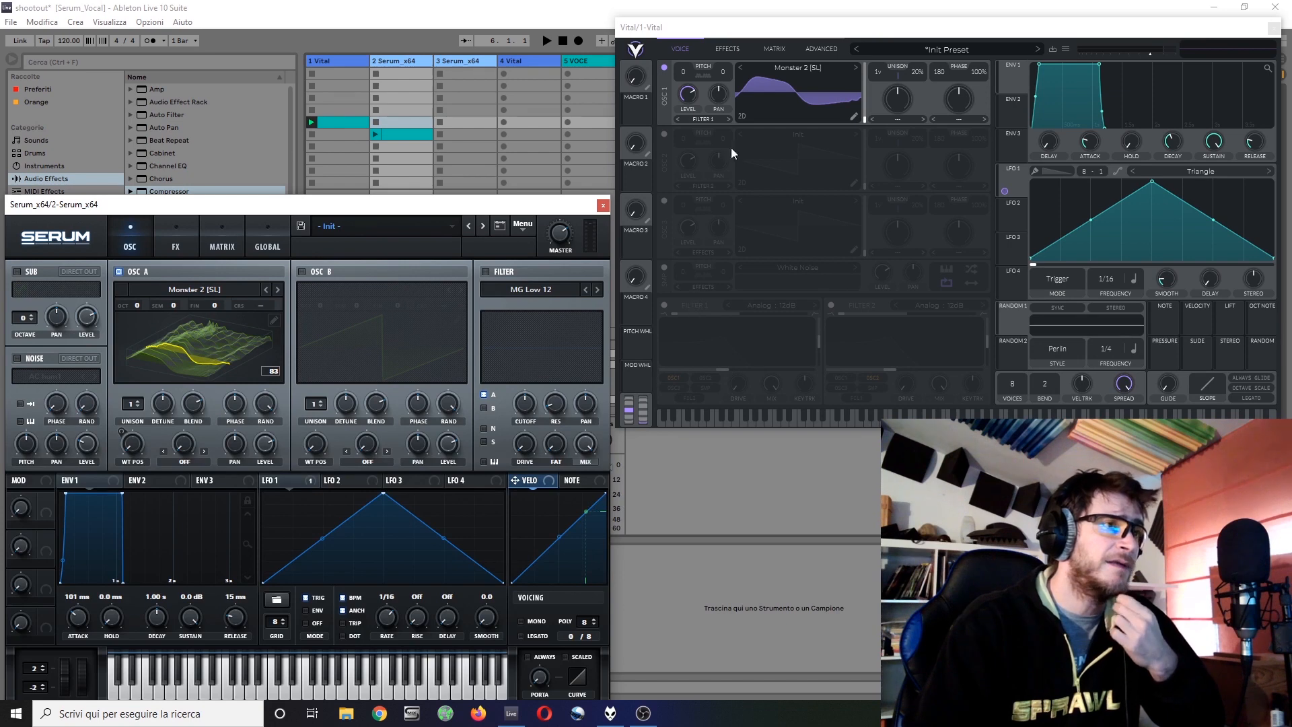
click(736, 48)
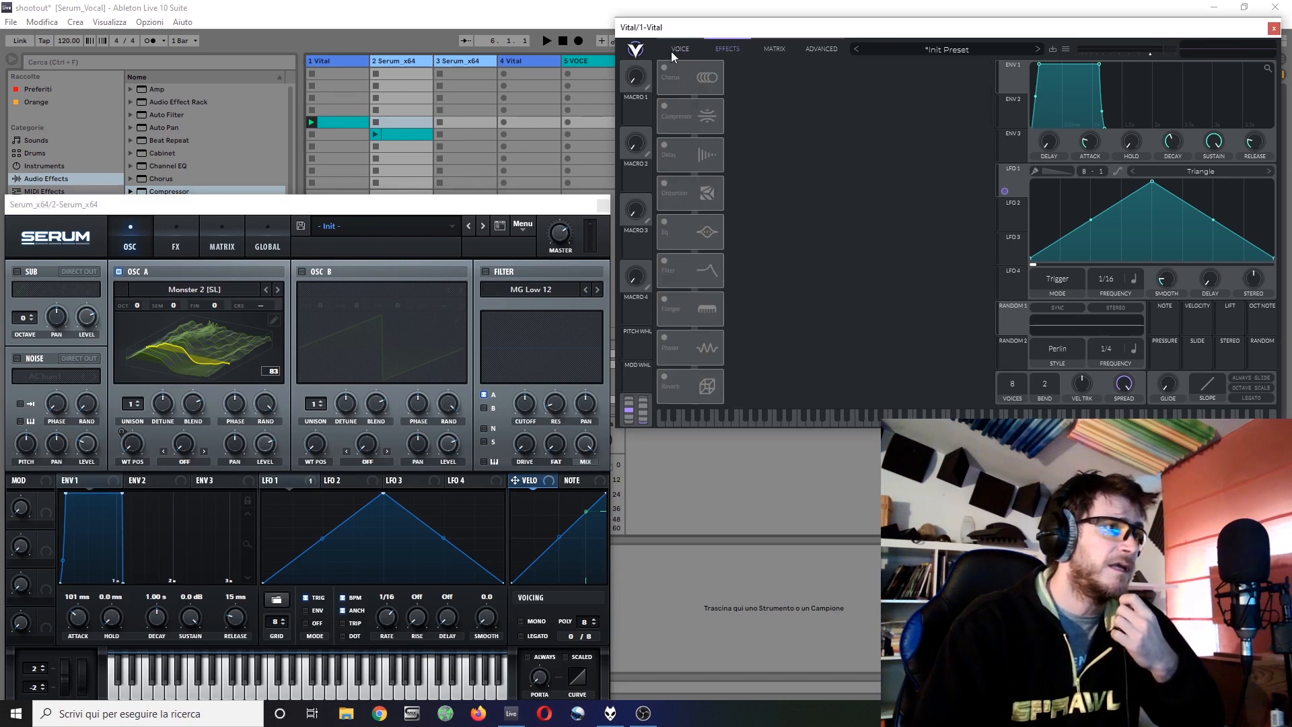
click(676, 49)
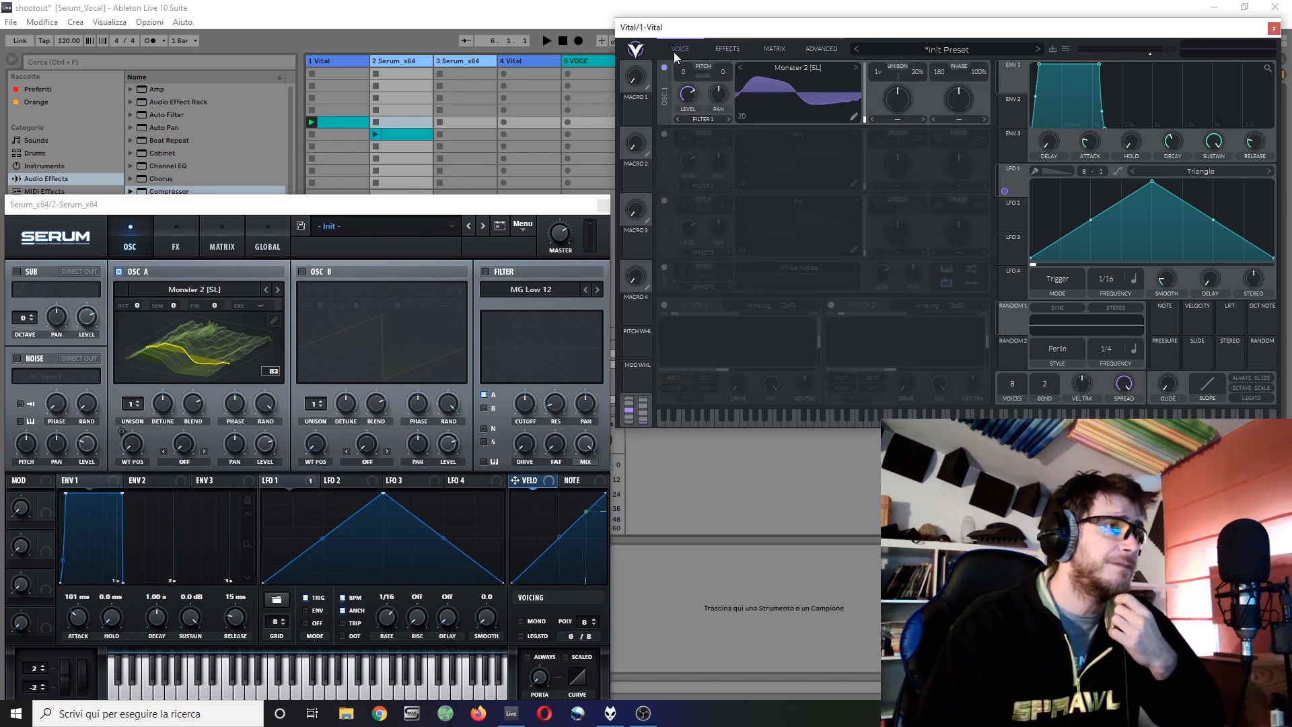